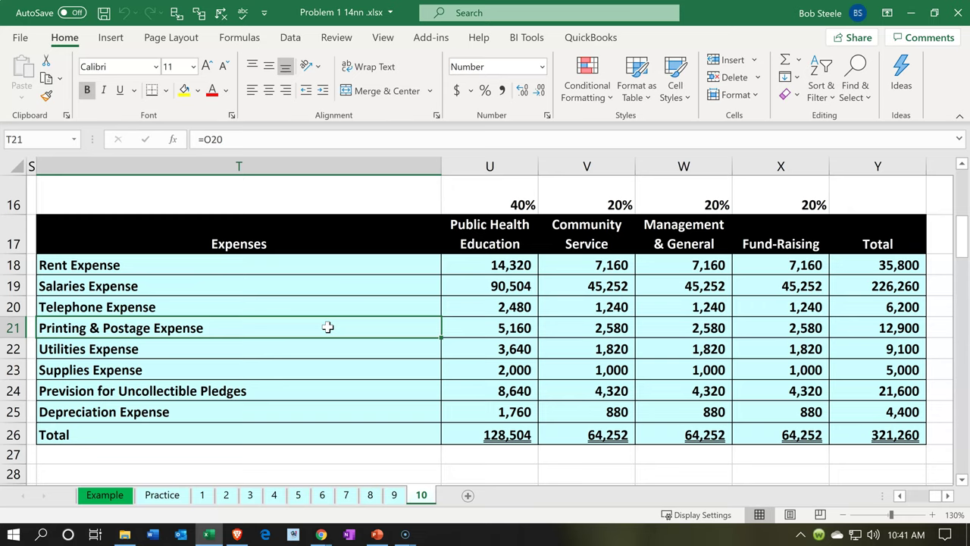
# Step: Review the Statement of Financial Position and the Statement of Activities, including its donor restriction columns and functional expense lines
pyautogui.scroll(-4, 328, 327)
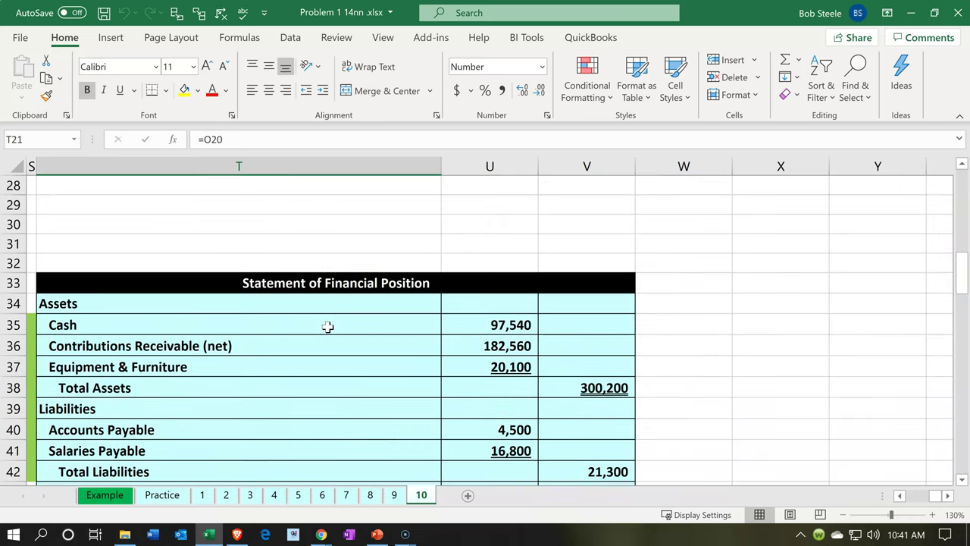
pyautogui.scroll(-5, 328, 326)
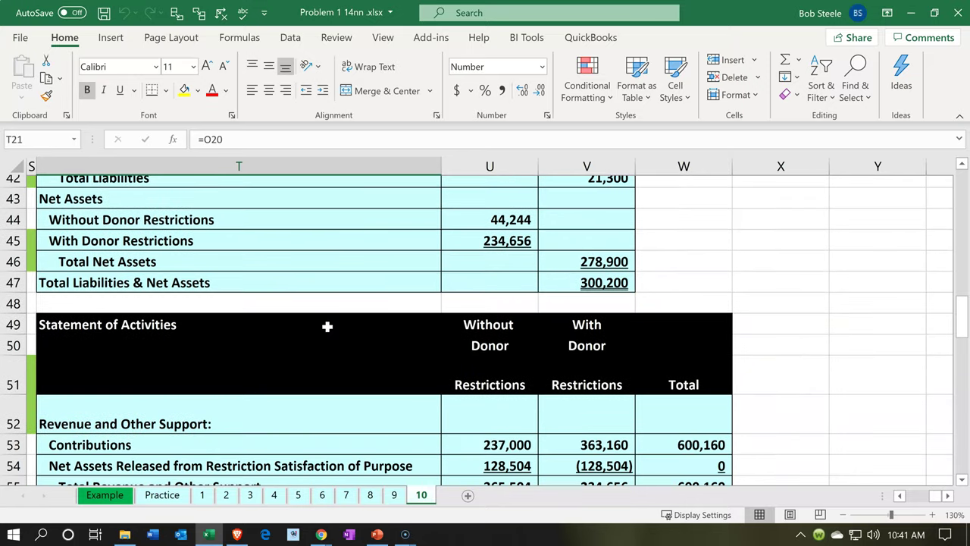
pyautogui.scroll(-1, 328, 327)
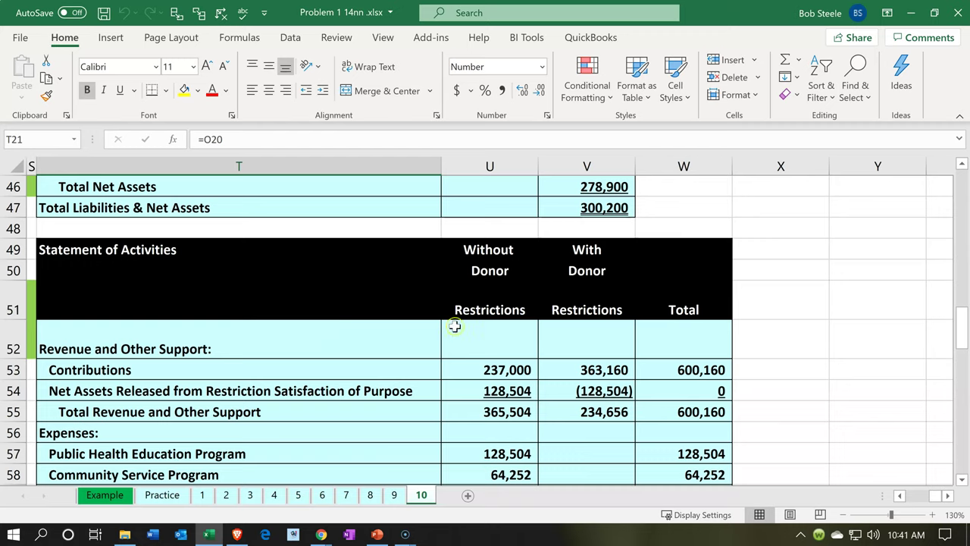
pyautogui.click(472, 310)
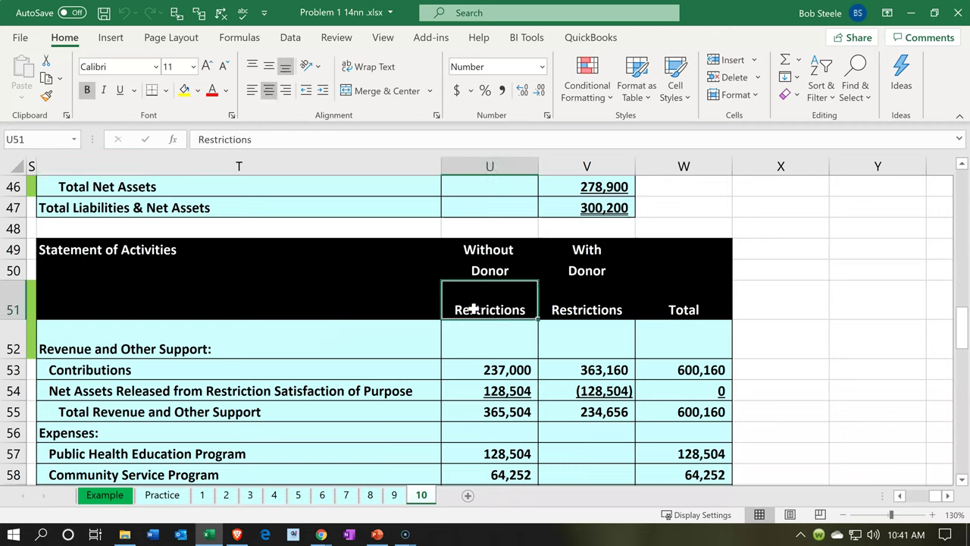
pyautogui.press('Right')
pyautogui.scroll(-1, 473, 309)
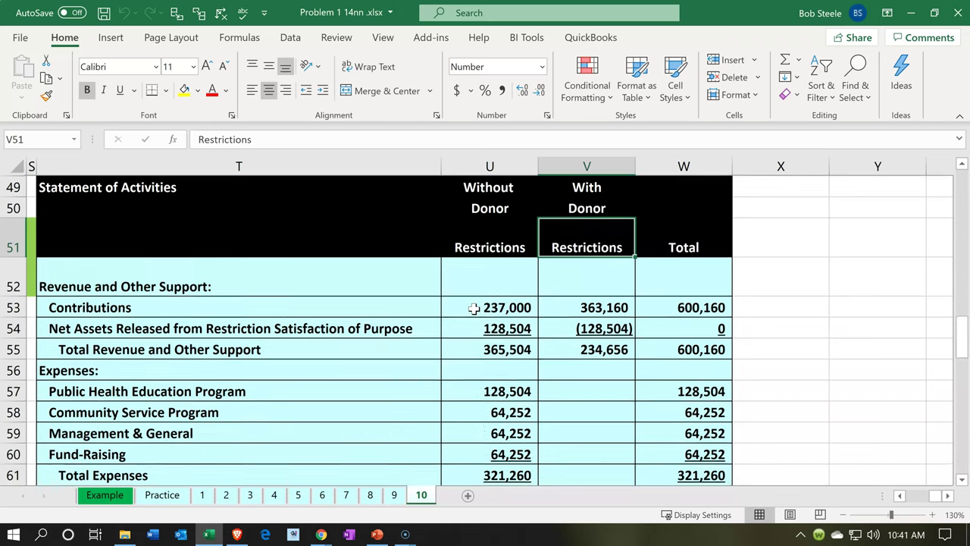
pyautogui.scroll(-1, 475, 305)
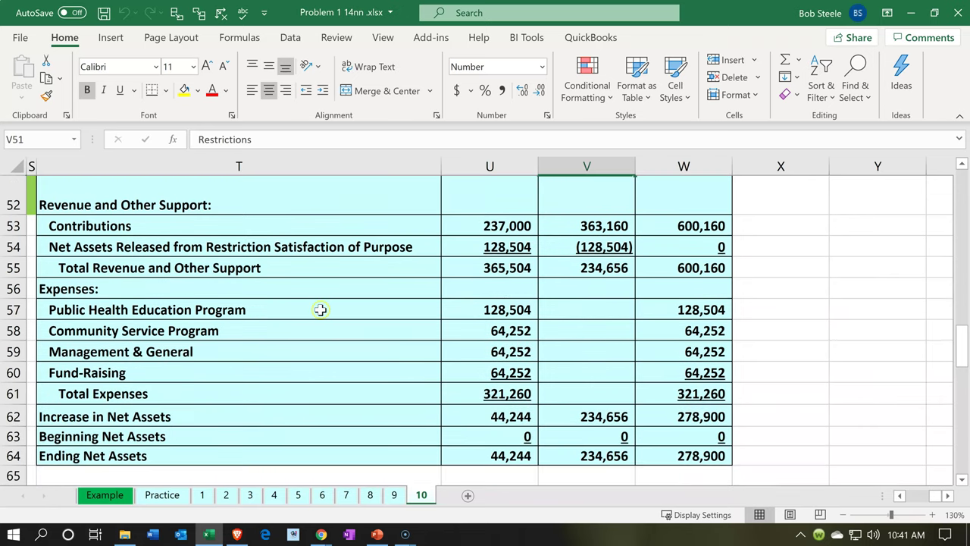
pyautogui.moveTo(316, 314); pyautogui.dragTo(315, 368)
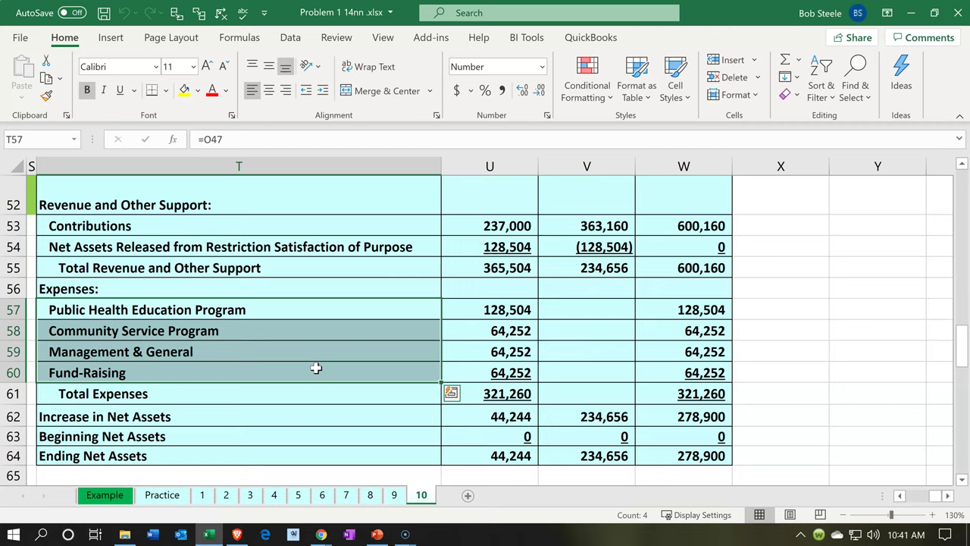
# Step: Examine the Expenses table's expense categories and the allocation percentages above its functional columns
pyautogui.scroll(10, 316, 367)
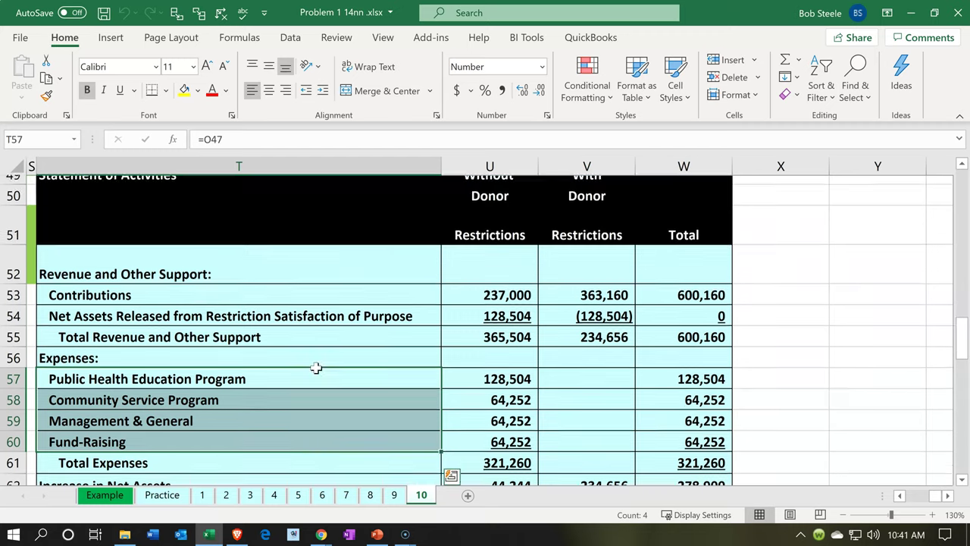
pyautogui.scroll(2, 316, 368)
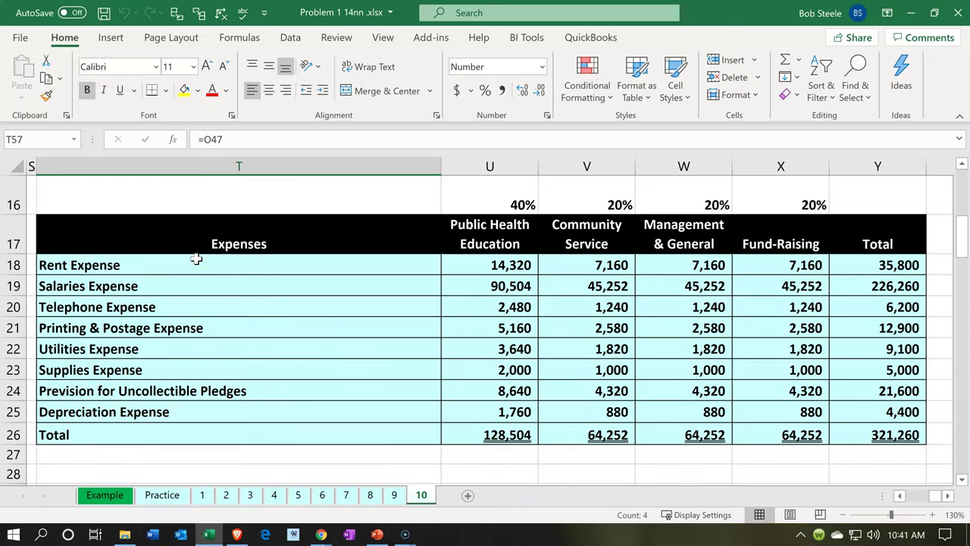
pyautogui.click(195, 259)
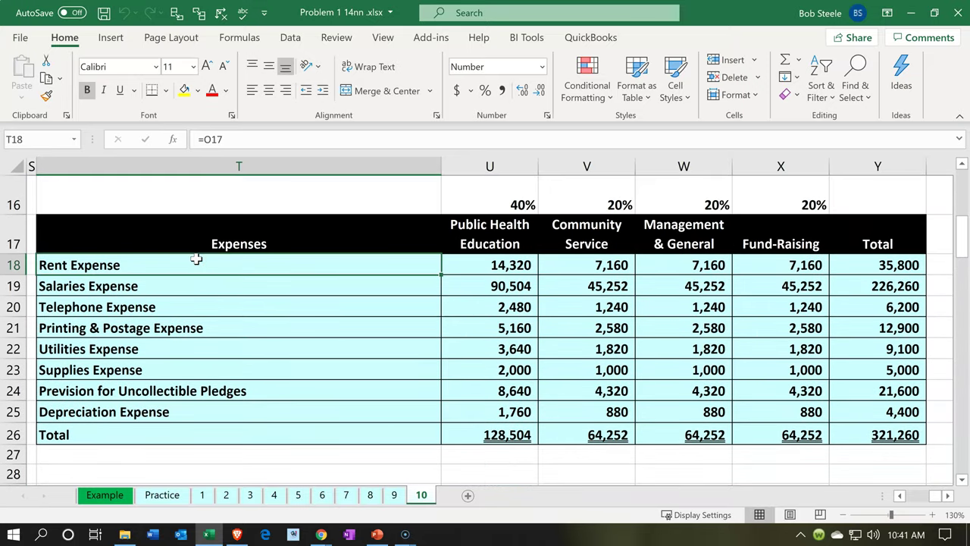
pyautogui.press('Down')
pyautogui.press('Down')
pyautogui.press('Down')
pyautogui.press('Down')
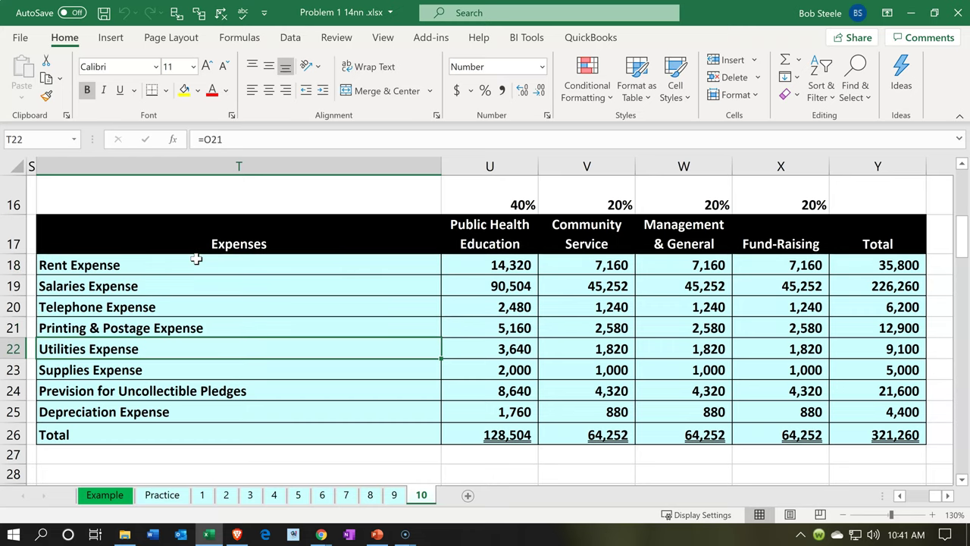
pyautogui.press('Up')
pyautogui.press('Up')
pyautogui.press('Up')
pyautogui.press('Up')
pyautogui.press('Up')
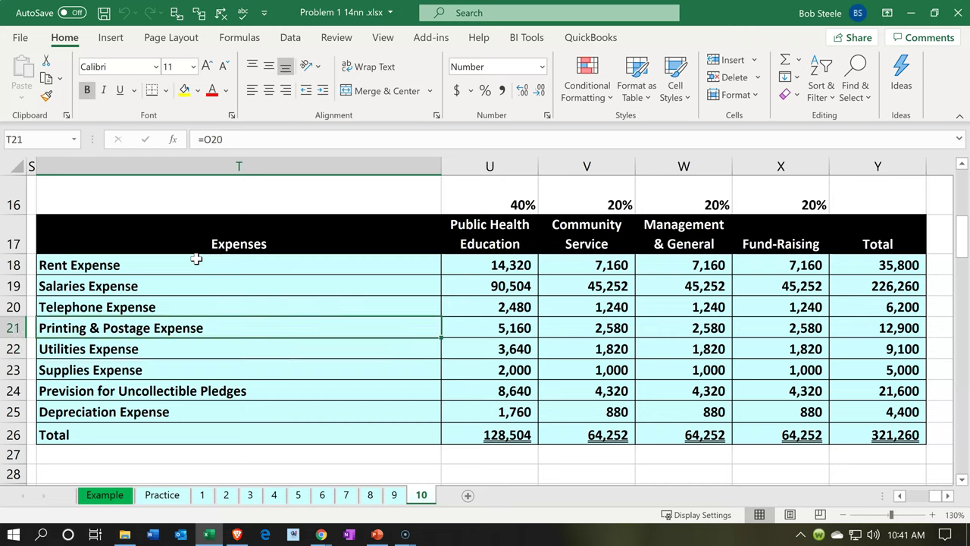
pyautogui.press('Right')
pyautogui.press('Right')
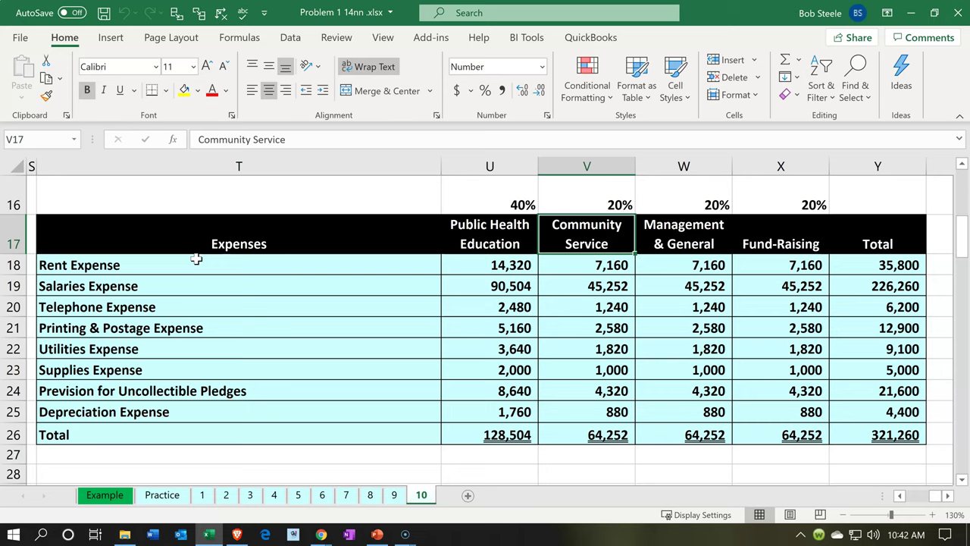
pyautogui.press('Up')
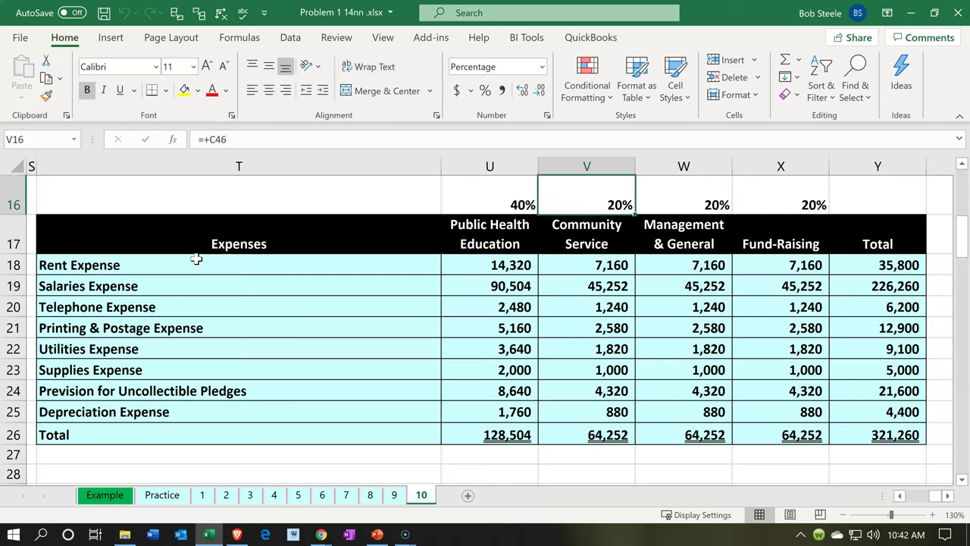
pyautogui.press('Left')
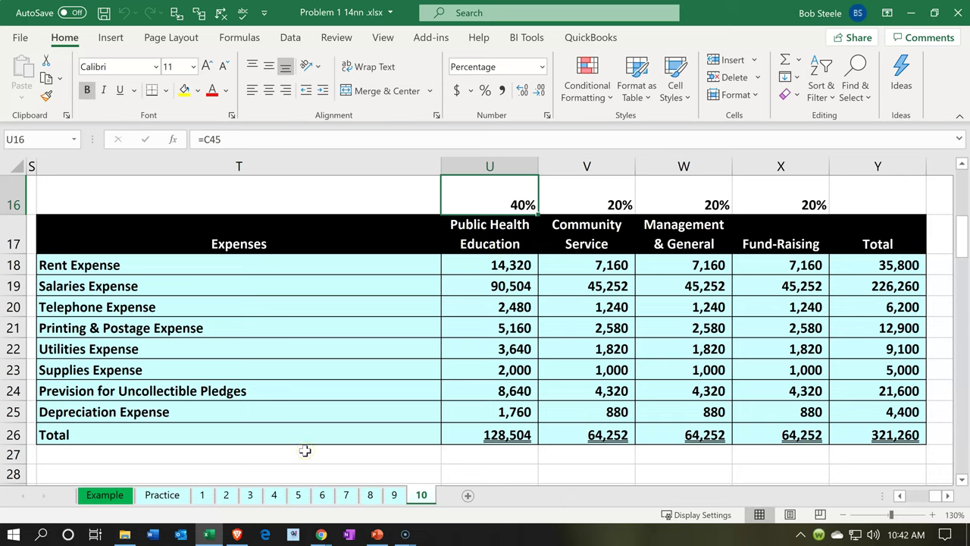
# Step: Switch to QuickBooks Online in the browser and open the Profit and Loss report
pyautogui.click(210, 537)
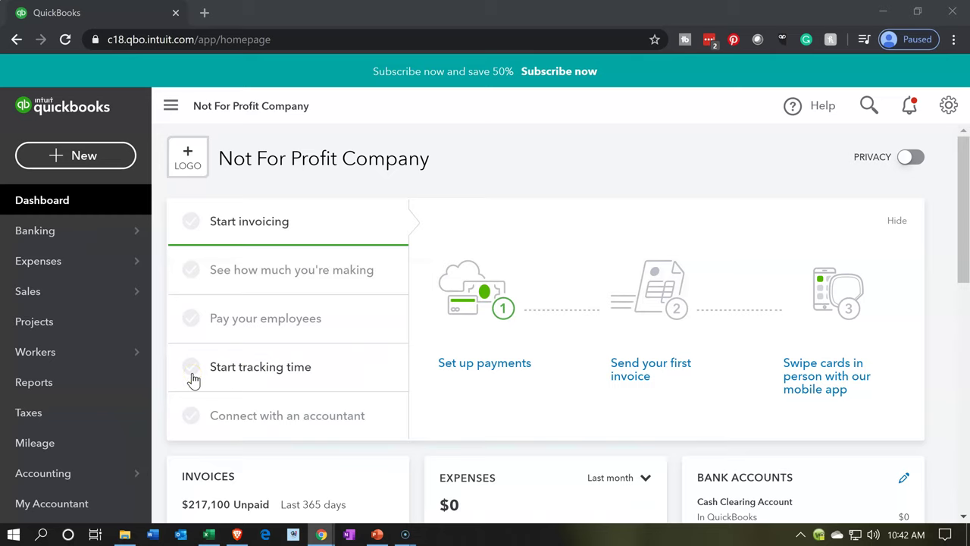
pyautogui.click(84, 387)
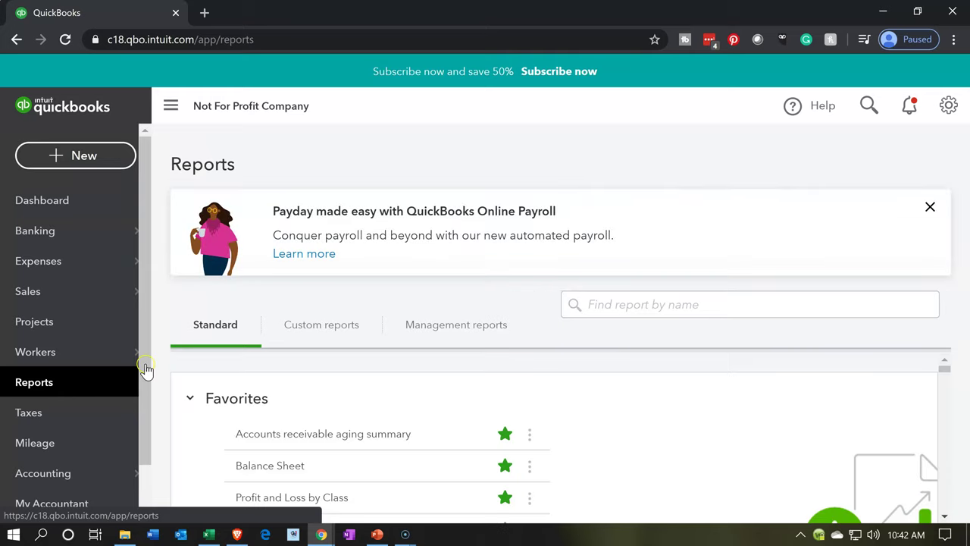
pyautogui.scroll(-1, 182, 359)
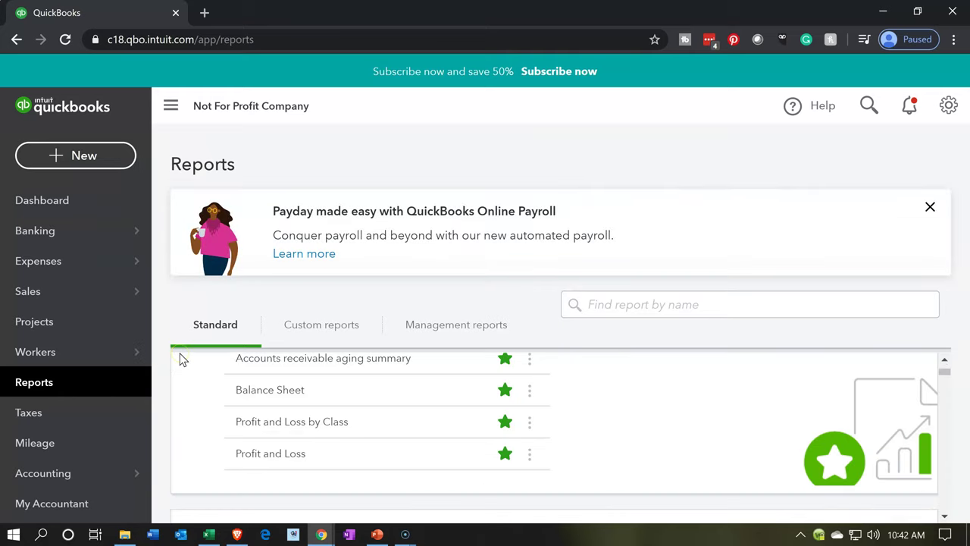
pyautogui.click(276, 459)
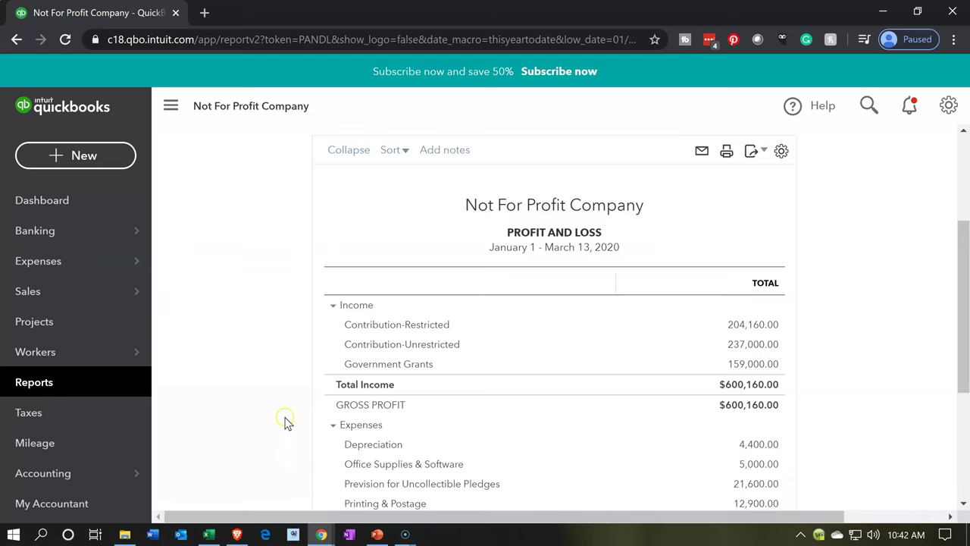
# Step: Run the Profit and Loss report for the period 01/01/2020 to 01/31/2020
pyautogui.scroll(3, 292, 387)
pyautogui.click(387, 220)
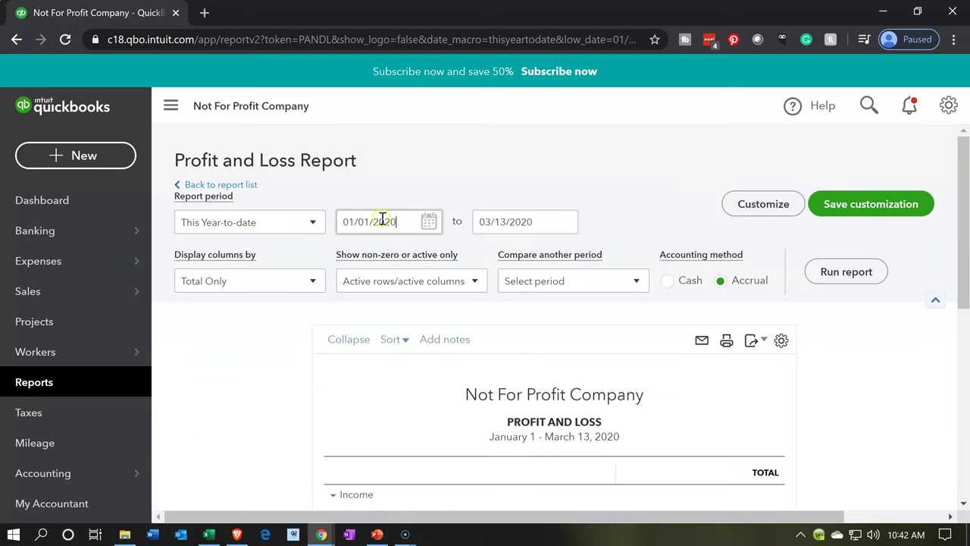
pyautogui.press('Tab')
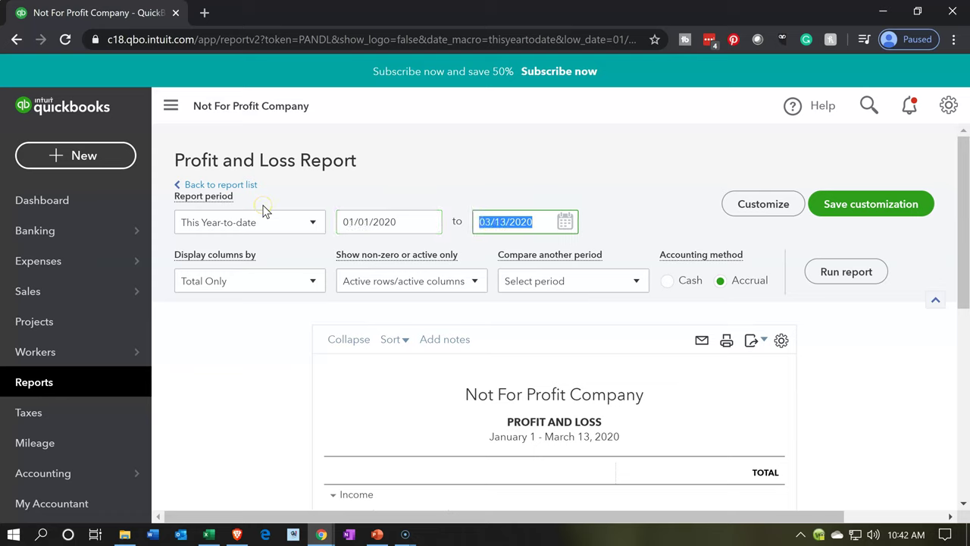
pyautogui.write('01')
pyautogui.write('/31/2020')
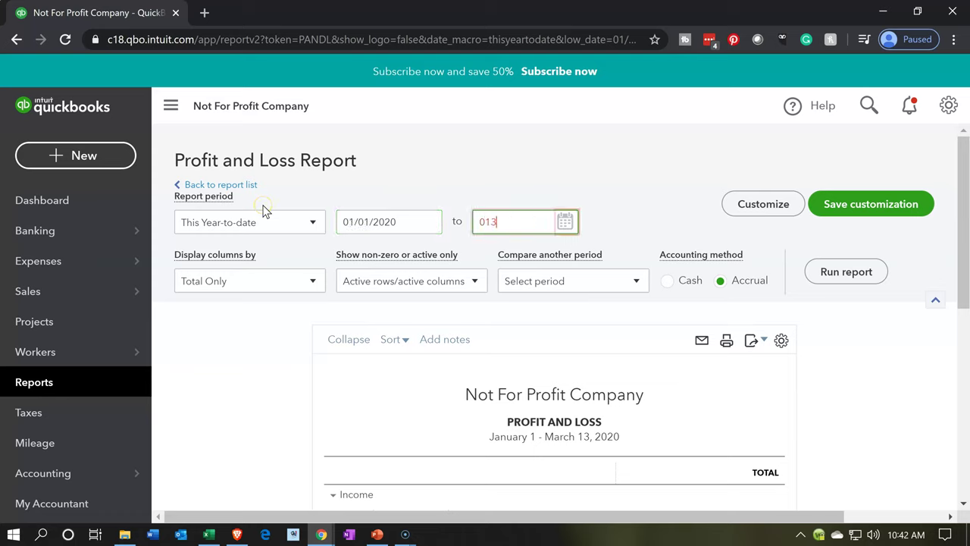
pyautogui.press('Tab')
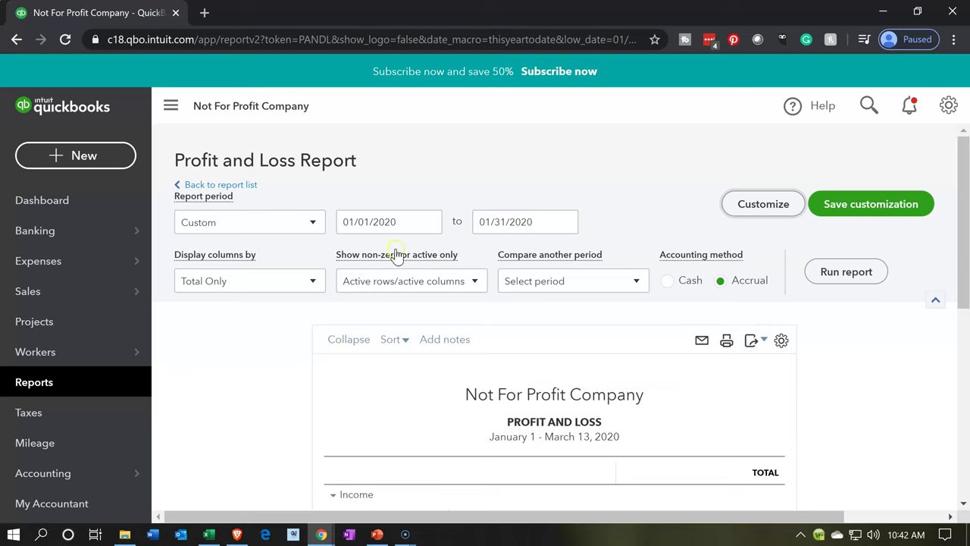
pyautogui.click(874, 273)
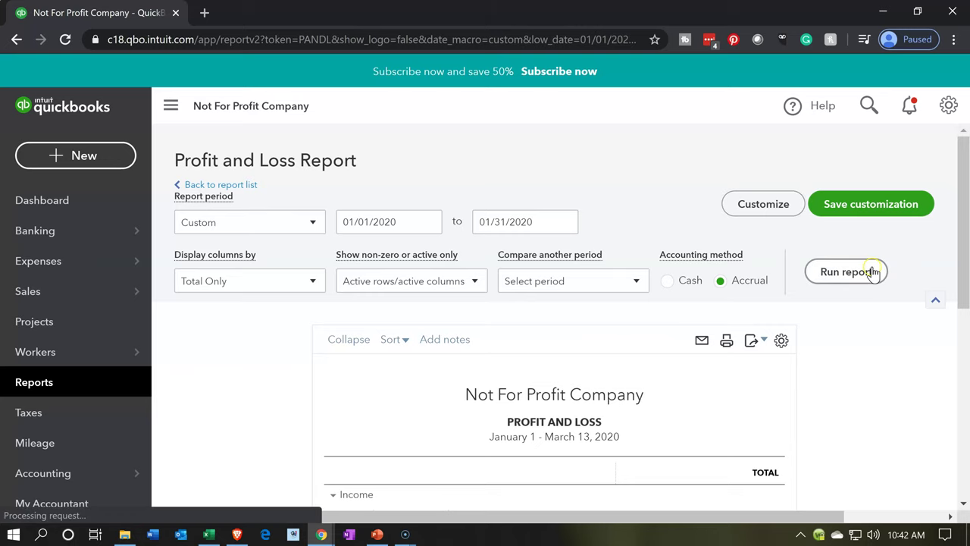
pyautogui.scroll(-3, 829, 281)
# Step: Display the Profit and Loss columns by Classes and rerun the report
pyautogui.scroll(3, 256, 364)
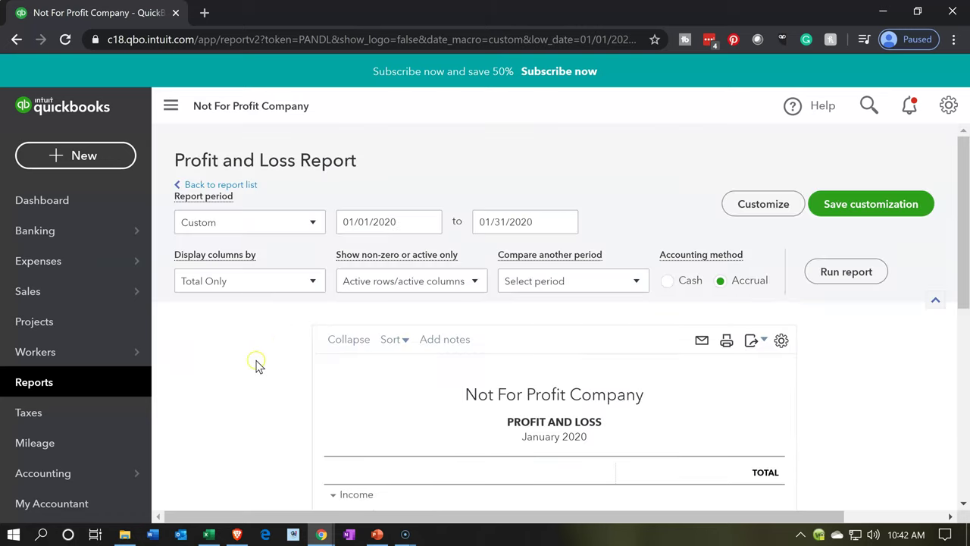
pyautogui.click(280, 283)
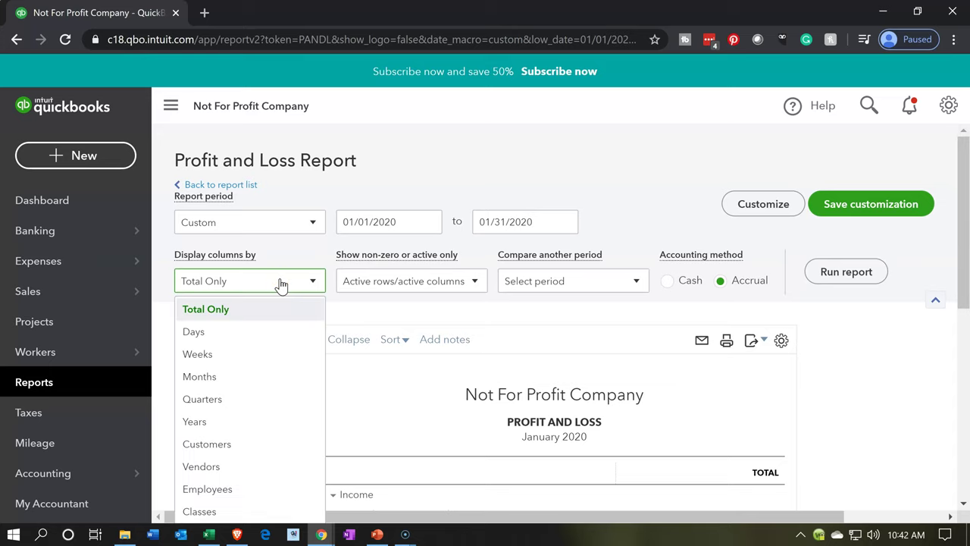
pyautogui.click(237, 513)
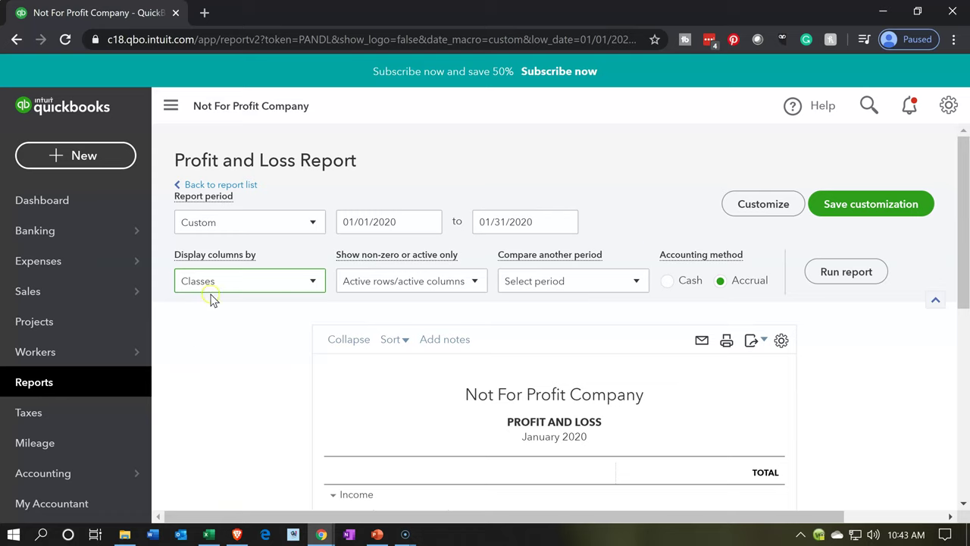
pyautogui.click(887, 273)
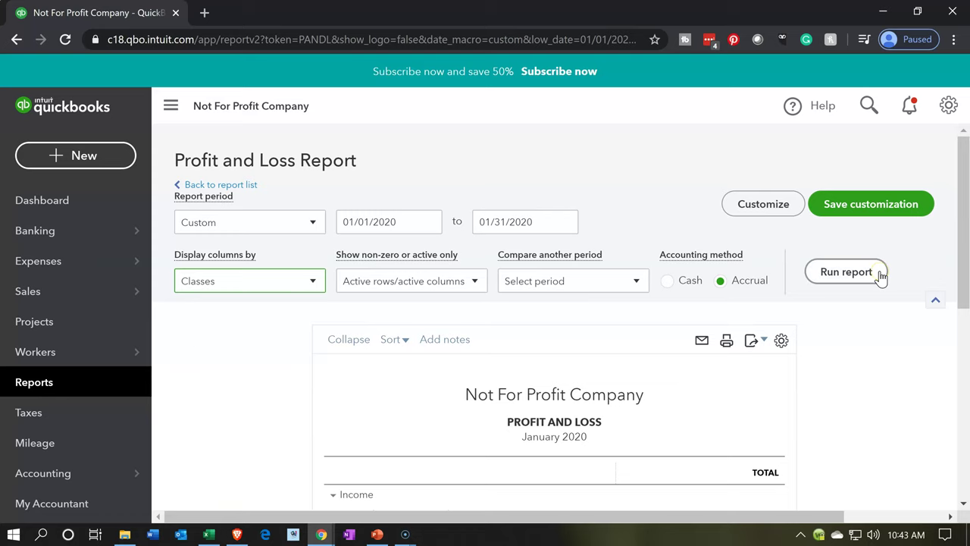
# Step: Hide the side navigation and enlarge the browser page showing the report by class
pyautogui.scroll(-3, 201, 147)
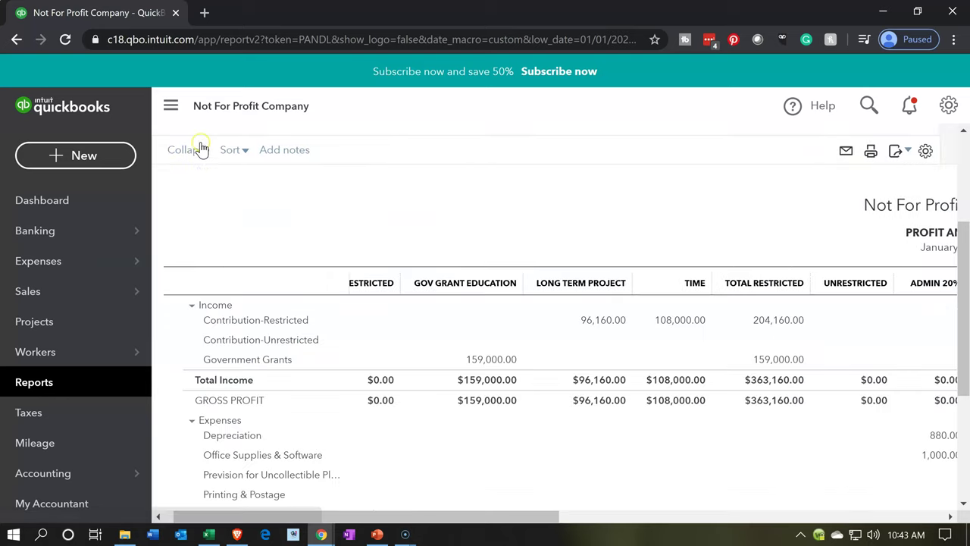
pyautogui.click(170, 107)
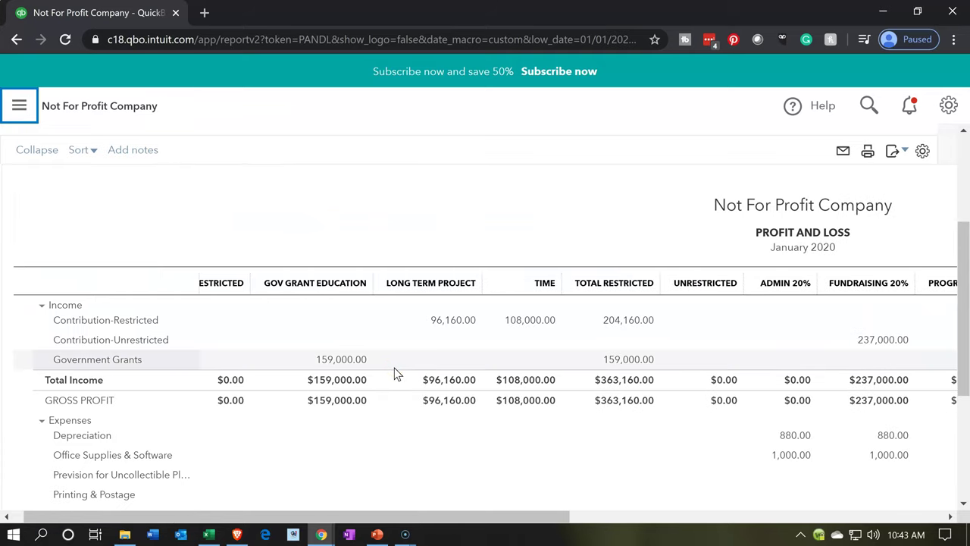
pyautogui.hotkey('ctrl', '+')
pyautogui.hotkey('ctrl', '+')
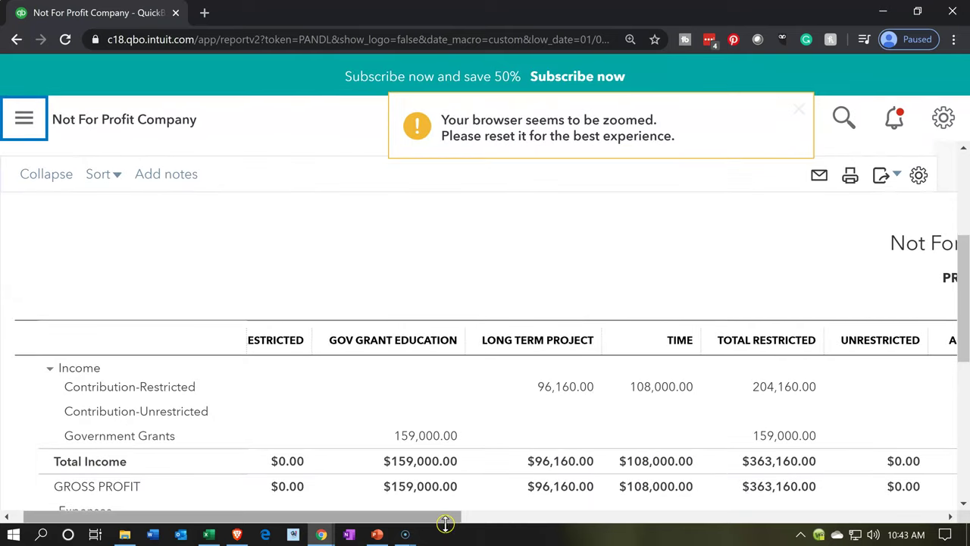
# Step: Examine the expense rows under the program, Total Unrestricted and Not Specified class columns
pyautogui.click(658, 522)
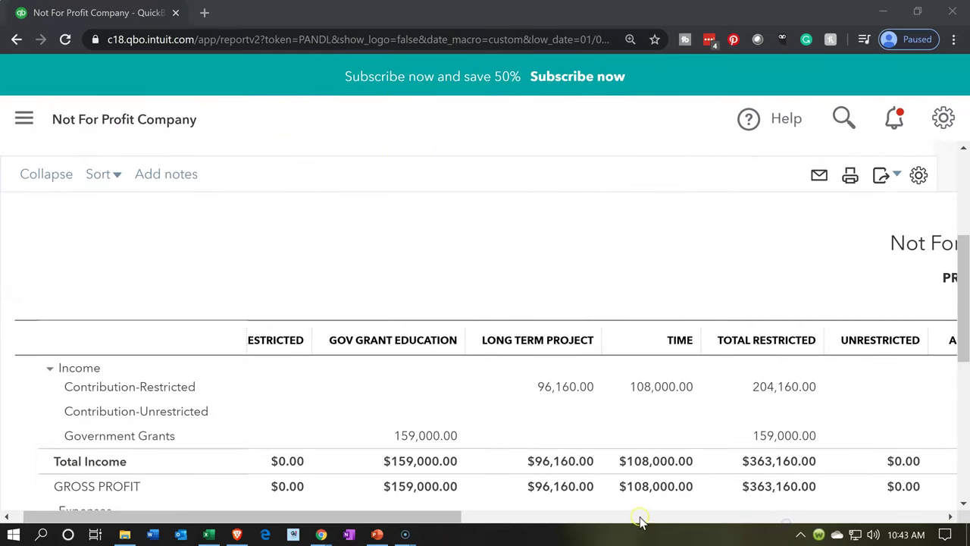
pyautogui.moveTo(427, 518); pyautogui.dragTo(963, 526)
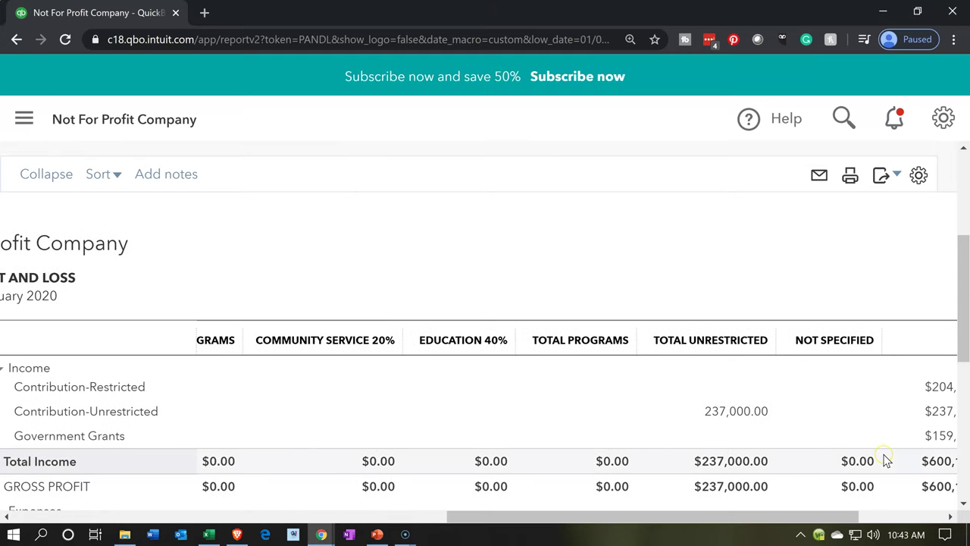
pyautogui.scroll(-2, 887, 461)
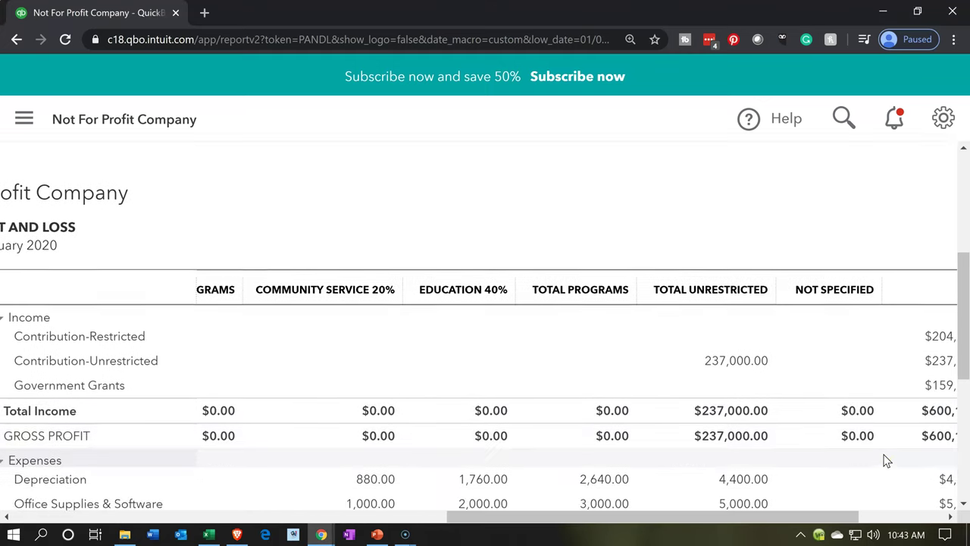
pyautogui.scroll(-3, 886, 461)
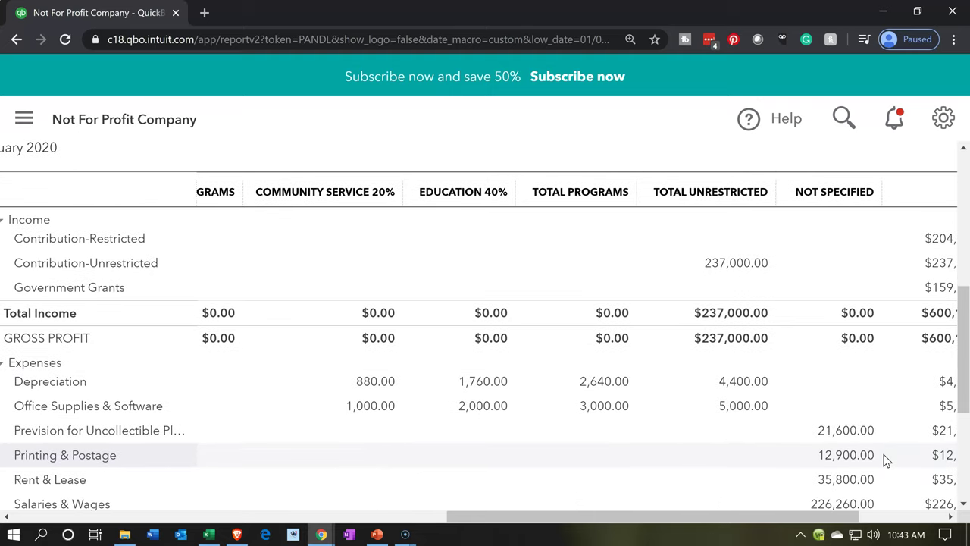
# Step: Customize the Profit and Loss report with a Class filter set to Not Specified and run it
pyautogui.scroll(-2, 887, 460)
pyautogui.scroll(10, 871, 447)
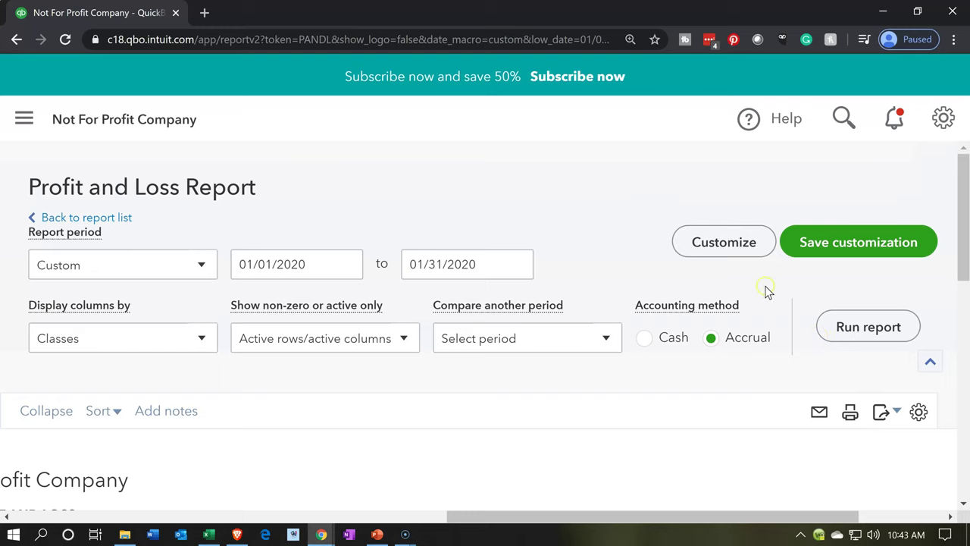
pyautogui.click(741, 256)
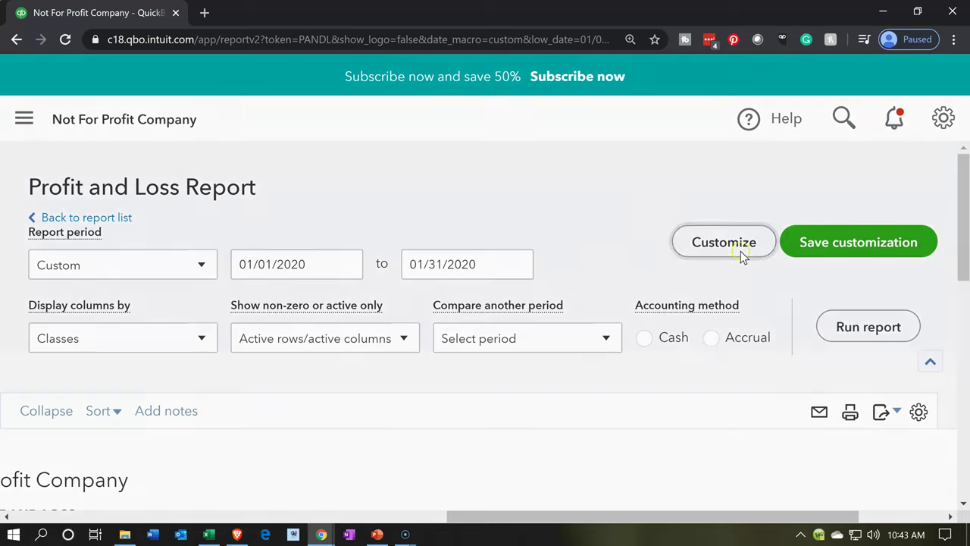
pyautogui.scroll(-1, 628, 328)
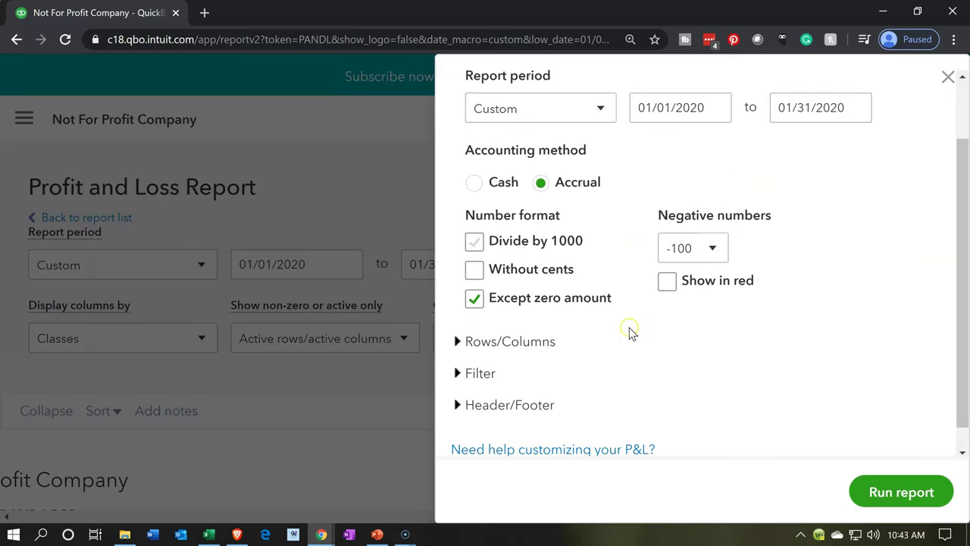
pyautogui.click(465, 379)
pyautogui.scroll(-2, 465, 382)
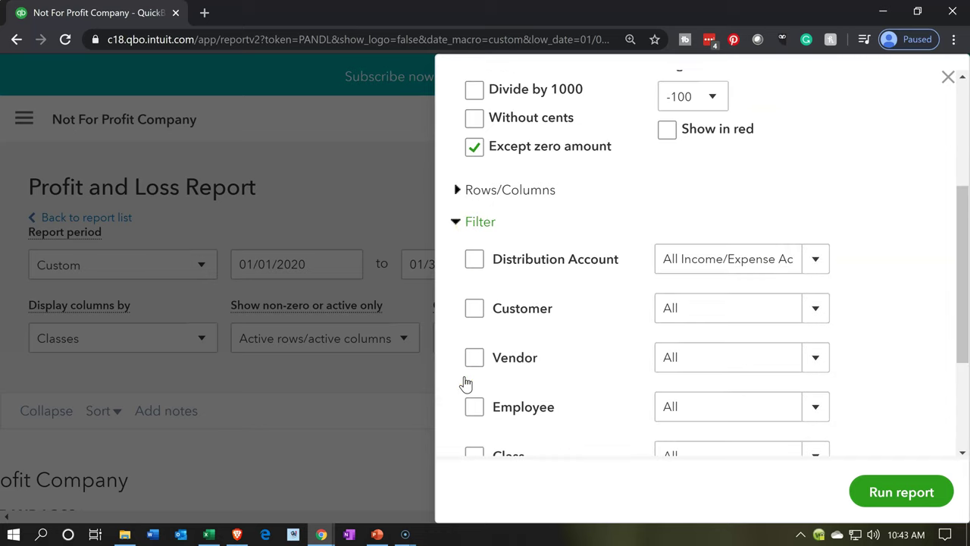
pyautogui.scroll(-1, 471, 358)
pyautogui.click(473, 379)
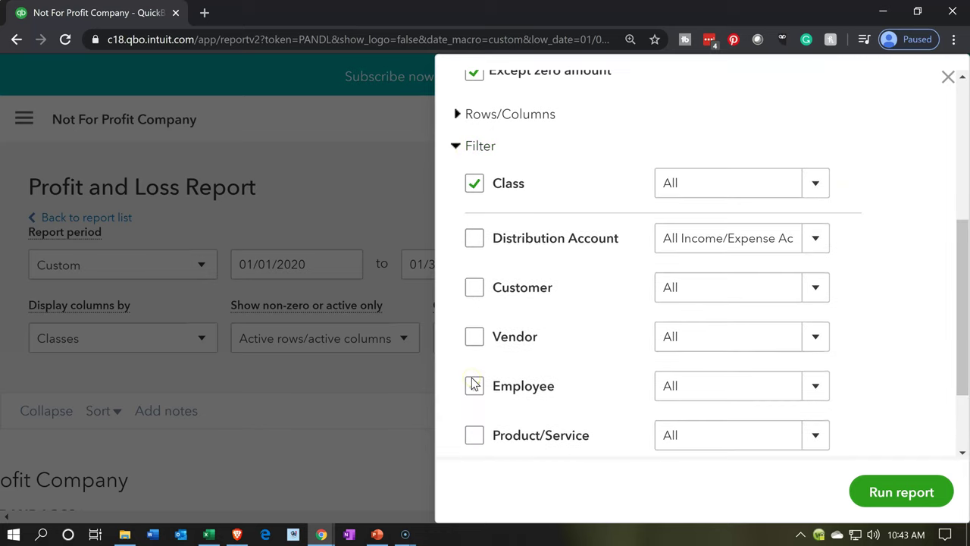
pyautogui.click(807, 193)
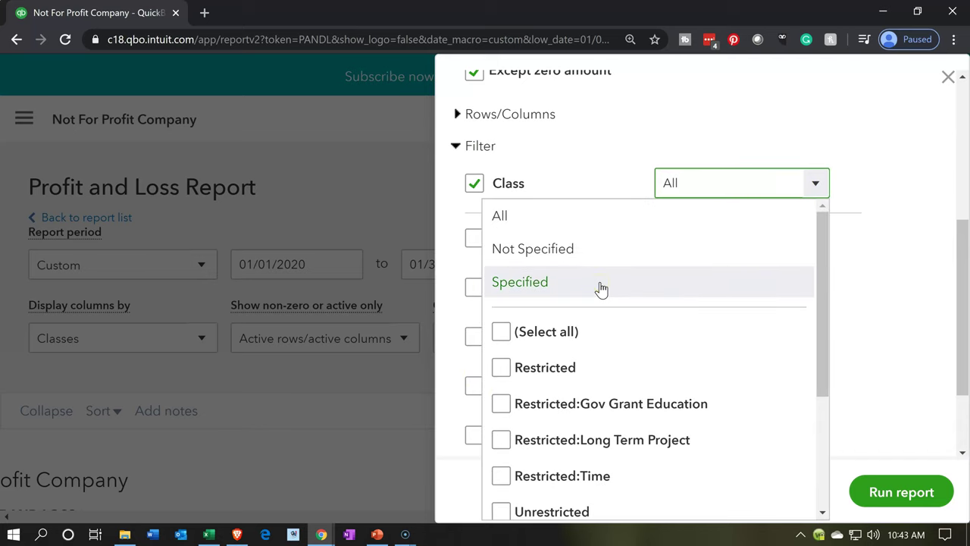
pyautogui.click(592, 256)
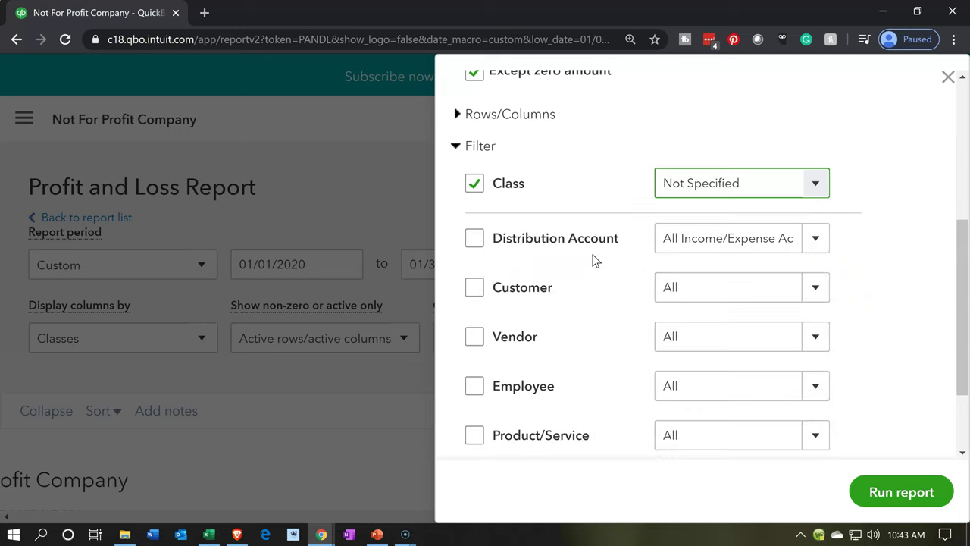
pyautogui.click(884, 485)
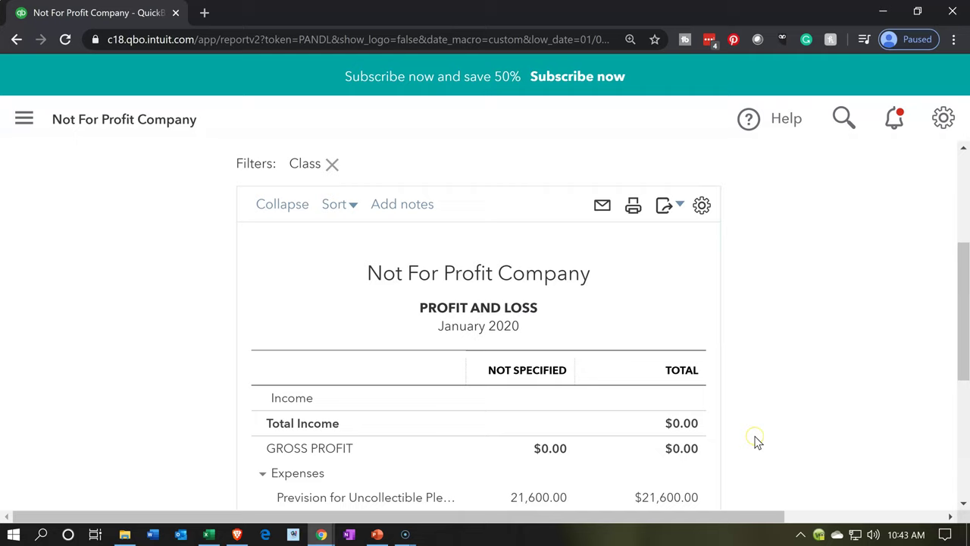
pyautogui.scroll(-3, 754, 442)
pyautogui.scroll(2, 756, 442)
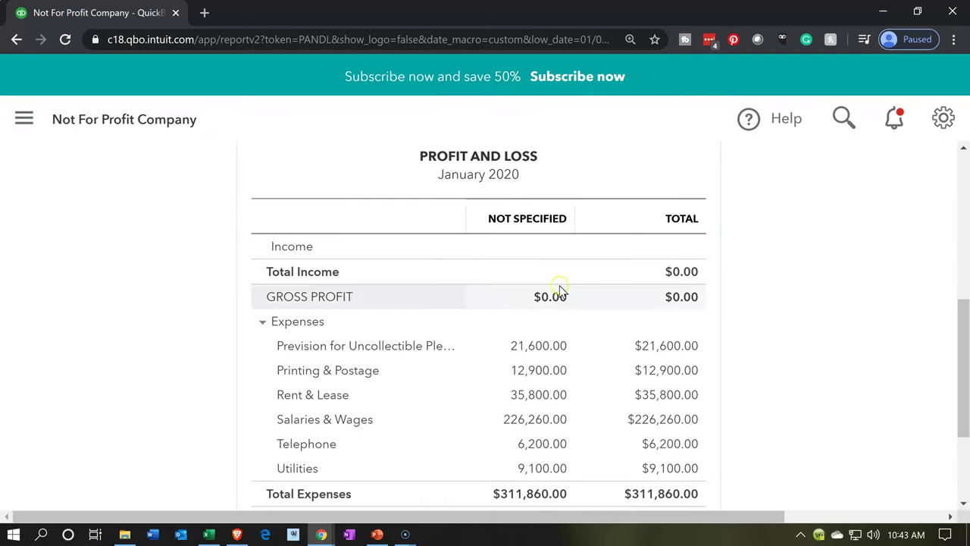
pyautogui.click(528, 250)
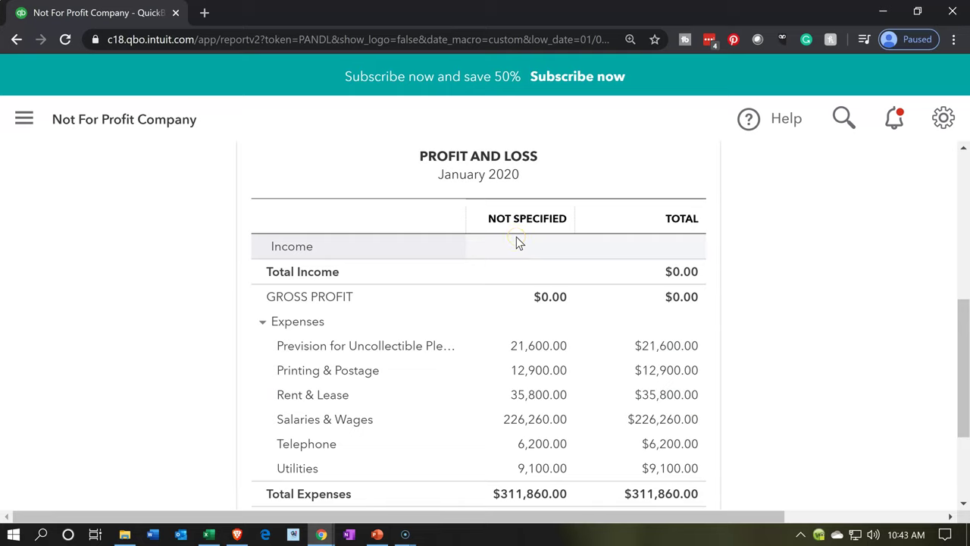
pyautogui.click(326, 218)
# Step: Duplicate the browser tab holding the Not Specified report and return to the original tab
pyautogui.click(107, 15)
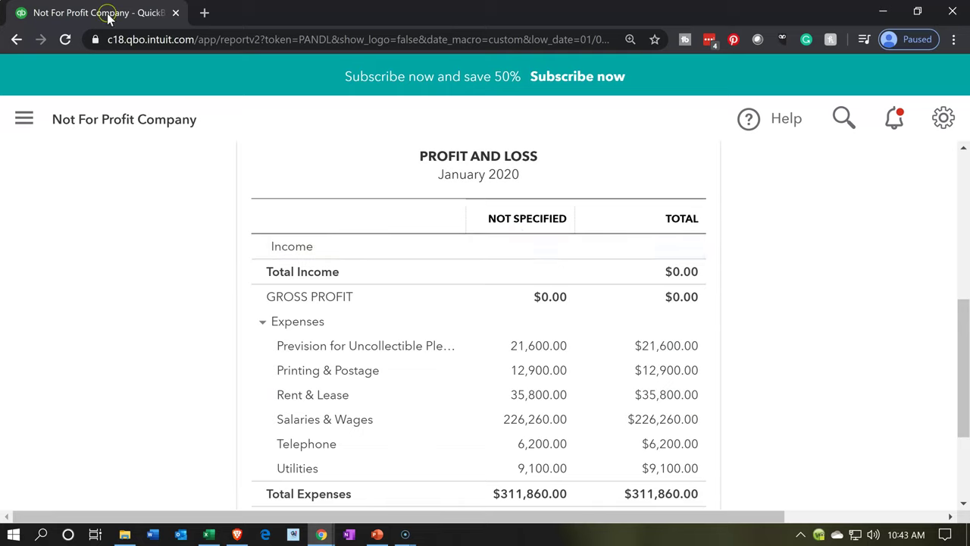
pyautogui.rightClick(108, 15)
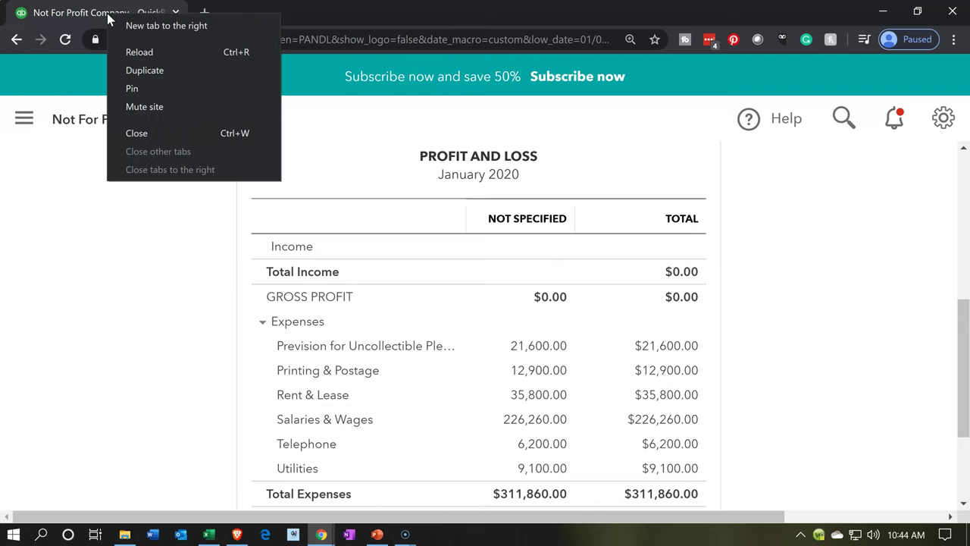
pyautogui.click(122, 69)
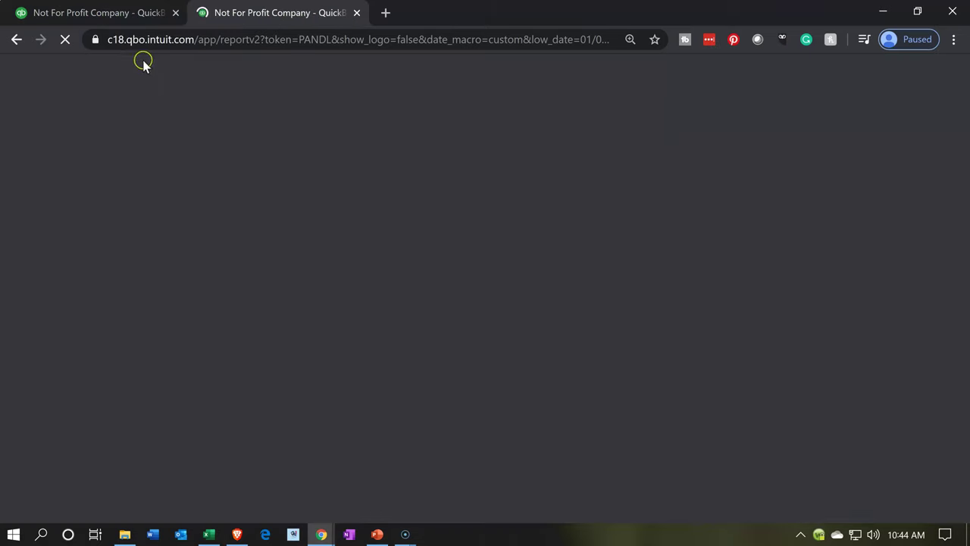
pyautogui.click(116, 15)
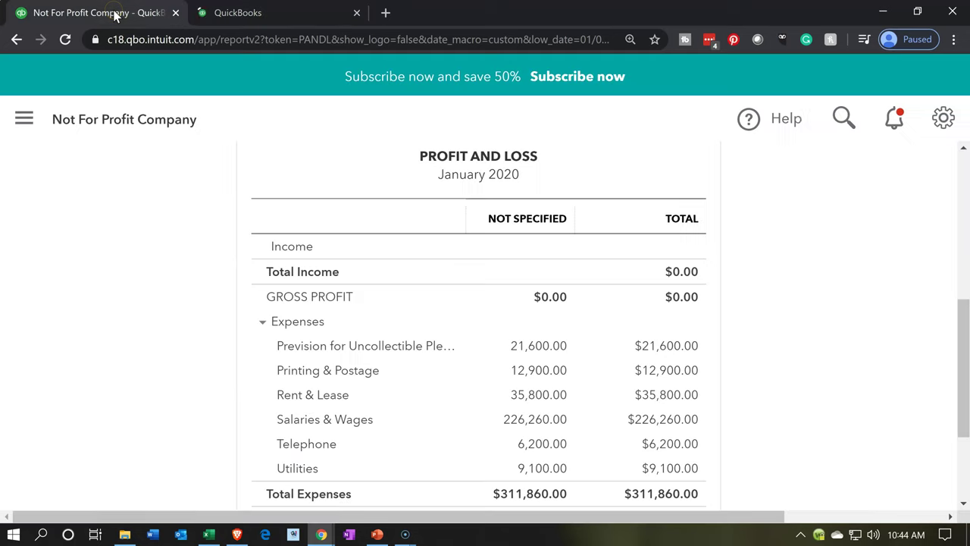
# Step: Open a fresh Profit and Loss report from the report list and hide the side navigation
pyautogui.click(24, 121)
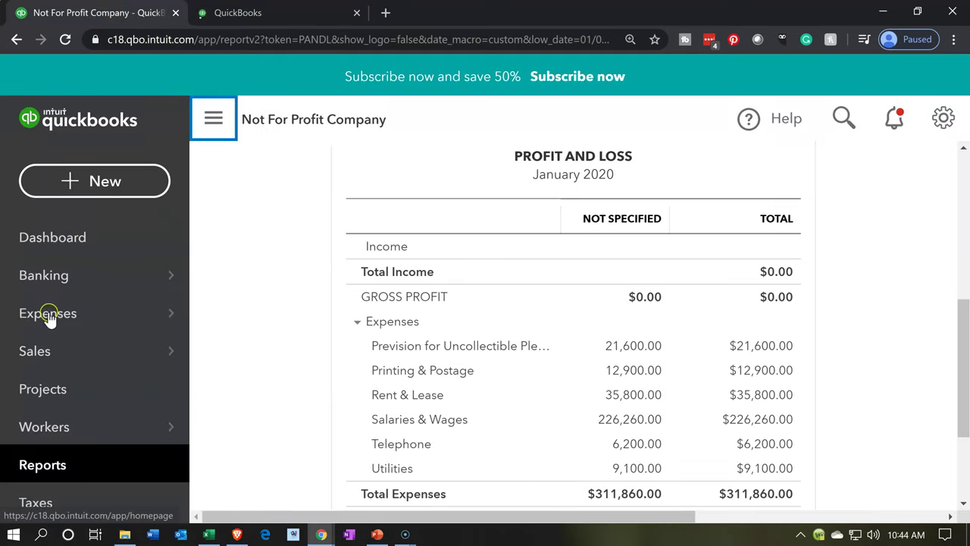
pyautogui.click(62, 459)
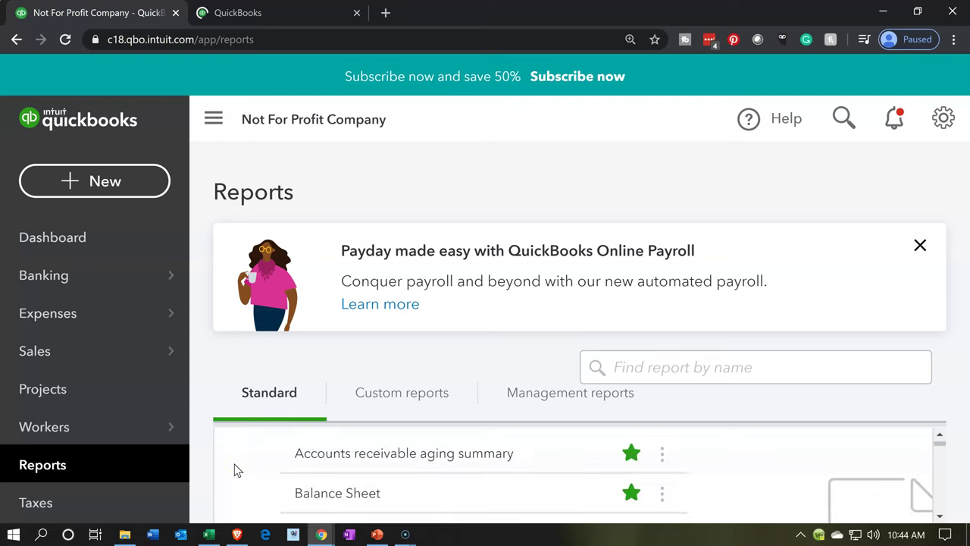
pyautogui.scroll(-2, 234, 469)
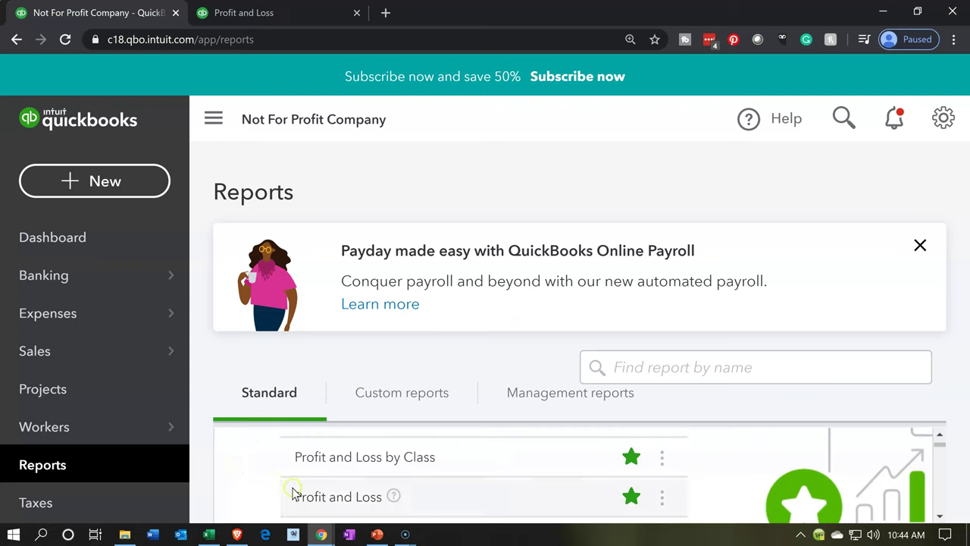
pyautogui.click(318, 498)
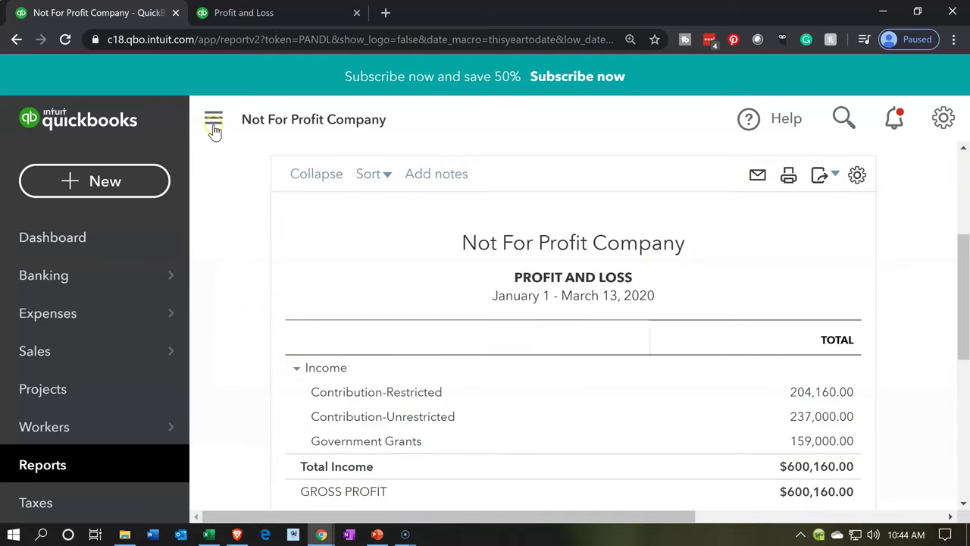
pyautogui.click(215, 131)
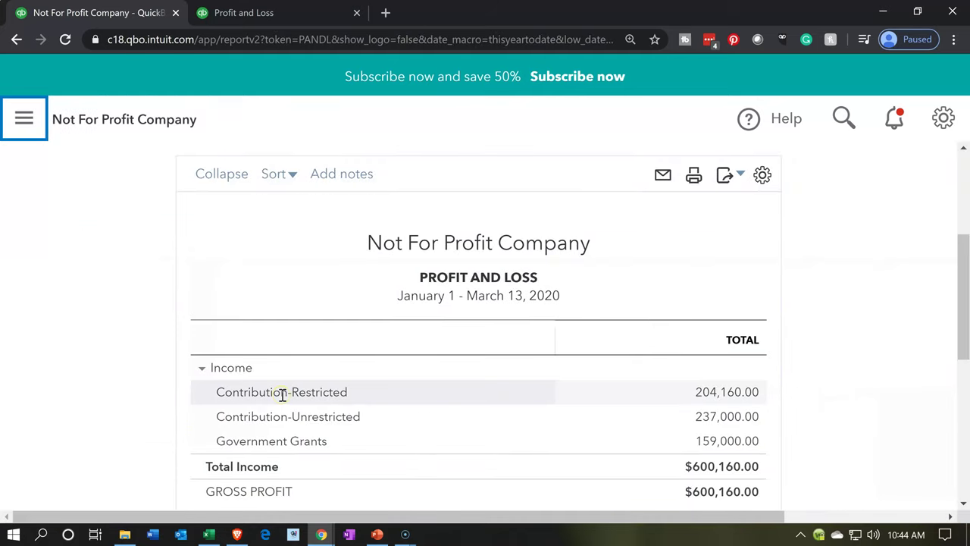
# Step: Set the new report's period to 01/01/2020 through 01/31/2020 and run it
pyautogui.scroll(3, 281, 397)
pyautogui.click(327, 263)
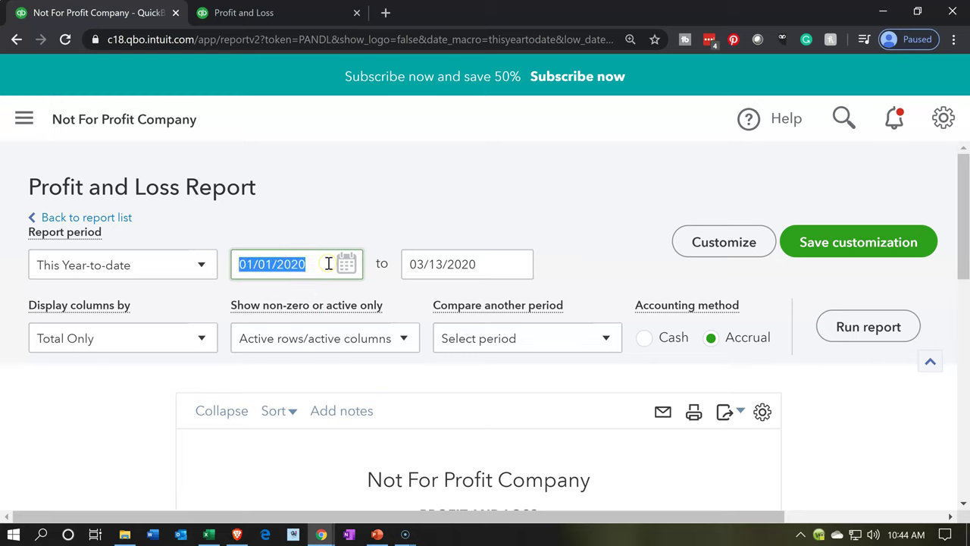
pyautogui.press('Tab')
pyautogui.write('013120')
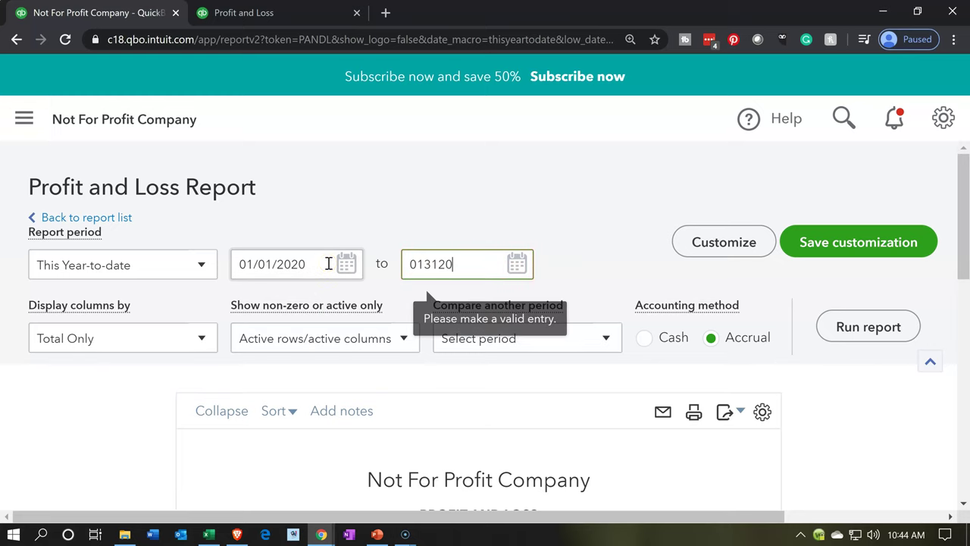
pyautogui.press('Tab')
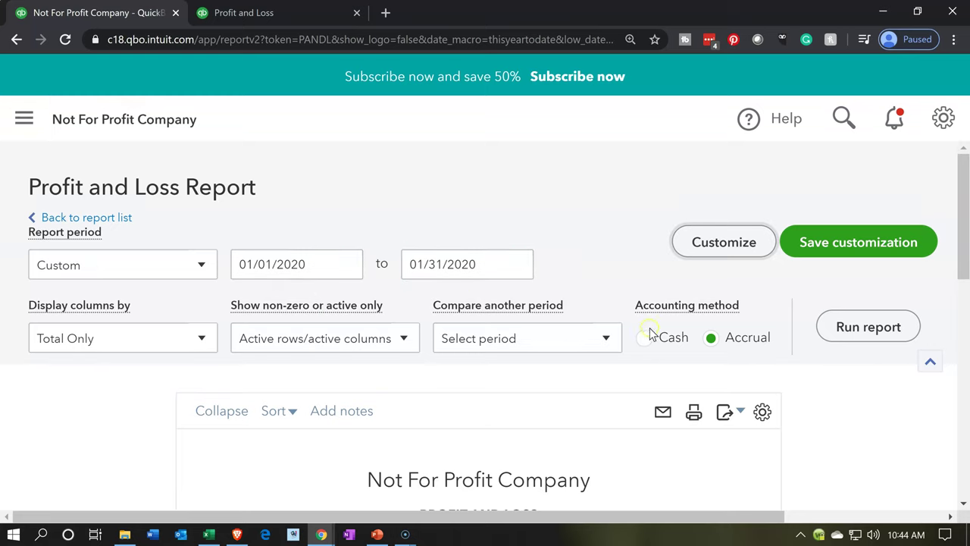
pyautogui.click(824, 332)
pyautogui.scroll(-3, 824, 331)
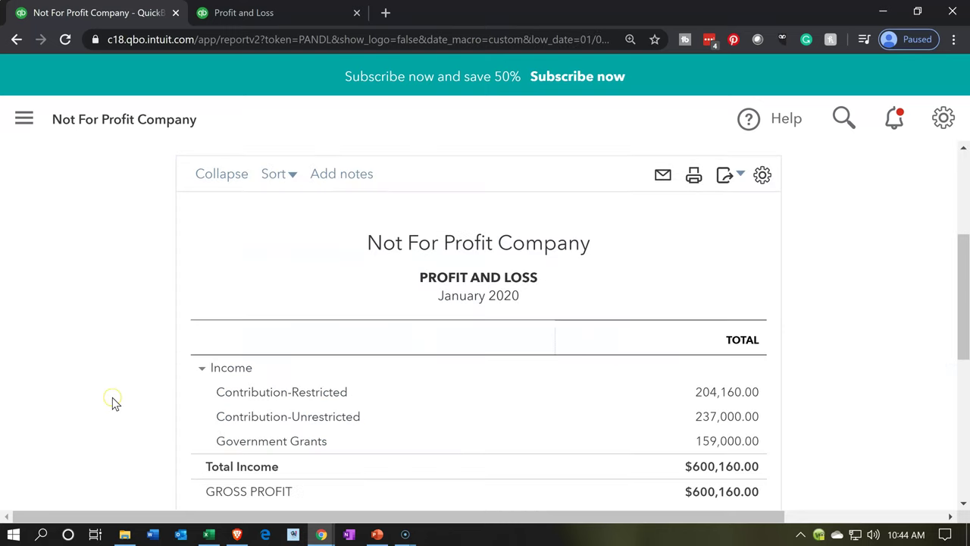
# Step: Break the January report's columns down by Classes and run it again
pyautogui.scroll(3, 112, 403)
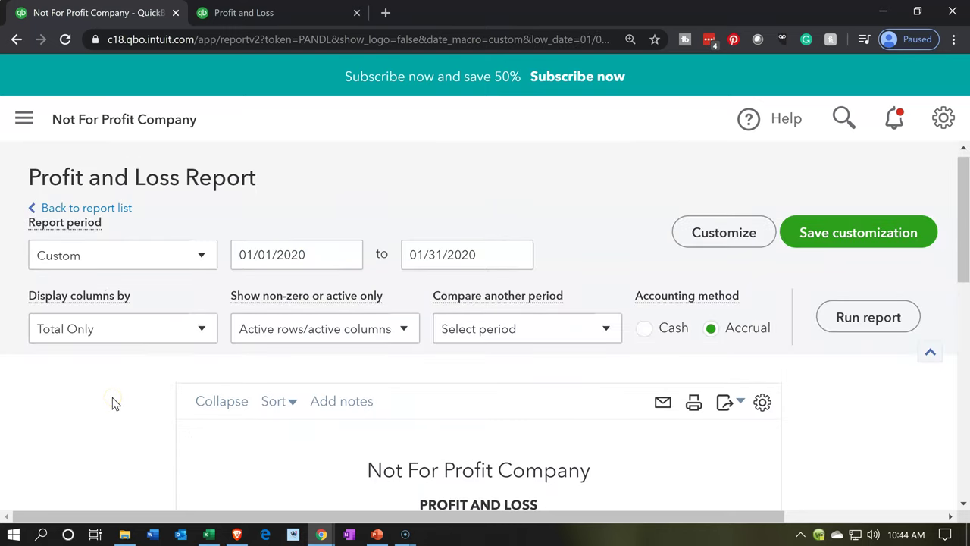
pyautogui.click(174, 331)
pyautogui.click(44, 331)
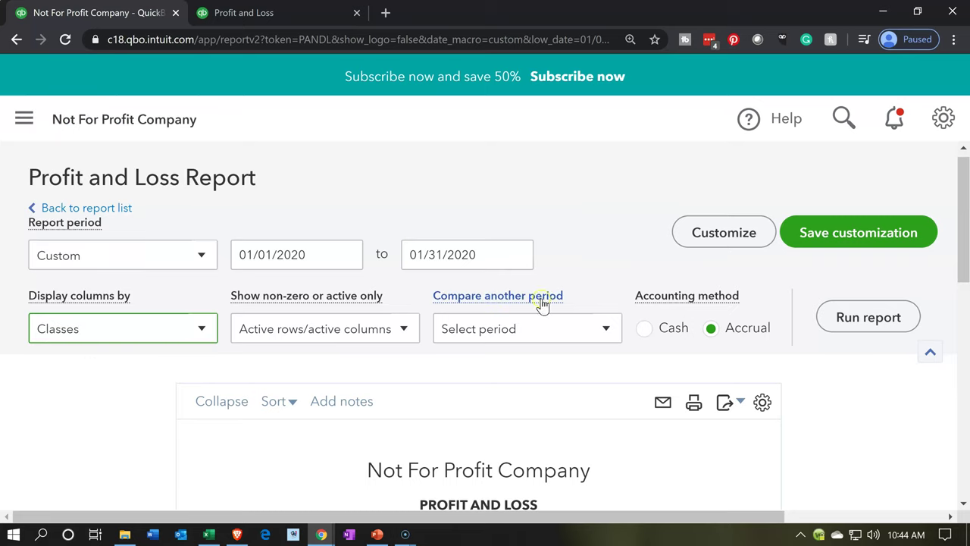
pyautogui.click(815, 309)
pyautogui.click(835, 318)
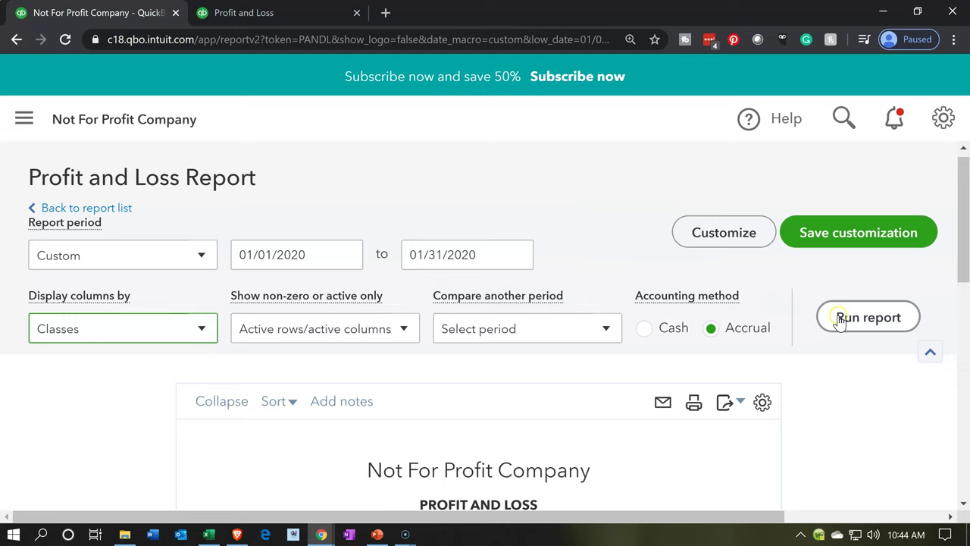
pyautogui.scroll(-3, 837, 318)
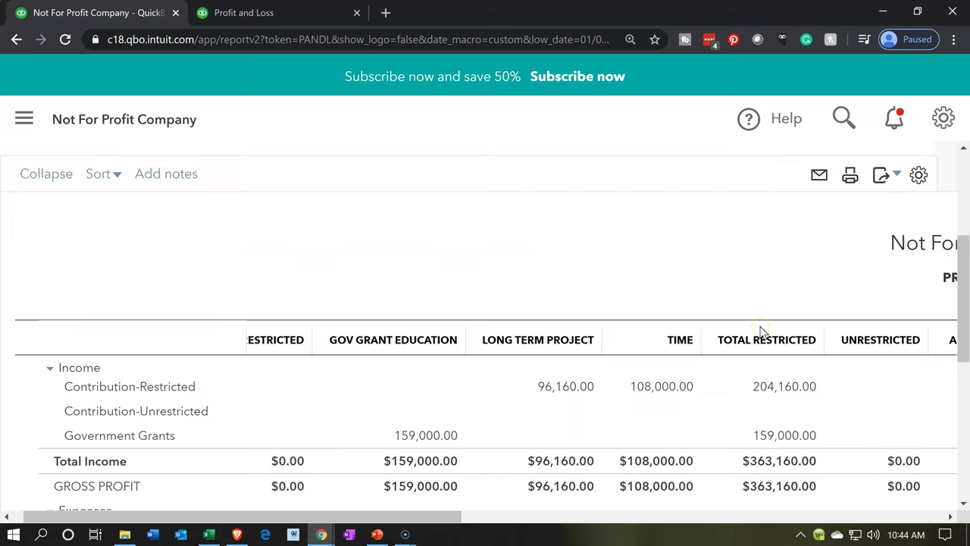
pyautogui.click(721, 350)
pyautogui.click(721, 356)
# Step: Turn on the Class filter in the January Profit and Loss report's customization settings
pyautogui.scroll(1, 721, 356)
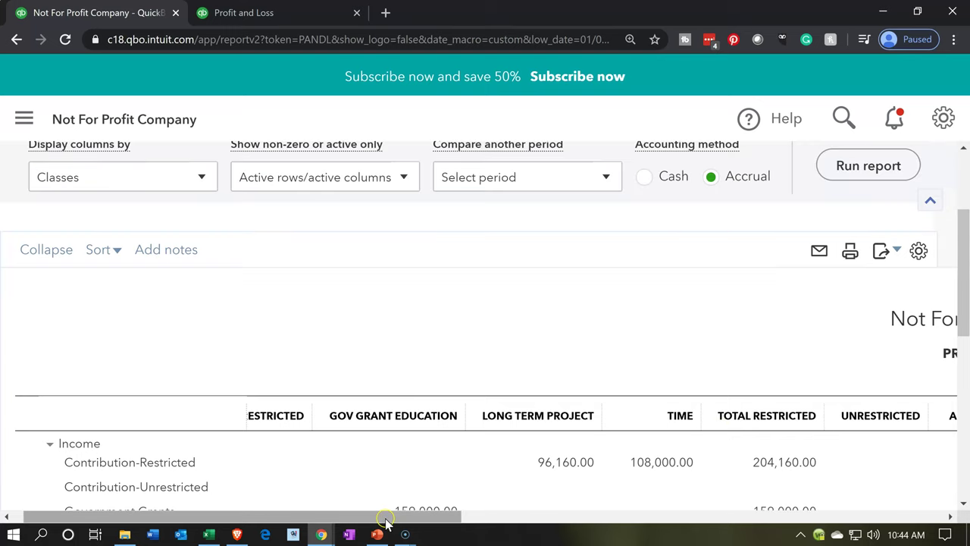
pyautogui.moveTo(395, 516); pyautogui.dragTo(579, 516)
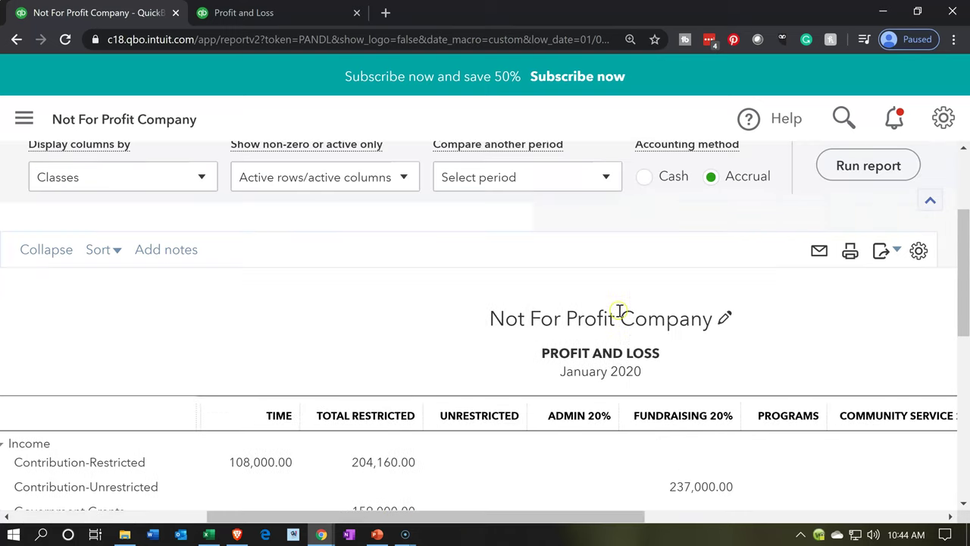
pyautogui.scroll(2, 619, 311)
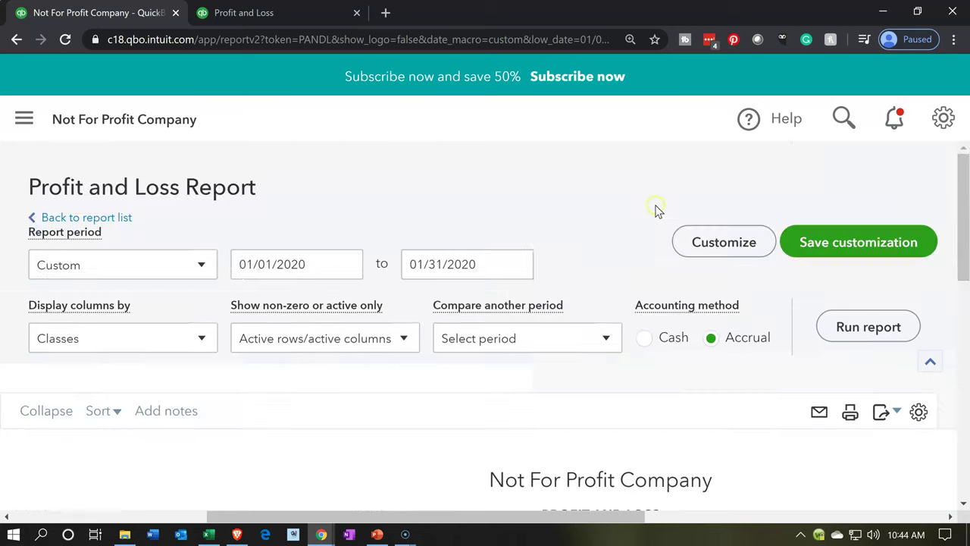
pyautogui.click(692, 239)
pyautogui.scroll(-2, 665, 253)
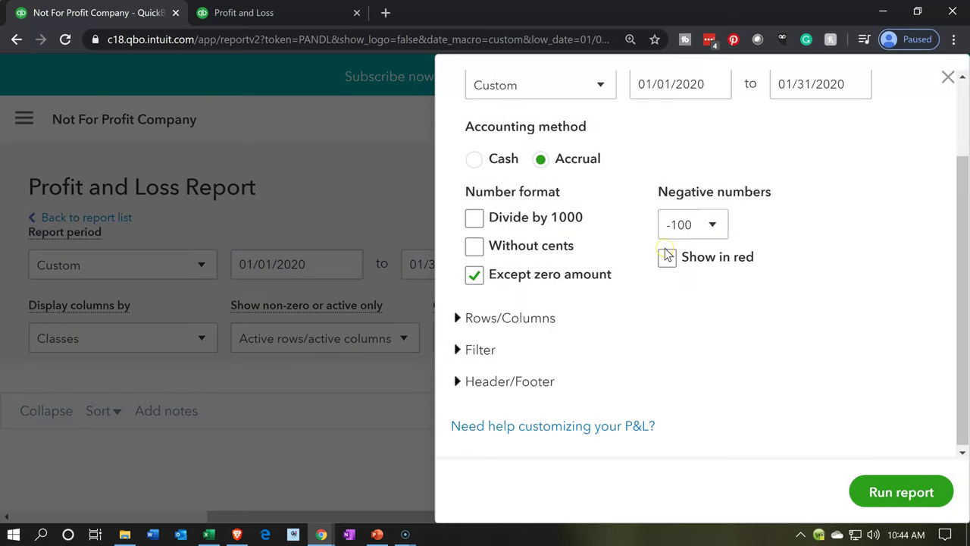
pyautogui.click(456, 353)
pyautogui.scroll(-3, 456, 358)
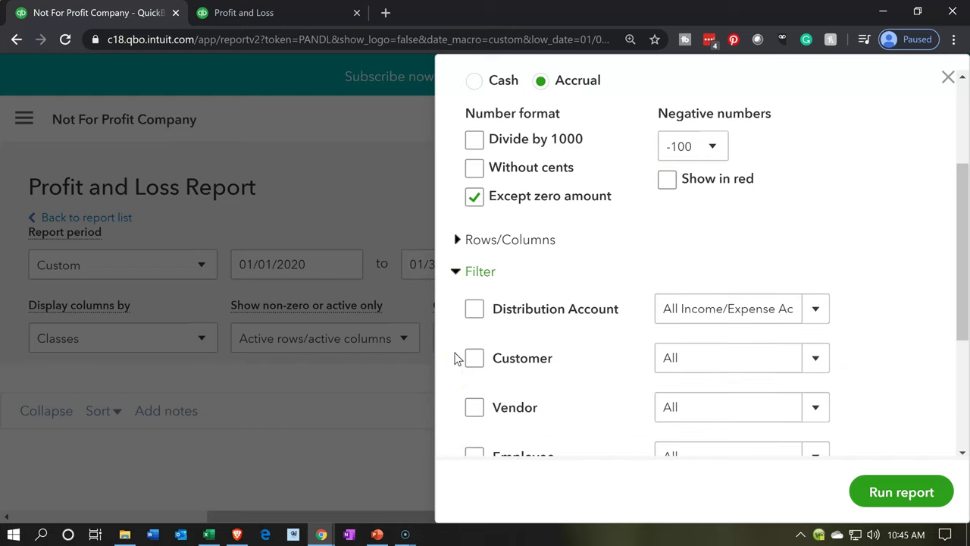
pyautogui.click(451, 374)
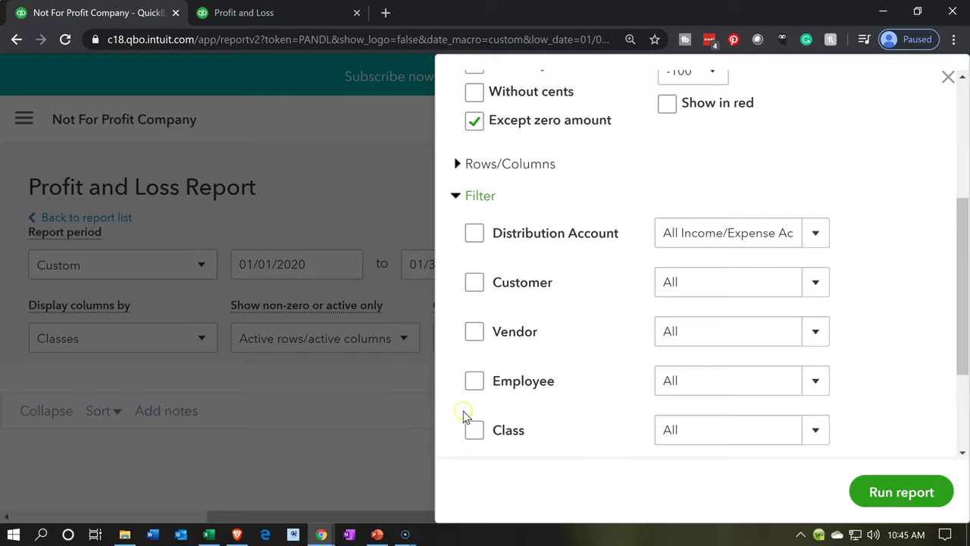
pyautogui.click(475, 431)
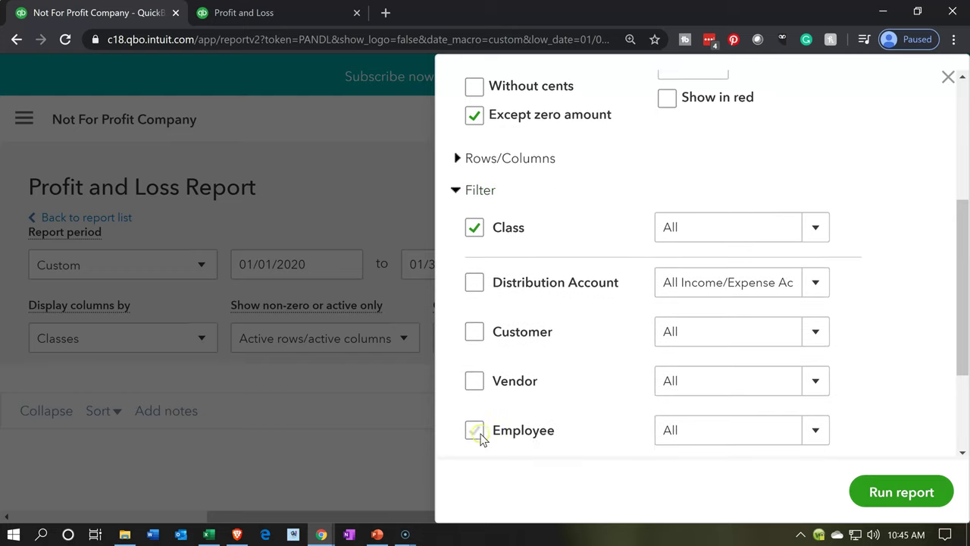
pyautogui.scroll(-2, 481, 438)
pyautogui.scroll(2, 480, 433)
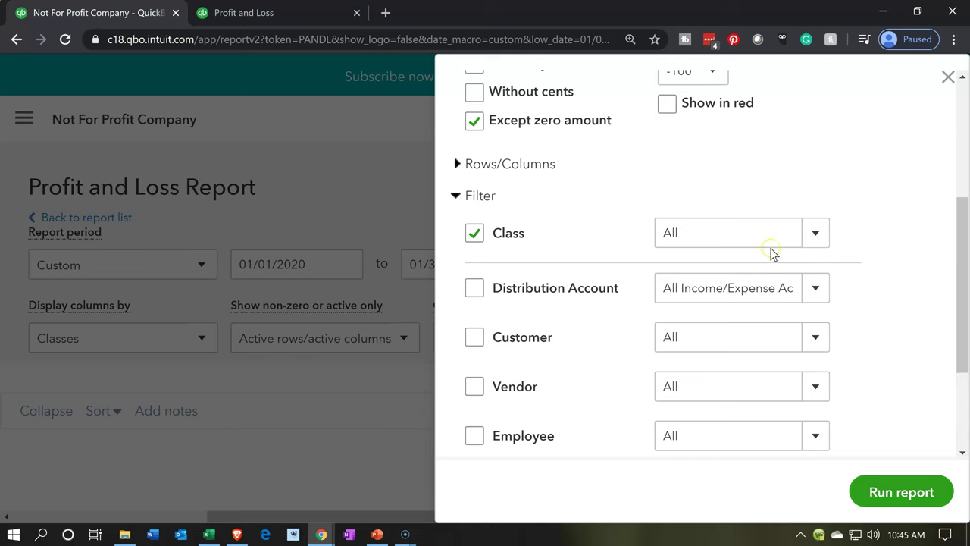
# Step: Select Unrestricted, Unrestricted:Admin 20%, Unrestricted:Fundraising 20% and Unrestricted:Programs as the classes to filter on
pyautogui.click(816, 233)
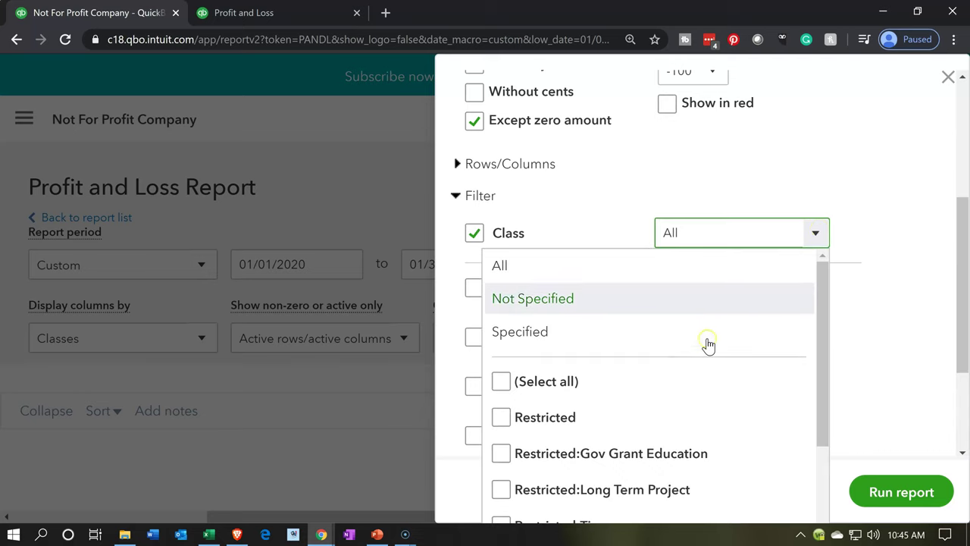
pyautogui.scroll(-1, 708, 345)
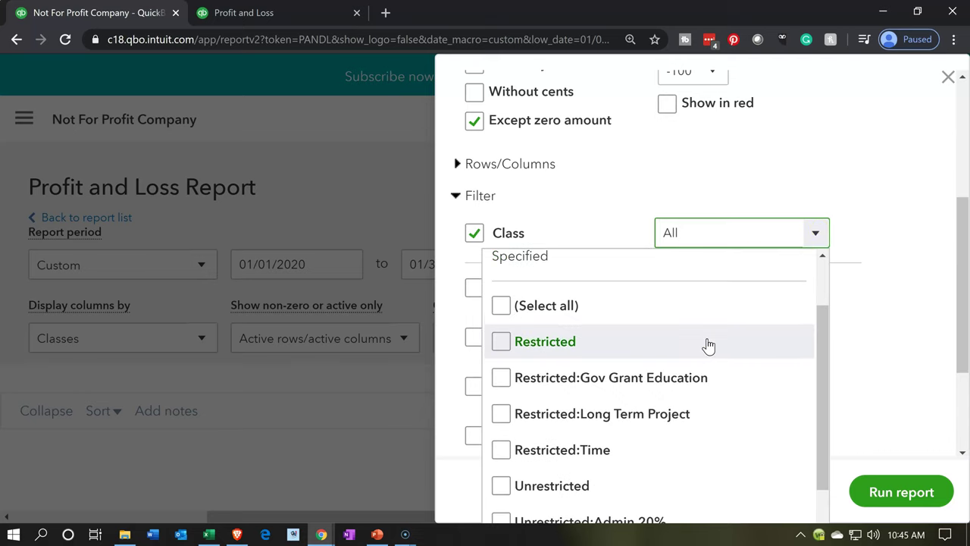
pyautogui.scroll(-1, 707, 345)
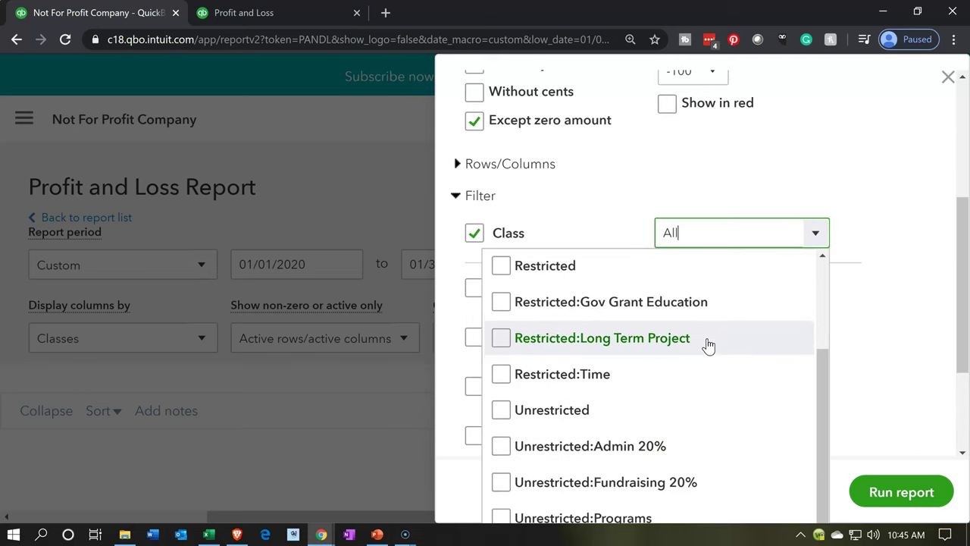
pyautogui.click(500, 410)
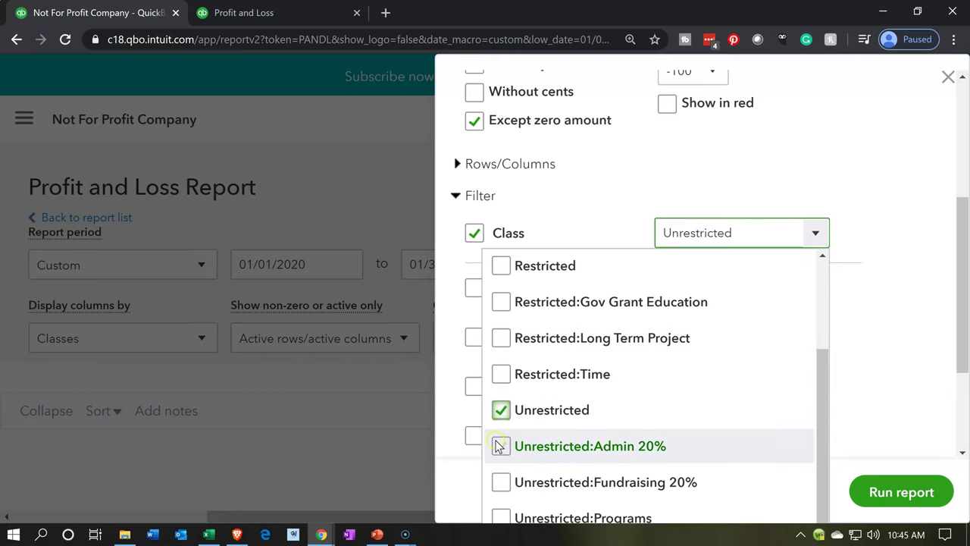
pyautogui.click(501, 447)
pyautogui.scroll(-1, 534, 430)
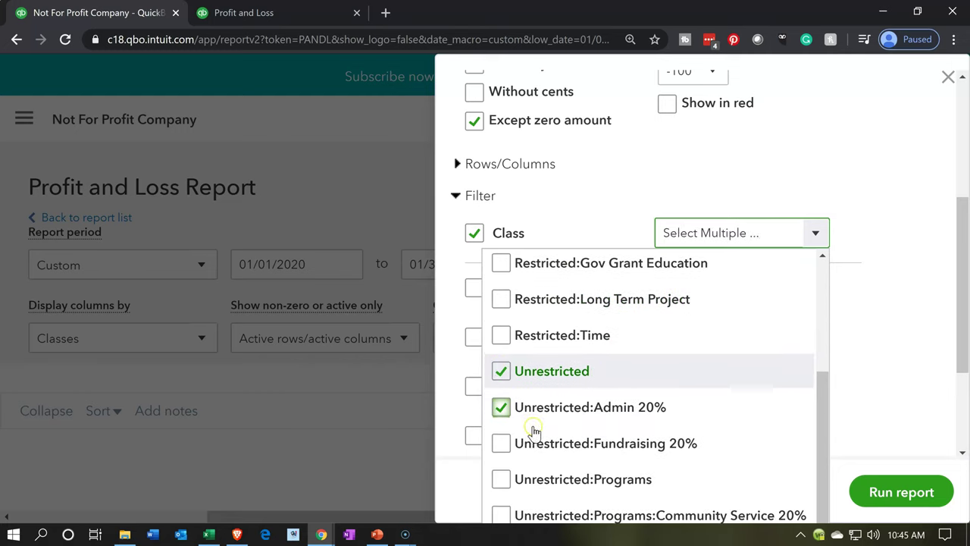
pyautogui.click(500, 445)
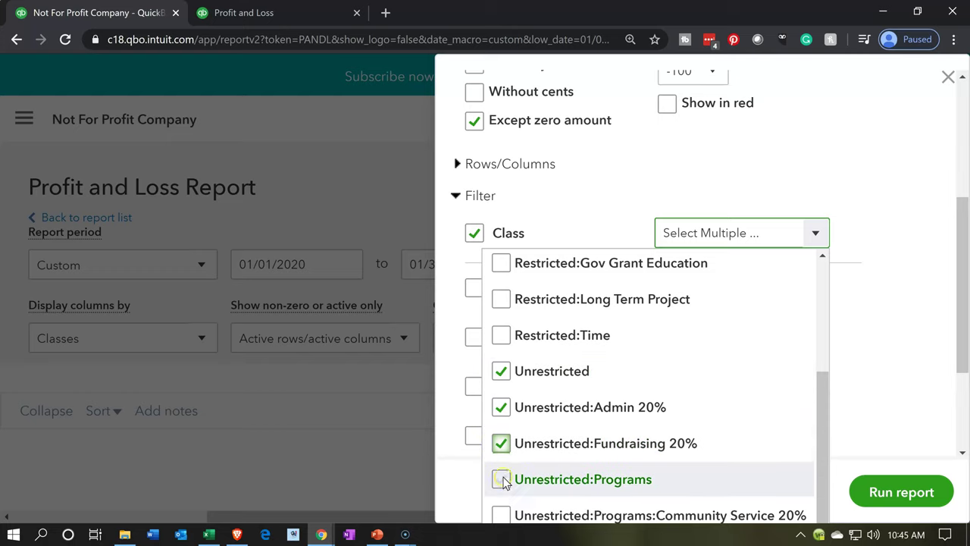
pyautogui.click(502, 479)
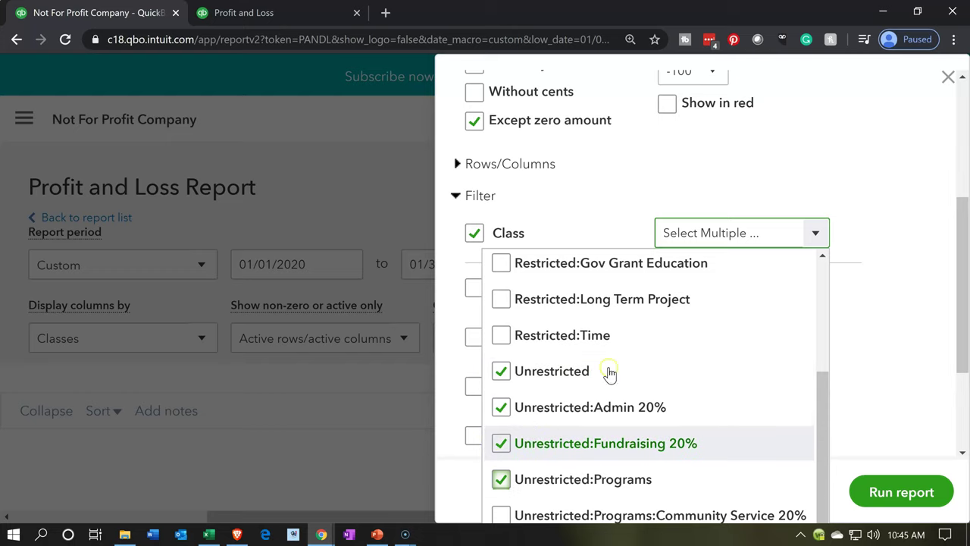
# Step: Add the Unrestricted:Programs:Community Service 20% and Education 40% classes to the filter and run the report
pyautogui.scroll(-2, 866, 266)
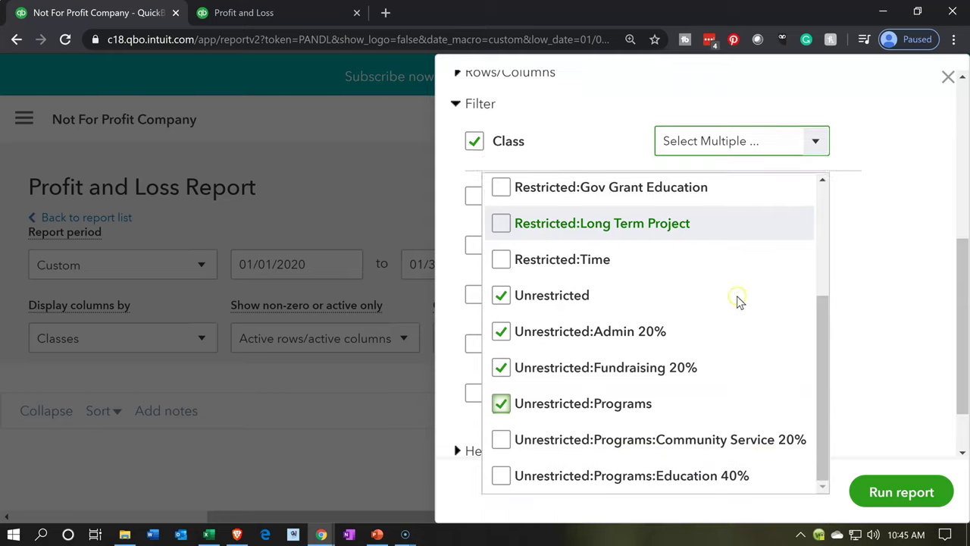
pyautogui.scroll(-1, 741, 297)
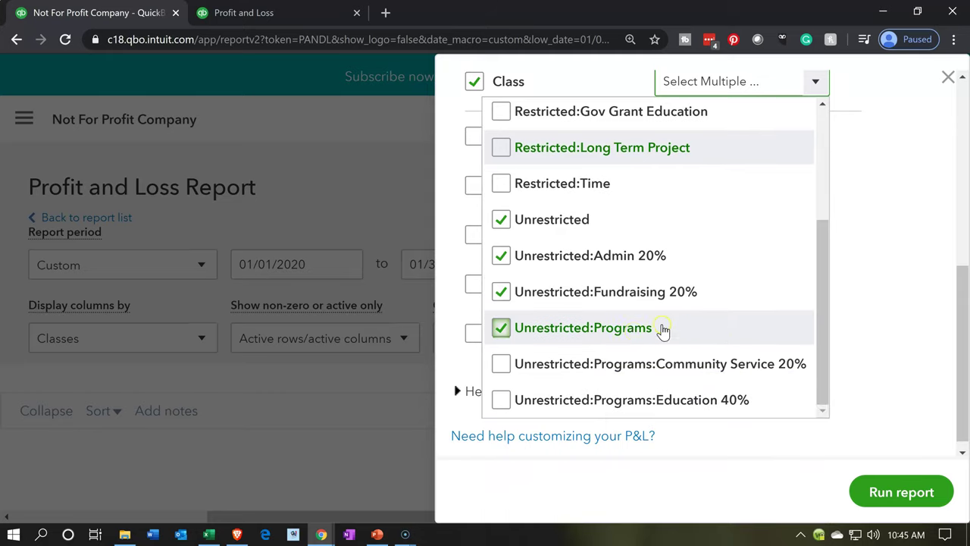
pyautogui.click(506, 365)
pyautogui.click(501, 402)
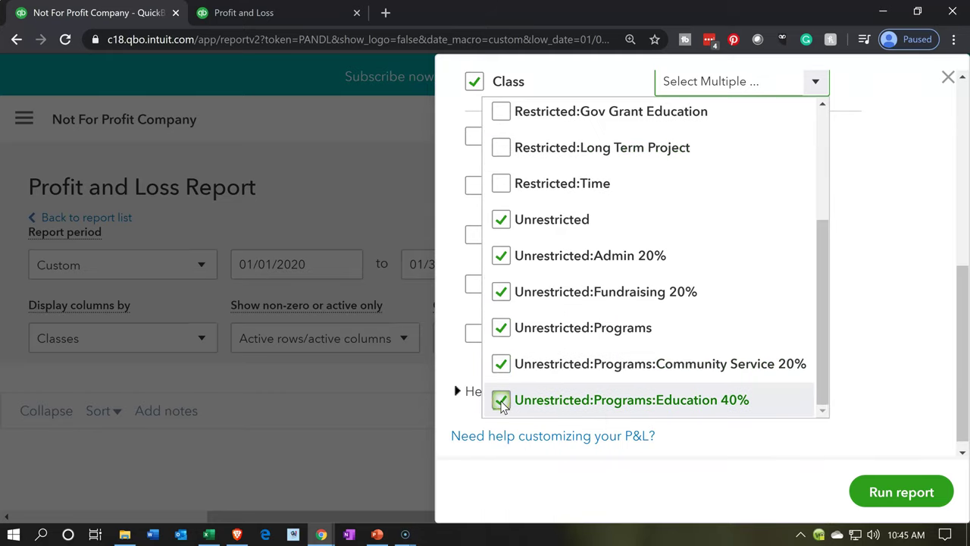
pyautogui.click(644, 466)
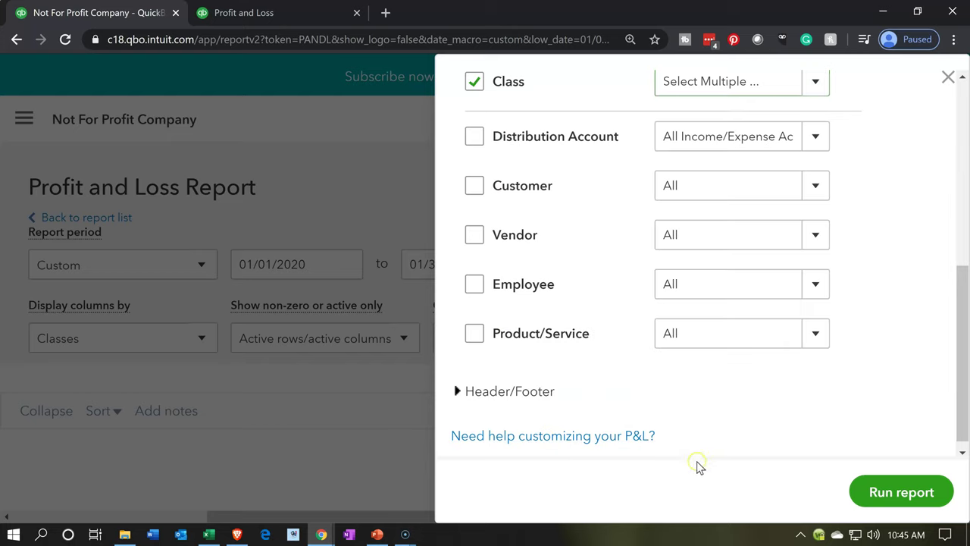
pyautogui.click(898, 492)
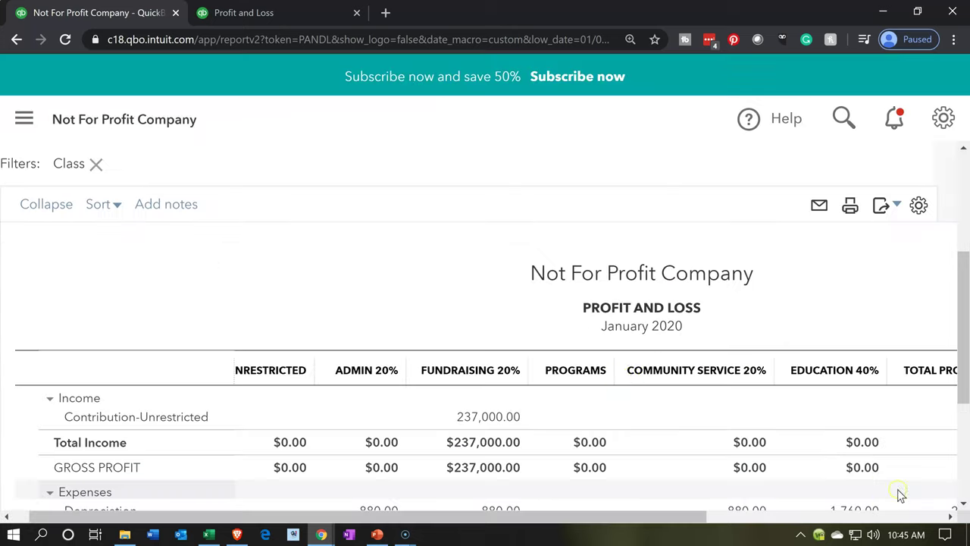
pyautogui.click(558, 355)
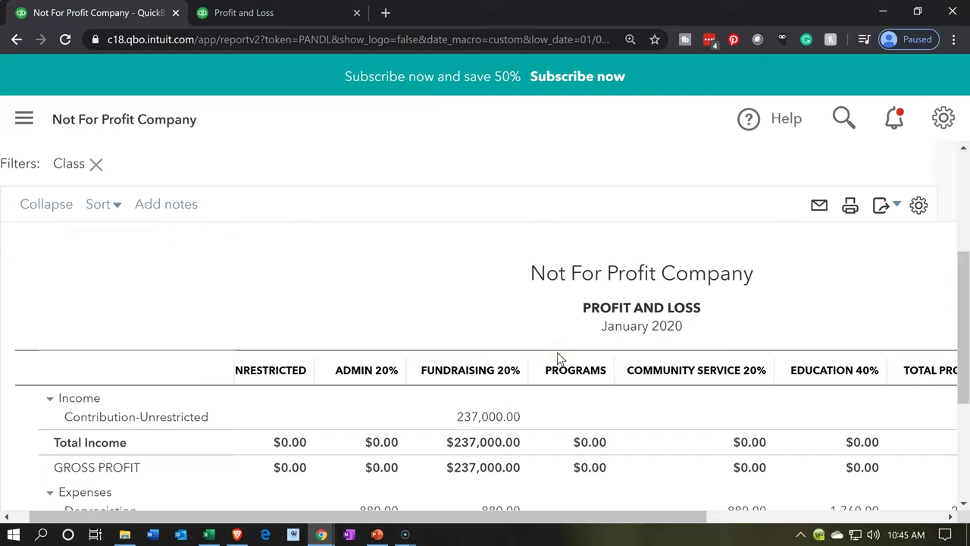
pyautogui.scroll(-2, 559, 359)
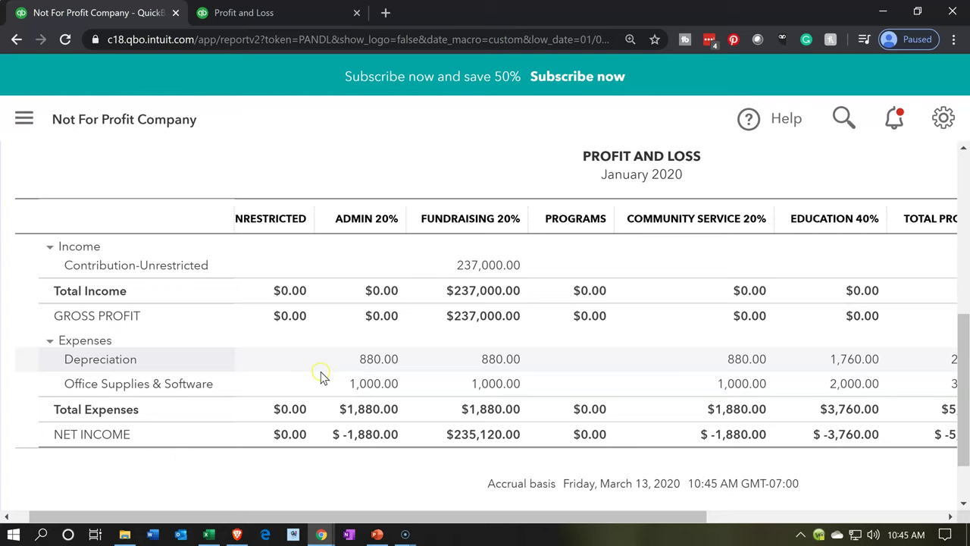
# Step: Switch to the browser tab with the Not Specified Profit and Loss report and hide its side navigation
pyautogui.click(299, 13)
pyautogui.scroll(-1, 409, 190)
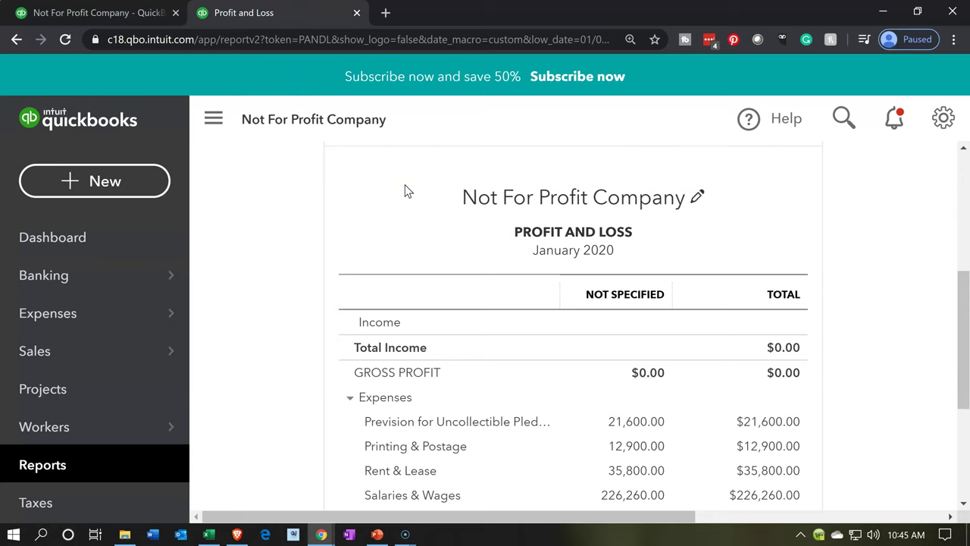
pyautogui.click(214, 129)
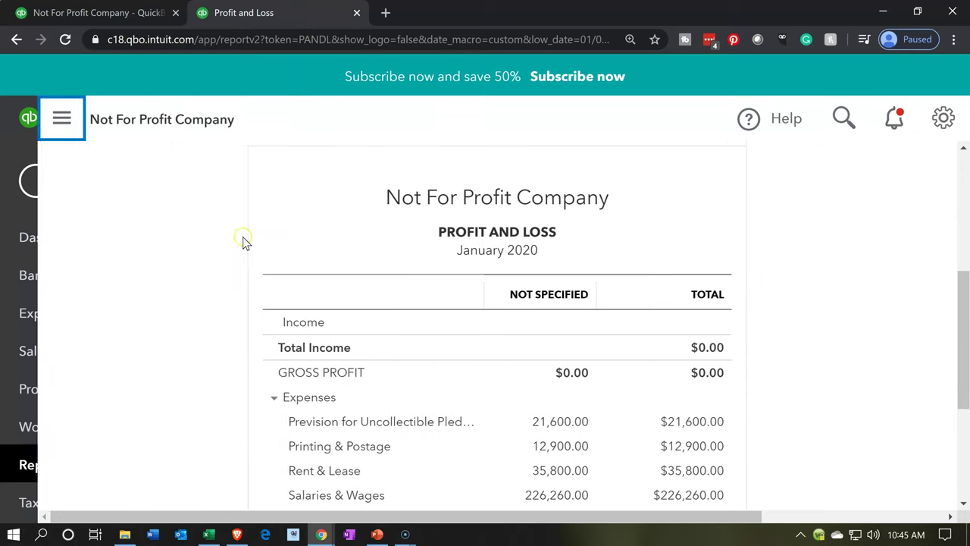
pyautogui.scroll(-1, 247, 243)
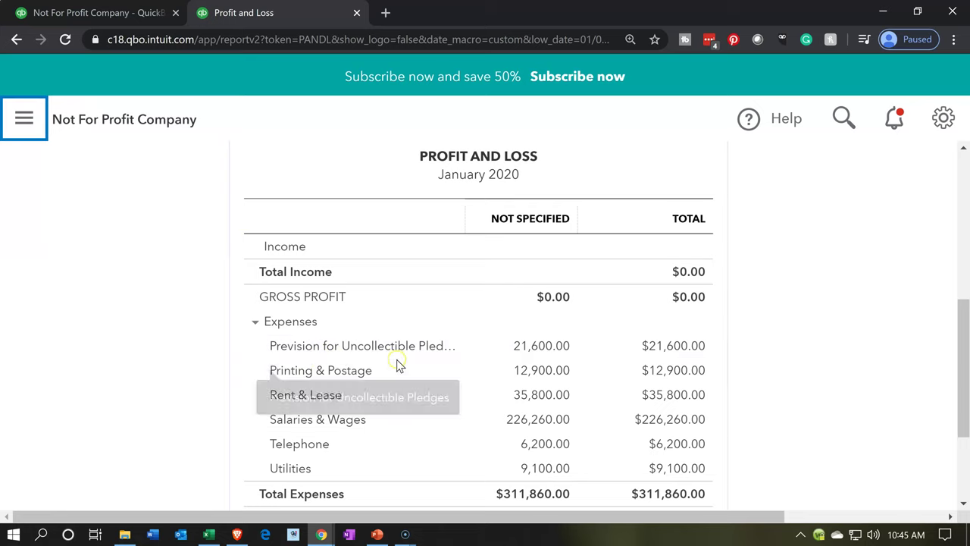
# Step: Drill into the Not Specified amount for Prevision for Uncollectible Pledges and open its 01/31/2020 journal entry
pyautogui.click(541, 346)
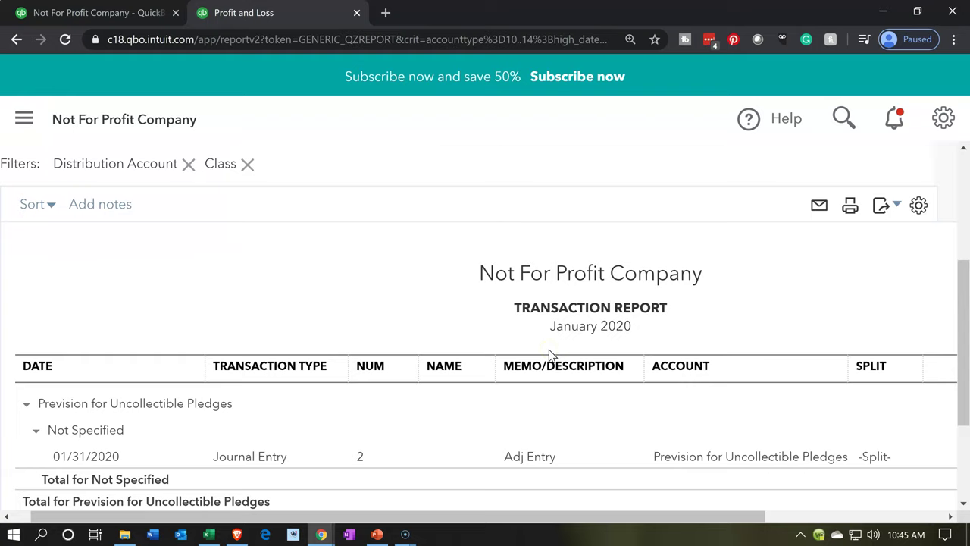
pyautogui.scroll(-1, 551, 354)
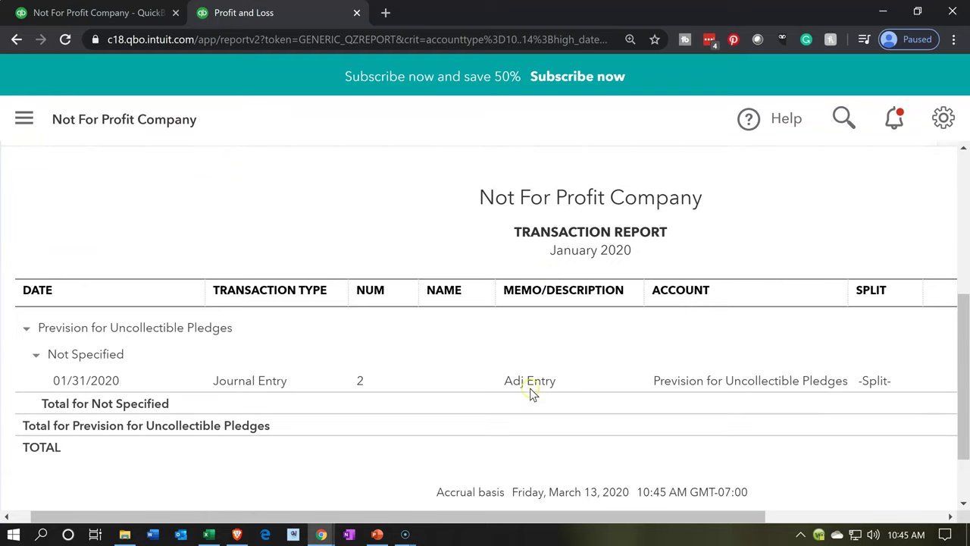
pyautogui.click(529, 381)
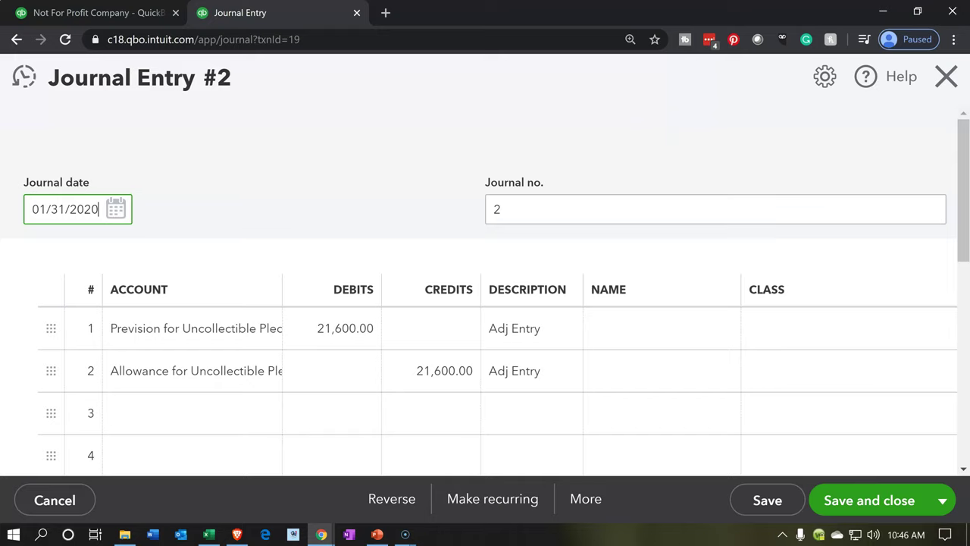
# Step: Add a third journal line for the Prevision for Uncollectible Pledges account with the description Adj Entry
pyautogui.click(155, 423)
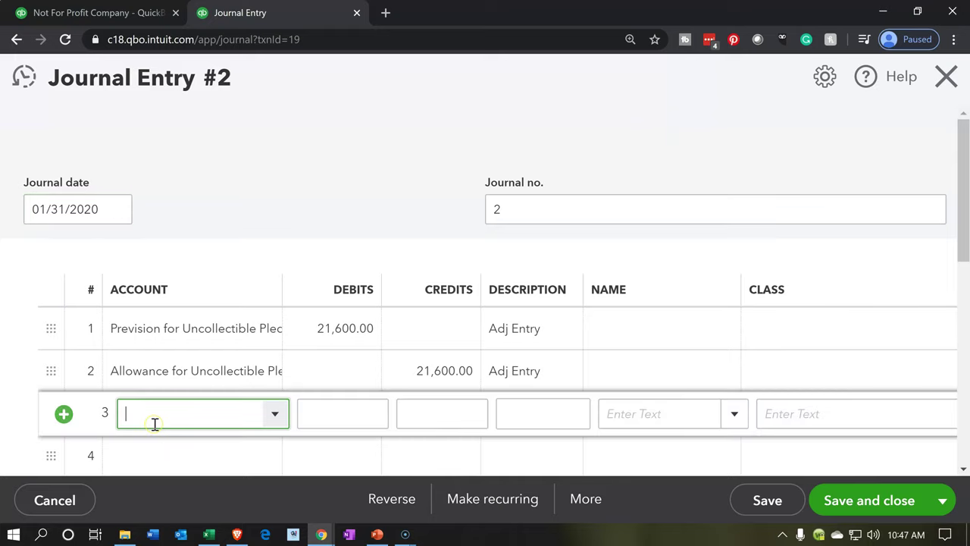
pyautogui.write('Prevision for Uncollecti')
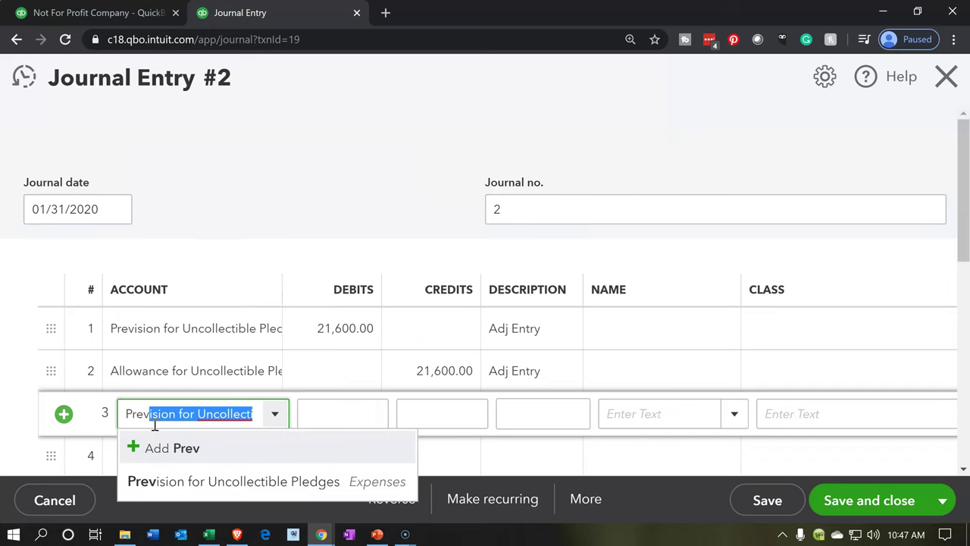
pyautogui.press('Tab')
pyautogui.press('Tab')
pyautogui.press('Tab')
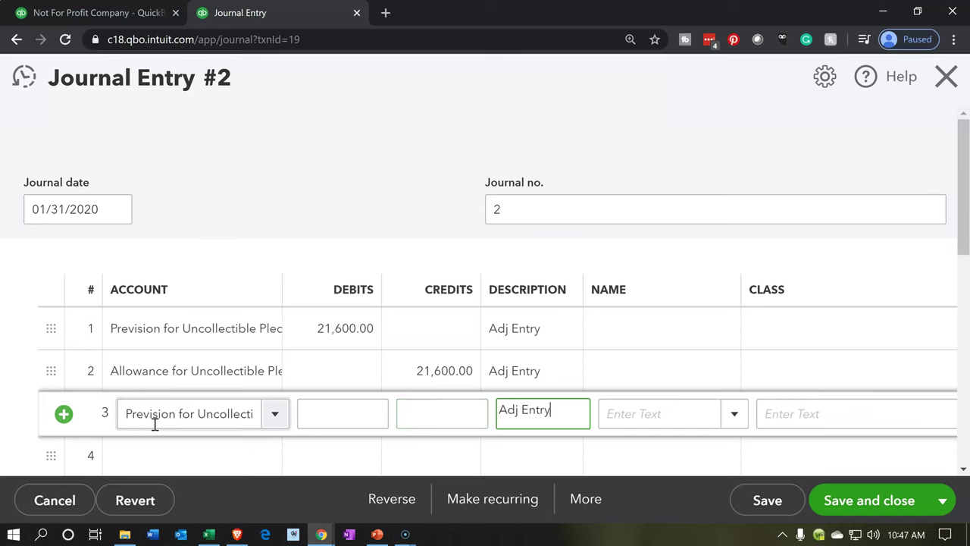
# Step: Assign the third journal line to the Unrestricted:Admin 20% class and move on to line four
pyautogui.press('Tab')
pyautogui.press('Tab')
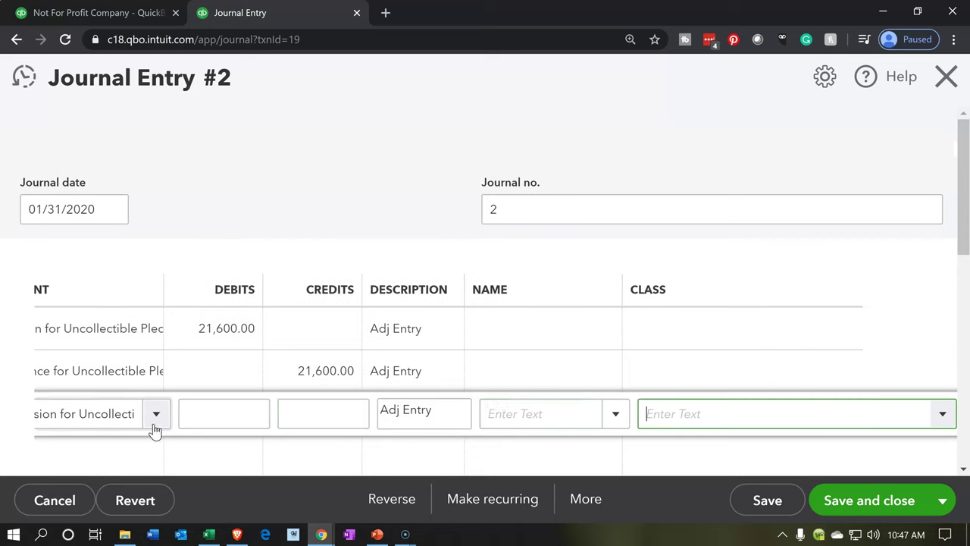
pyautogui.click(939, 412)
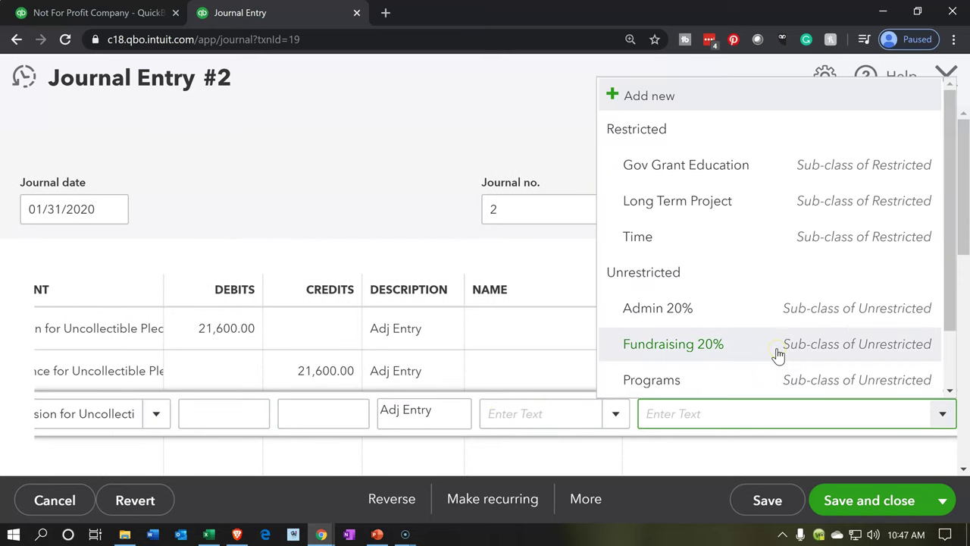
pyautogui.click(732, 309)
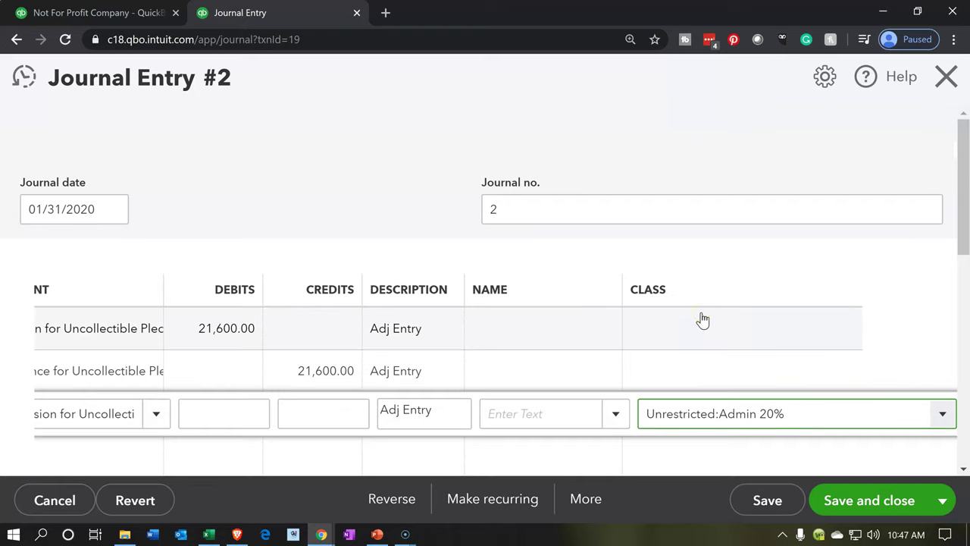
pyautogui.press('Tab')
pyautogui.press('Tab')
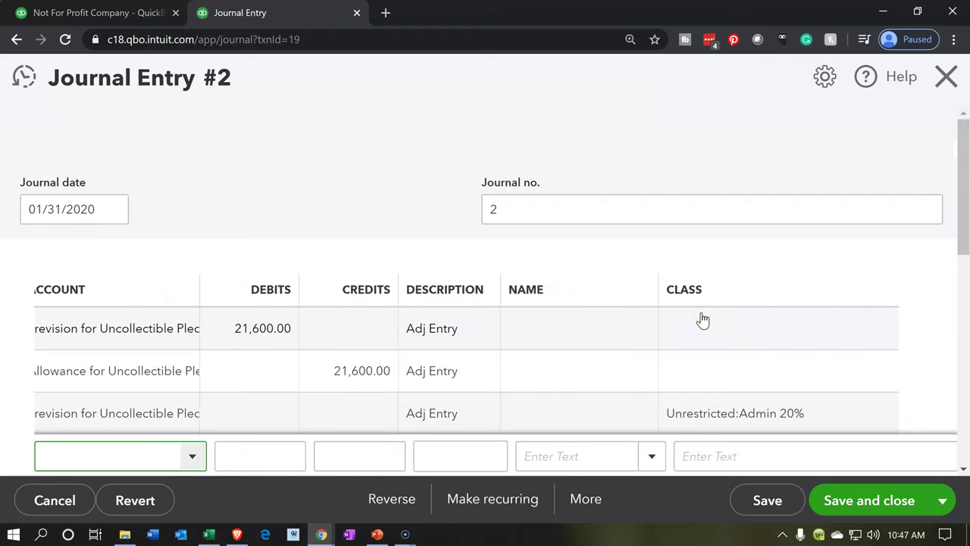
# Step: Fill the fourth journal line with the Prevision for Uncollectible Pledges account, the Adj Entry description and the Unrestricted:Fundraising 20% class
pyautogui.click(594, 318)
pyautogui.scroll(-1, 594, 319)
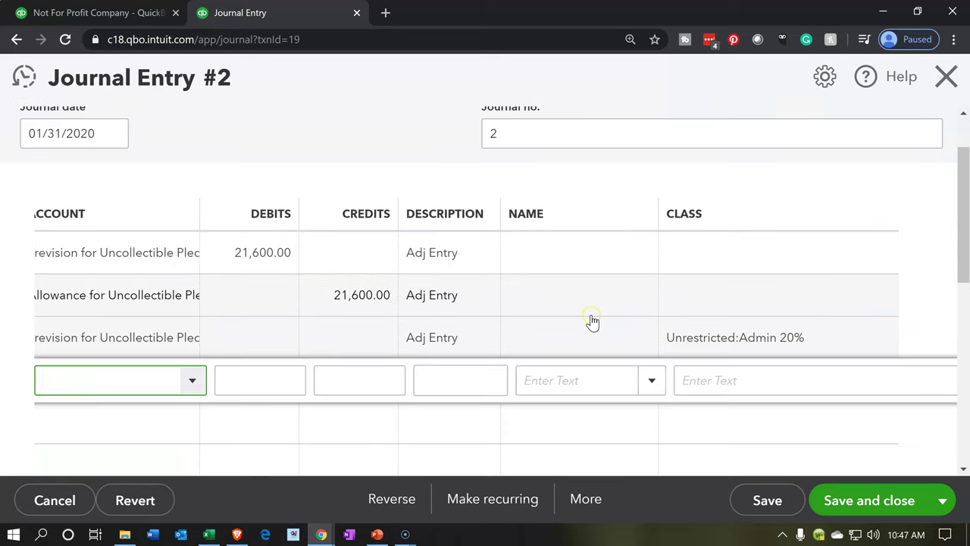
pyautogui.press('Tab')
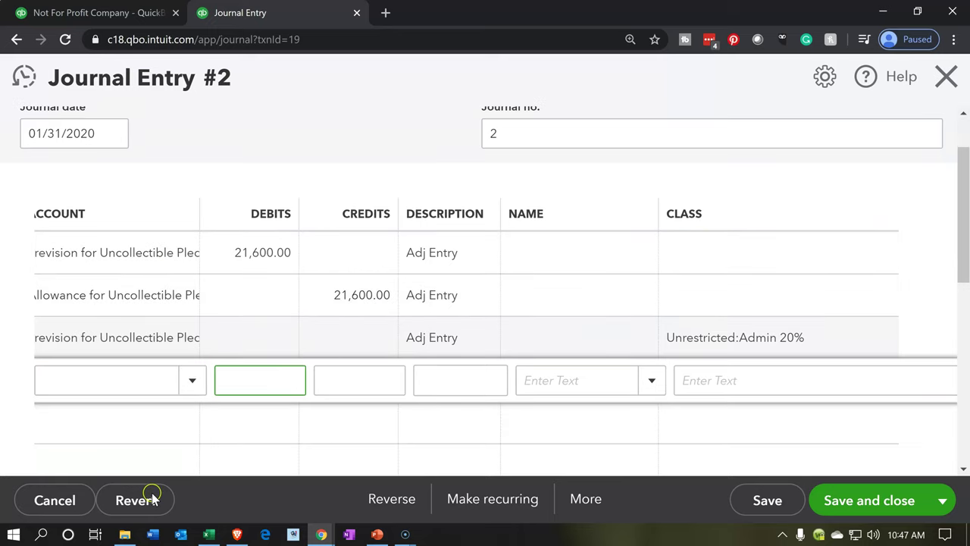
pyautogui.click(161, 427)
pyautogui.click(130, 385)
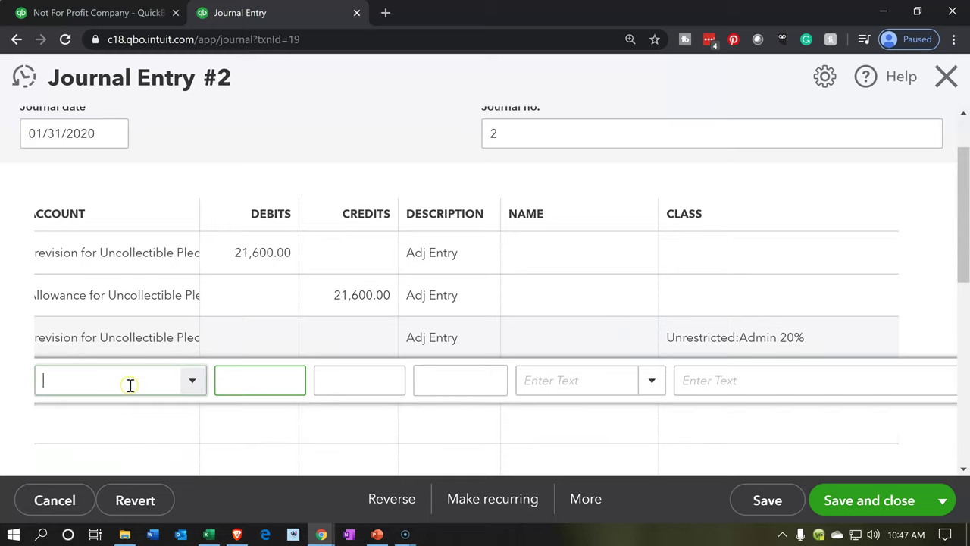
pyautogui.write('Prevision for Uncollecti')
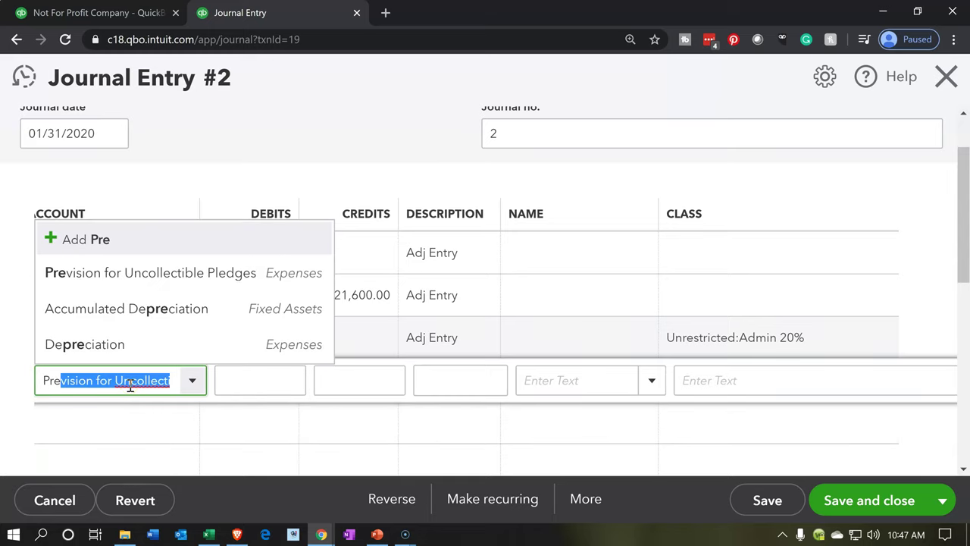
pyautogui.press('Tab')
pyautogui.press('Tab')
pyautogui.press('Tab')
pyautogui.press('Tab')
pyautogui.press('Tab')
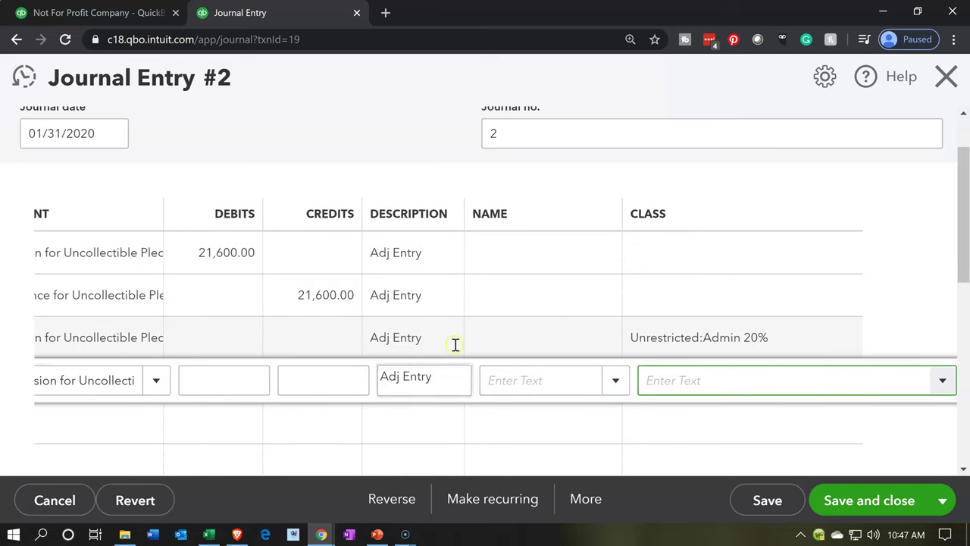
pyautogui.click(942, 380)
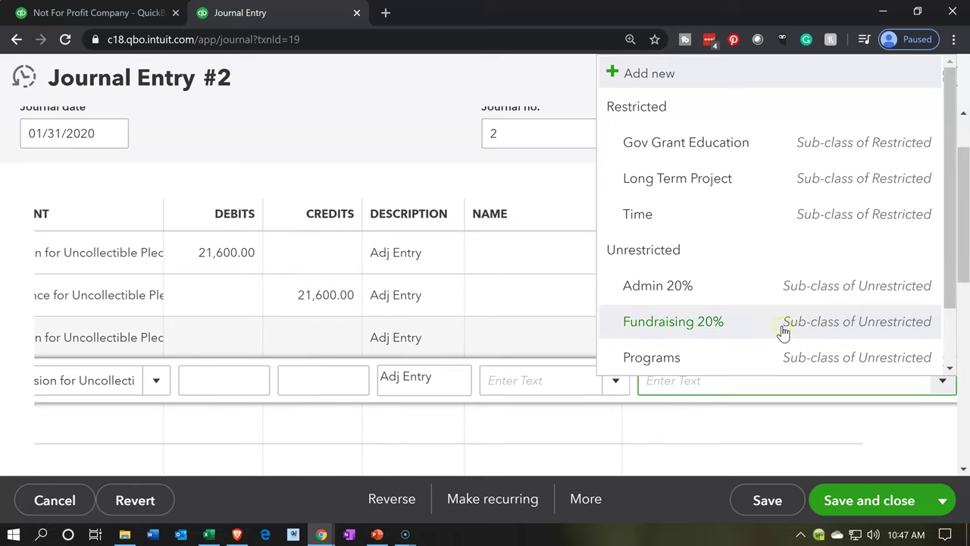
pyautogui.click(712, 324)
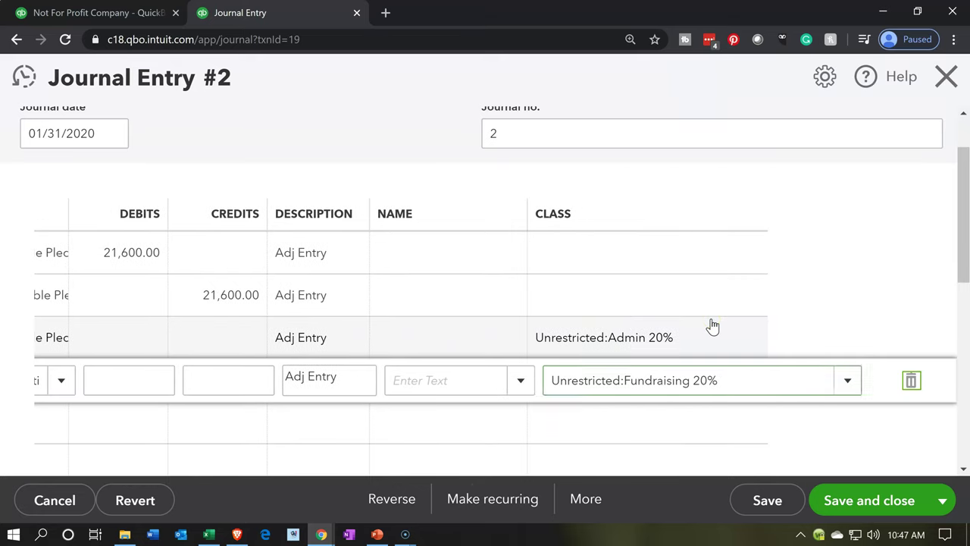
# Step: Add a fifth Adj Entry line for Prevision for Uncollectible Pledges with the Unrestricted:Programs:Community Service 20% class
pyautogui.press('Tab')
pyautogui.write('Pre')
pyautogui.press('Tab')
pyautogui.press('Tab')
pyautogui.press('Tab')
pyautogui.press('Tab')
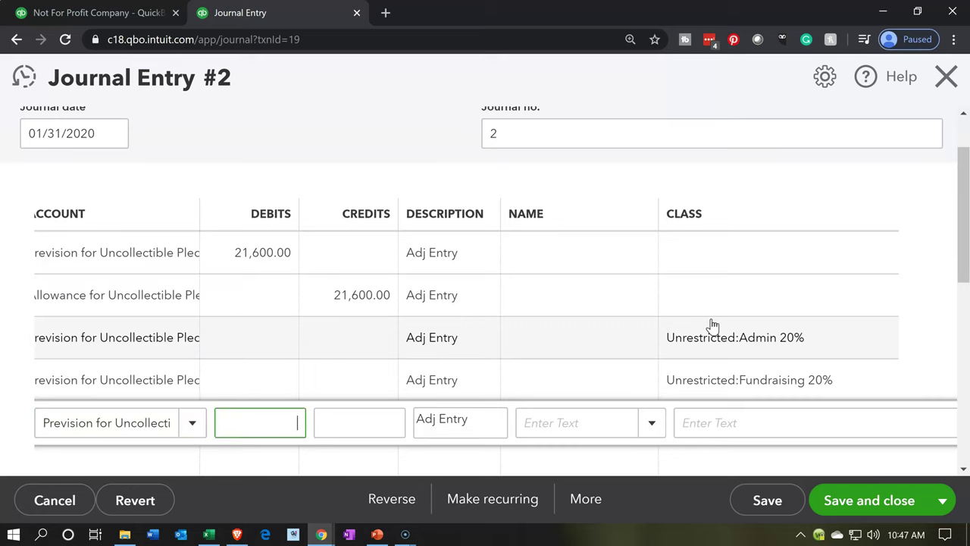
pyautogui.press('Tab')
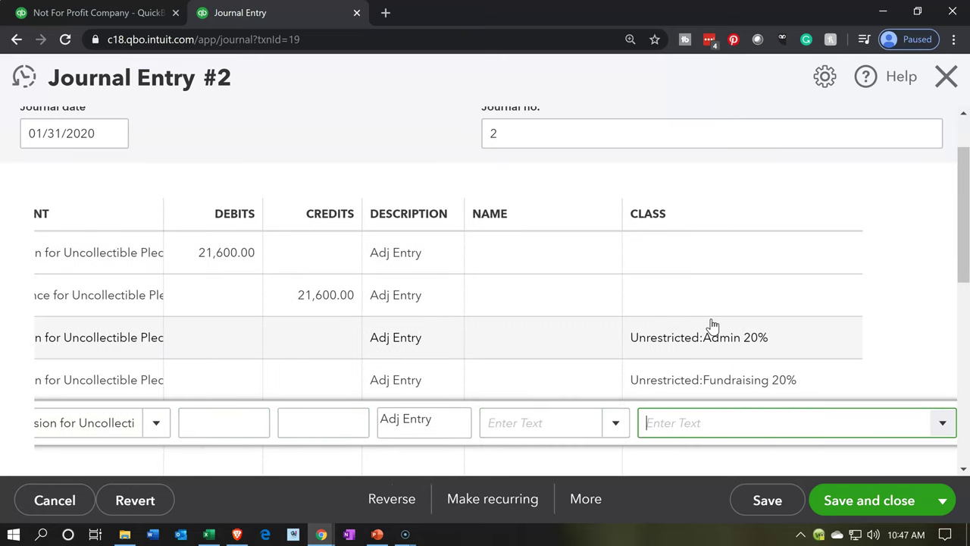
pyautogui.click(938, 422)
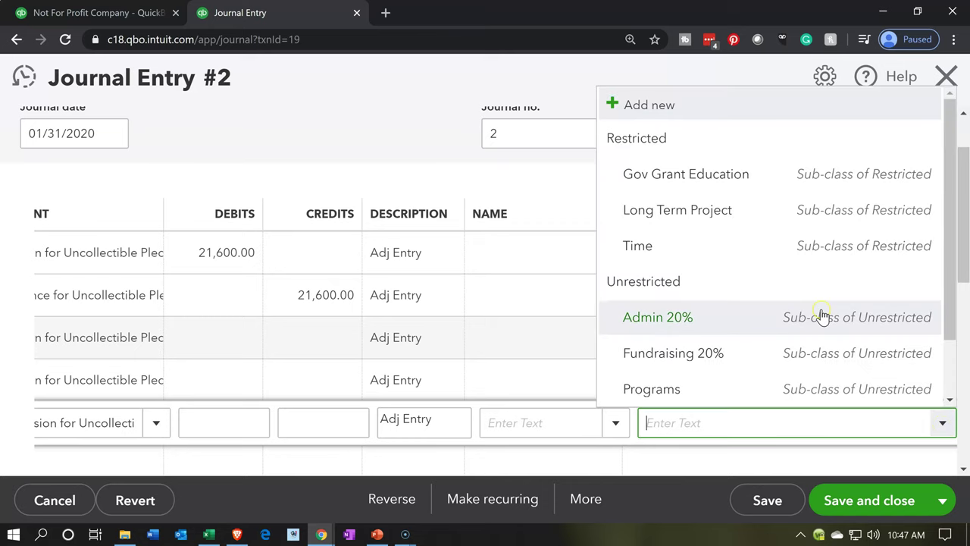
pyautogui.scroll(-1, 819, 319)
pyautogui.click(787, 352)
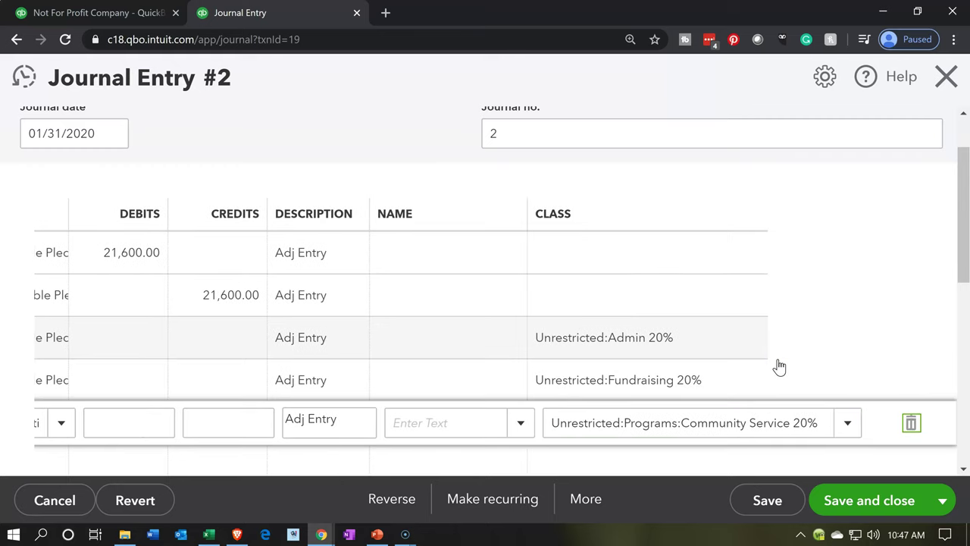
# Step: Add a sixth Adj Entry line for Prevision for Uncollectible Pledges with the Unrestricted:Programs:Education 40% class
pyautogui.press('Tab')
pyautogui.write('Prev')
pyautogui.press('Tab')
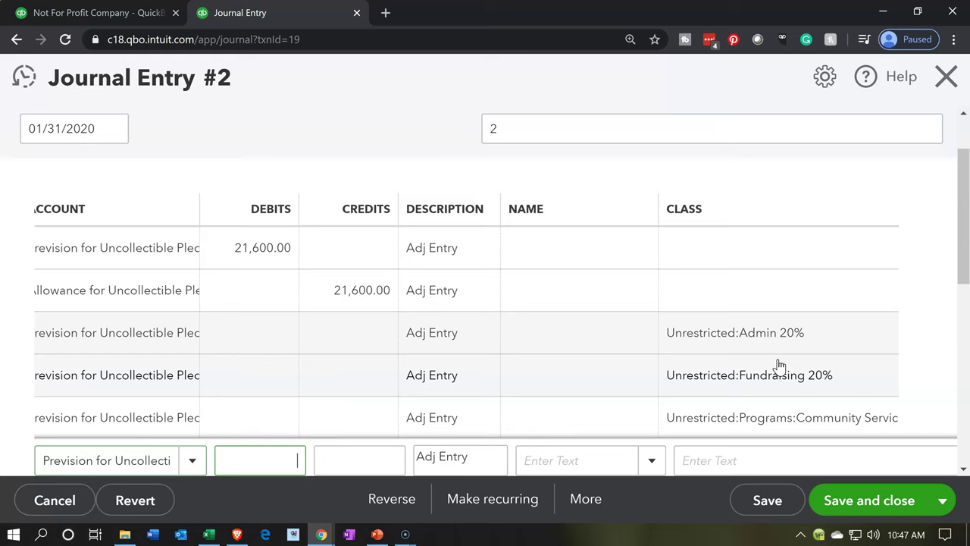
pyautogui.press('Tab')
pyautogui.press('Tab')
pyautogui.press('Tab')
pyautogui.press('Tab')
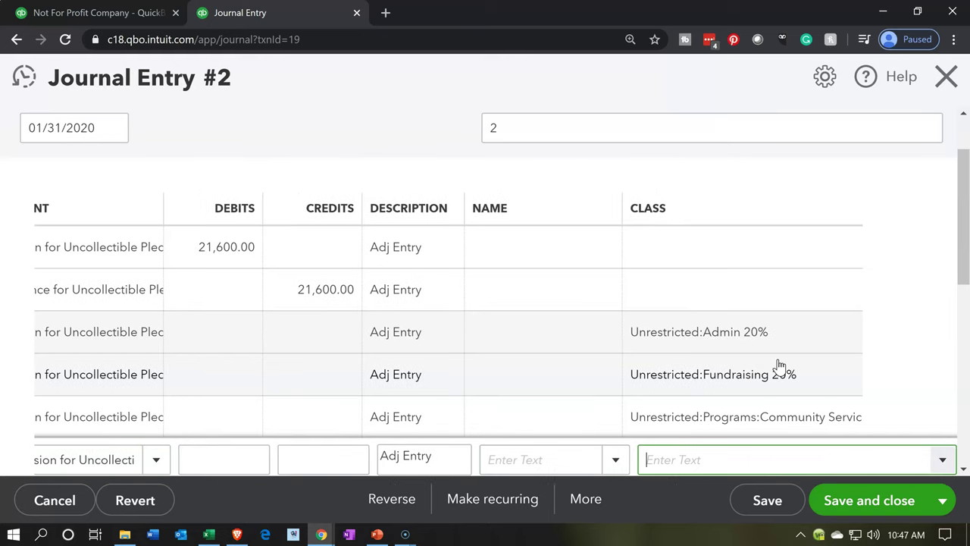
pyautogui.click(937, 460)
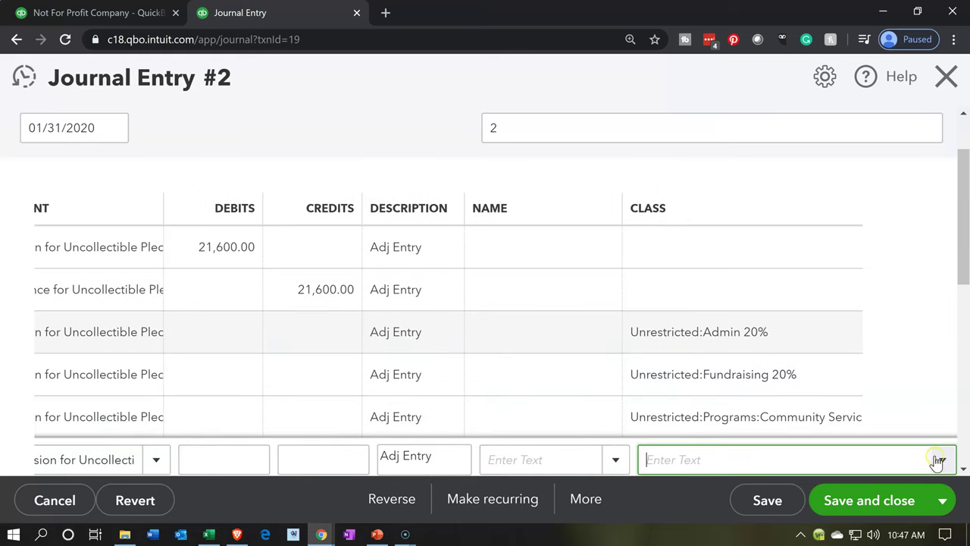
pyautogui.click(738, 417)
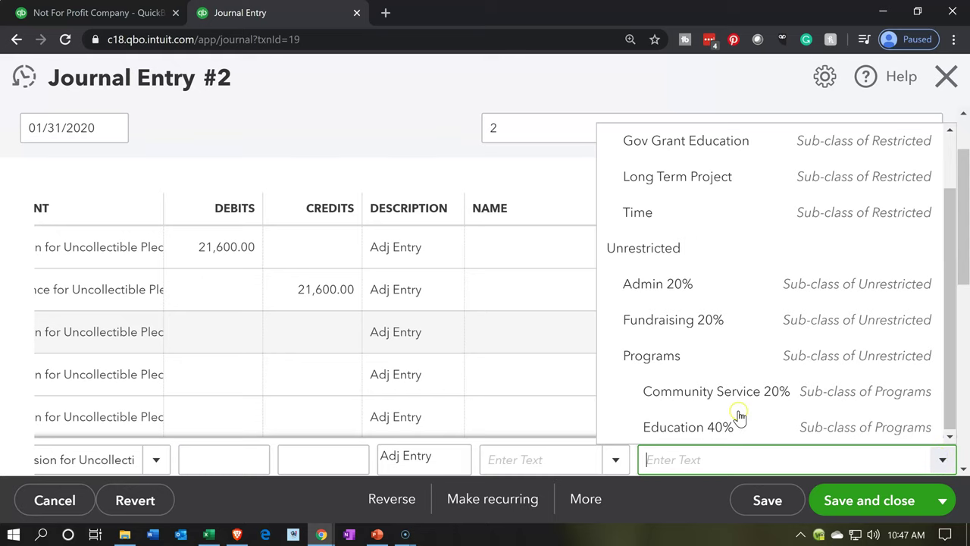
pyautogui.click(739, 416)
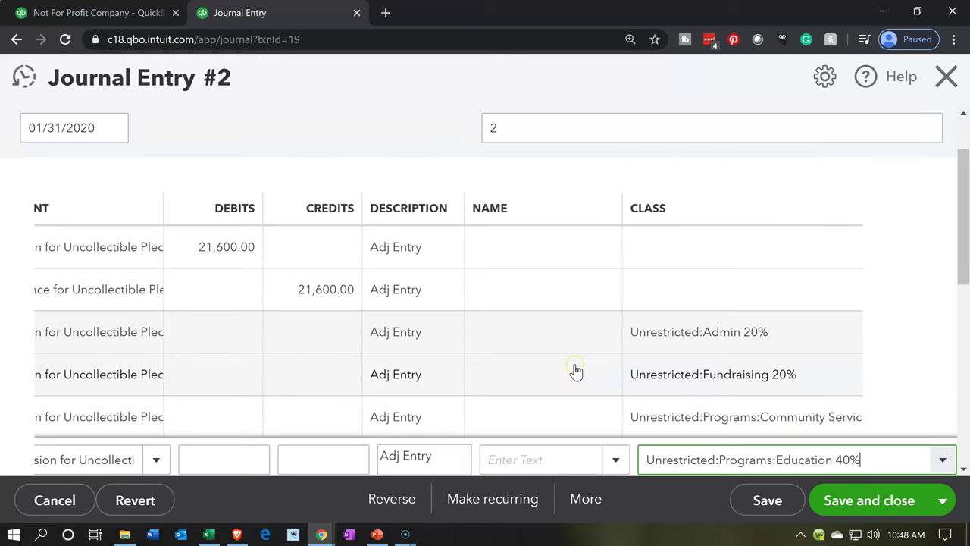
# Step: Open the Calculator, keep it on top of the journal entry, and multiply 21,600 by 0.2 for the third line's debit
pyautogui.scroll(-1, 576, 370)
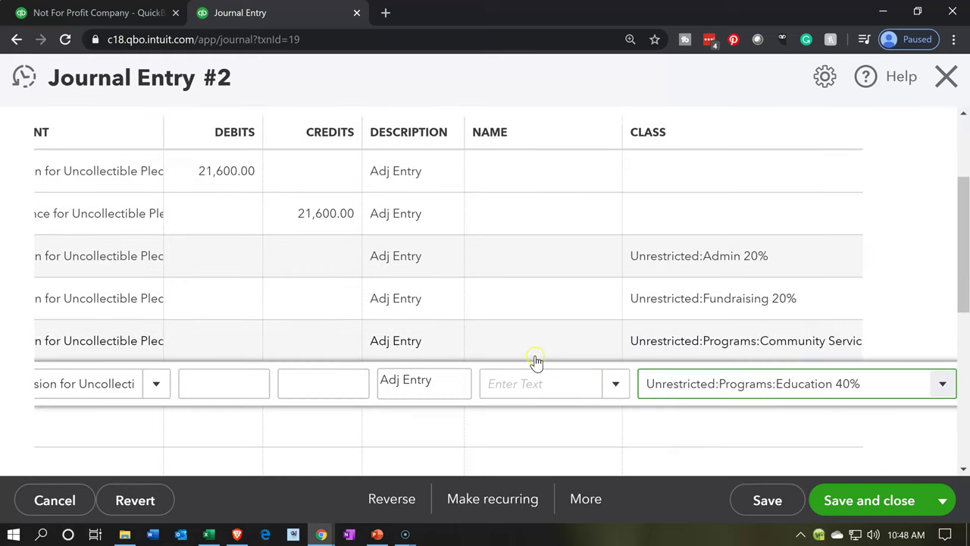
pyautogui.click(242, 273)
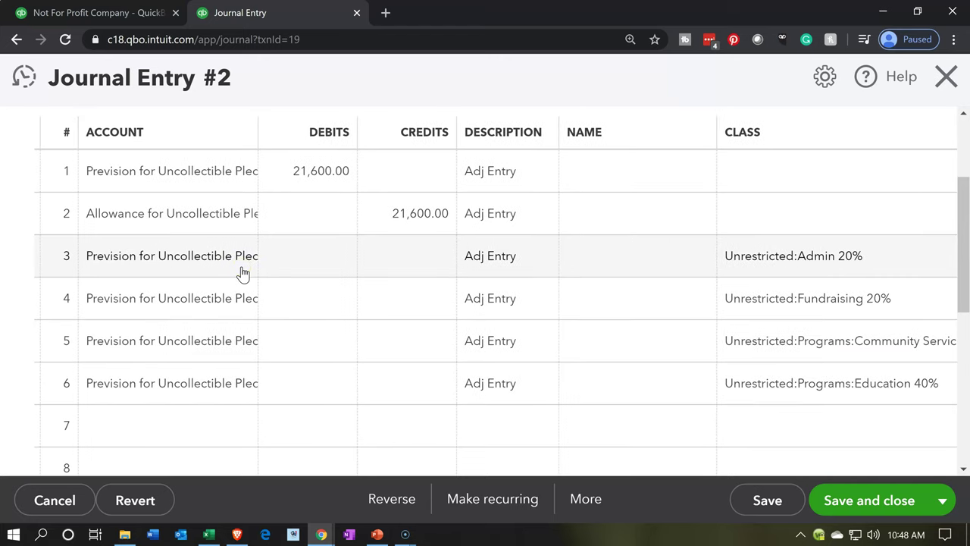
pyautogui.click(296, 255)
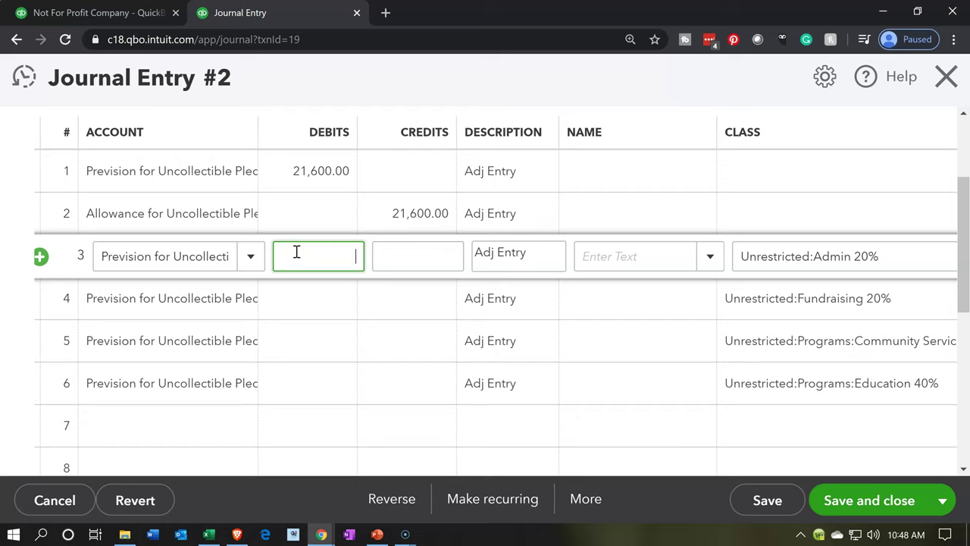
pyautogui.press('XF86Calculator')
pyautogui.click(140, 480)
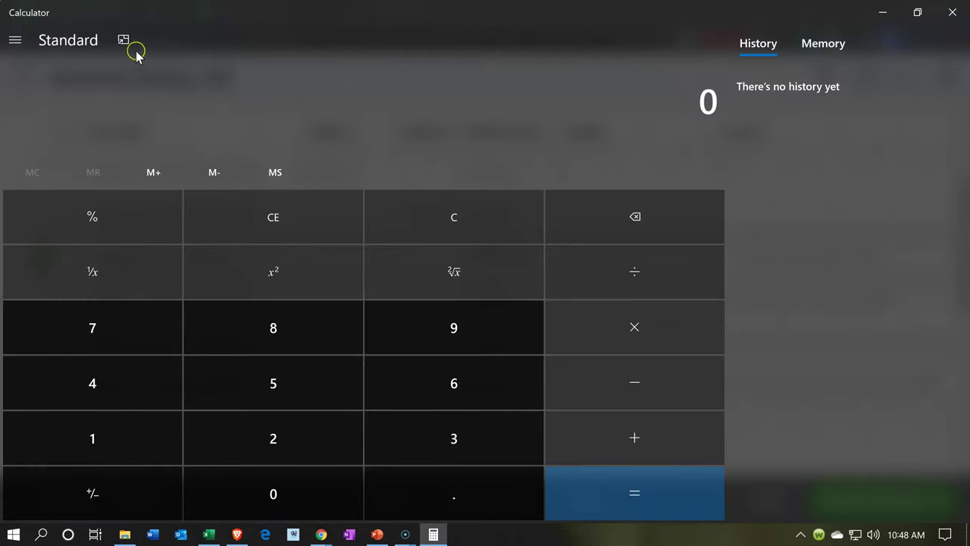
pyautogui.click(133, 44)
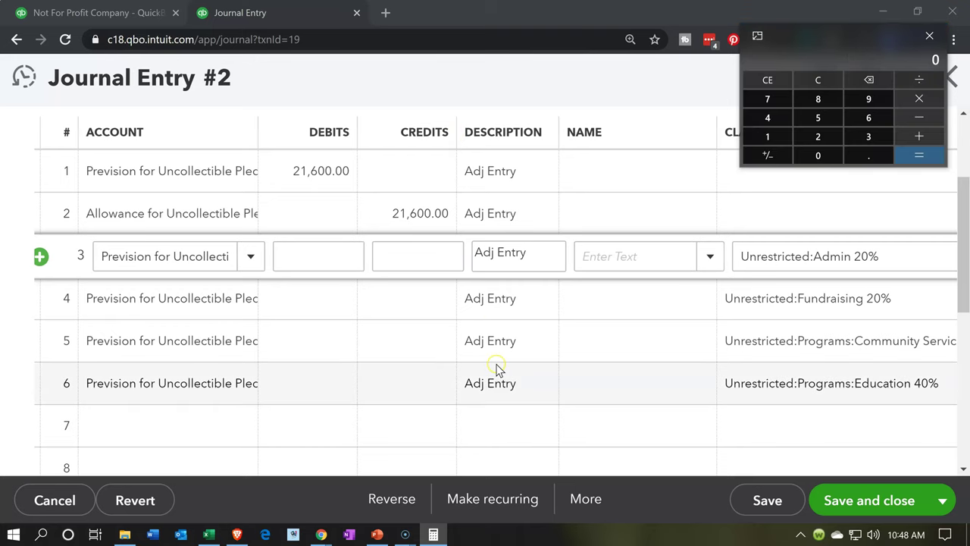
pyautogui.write('21600')
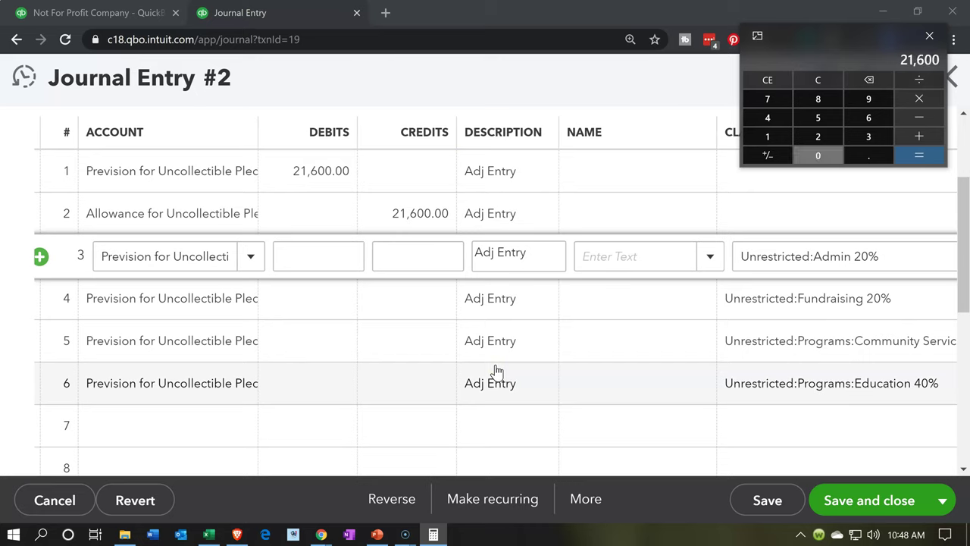
pyautogui.write('*0.2')
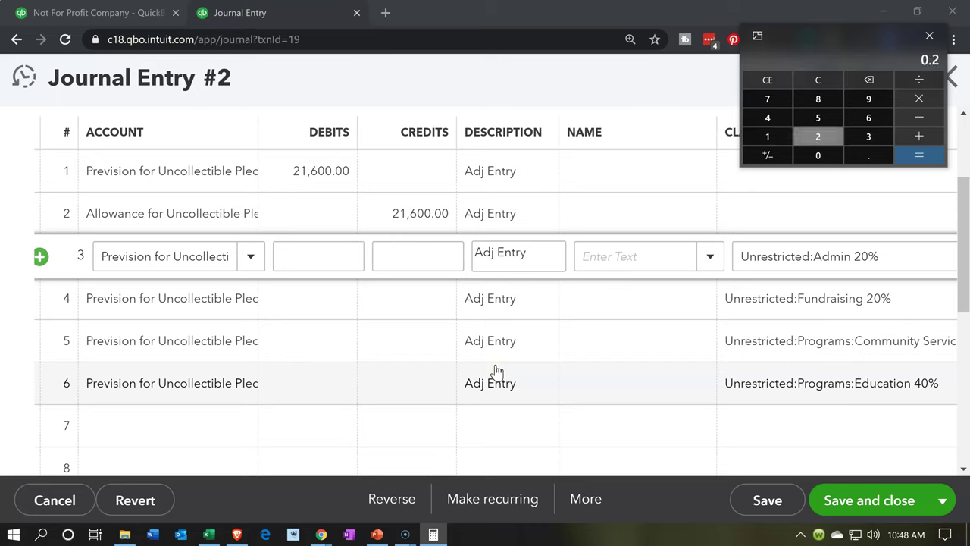
pyautogui.press('Return')
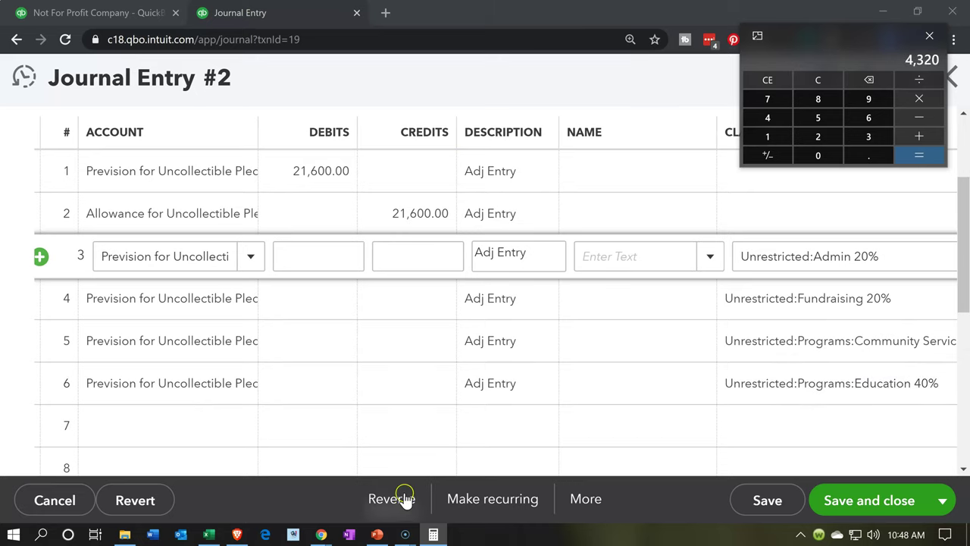
# Step: Enter a debit of 4,320 on journal lines three, four and five for Admin, Fundraising and Community Service
pyautogui.click(325, 262)
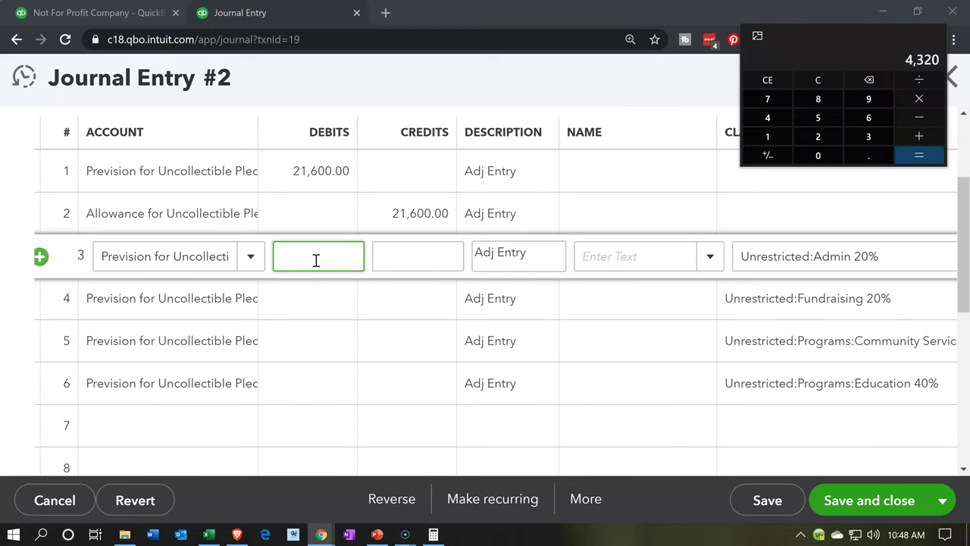
pyautogui.click(316, 259)
pyautogui.write('4320')
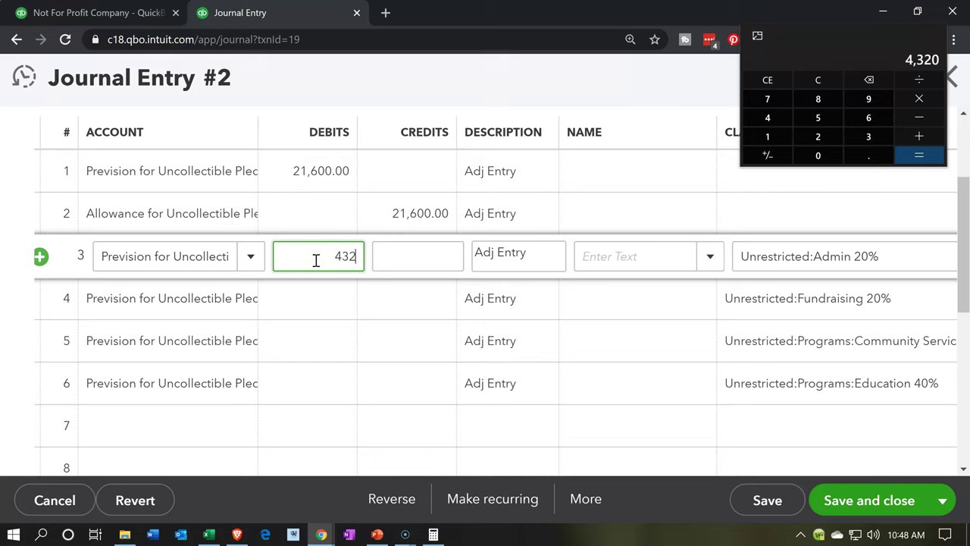
pyautogui.click(298, 302)
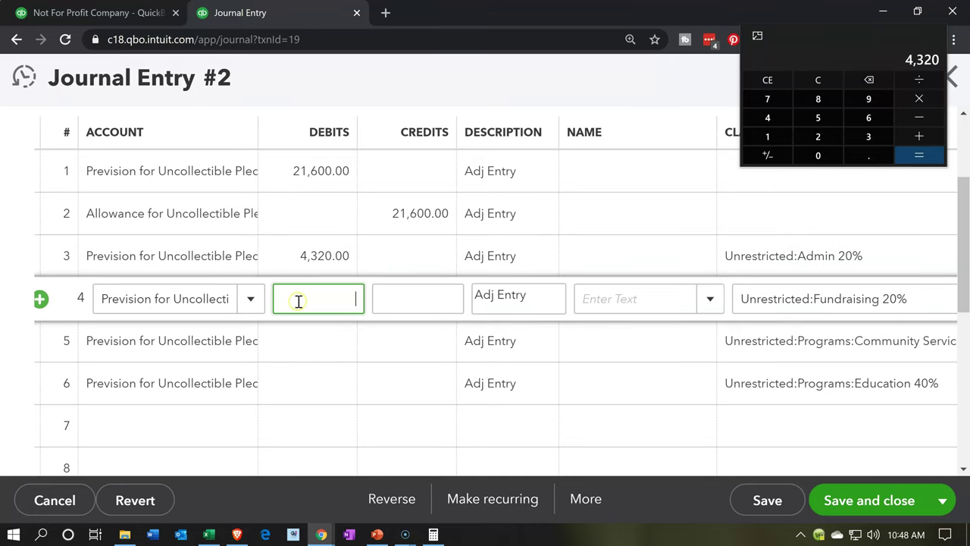
pyautogui.write('4320')
pyautogui.click(302, 341)
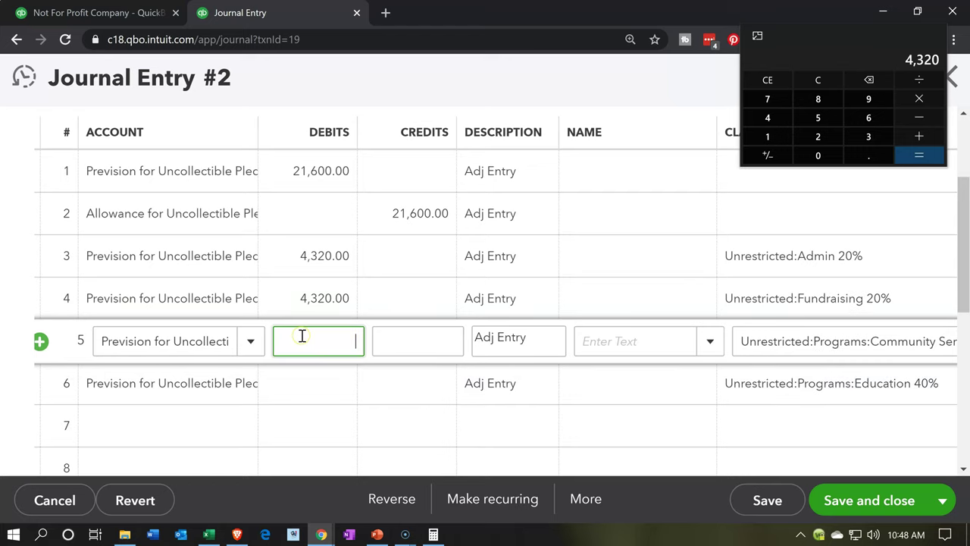
pyautogui.write('4320')
# Step: Calculate 21,600 times 0.4 and enter 8,640 as the debit of the sixth line for Education 40%
pyautogui.click(822, 83)
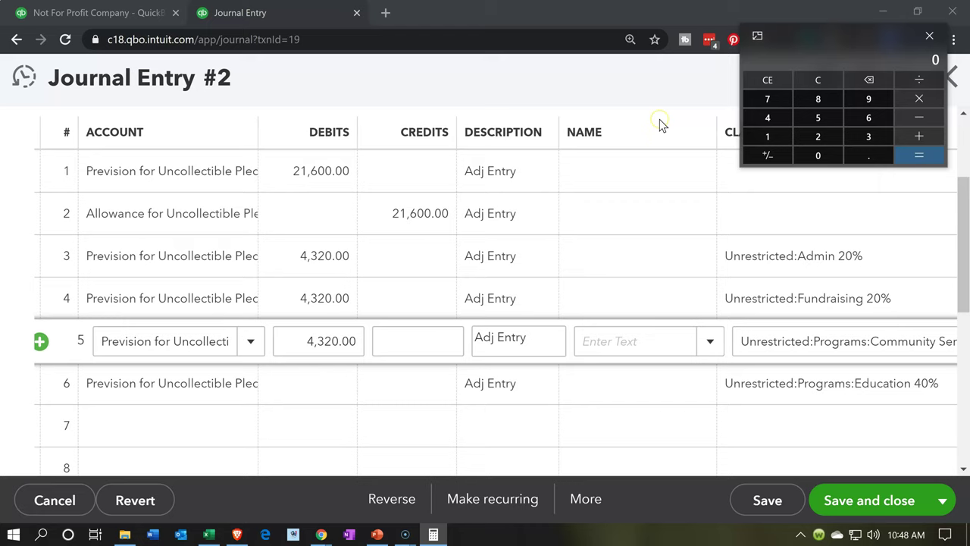
pyautogui.write('21600')
pyautogui.write('*.')
pyautogui.write('4')
pyautogui.press('Return')
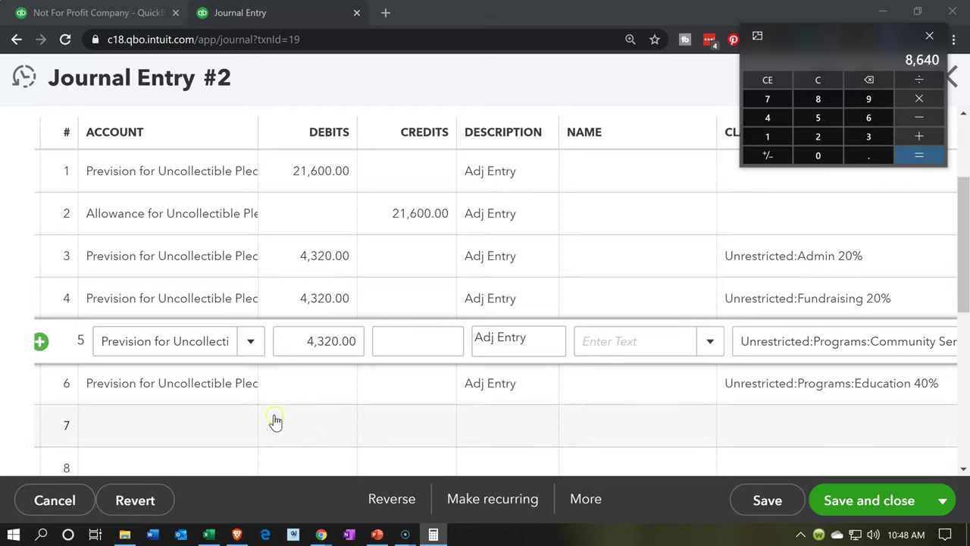
pyautogui.click(318, 382)
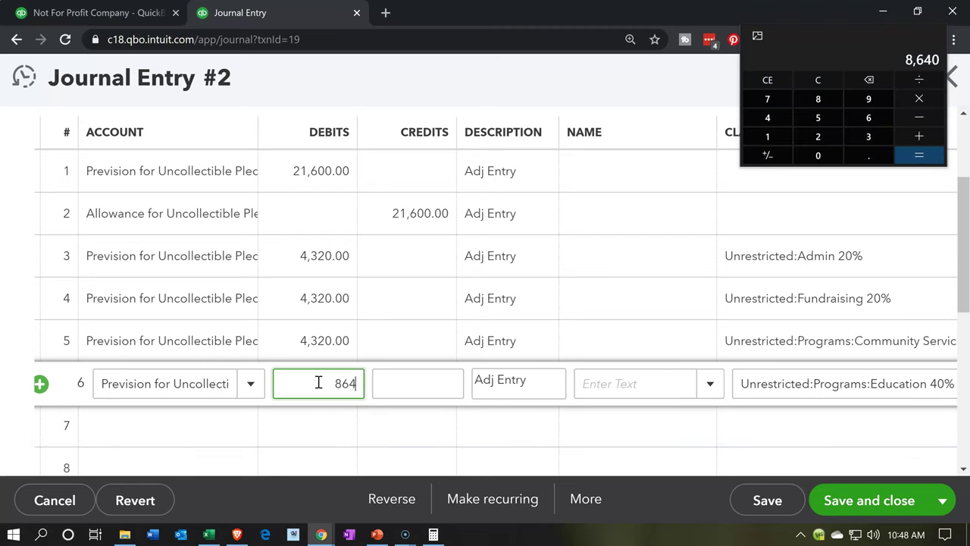
# Step: Switch to the Excel workbook to check the Prevision for Uncollectible Pledges allocation row, return to the journal entry and close the Calculator
pyautogui.click(209, 534)
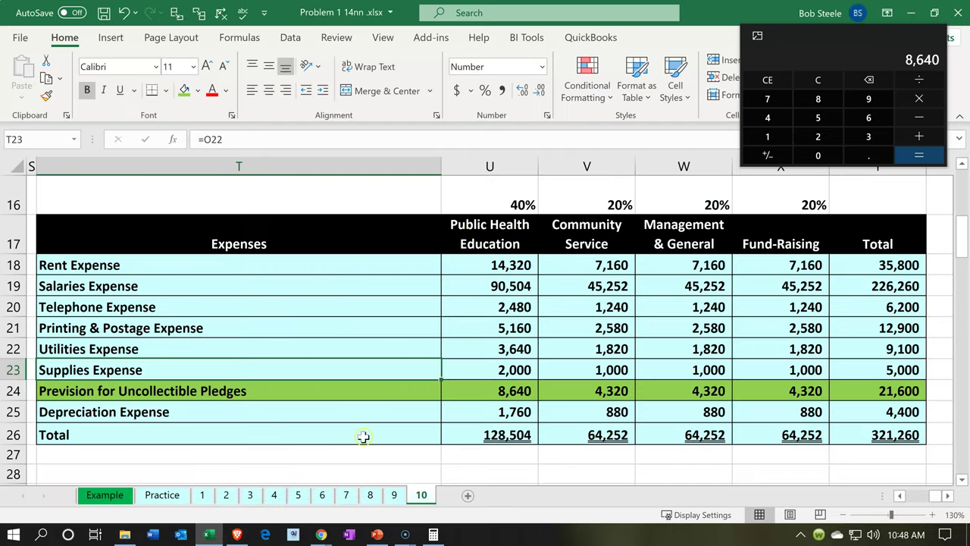
pyautogui.press('Right')
pyautogui.press('Right')
pyautogui.press('Right')
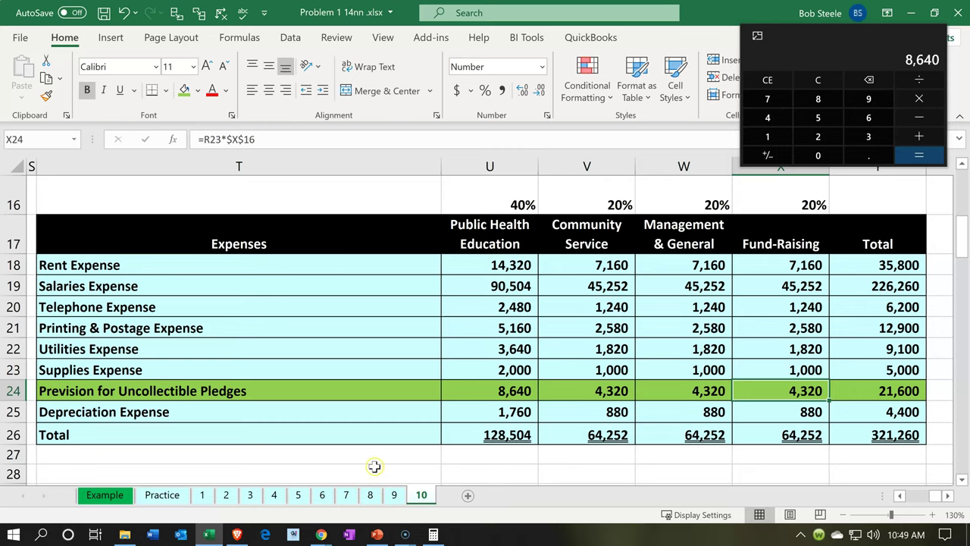
pyautogui.click(209, 534)
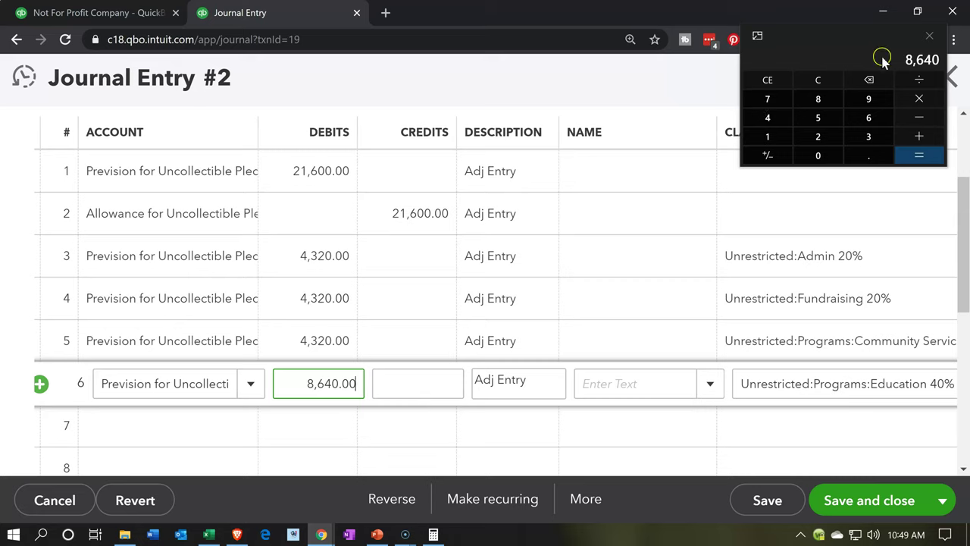
pyautogui.click(930, 36)
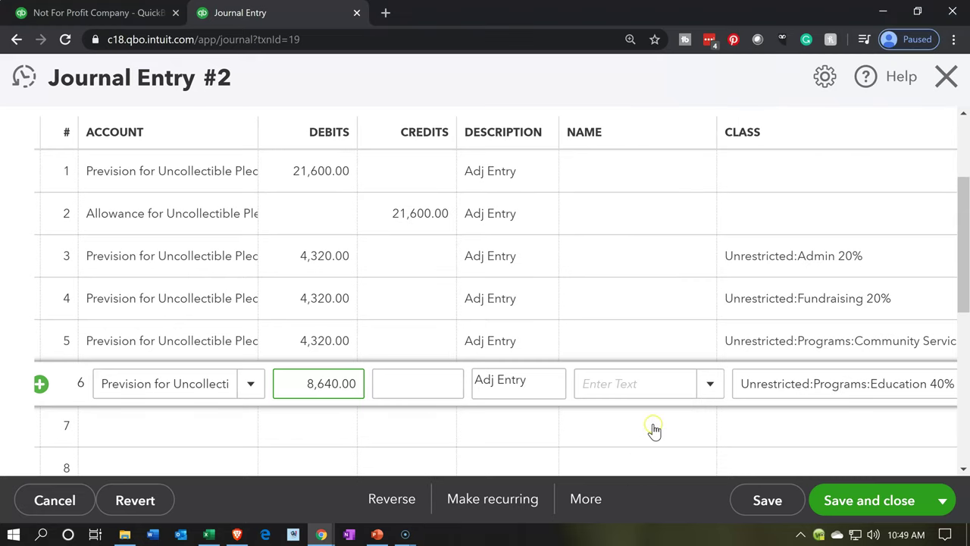
# Step: Delete the journal entry's first line, the unclassified 21,600 debit to Prevision for Uncollectible Pledges
pyautogui.scroll(1, 654, 429)
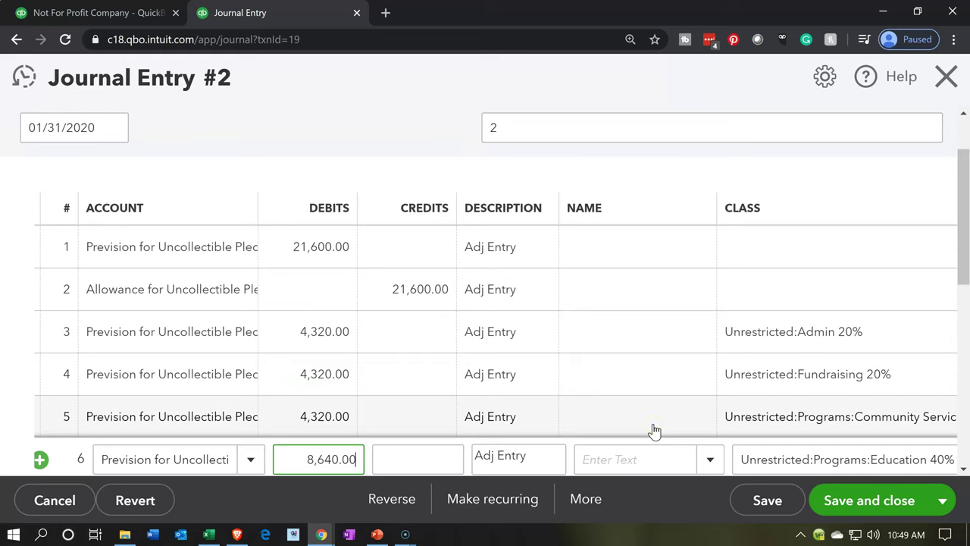
pyautogui.hotkey('ctrl', '-')
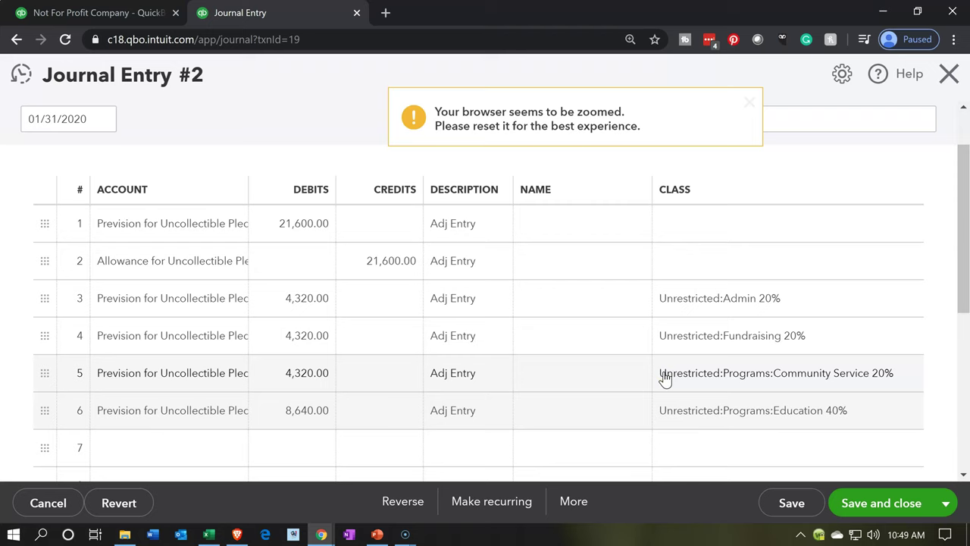
pyautogui.hotkey('ctrl', '-')
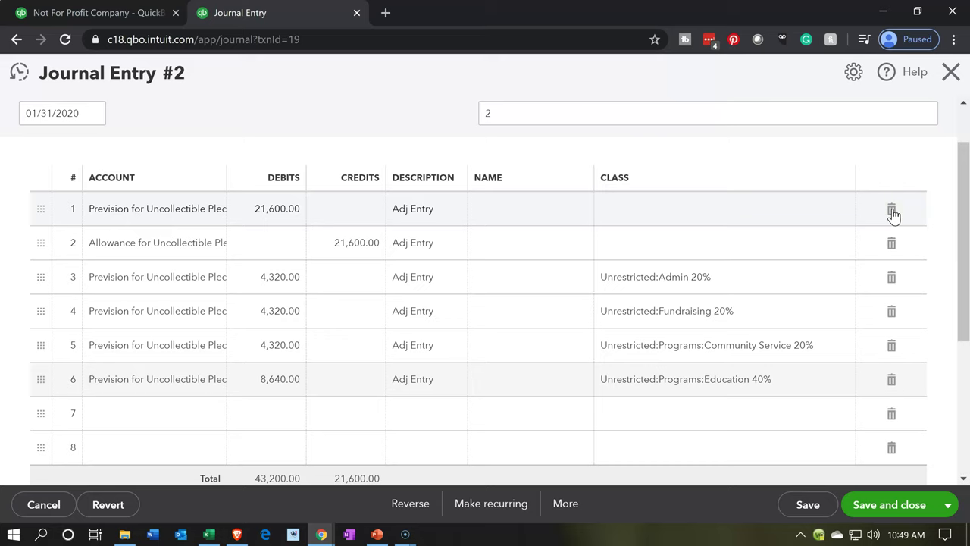
pyautogui.click(892, 212)
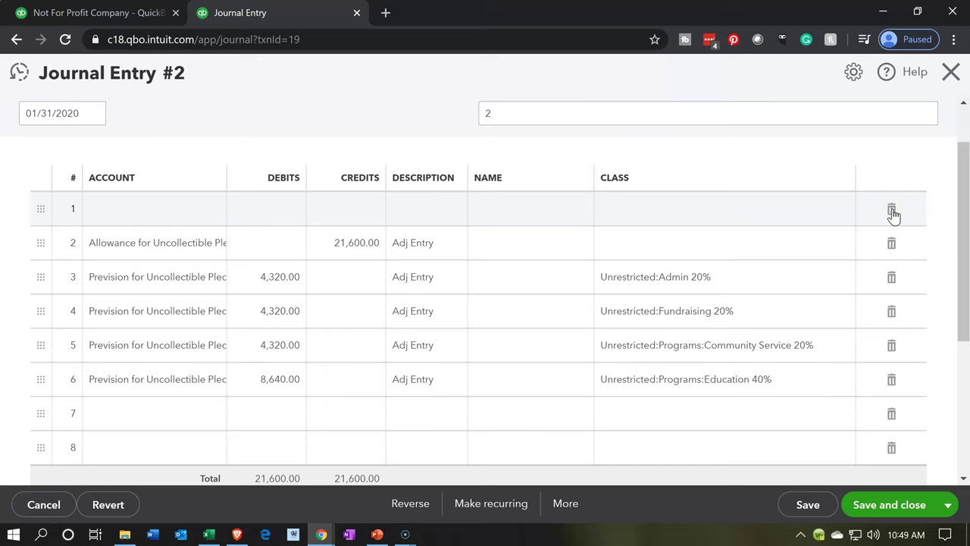
# Step: Check the journal entry's totals, then save and close it, accepting the missing Class fields
pyautogui.scroll(2, 593, 336)
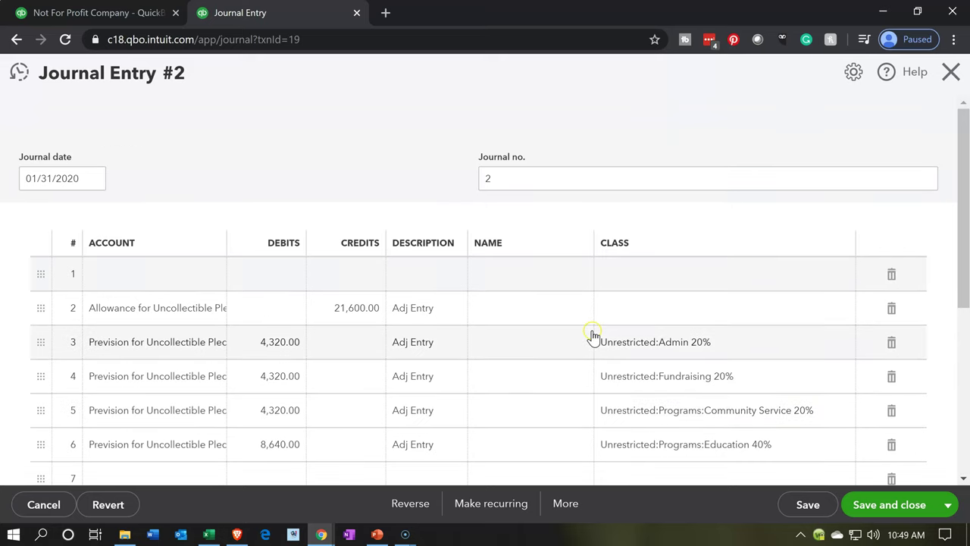
pyautogui.scroll(-2, 593, 335)
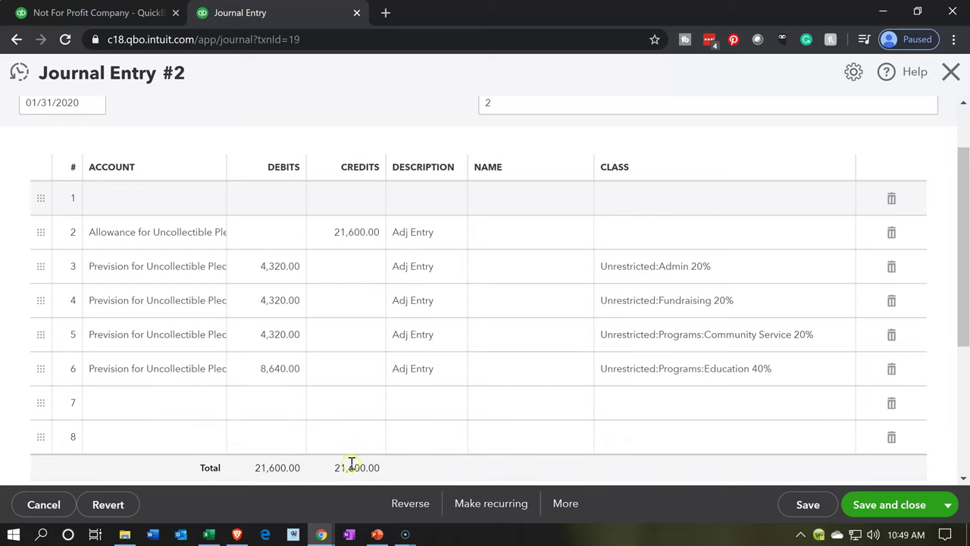
pyautogui.click(894, 502)
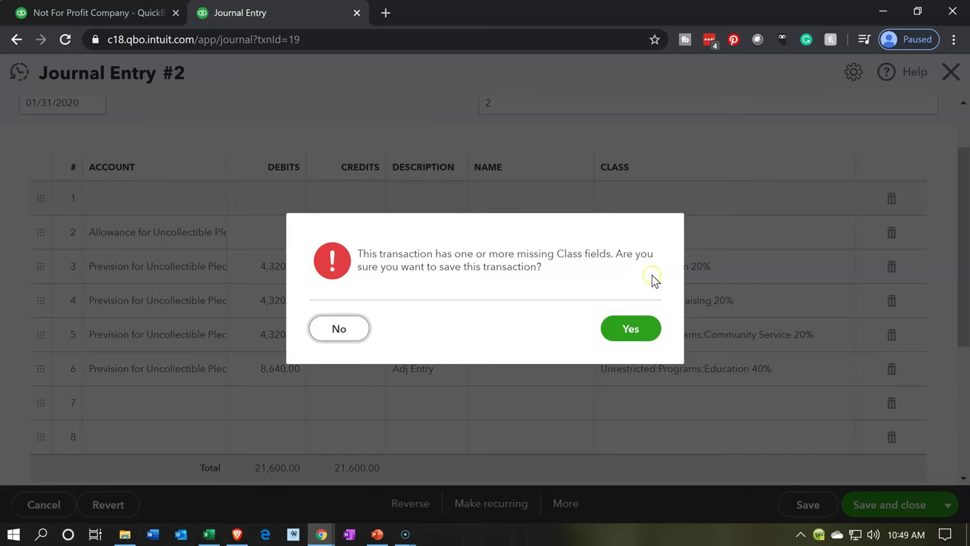
pyautogui.click(623, 328)
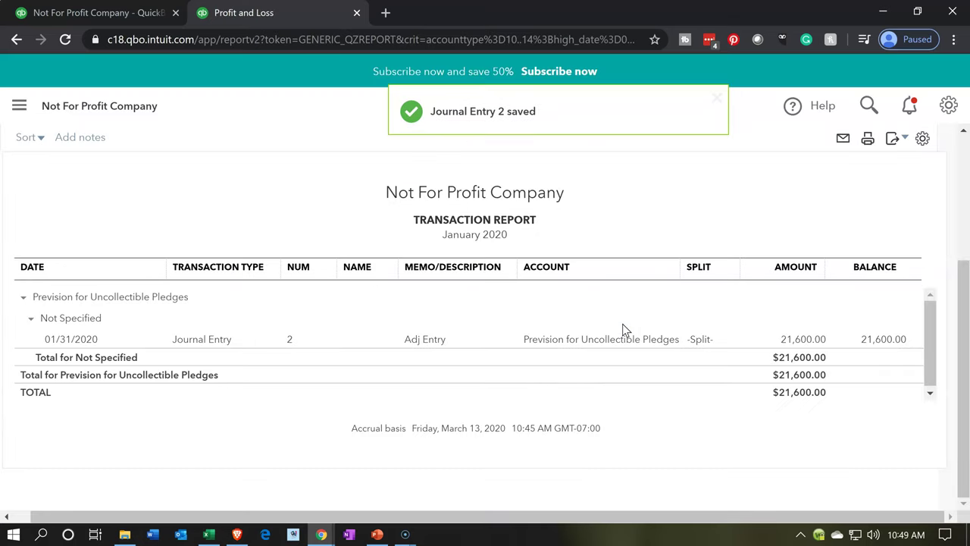
pyautogui.click(609, 317)
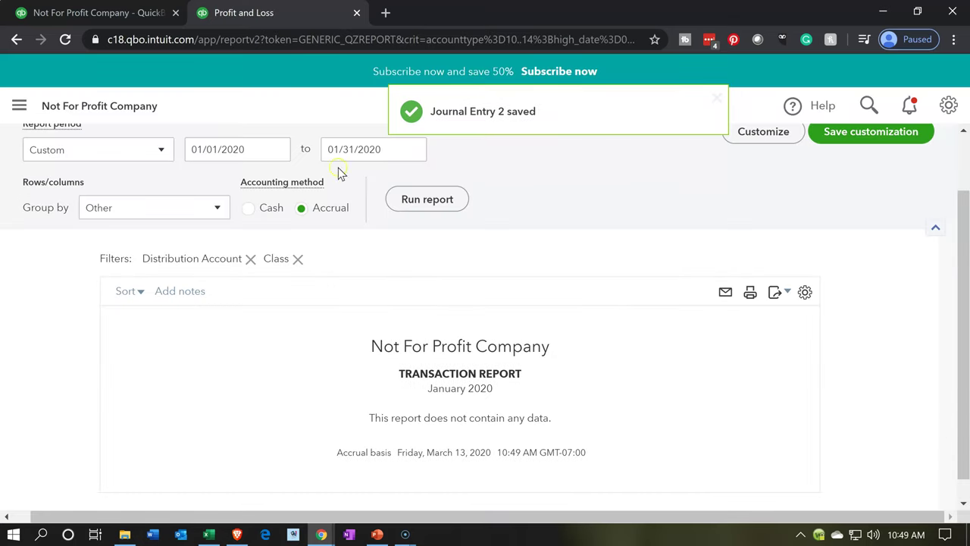
# Step: Rerun the January 2020 Profit and Loss report by class and compare its Prevision for Uncollectible Pledges row with the Excel workbook
pyautogui.click(117, 14)
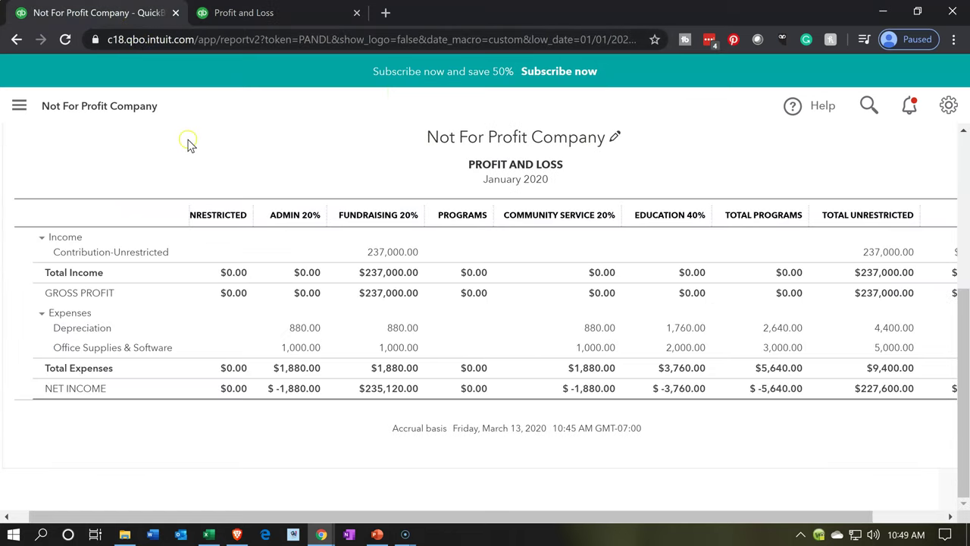
pyautogui.scroll(4, 629, 234)
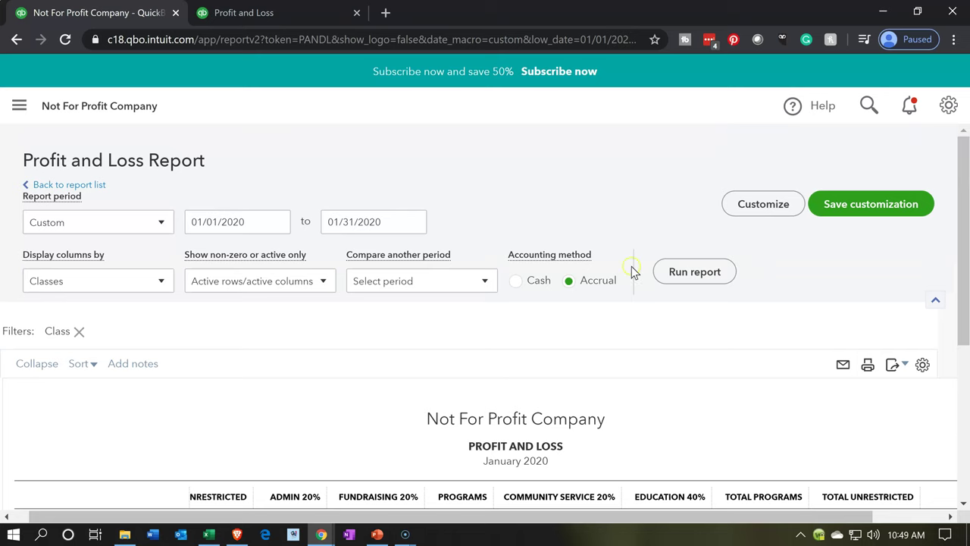
pyautogui.click(690, 282)
pyautogui.scroll(-4, 691, 285)
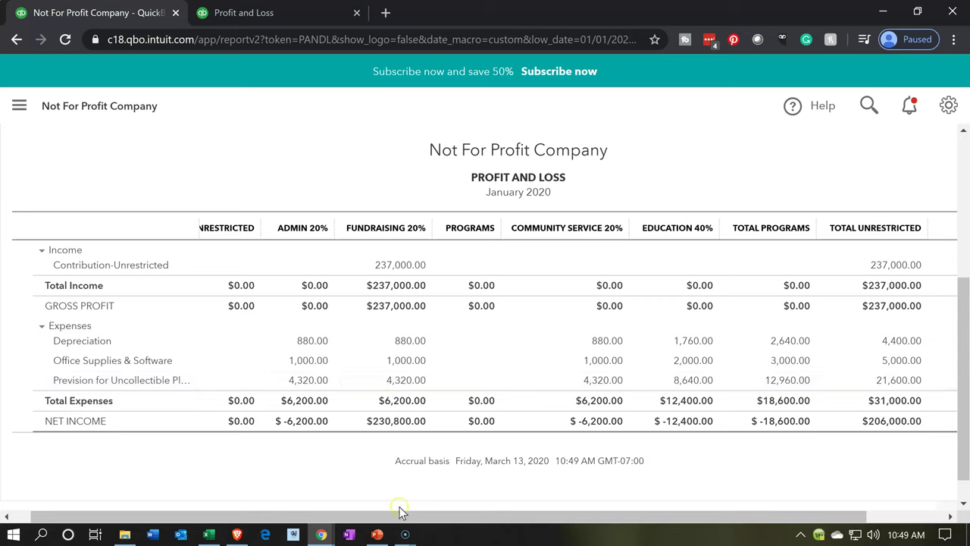
pyautogui.click(212, 536)
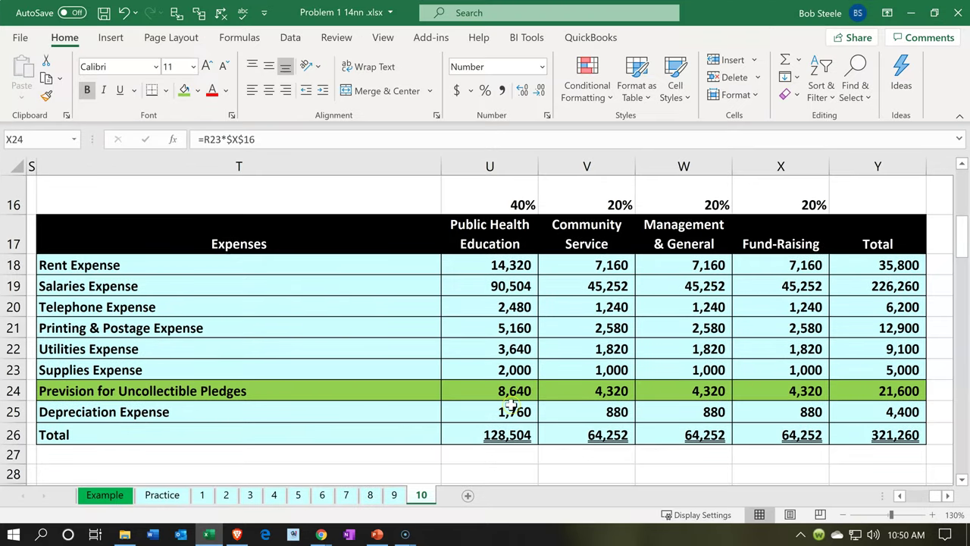
pyautogui.click(200, 536)
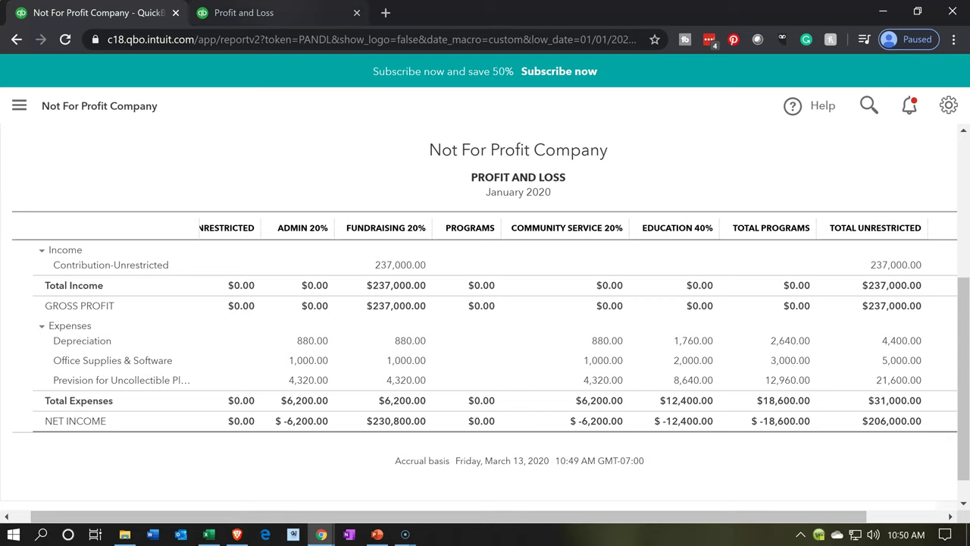
# Step: Return from the Transaction Report to the unclassified Profit and Loss summary and open the Staples expense behind Printing & Postage
pyautogui.click(244, 13)
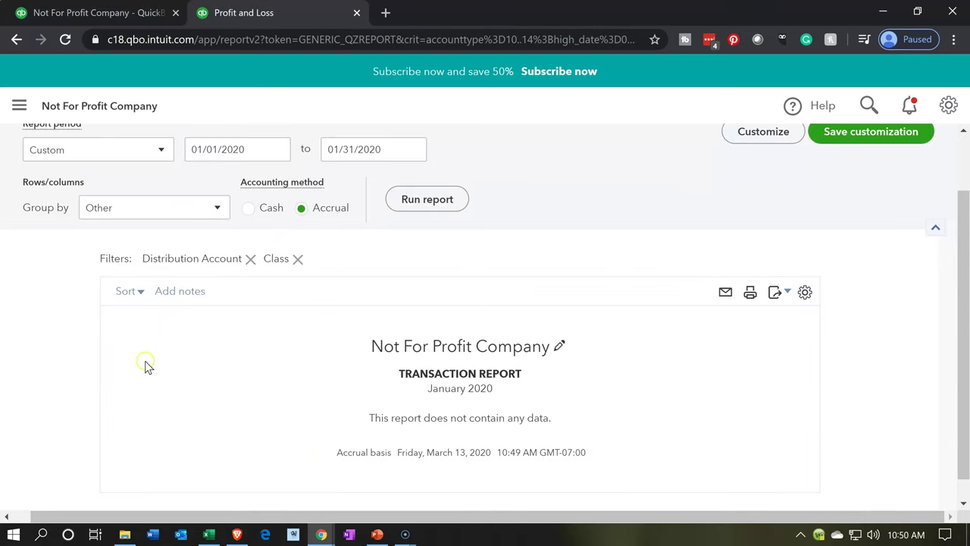
pyautogui.scroll(1, 103, 369)
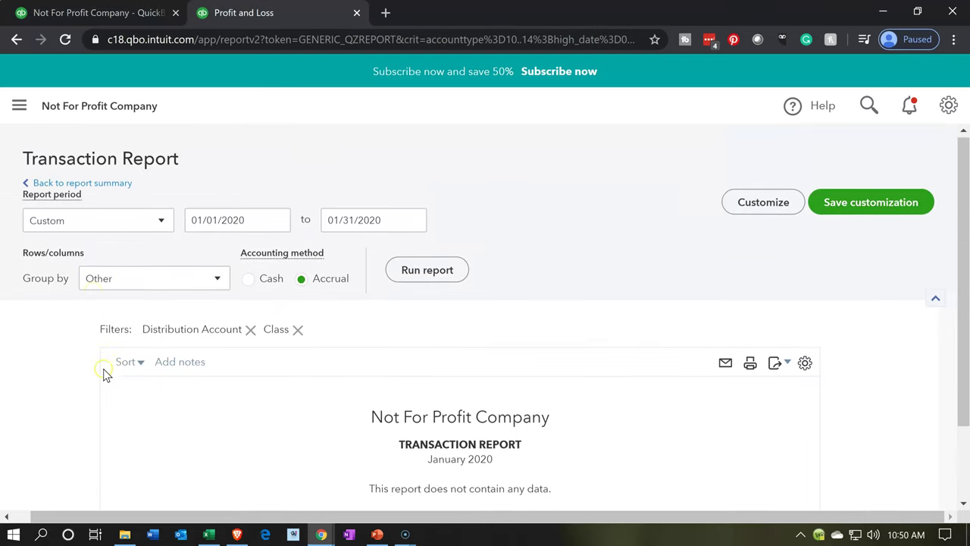
pyautogui.click(101, 186)
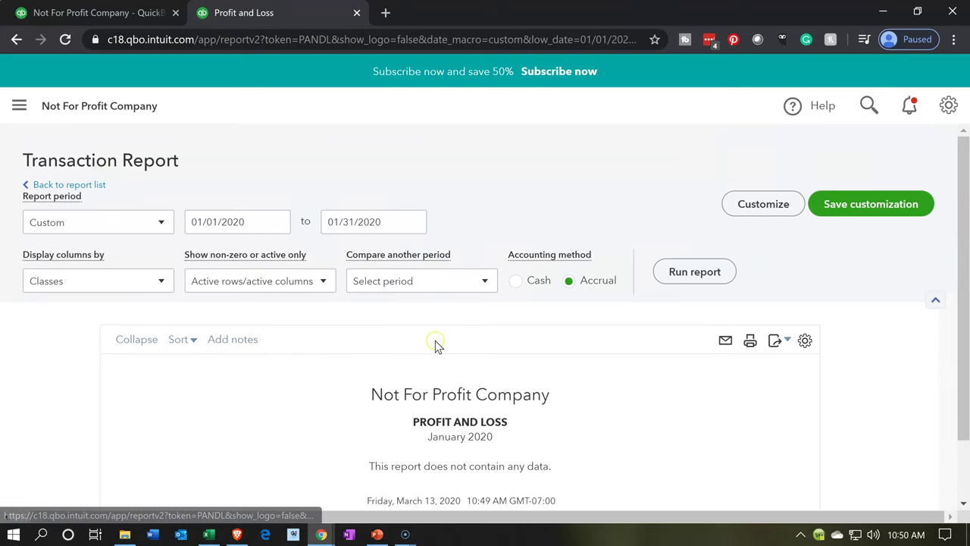
pyautogui.scroll(-3, 435, 342)
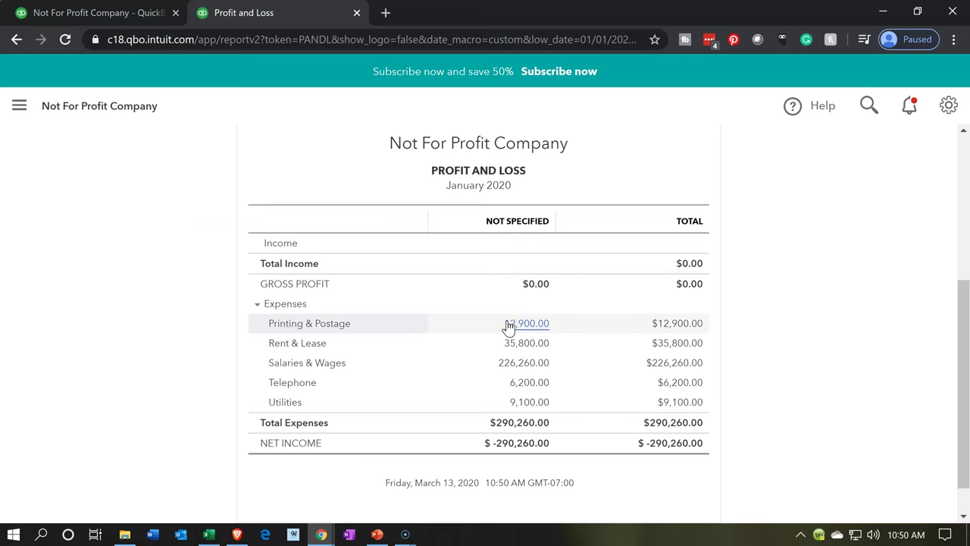
pyautogui.click(508, 324)
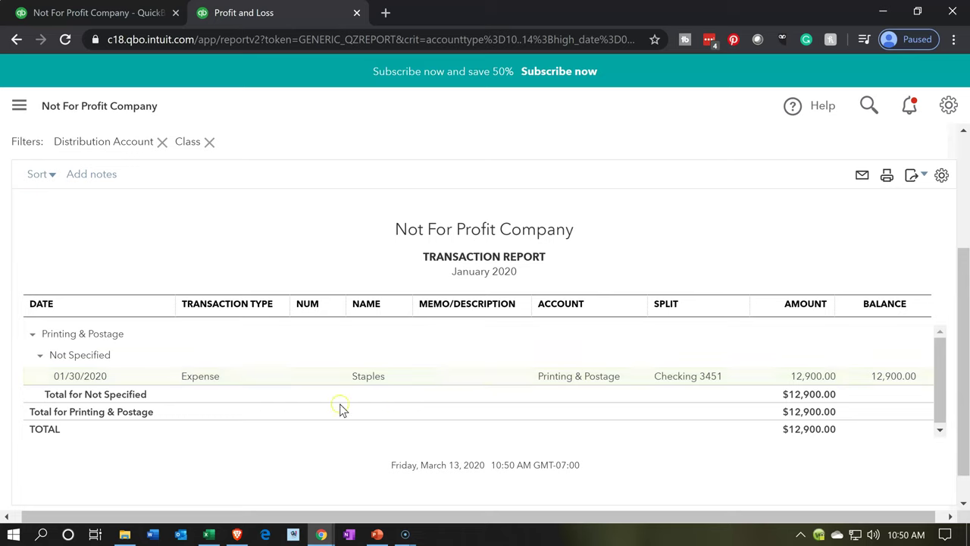
pyautogui.click(805, 379)
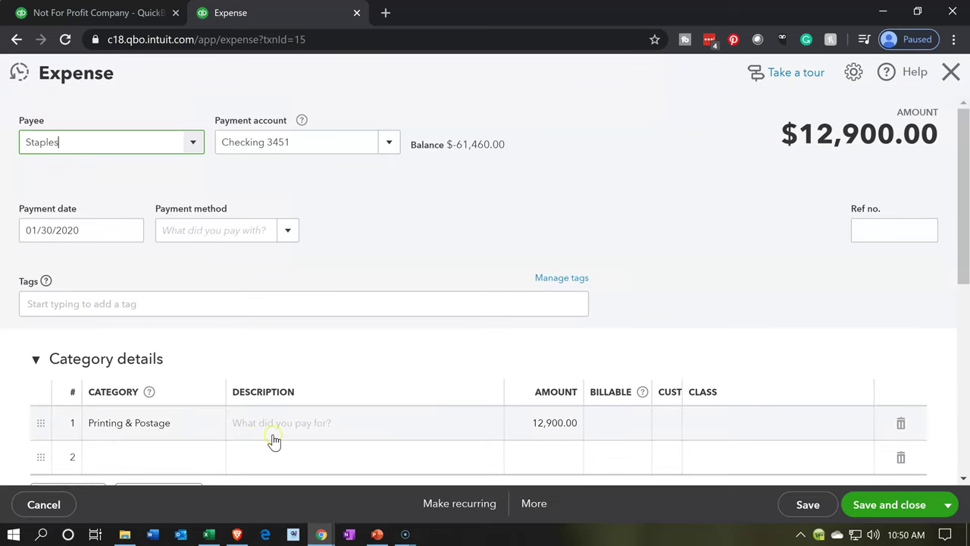
# Step: Add a second category line to the Staples expense with the category Printing & Postage
pyautogui.scroll(-1, 274, 441)
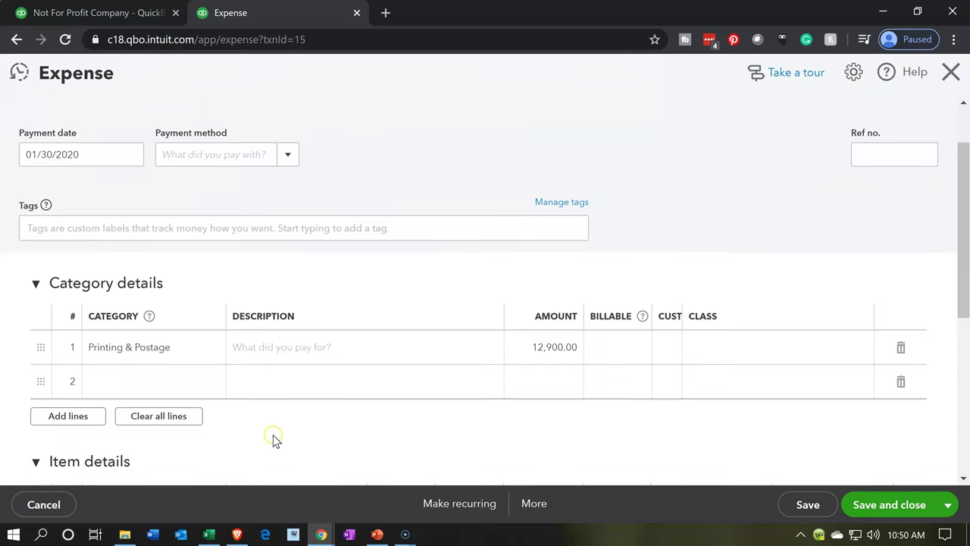
pyautogui.click(177, 387)
pyautogui.write('Prin')
pyautogui.press('Tab')
pyautogui.press('Tab')
pyautogui.press('Tab')
pyautogui.press('Tab')
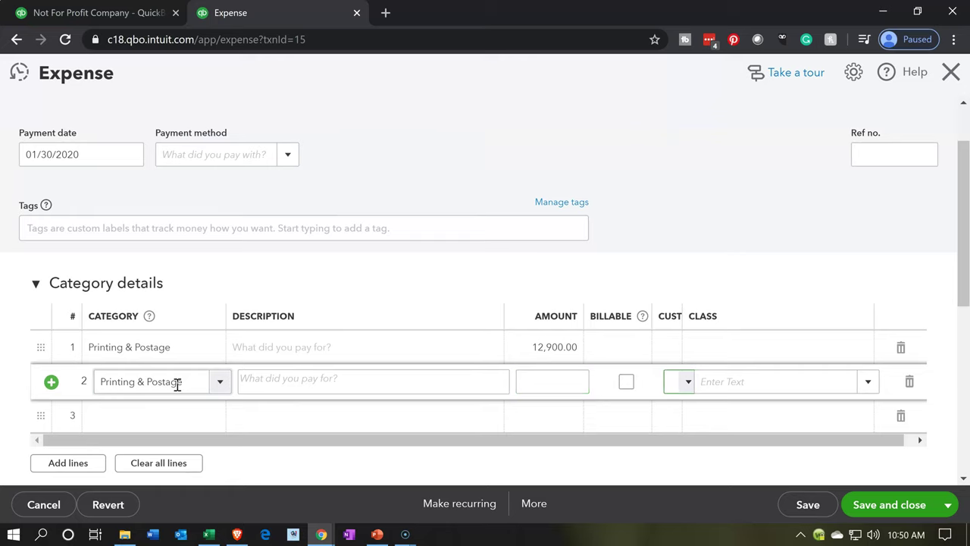
pyautogui.press('Tab')
pyautogui.press('Tab')
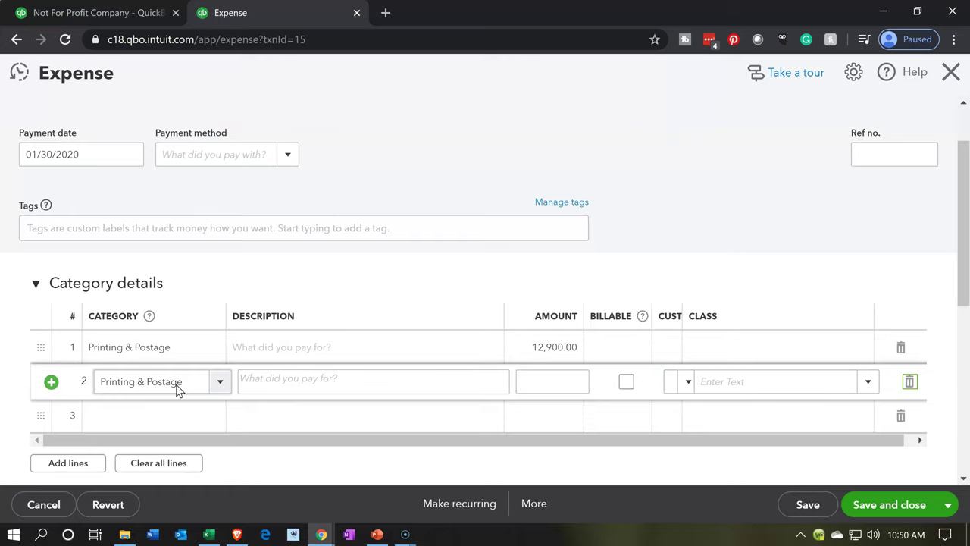
pyautogui.press('Tab')
# Step: Set the category of the expense's third line to Printing & Postage
pyautogui.write('Prin')
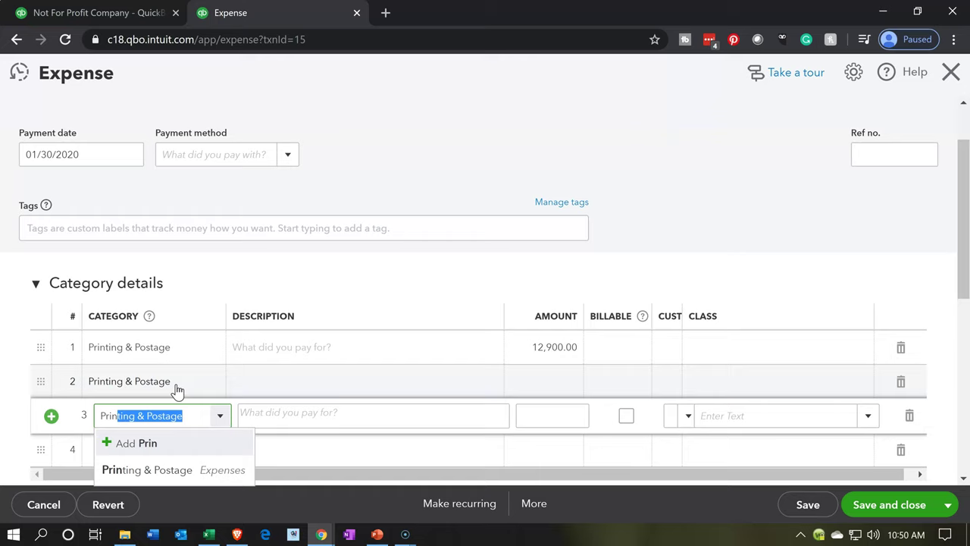
pyautogui.press('Tab')
pyautogui.press('Tab')
pyautogui.press('Tab')
pyautogui.press('Tab')
pyautogui.press('Tab')
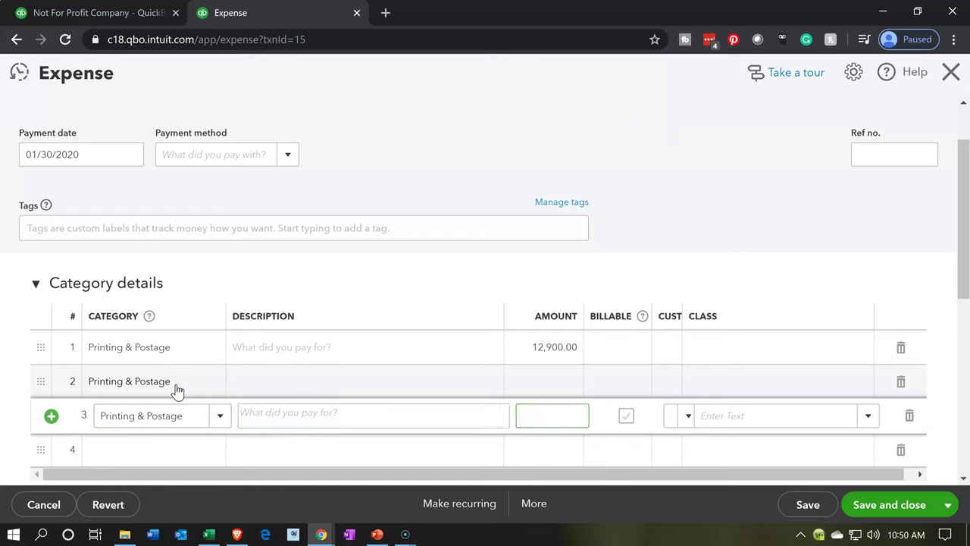
pyautogui.press('Tab')
pyautogui.press('Tab')
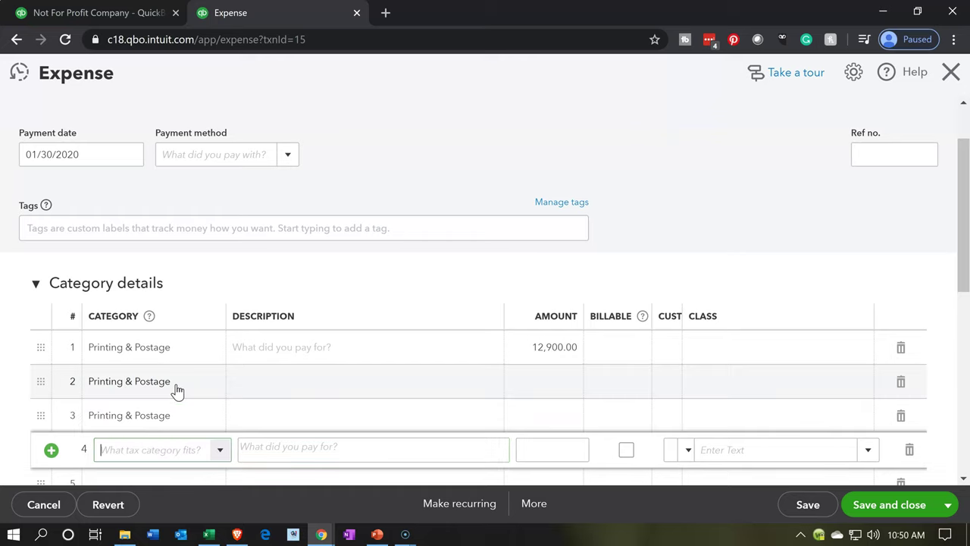
# Step: Set the category of the expense's fourth line to Printing & Postage
pyautogui.write('Pr')
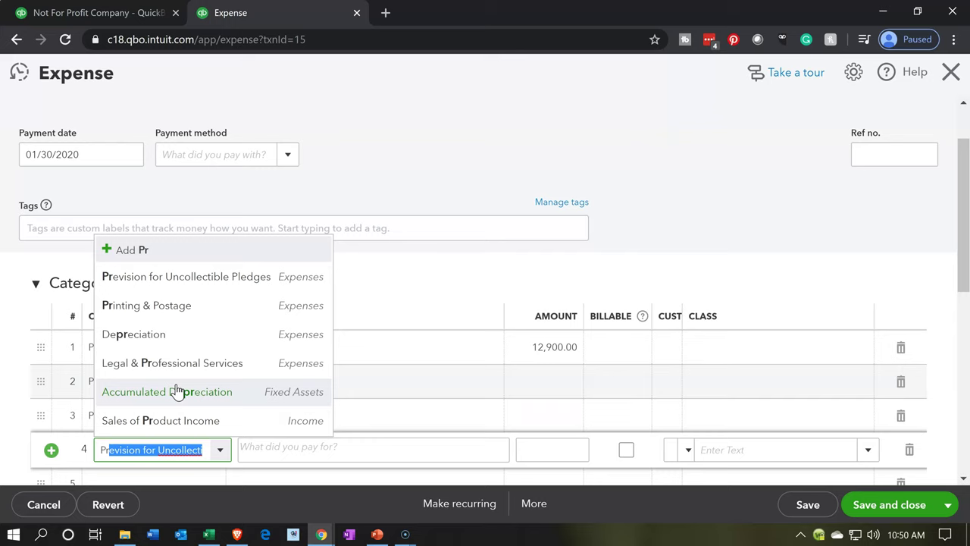
pyautogui.write('i')
pyautogui.press('Tab')
pyautogui.press('Tab')
pyautogui.press('Tab')
pyautogui.press('Tab')
pyautogui.press('Tab')
pyautogui.press('Tab')
pyautogui.press('Tab')
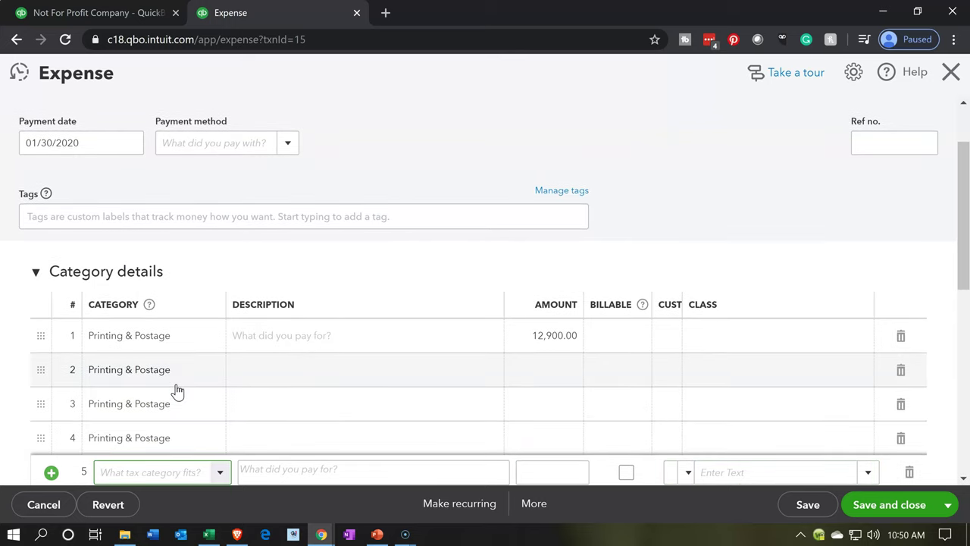
pyautogui.write('Pri')
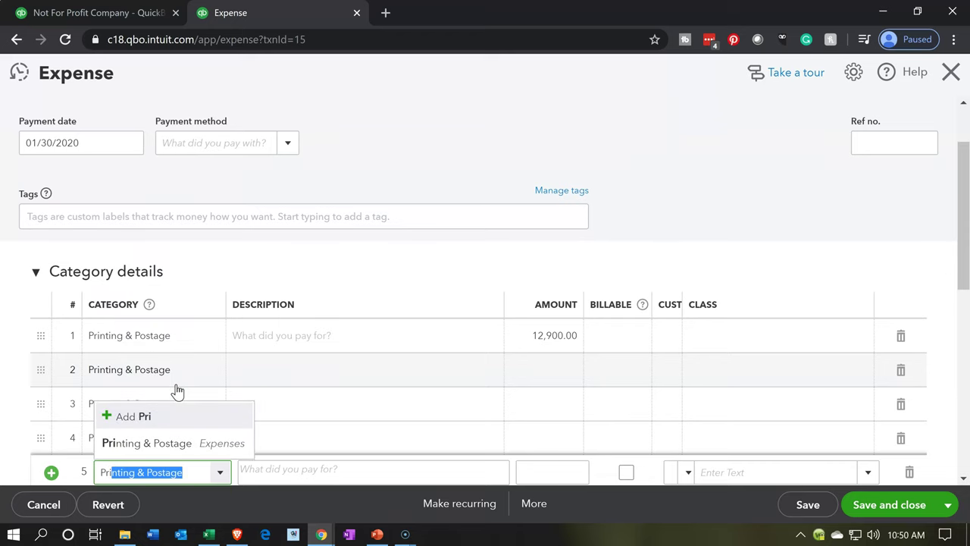
pyautogui.write('m')
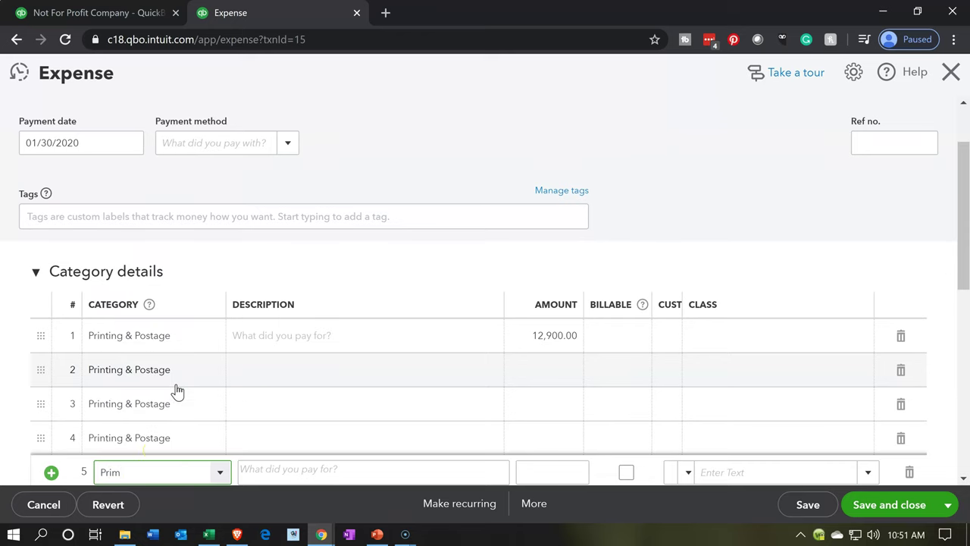
pyautogui.press('Tab')
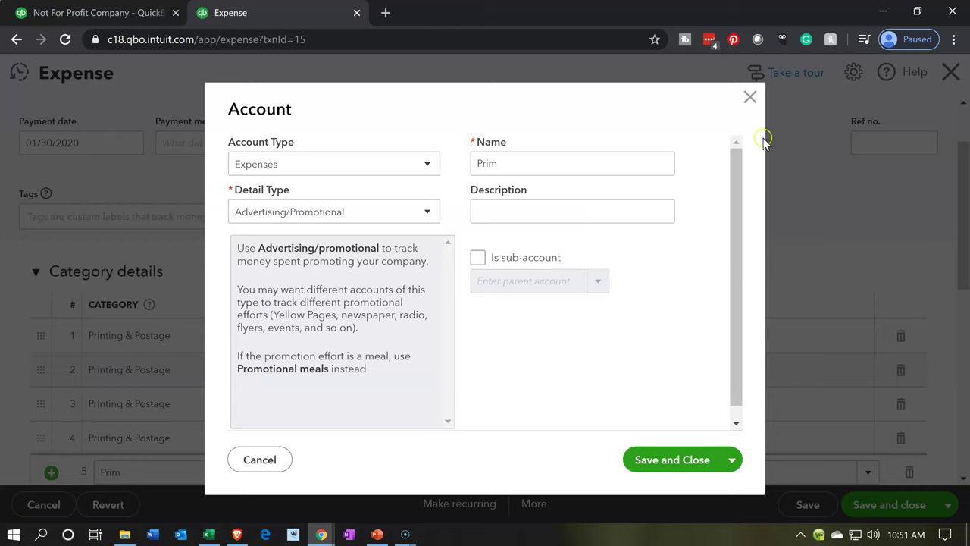
pyautogui.click(749, 97)
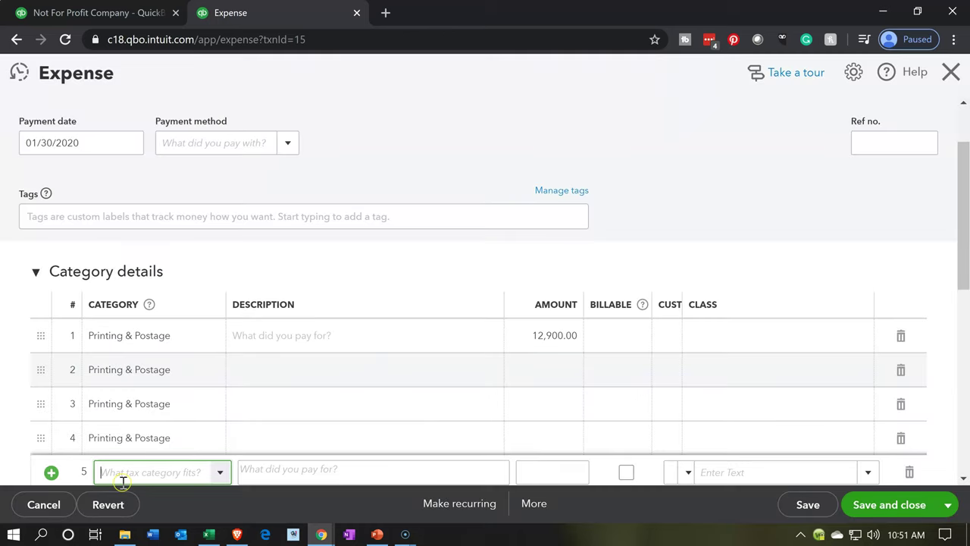
# Step: Set the category of the expense's fifth line to Printing & Postage
pyautogui.write('Printing & Postage')
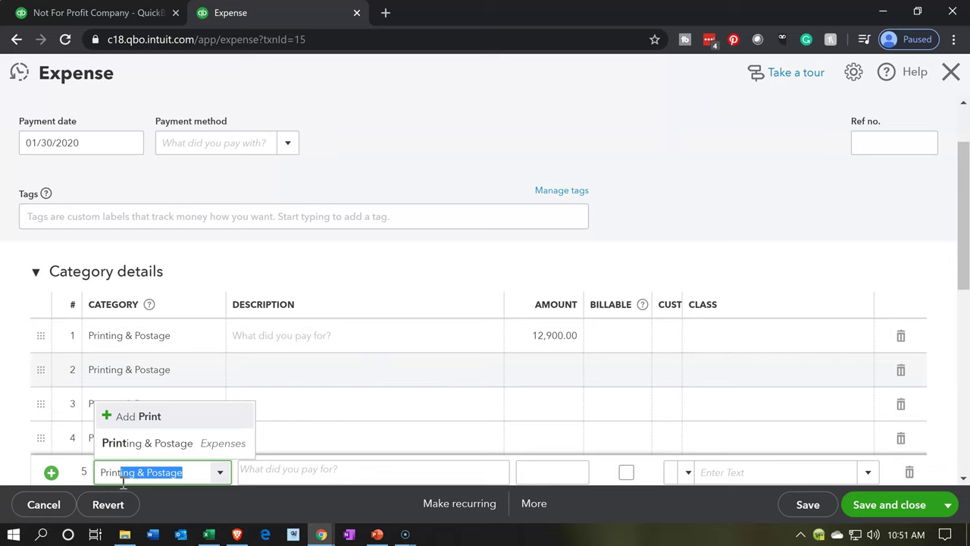
pyautogui.press('Tab')
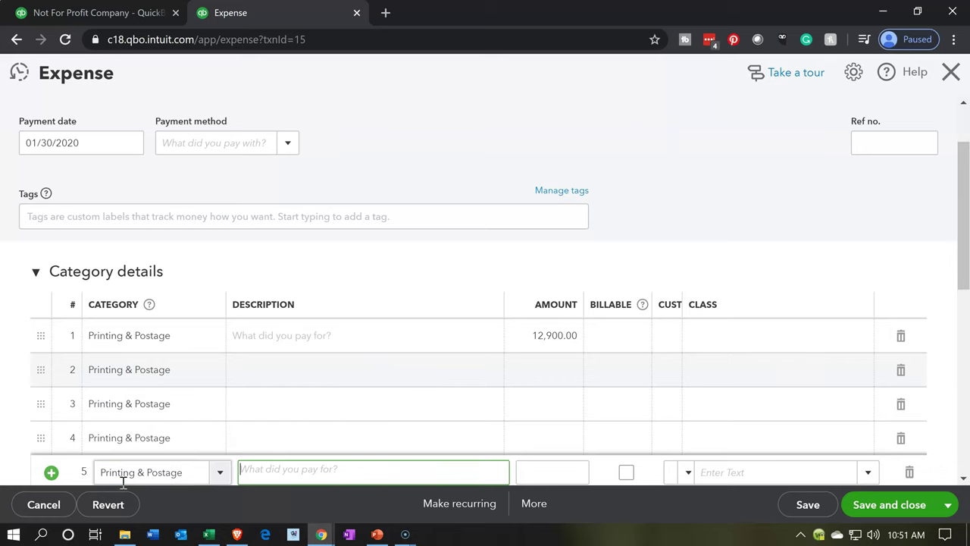
pyautogui.scroll(-1, 527, 309)
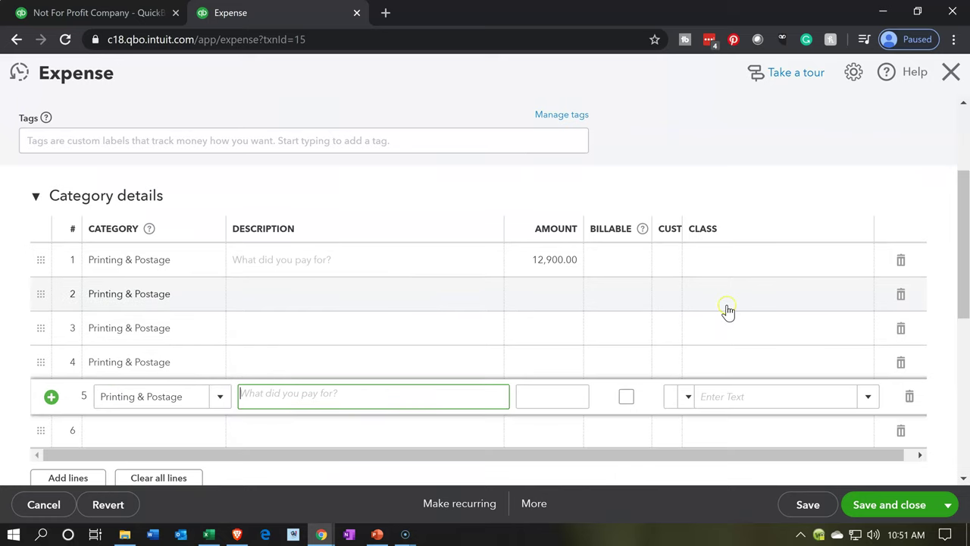
# Step: Assign the class Admin 20% to the expense's second line and Fundraising 20% to its third line
pyautogui.click(788, 294)
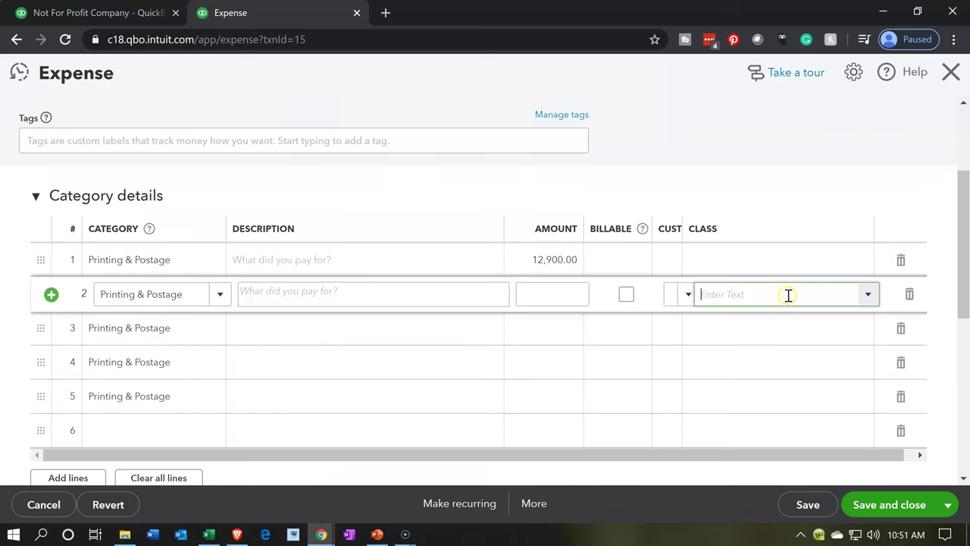
pyautogui.click(868, 296)
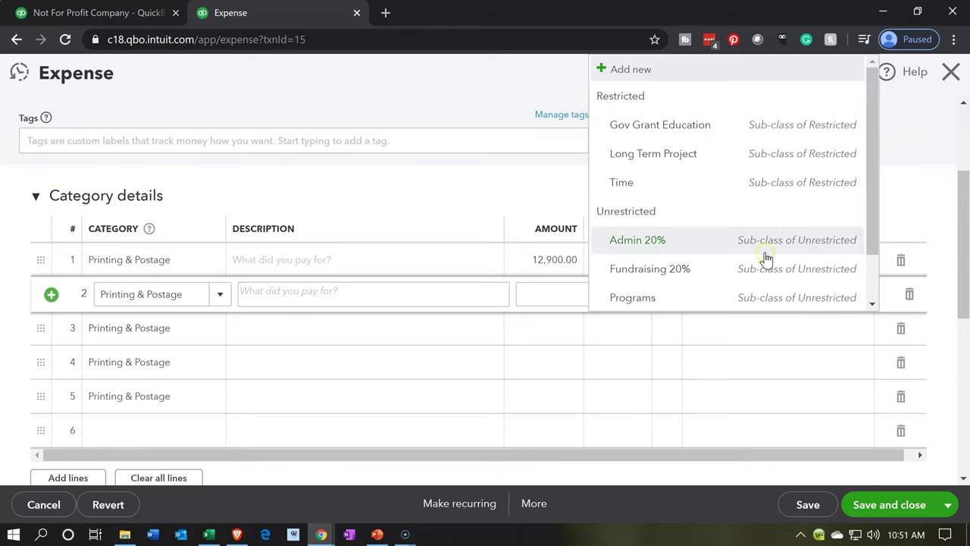
pyautogui.press('Return')
pyautogui.click(859, 334)
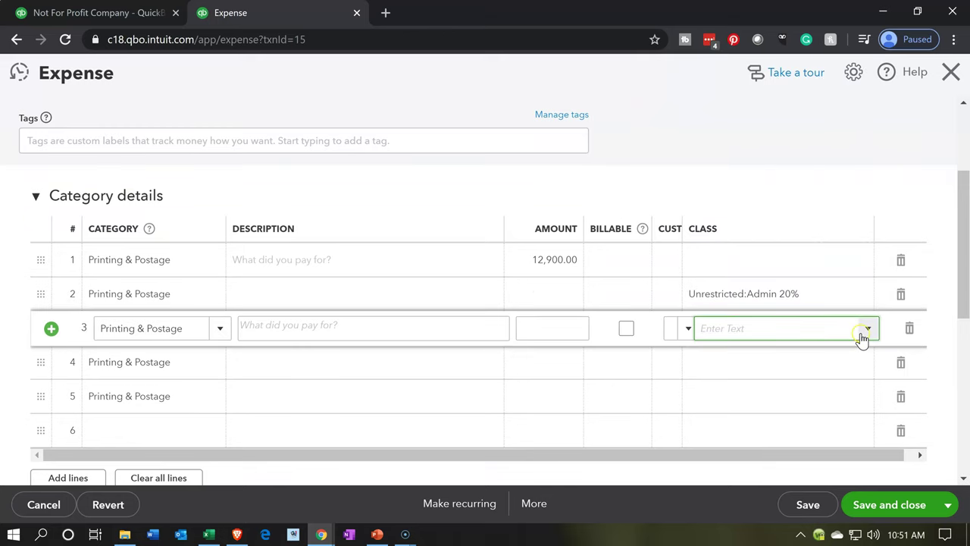
pyautogui.click(865, 331)
pyautogui.click(727, 273)
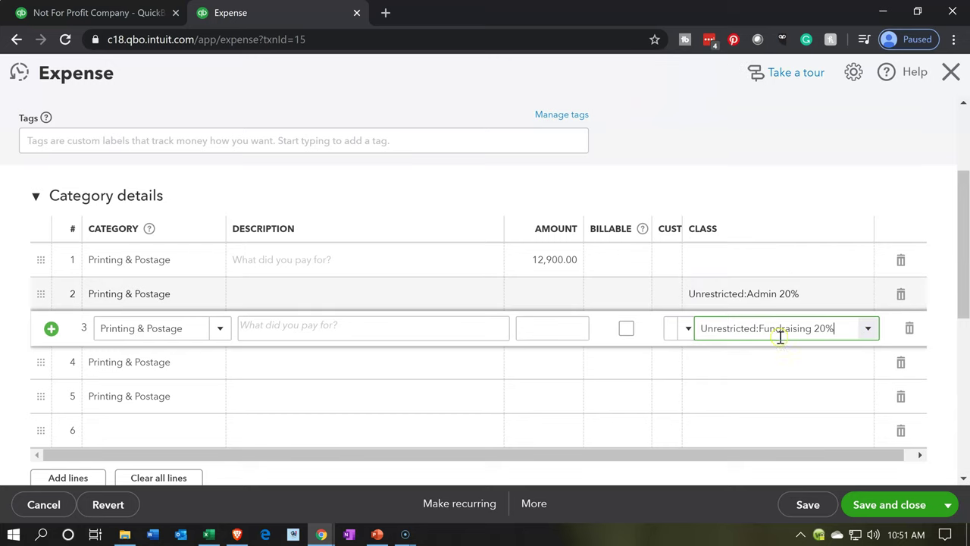
# Step: Assign the class Community Service 20% to the expense's fourth line and Education 40% to its fifth line
pyautogui.click(844, 371)
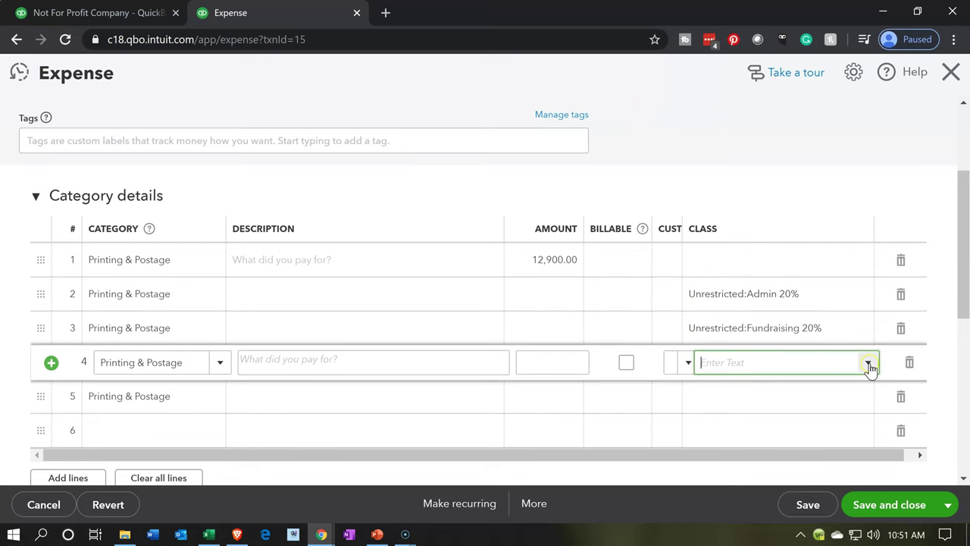
pyautogui.click(868, 366)
pyautogui.scroll(-1, 750, 304)
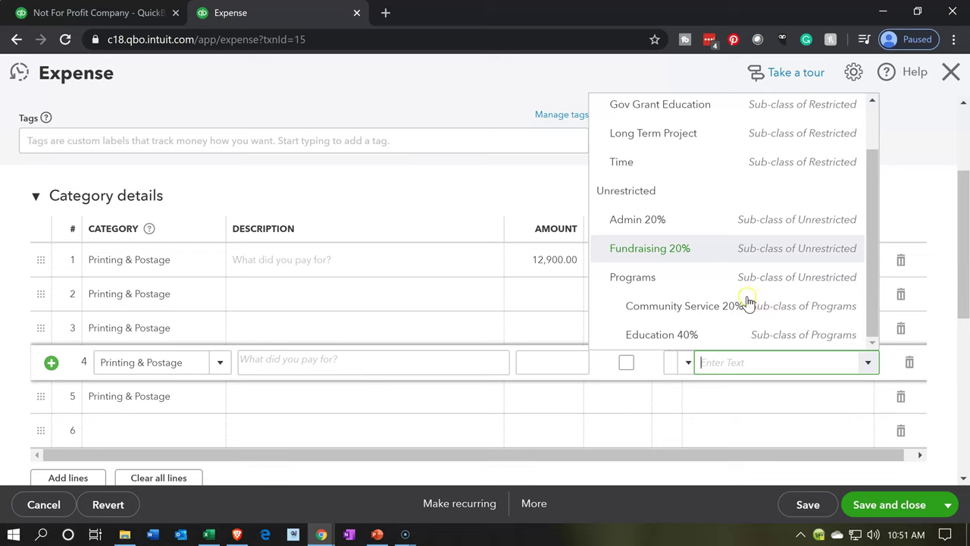
pyautogui.click(728, 305)
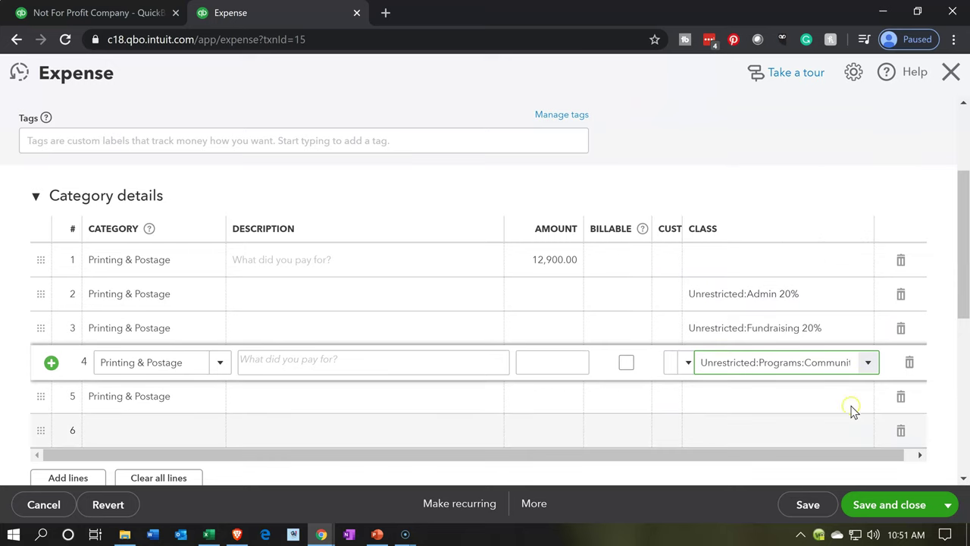
pyautogui.click(850, 395)
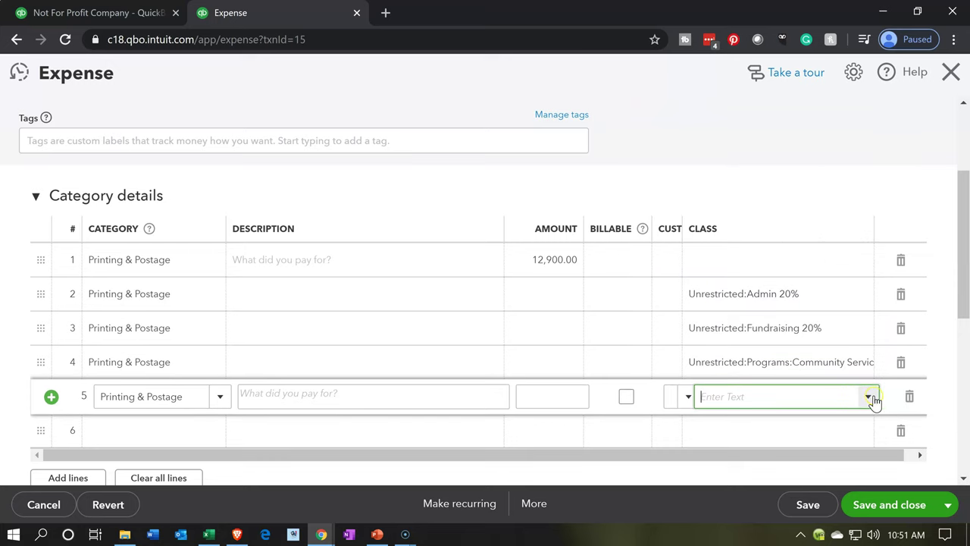
pyautogui.click(868, 396)
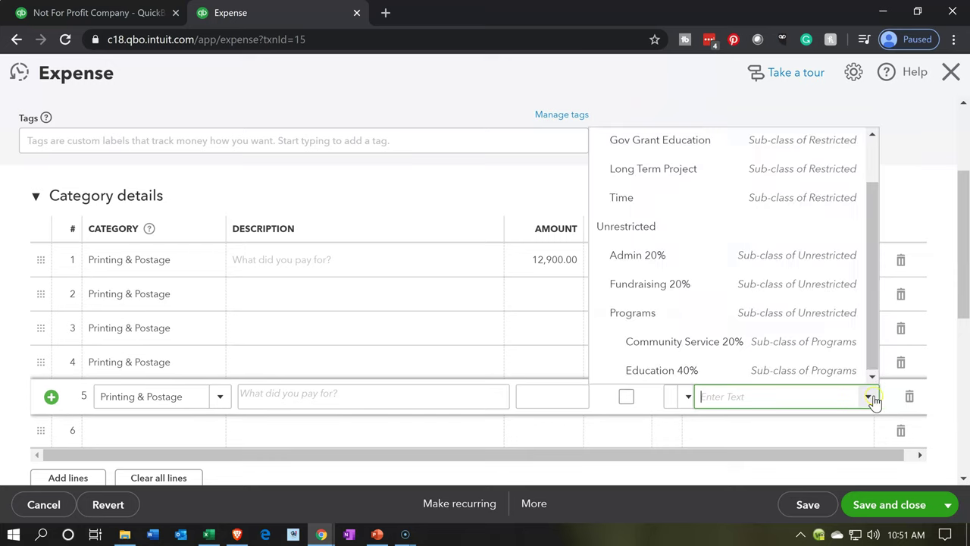
pyautogui.click(735, 371)
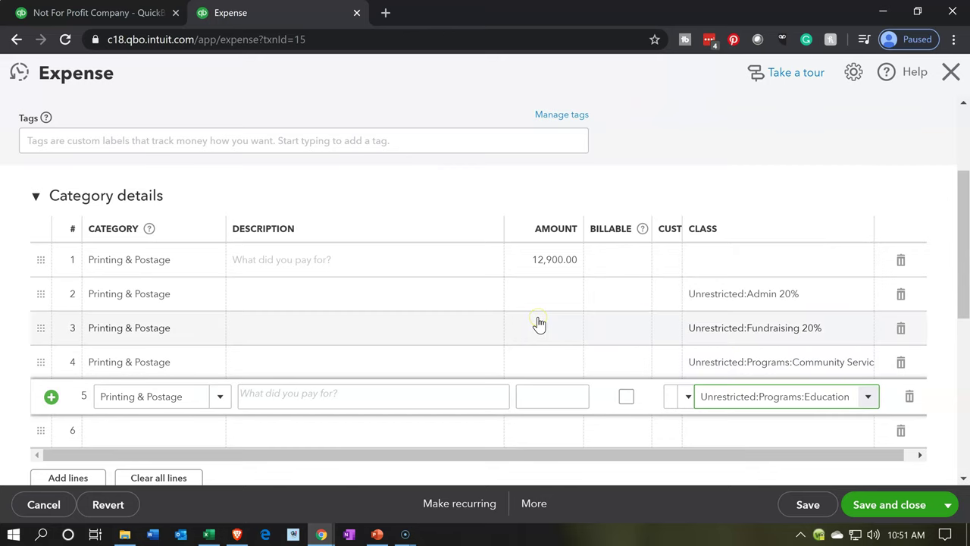
# Step: Open Calculator in its compact always-on-top view and multiply 12,900 by 0.2
pyautogui.press('XF86Calculator')
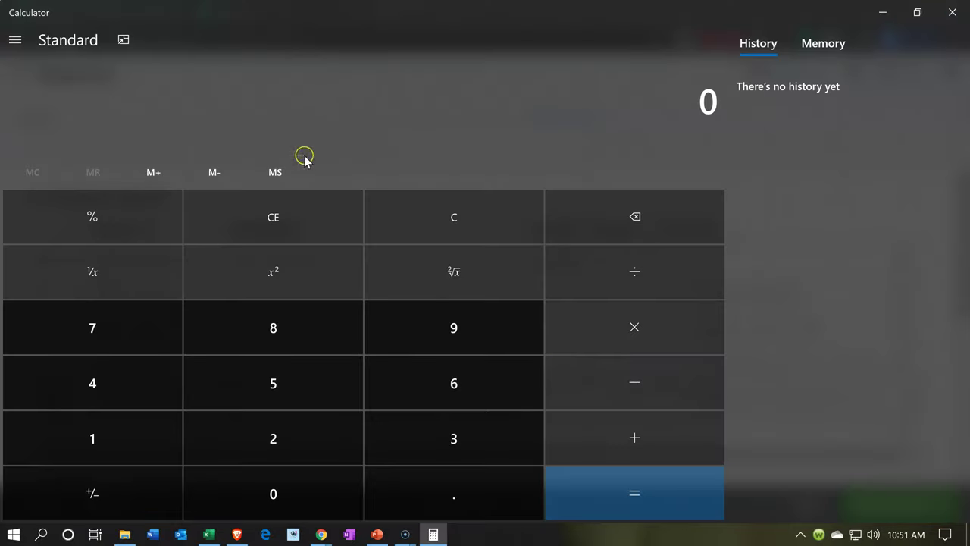
pyautogui.click(123, 42)
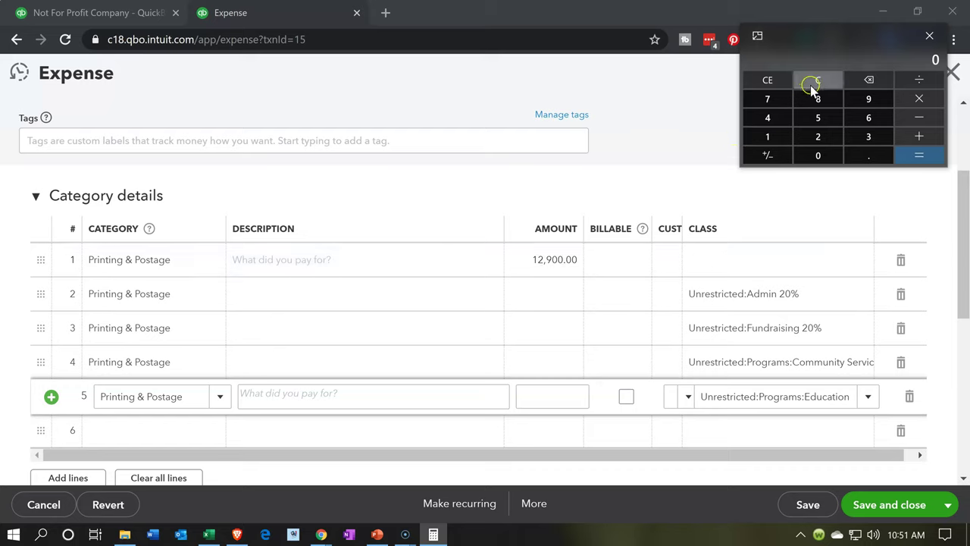
pyautogui.write('12900')
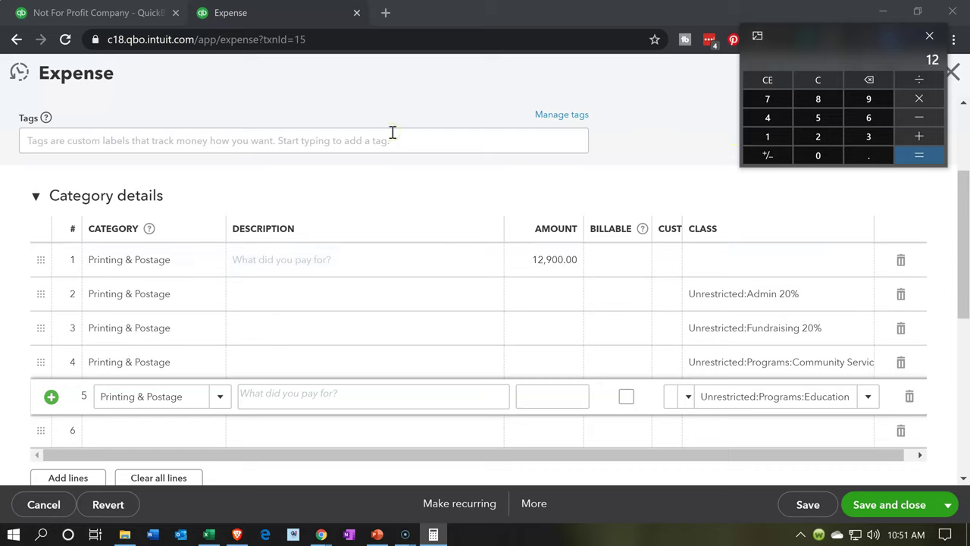
pyautogui.press('*')
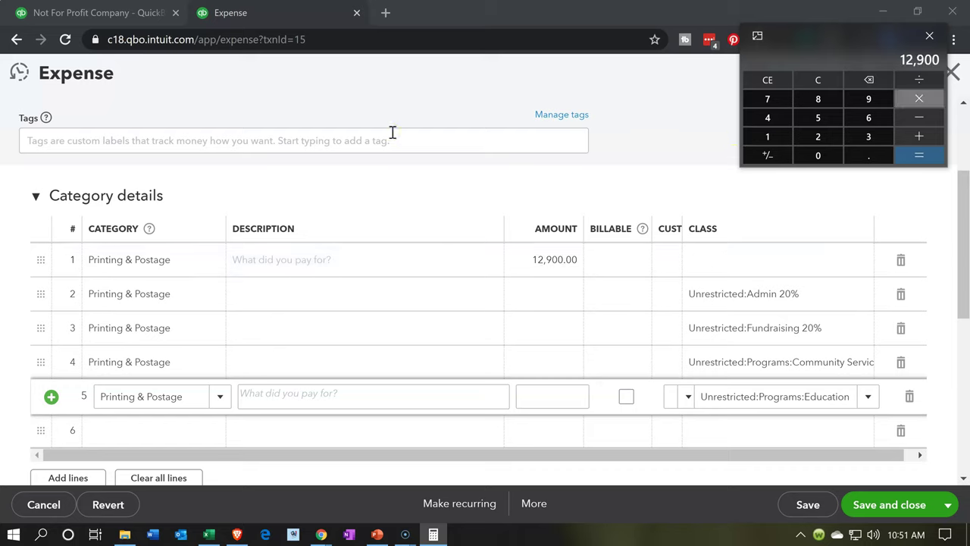
pyautogui.write('.2')
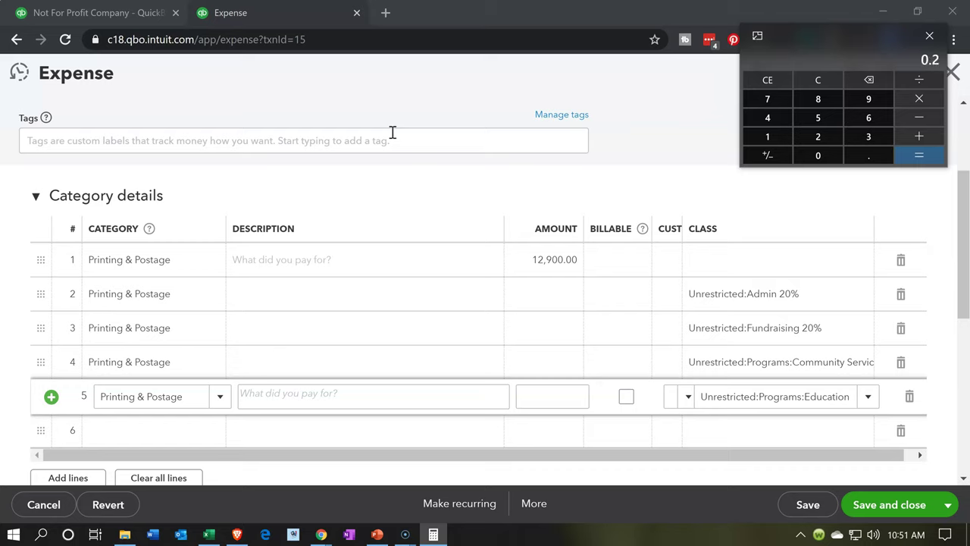
pyautogui.press('Return')
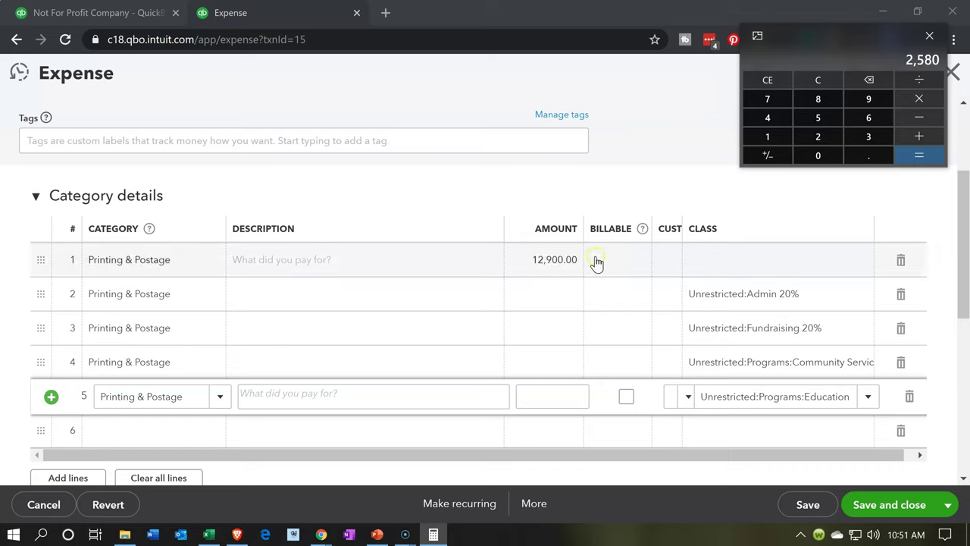
# Step: Set the amounts of the Admin, Fundraising and Community Service lines to 2,580 each
pyautogui.click(589, 306)
pyautogui.click(576, 300)
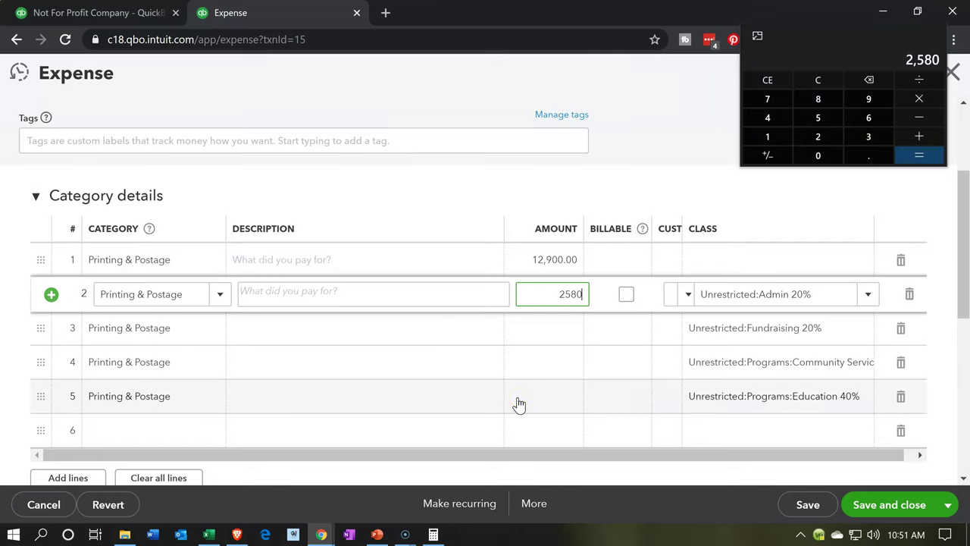
pyautogui.click(535, 334)
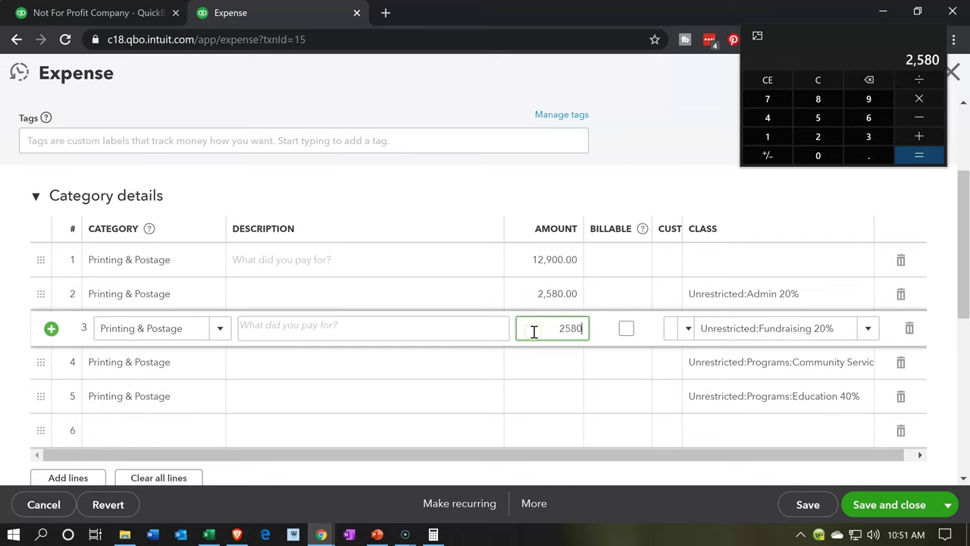
pyautogui.click(523, 371)
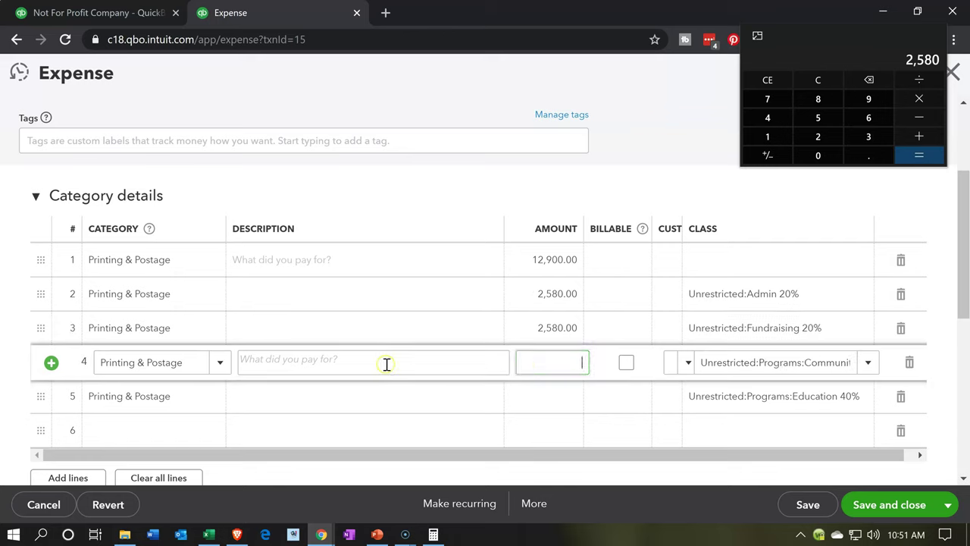
pyautogui.write('2580')
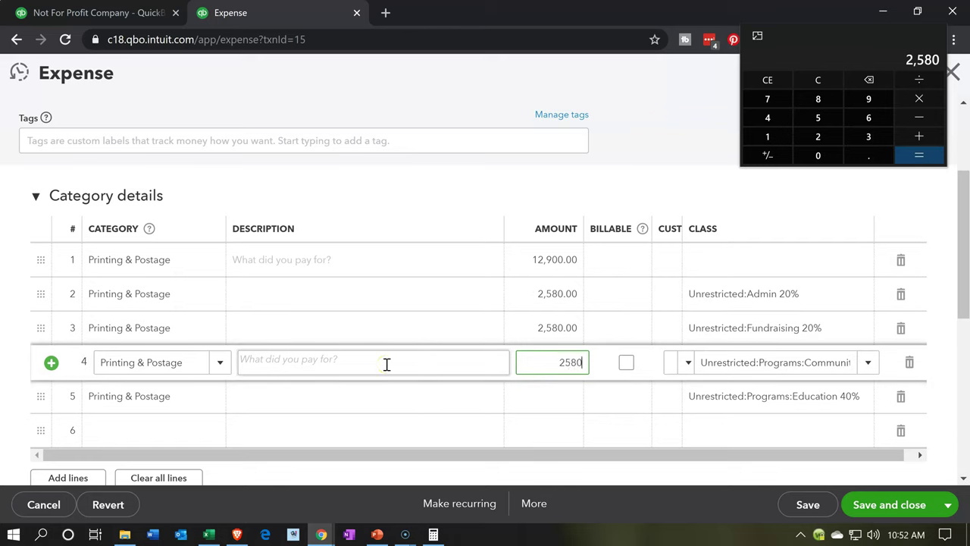
# Step: Calculate 40% of 12,900 in Calculator and set the Education line's amount to 5,160
pyautogui.click(818, 79)
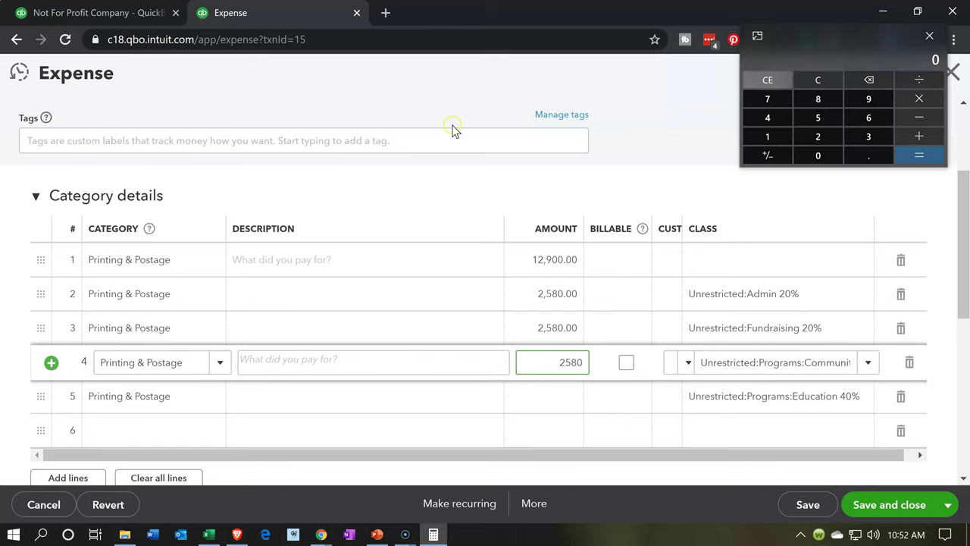
pyautogui.click(452, 129)
pyautogui.write('12900')
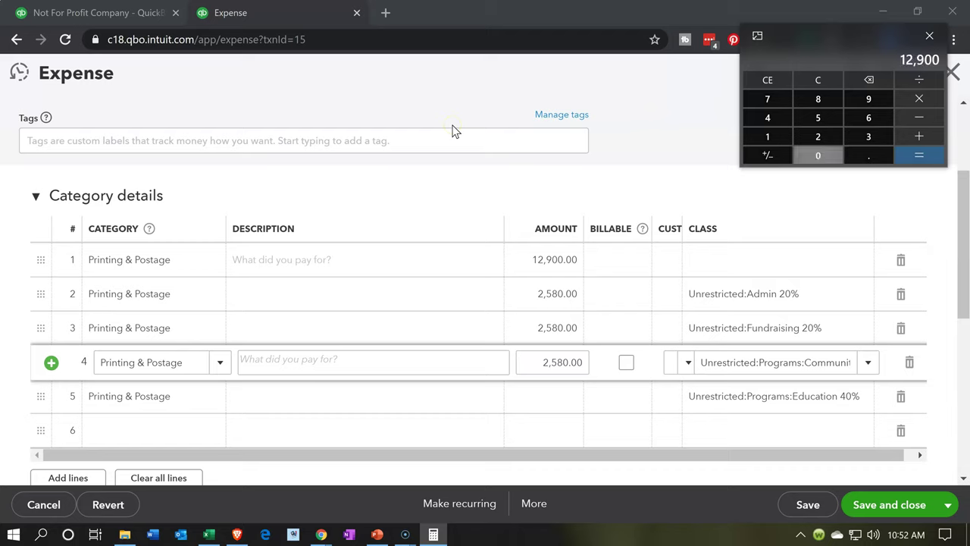
pyautogui.press('*')
pyautogui.write('.')
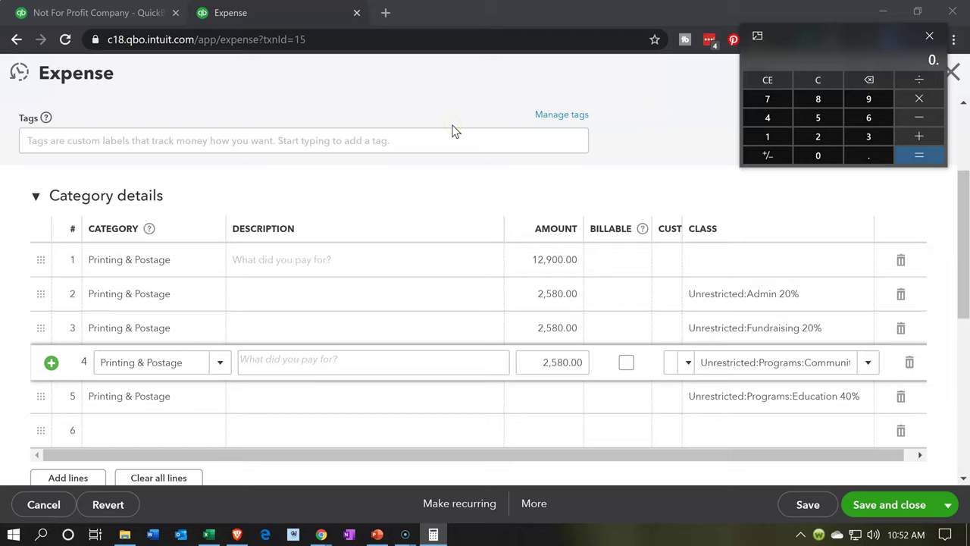
pyautogui.click(545, 400)
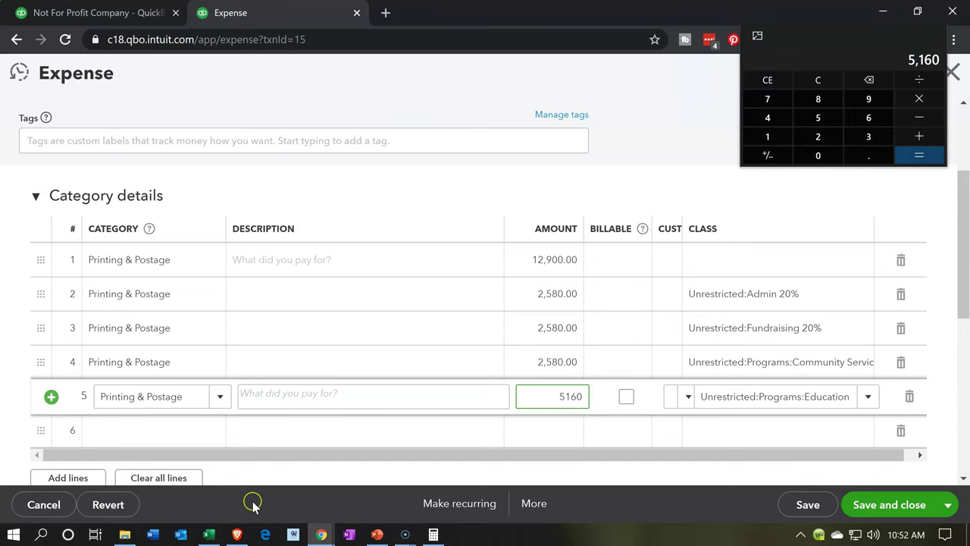
# Step: Switch to the Excel workbook, close Calculator, and fill the Printing & Postage Expense row from T21 to Y21 with green
pyautogui.click(213, 536)
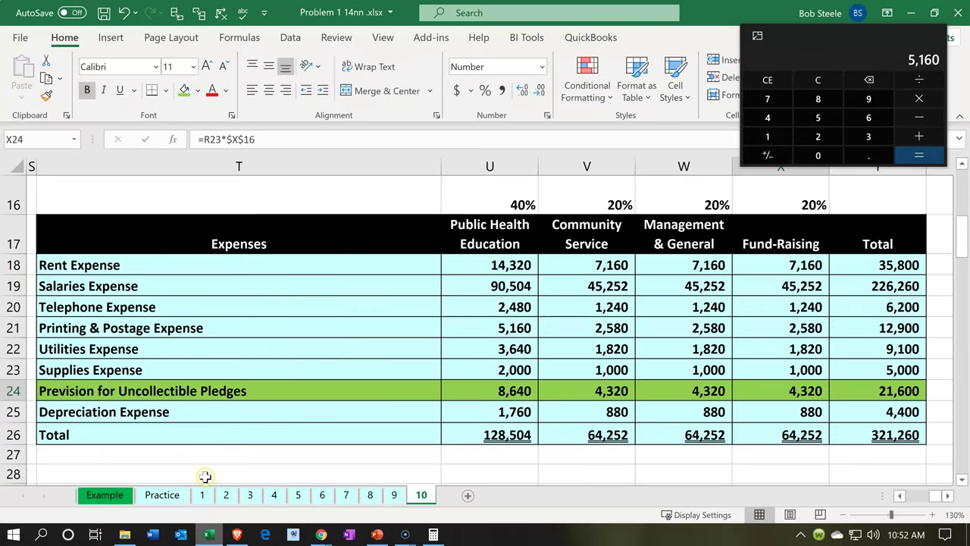
pyautogui.moveTo(297, 326); pyautogui.dragTo(868, 334)
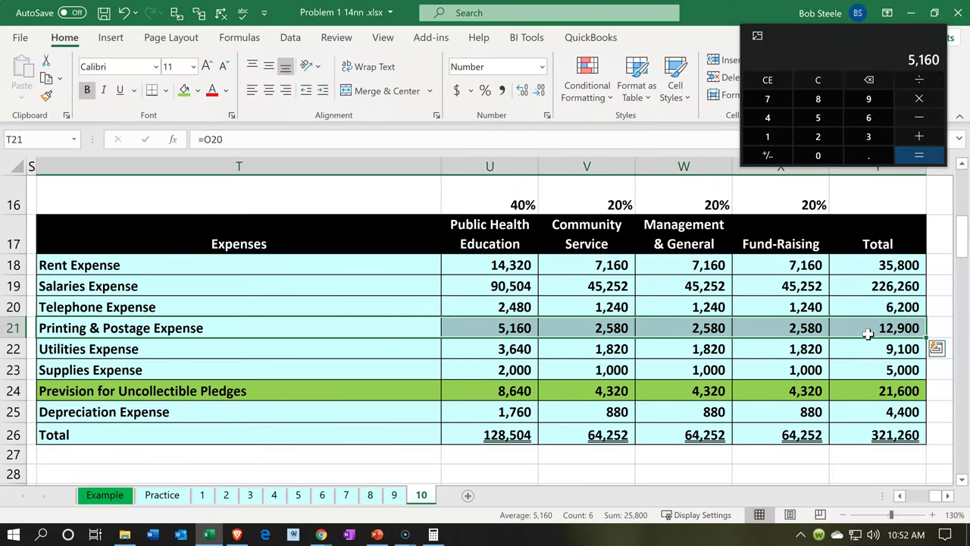
pyautogui.rightClick(868, 334)
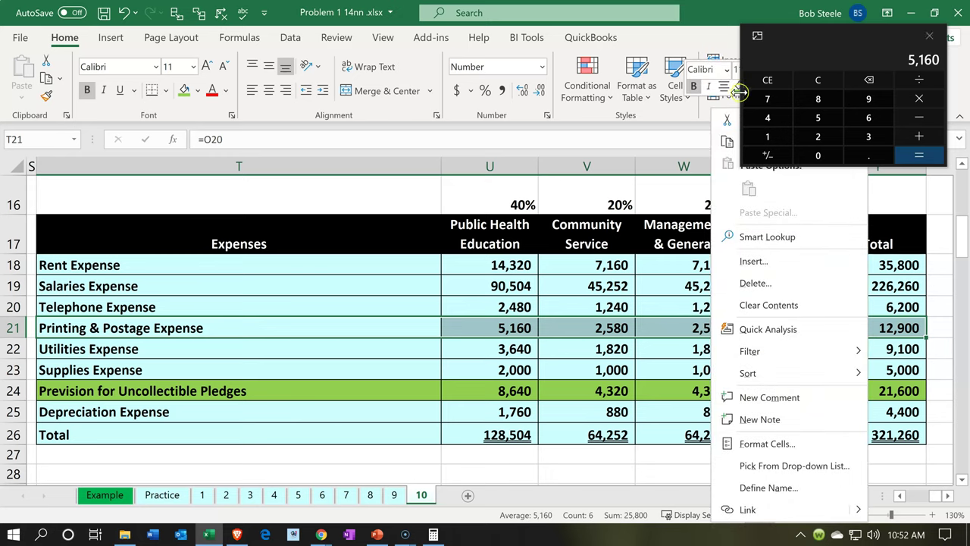
pyautogui.click(934, 41)
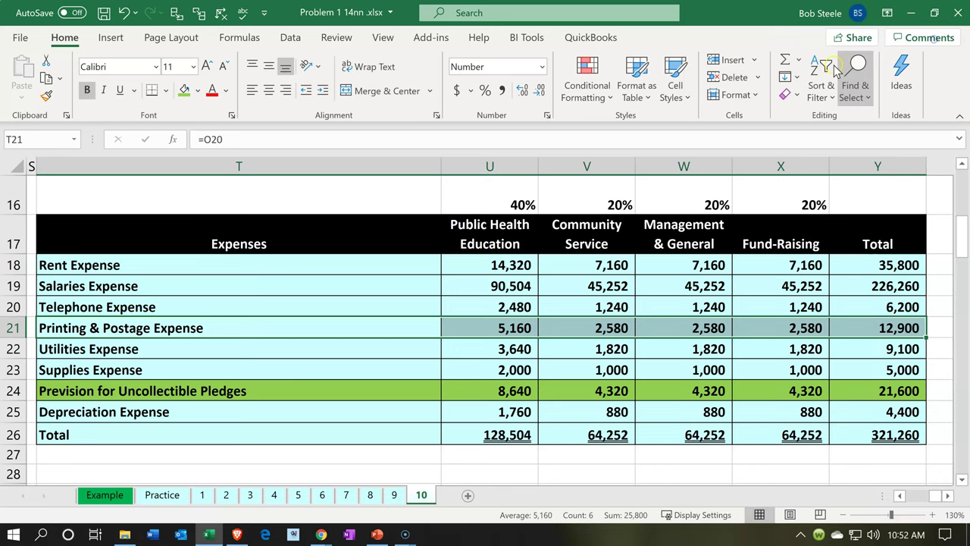
pyautogui.rightClick(703, 326)
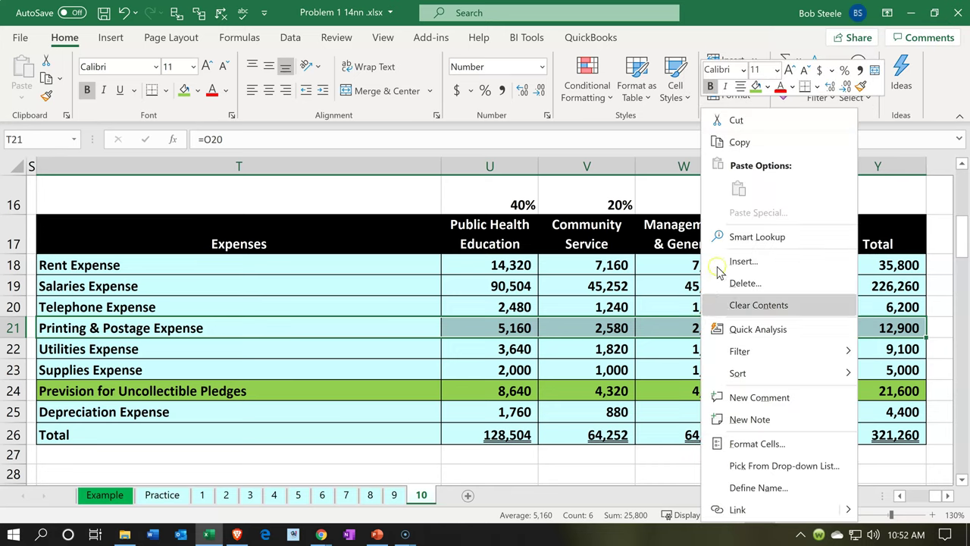
pyautogui.click(755, 86)
# Step: Change the fill of the Prevision for Uncollectible Pledges row to the recently used light blue
pyautogui.moveTo(386, 384); pyautogui.dragTo(890, 389)
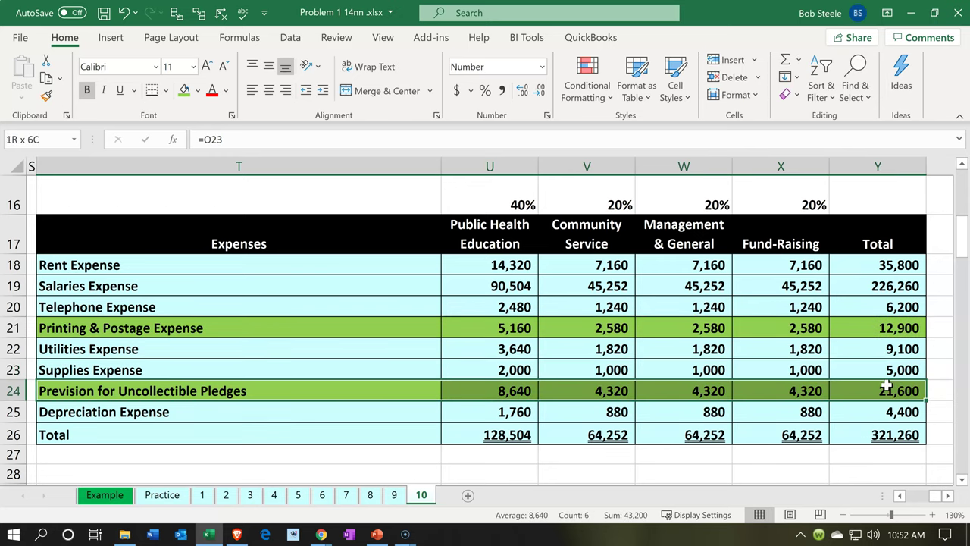
pyautogui.rightClick(890, 390)
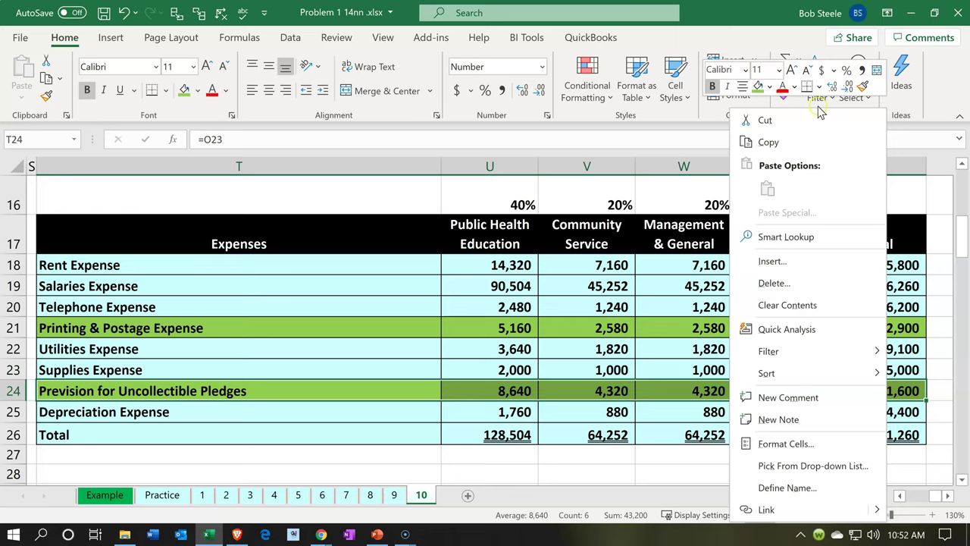
pyautogui.click(768, 87)
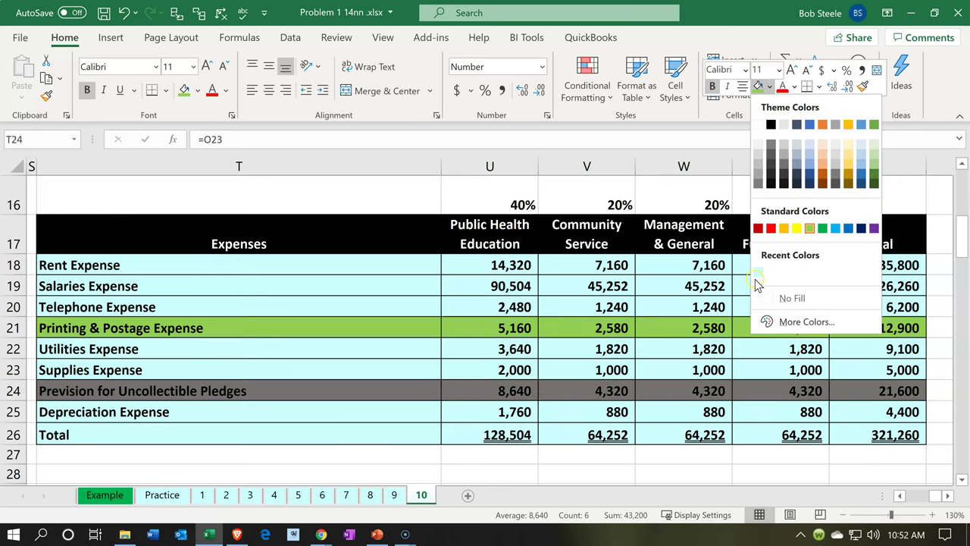
pyautogui.click(758, 273)
pyautogui.click(607, 326)
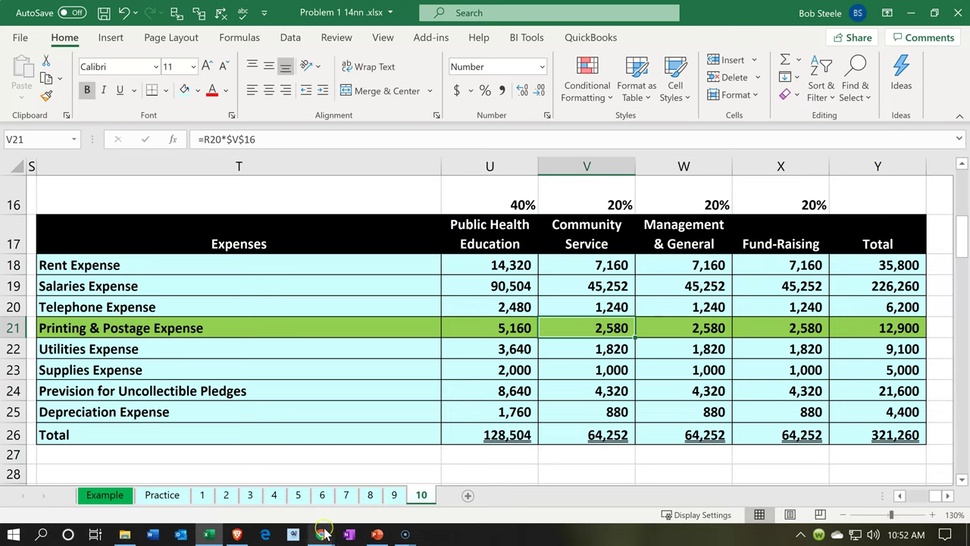
# Step: Return to the expense in QuickBooks and delete its first line, the 12,900.00 one without a class
pyautogui.click(206, 534)
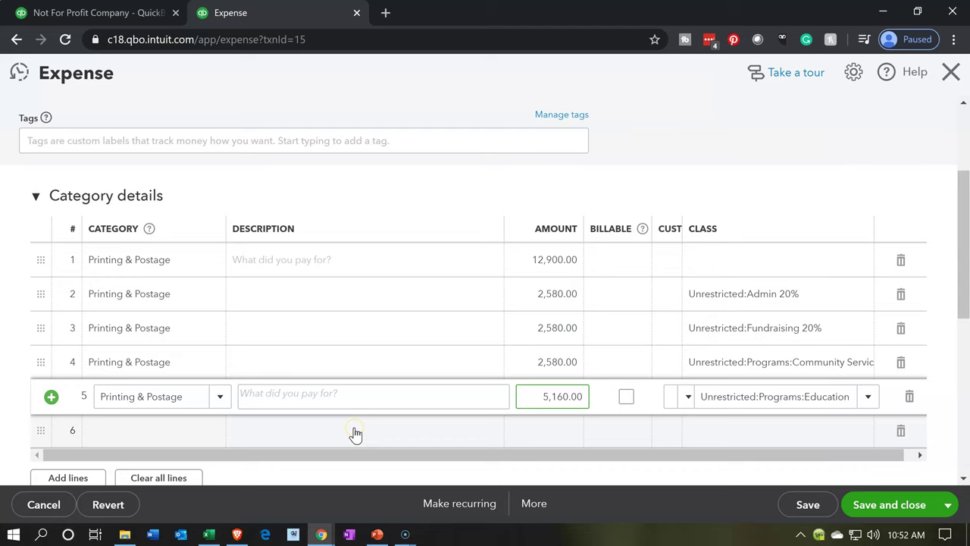
pyautogui.click(901, 261)
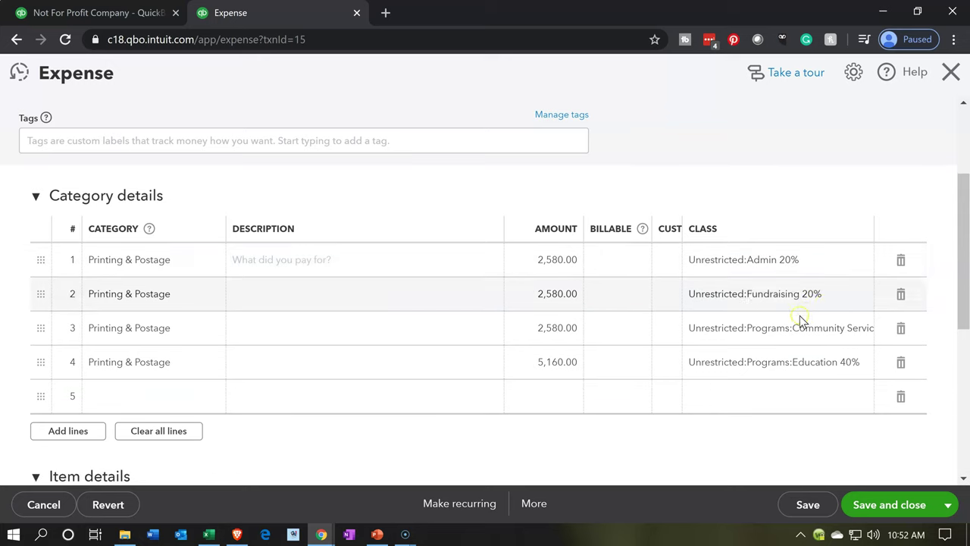
# Step: Review the Staples expense's total and its four Printing & Postage lines by class, and save and close it
pyautogui.scroll(2, 788, 330)
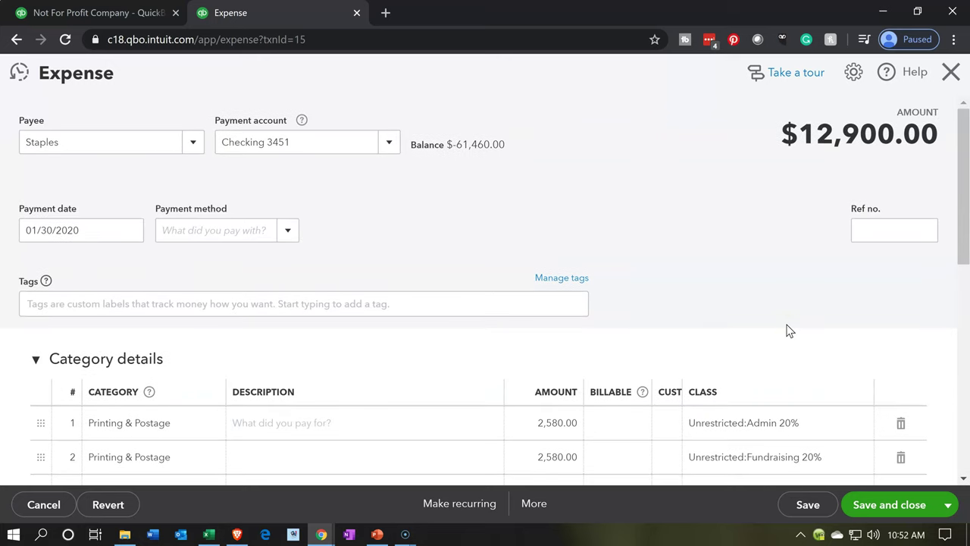
pyautogui.click(785, 376)
pyautogui.scroll(-1, 786, 381)
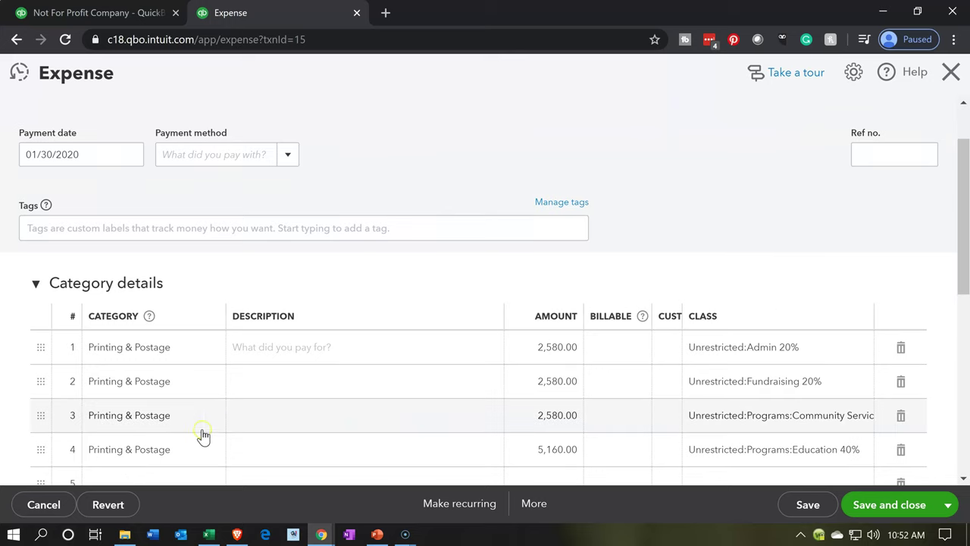
pyautogui.click(542, 431)
pyautogui.click(863, 504)
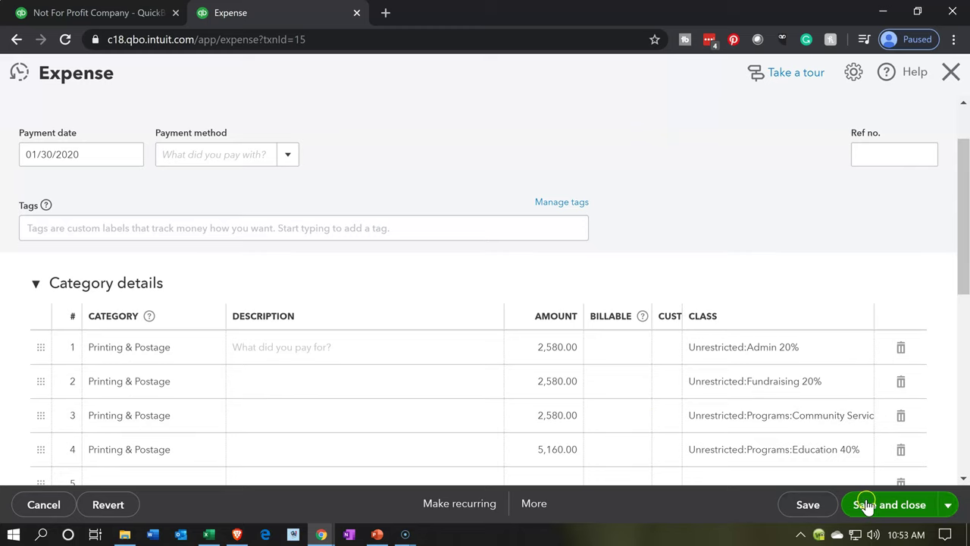
pyautogui.click(498, 278)
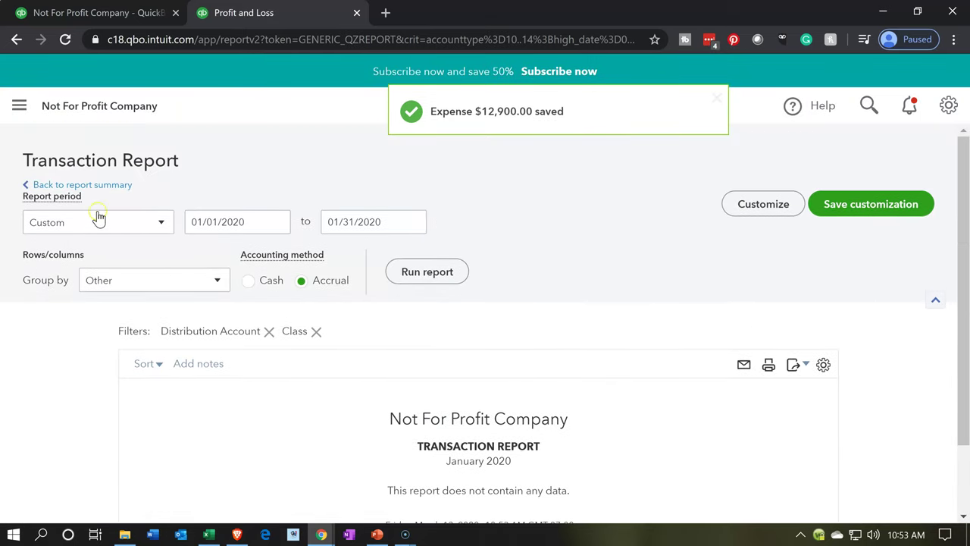
# Step: Return to the summary of the unclassified Profit and Loss report and rerun the Profit and Loss by class in the other browser tab
pyautogui.click(99, 188)
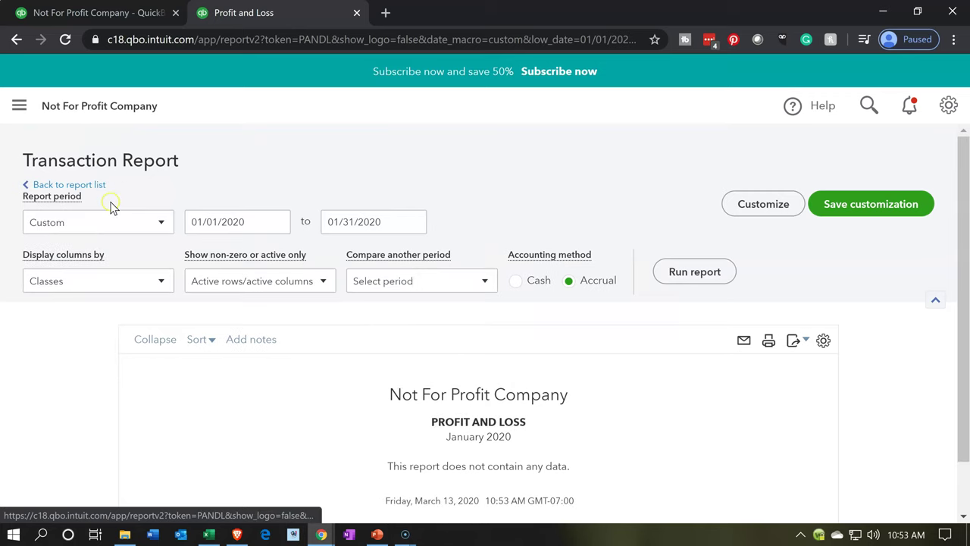
pyautogui.scroll(-3, 113, 214)
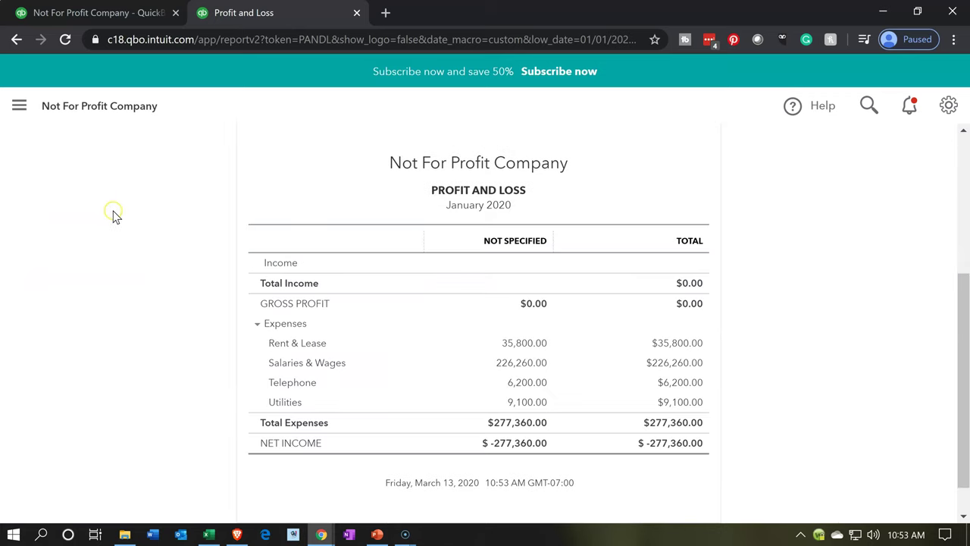
pyautogui.click(88, 19)
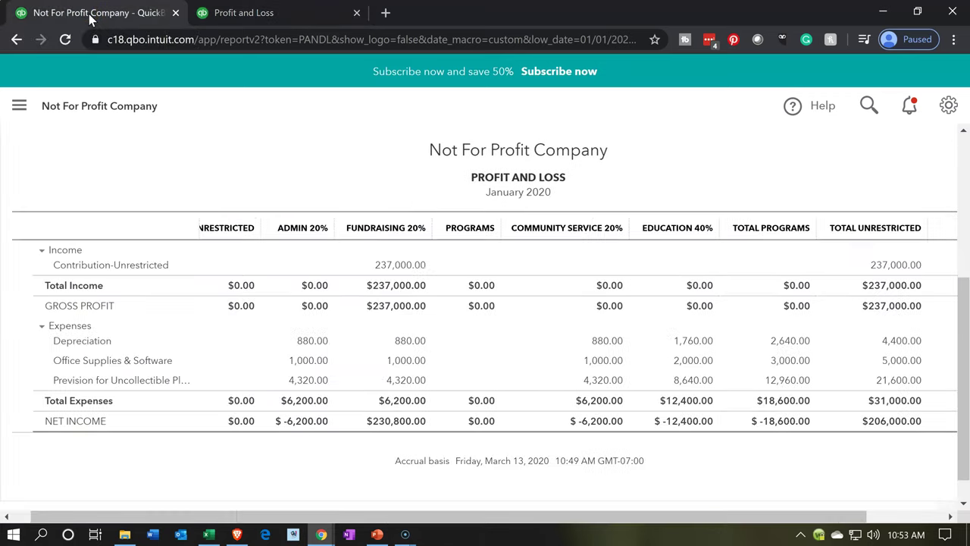
pyautogui.scroll(3, 607, 306)
pyautogui.scroll(1, 607, 306)
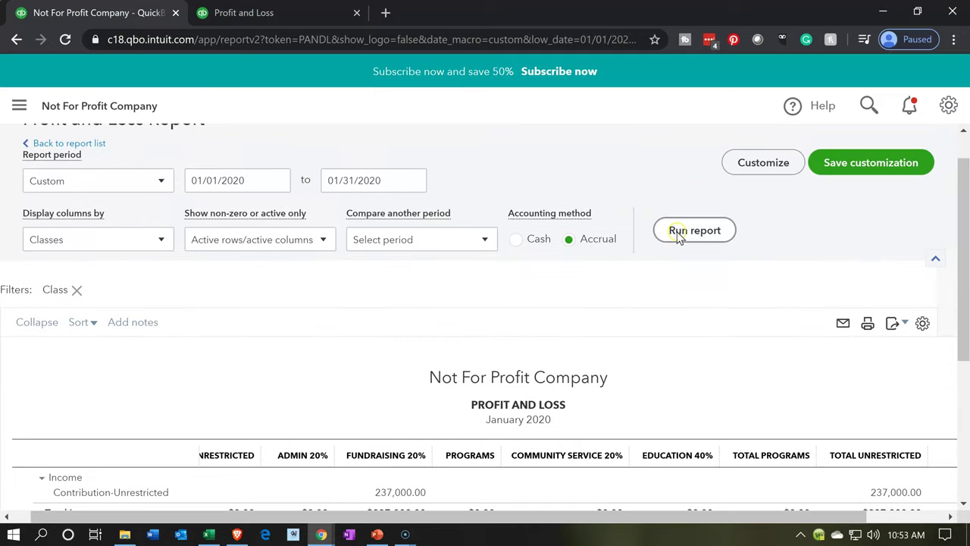
pyautogui.click(693, 230)
pyautogui.scroll(-1, 680, 238)
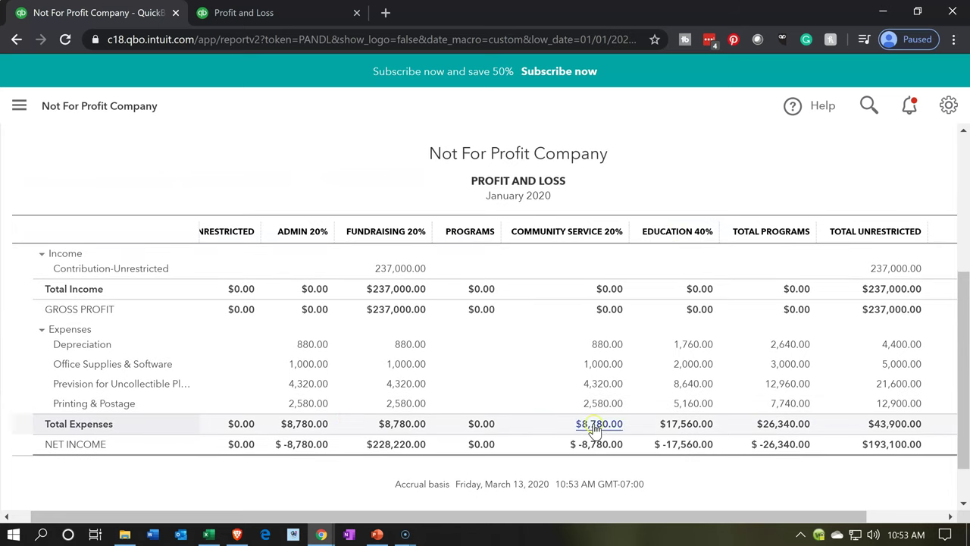
# Step: Open the Rent & Lease expense without a class from the unclassified Profit and Loss report
pyautogui.click(274, 9)
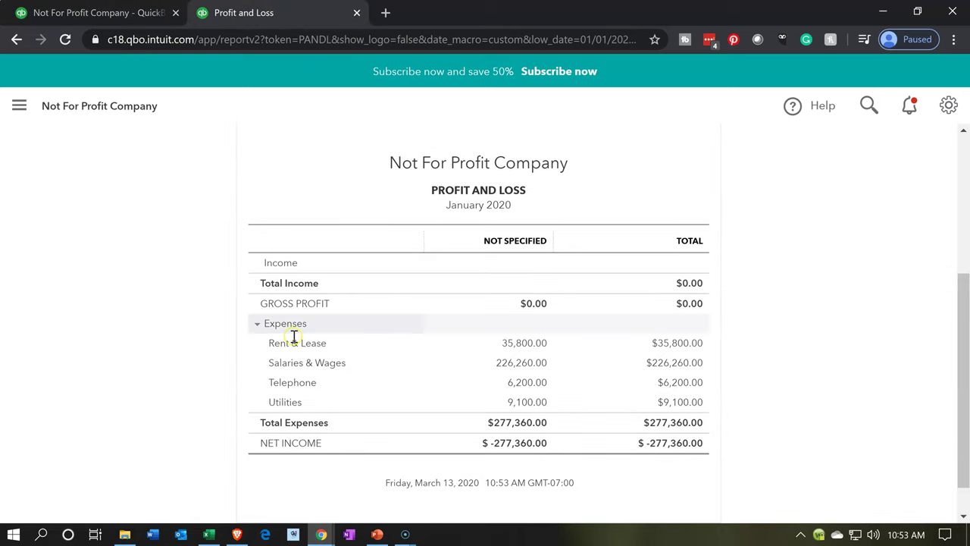
pyautogui.click(529, 342)
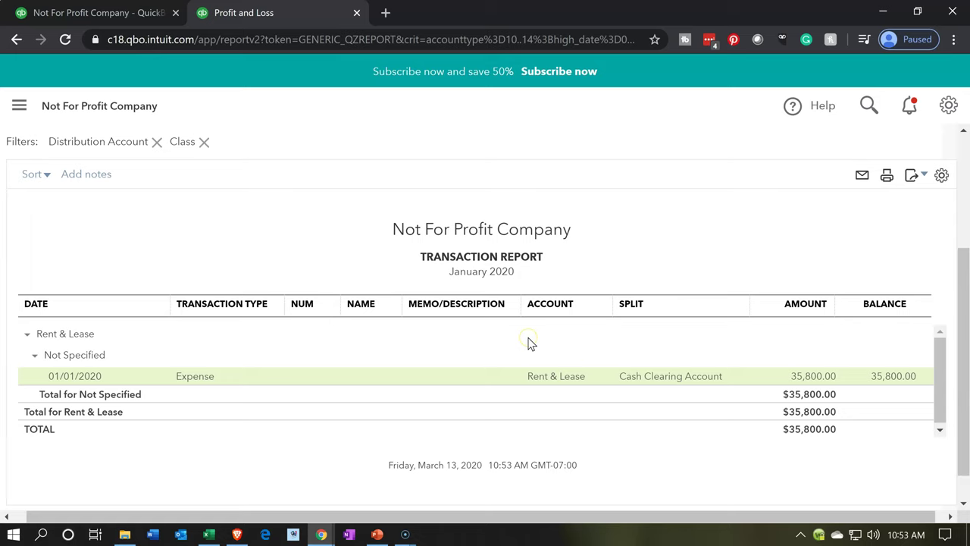
pyautogui.click(798, 376)
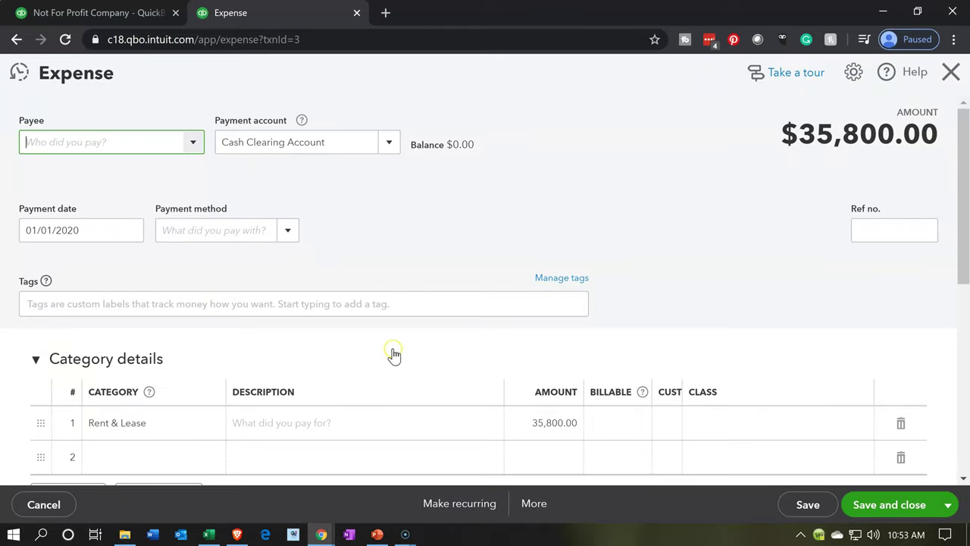
# Step: Add Rent & Lease as the category on lines 2 and 3 of the expense
pyautogui.scroll(-1, 391, 350)
pyautogui.scroll(-1, 392, 350)
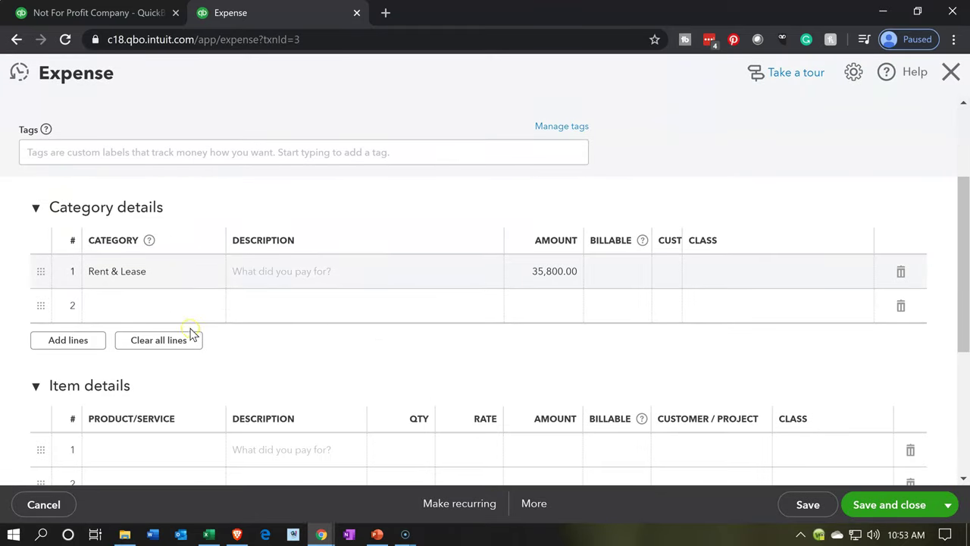
pyautogui.click(165, 305)
pyautogui.write('z')
pyautogui.press('BackSpace')
pyautogui.write('Re')
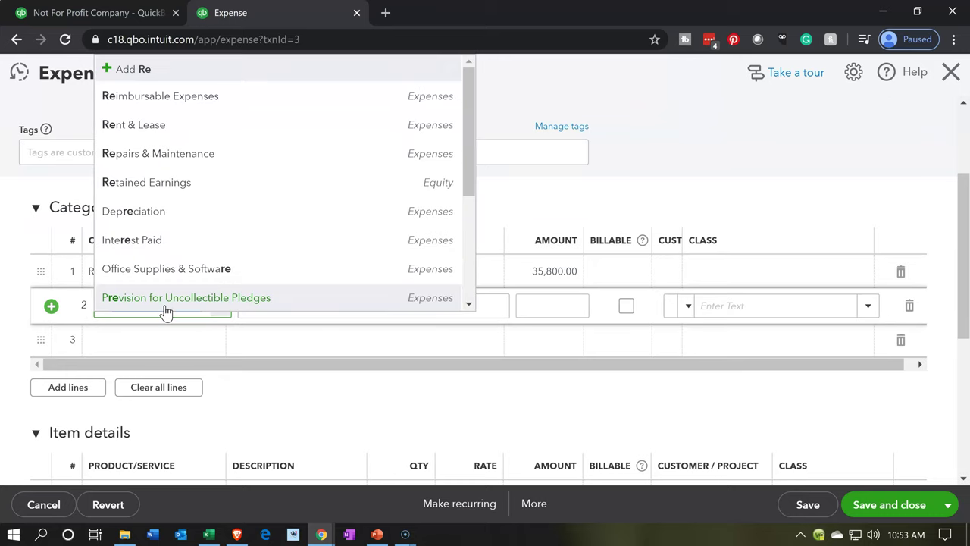
pyautogui.write('en')
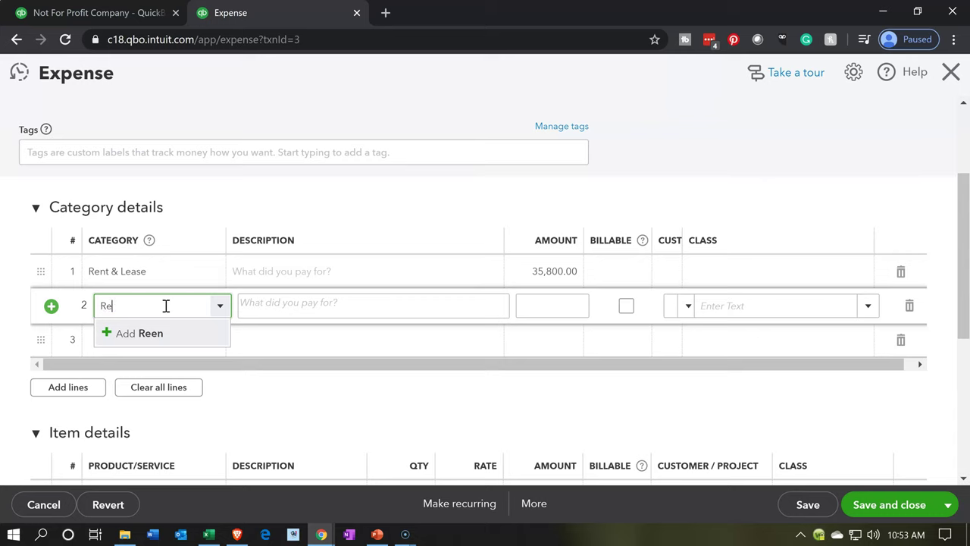
pyautogui.write('n')
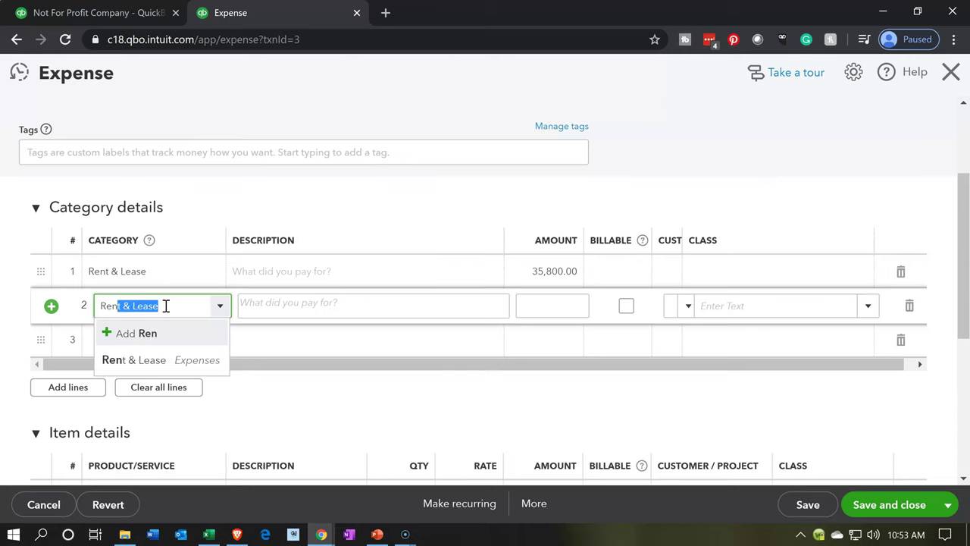
pyautogui.press('Tab')
pyautogui.press('Tab')
pyautogui.press('Tab')
pyautogui.press('Tab')
pyautogui.press('Tab')
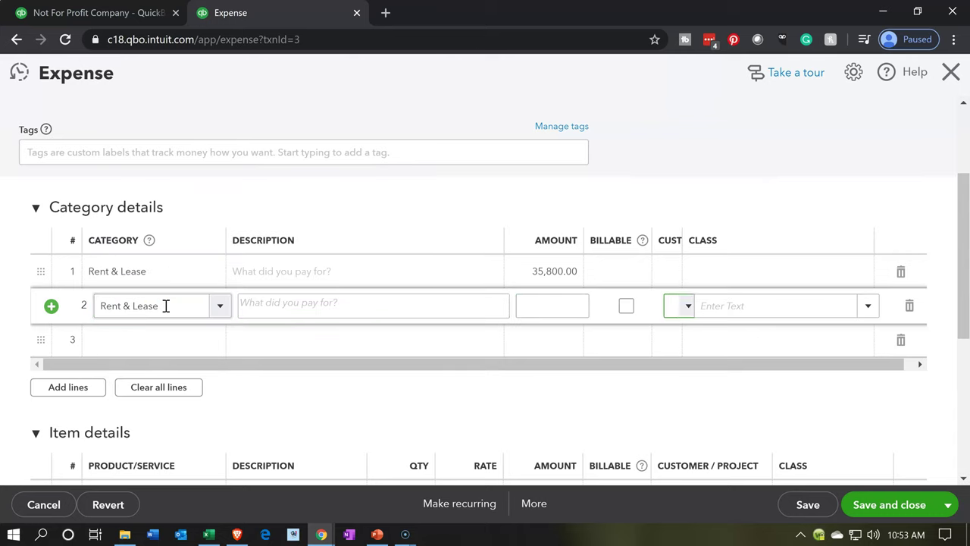
pyautogui.press('Tab')
pyautogui.write('Rent')
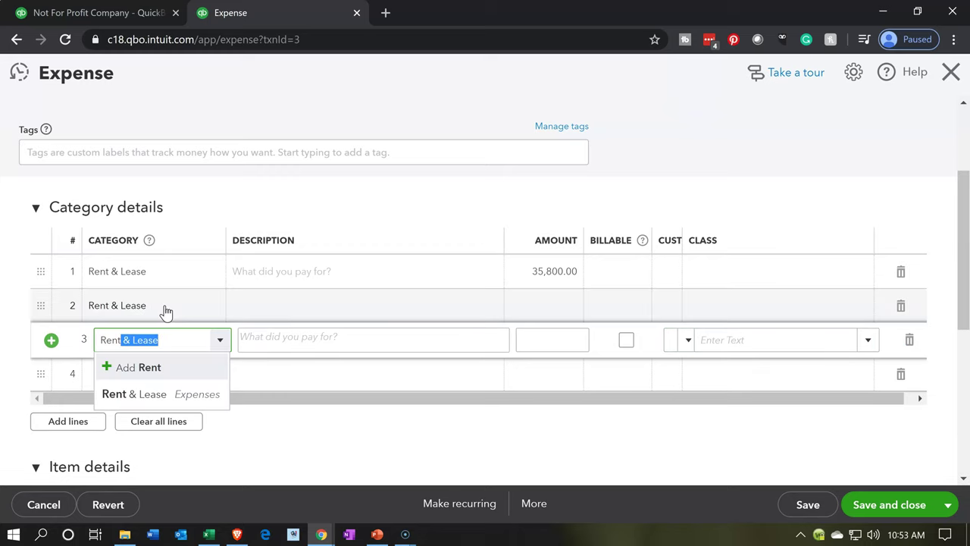
pyautogui.press('Tab')
pyautogui.press('Tab')
pyautogui.press('Tab')
pyautogui.press('Tab')
pyautogui.press('Tab')
pyautogui.press('Tab')
pyautogui.press('Tab')
# Step: Add Rent & Lease as the category on lines 4 and 5 of the expense
pyautogui.write('Ren')
pyautogui.press('Tab')
pyautogui.press('Tab')
pyautogui.press('Tab')
pyautogui.press('Tab')
pyautogui.press('Tab')
pyautogui.press('Tab')
pyautogui.press('Tab')
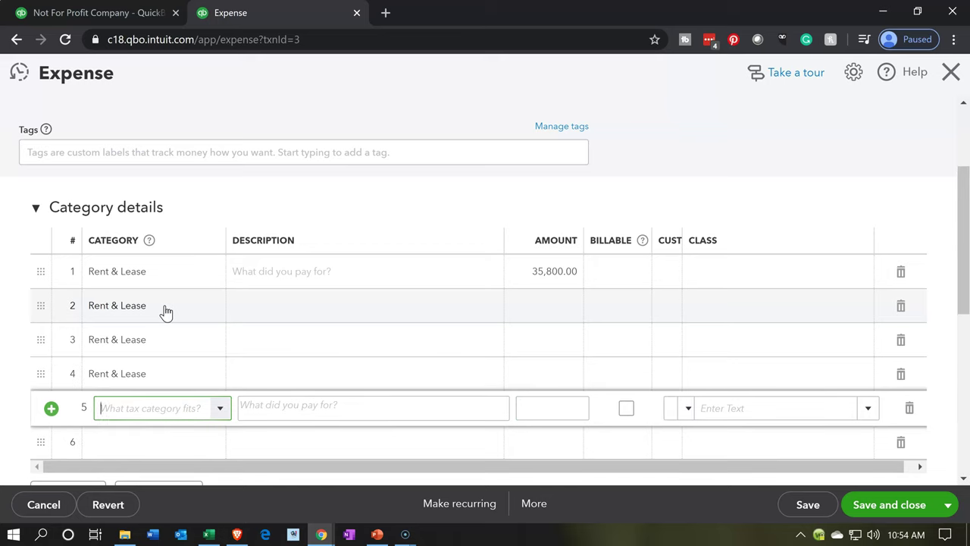
pyautogui.write('Rent & Lease')
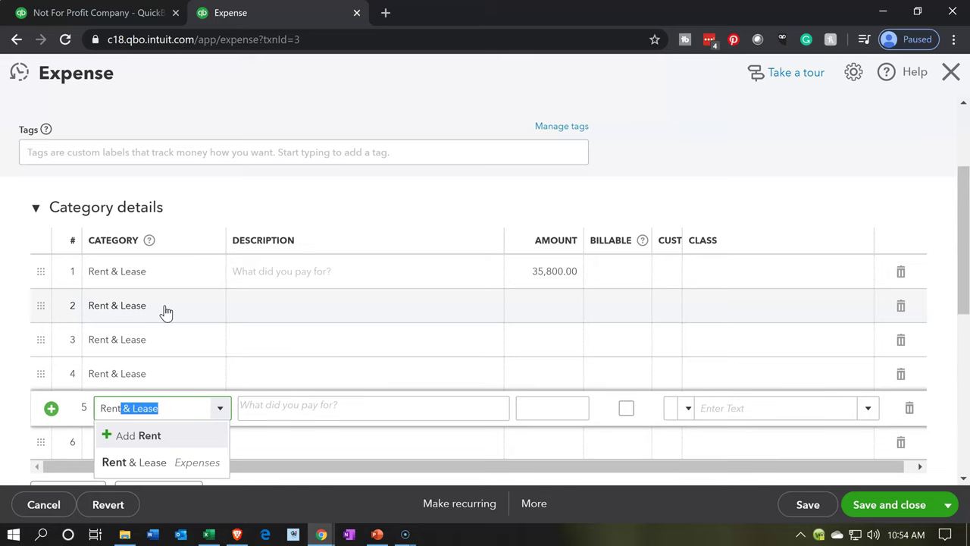
pyautogui.press('Tab')
pyautogui.press('Tab')
pyautogui.press('Tab')
pyautogui.press('Tab')
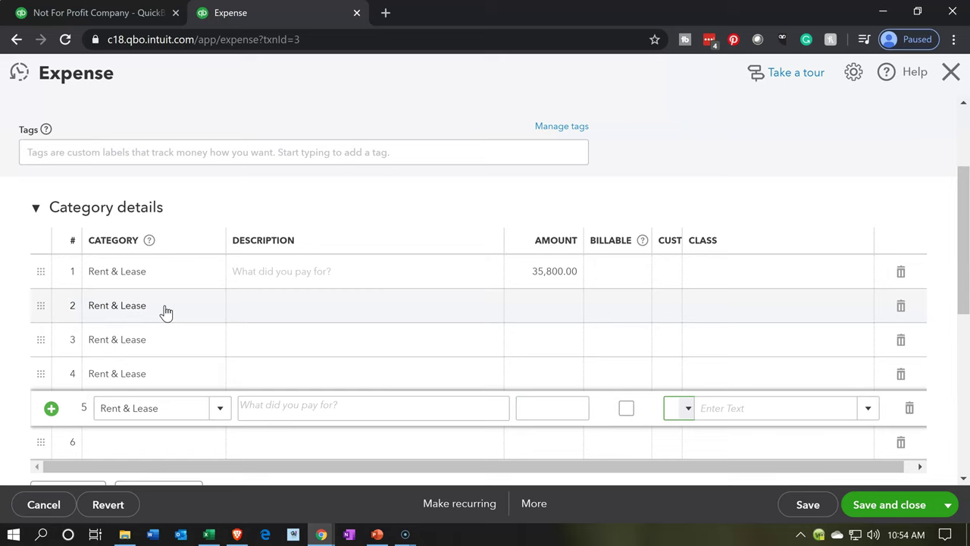
# Step: Assign the classes Unrestricted:Admin 20% to line 2 and Unrestricted:Fundraising 20% to line 3
pyautogui.click(727, 306)
pyautogui.click(869, 306)
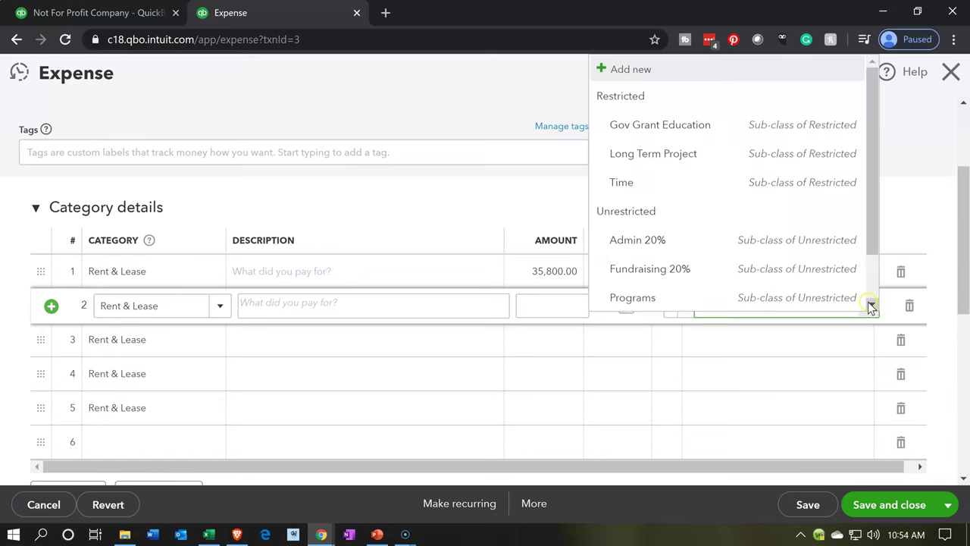
pyautogui.click(692, 241)
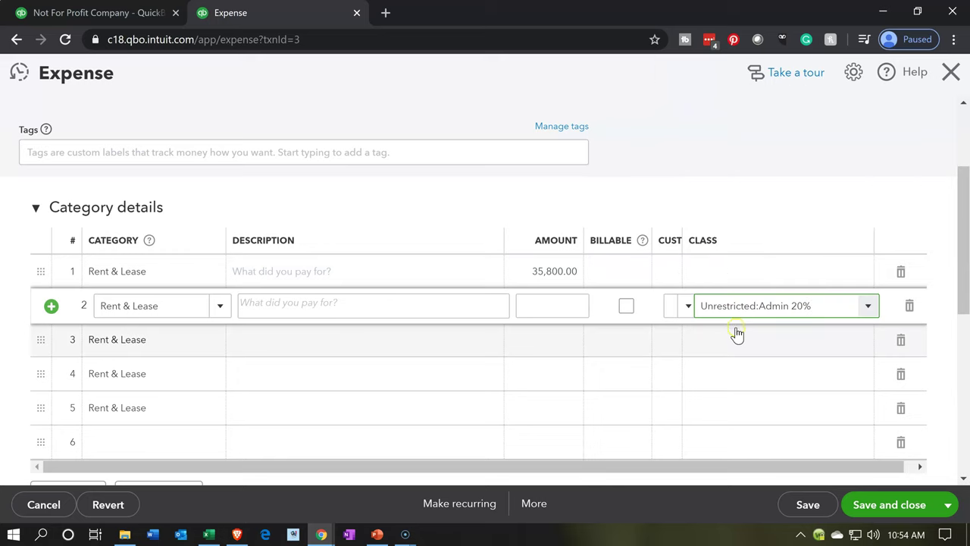
pyautogui.click(743, 338)
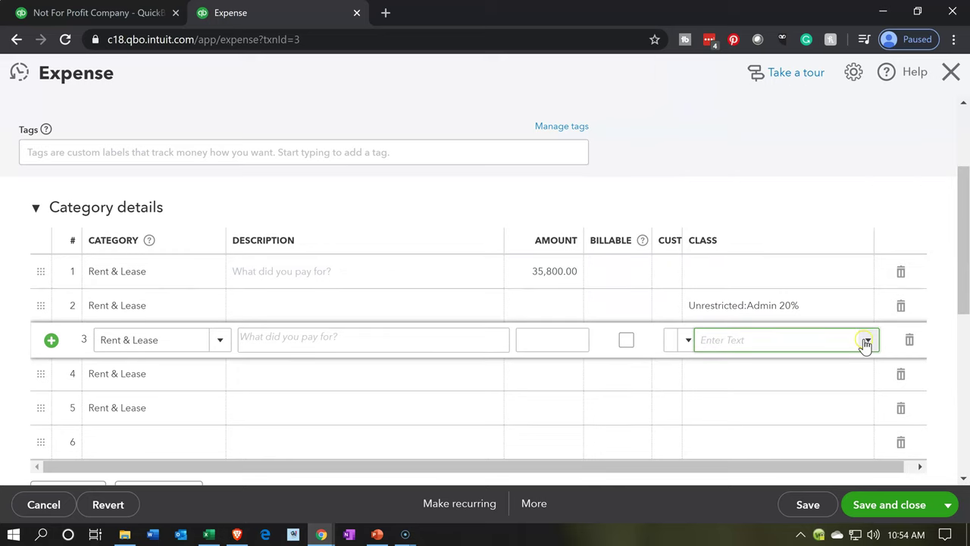
pyautogui.click(866, 341)
pyautogui.click(755, 300)
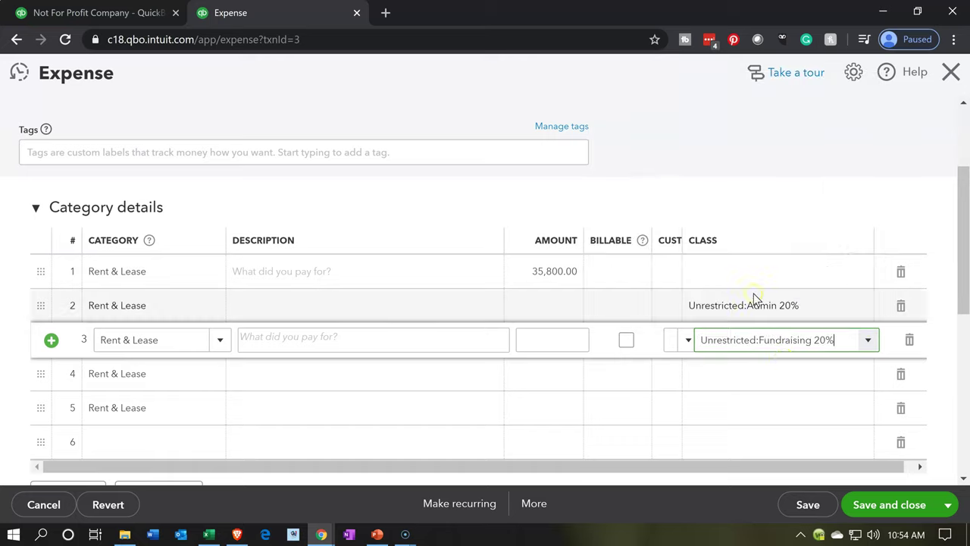
# Step: Assign the Programs sub-classes Community Service 20% to line 4 and Education 40% to line 5
pyautogui.click(795, 379)
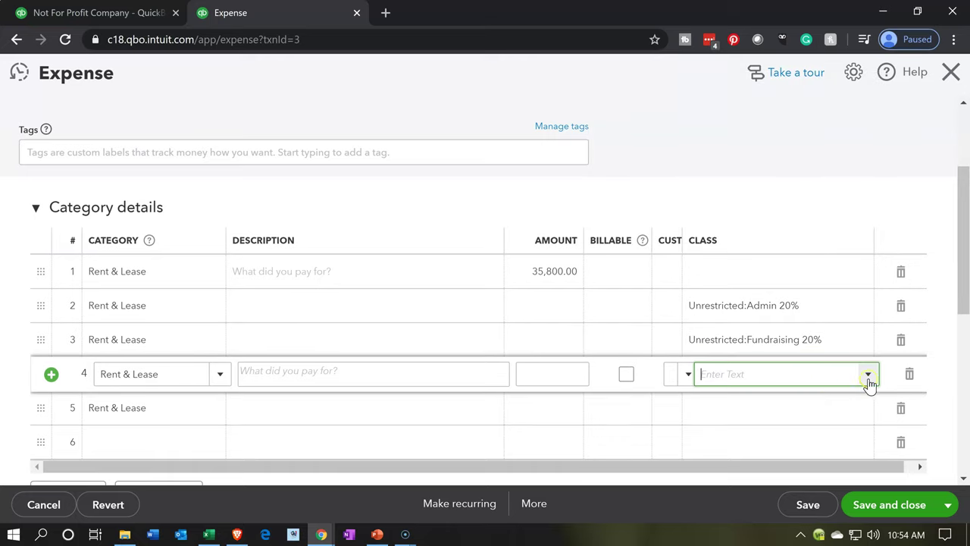
pyautogui.click(868, 376)
pyautogui.scroll(-1, 783, 321)
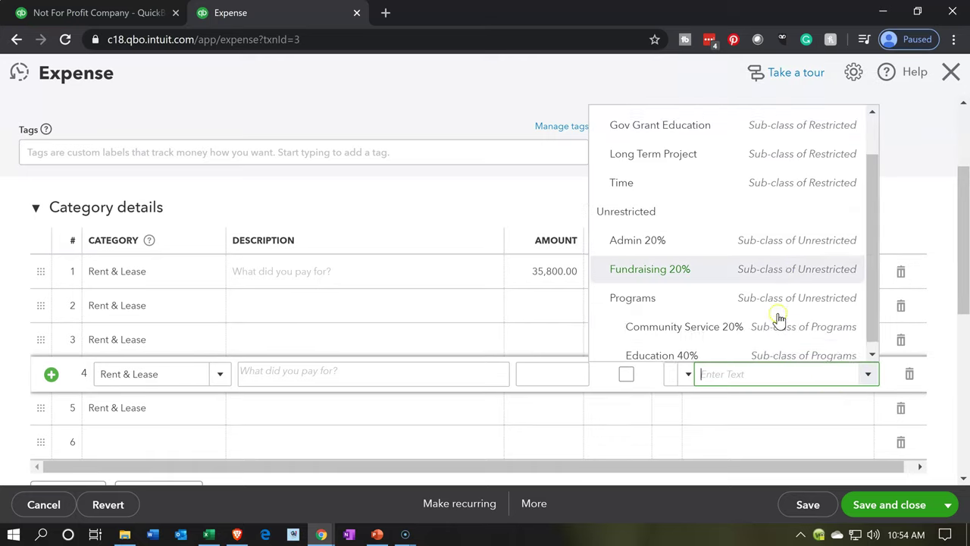
pyautogui.click(708, 327)
pyautogui.click(825, 411)
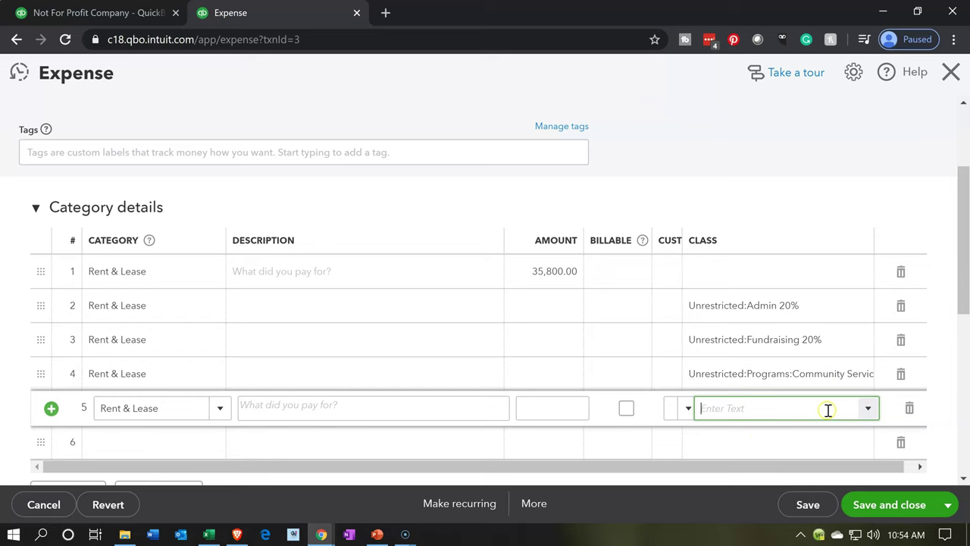
pyautogui.click(869, 409)
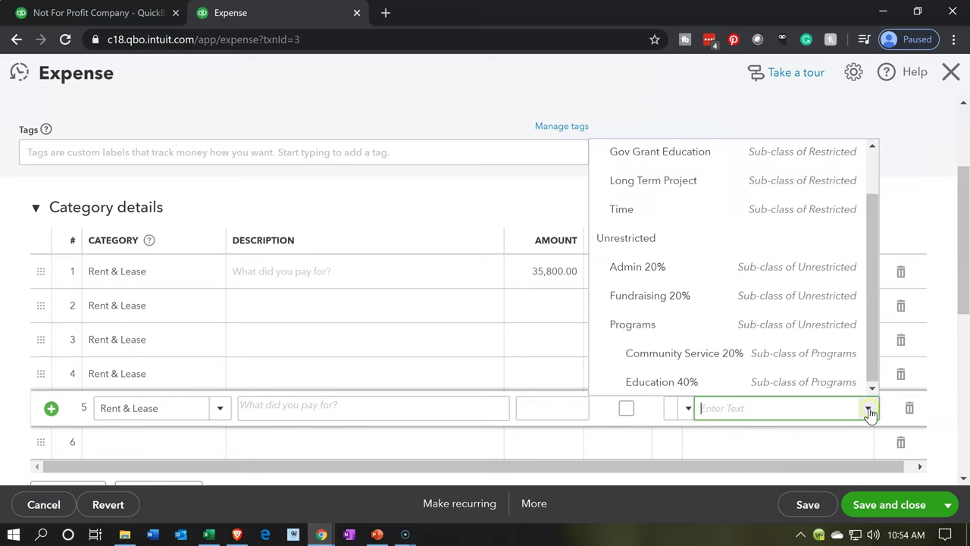
pyautogui.click(687, 383)
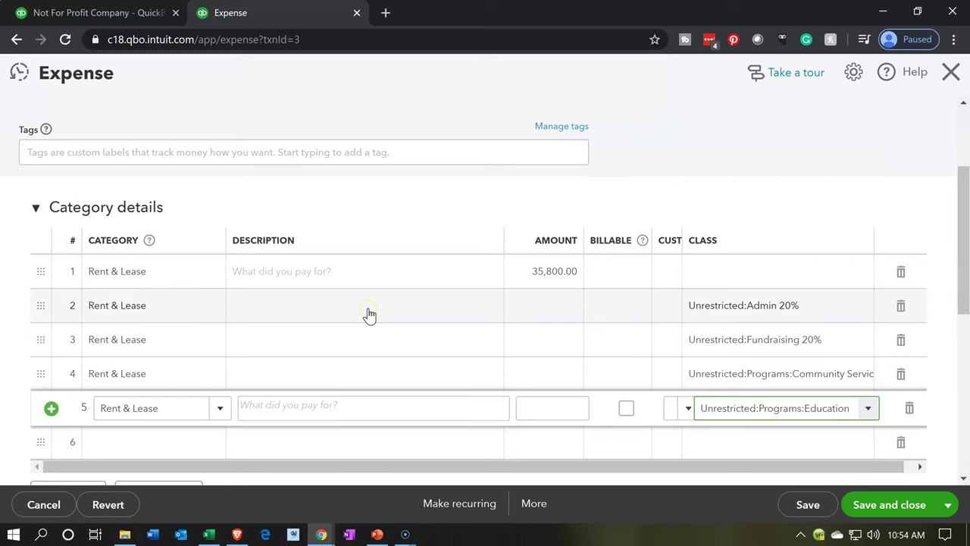
# Step: Open Calculator, keep it on top of the expense, and calculate 20% of 35,800
pyautogui.press('XF86Calculator')
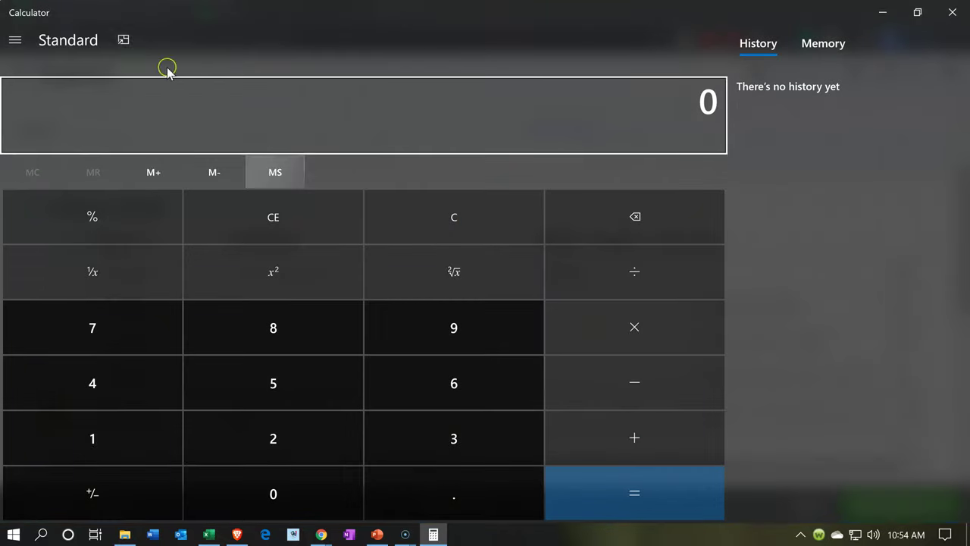
pyautogui.click(122, 42)
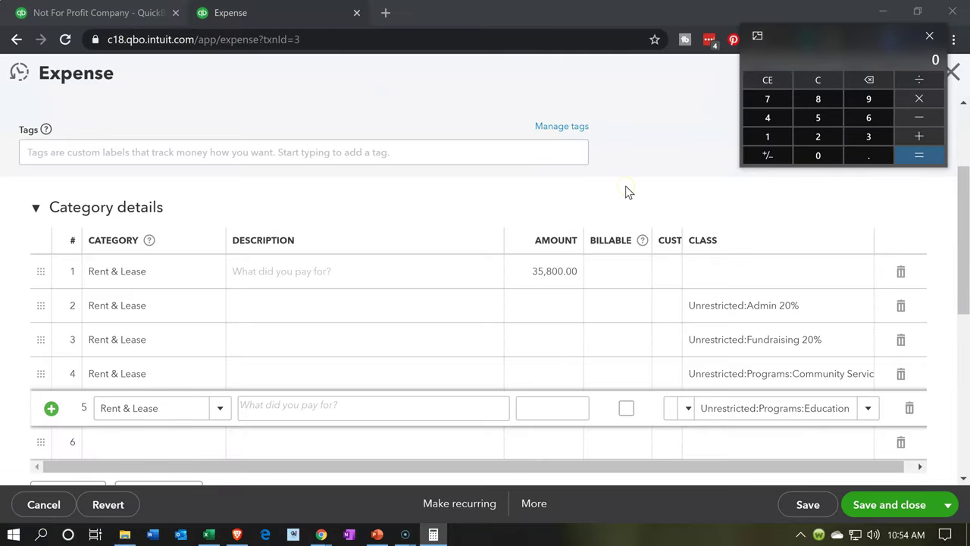
pyautogui.write('35800')
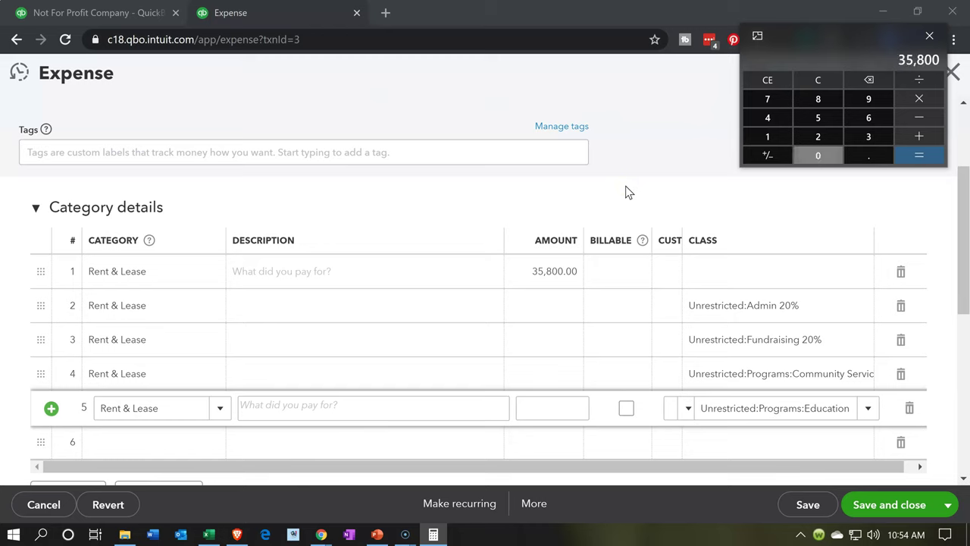
pyautogui.write('.2')
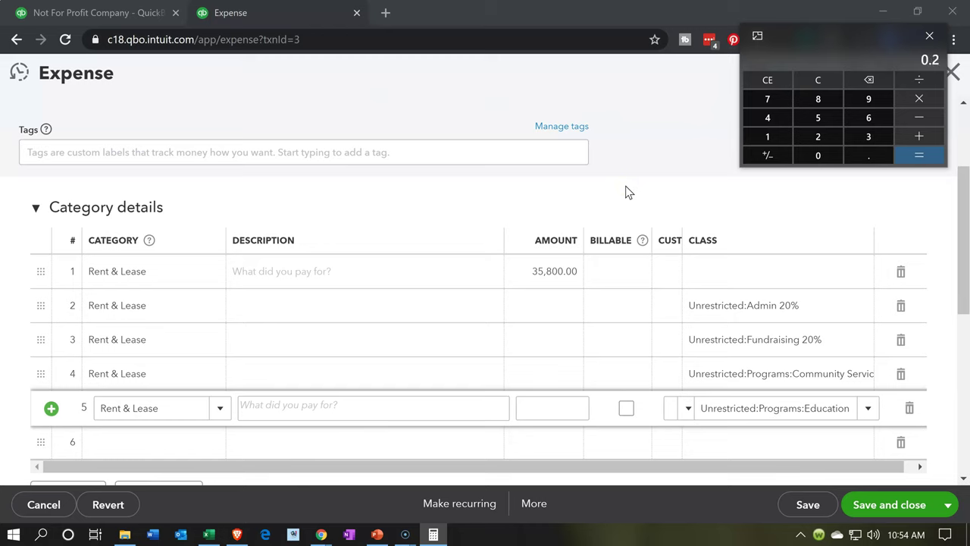
pyautogui.click(613, 211)
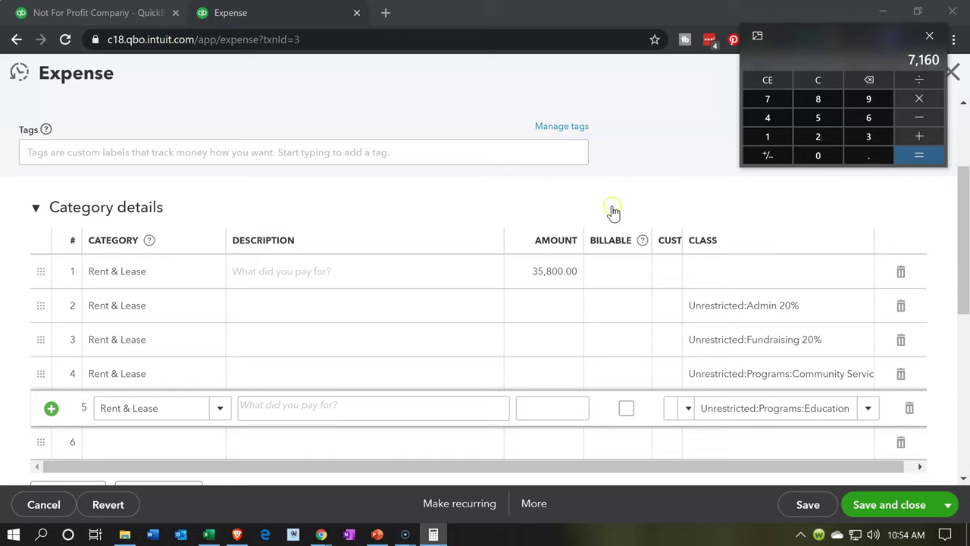
# Step: Enter 7,160 as the amount for the Admin, Fundraising and Community Service lines 2, 3 and 4 of the expense
pyautogui.click(548, 303)
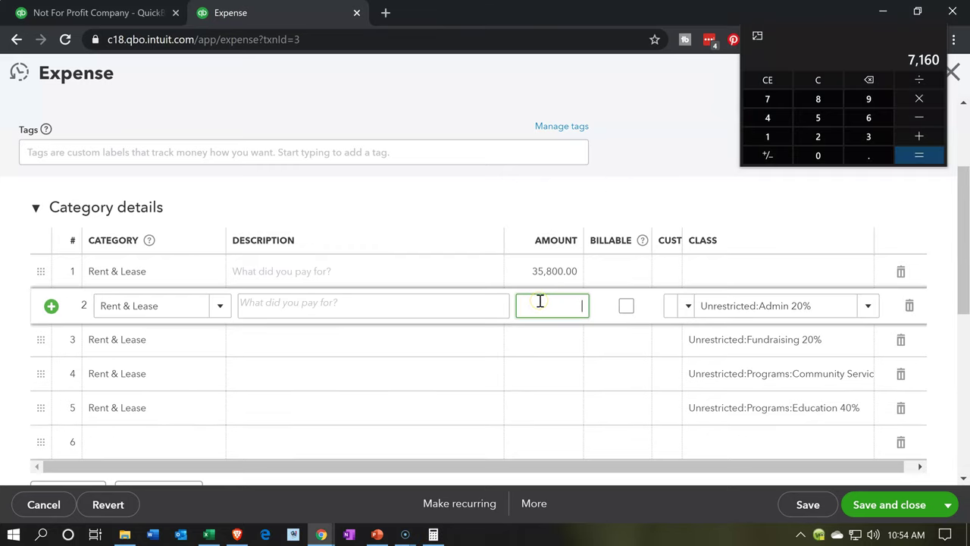
pyautogui.click(526, 338)
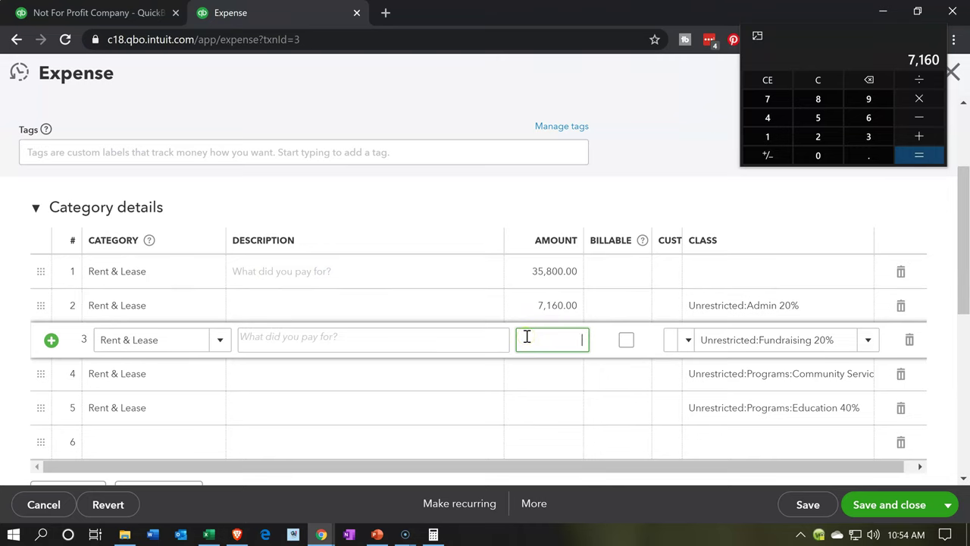
pyautogui.click(538, 382)
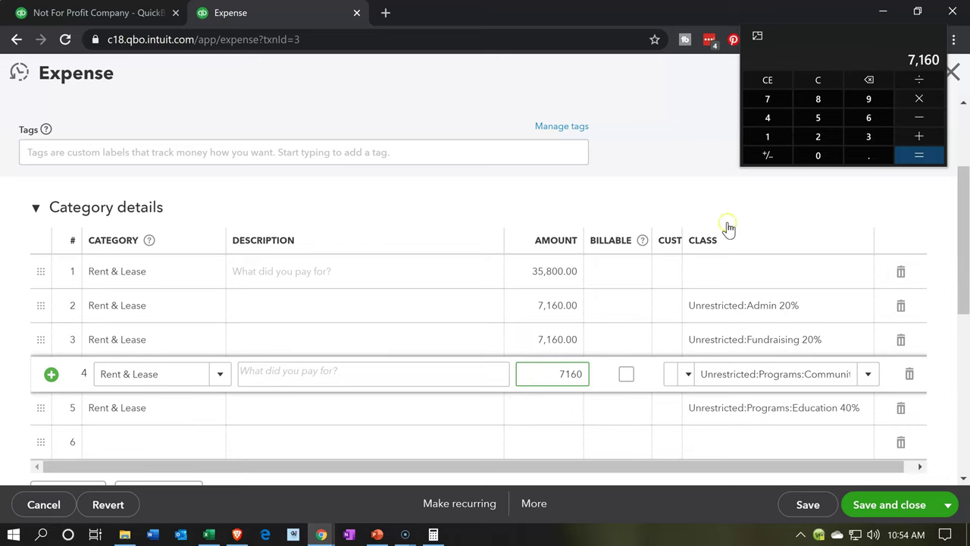
# Step: Calculate 40% of 35,800 in Calculator and enter 14,320 as the amount for the Education line 5
pyautogui.click(808, 85)
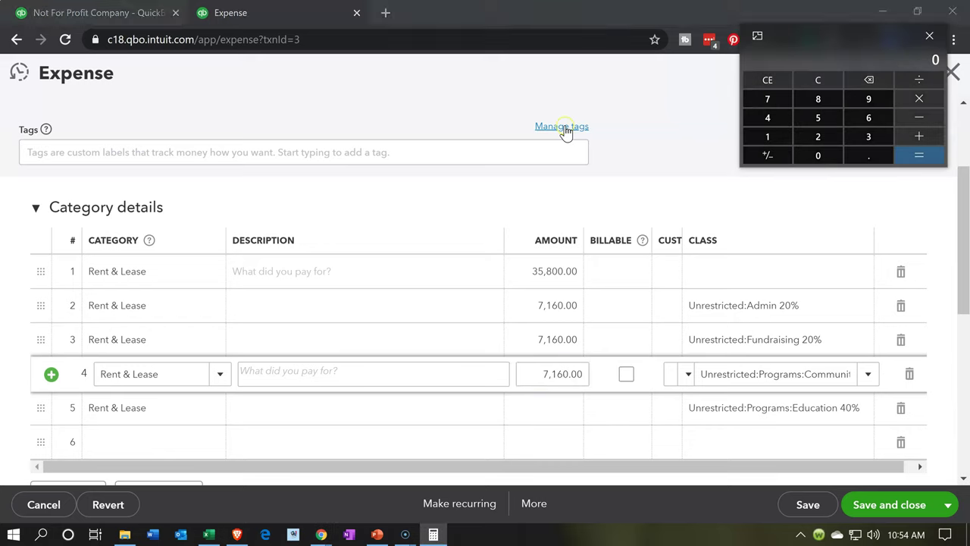
pyautogui.write('35800*.4')
pyautogui.press('Return')
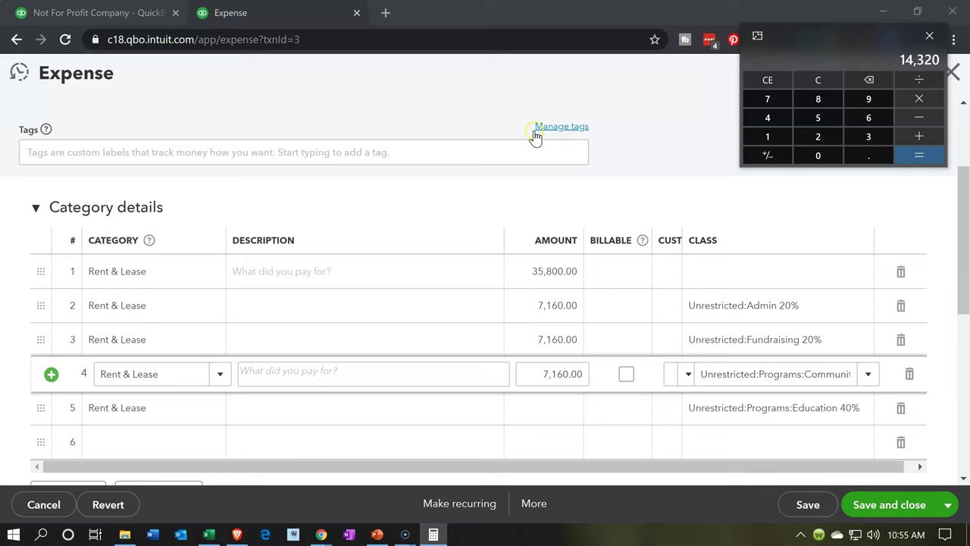
pyautogui.click(534, 407)
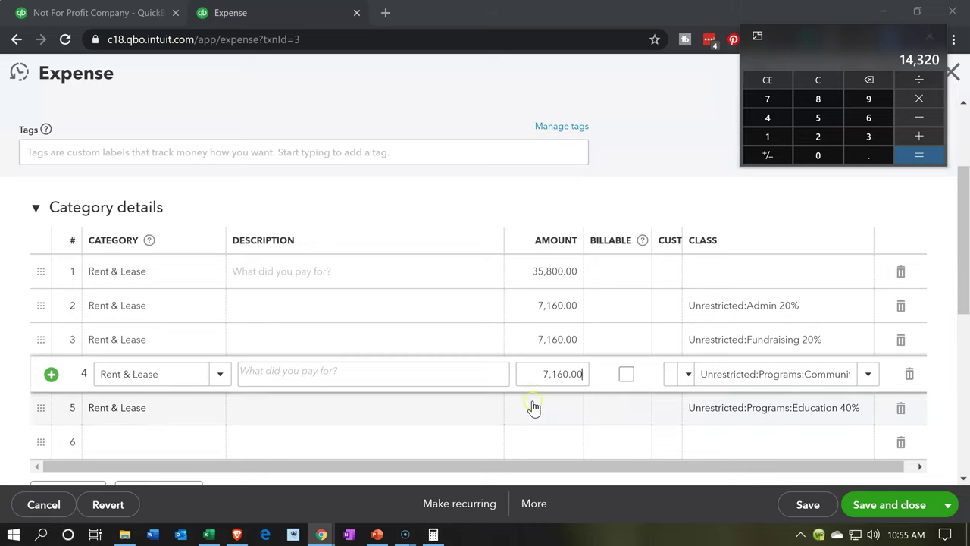
pyautogui.click(533, 407)
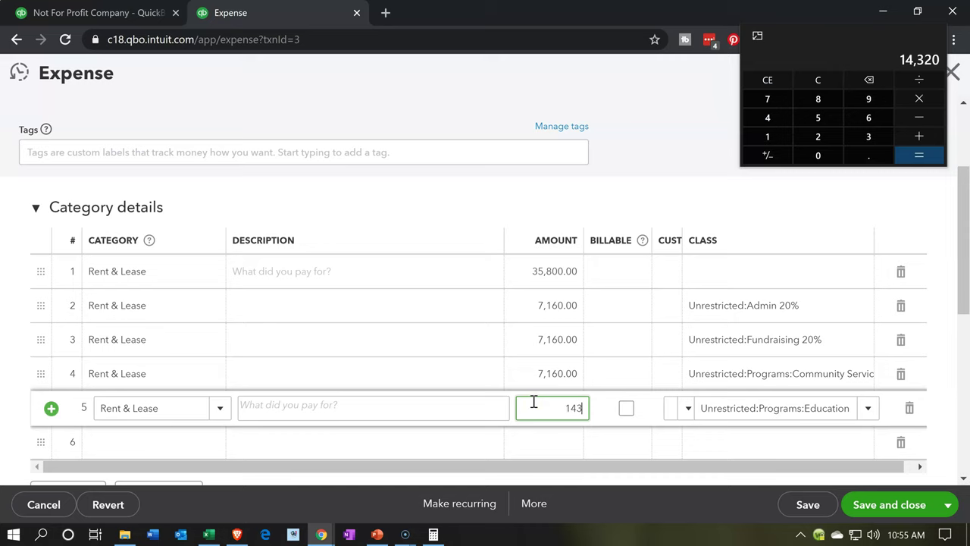
pyautogui.write('14320')
pyautogui.press('Tab')
# Step: Switch to the Excel worksheet, close Calculator, and fill the Rent Expense row from T18 across to the Total column with light green
pyautogui.click(208, 534)
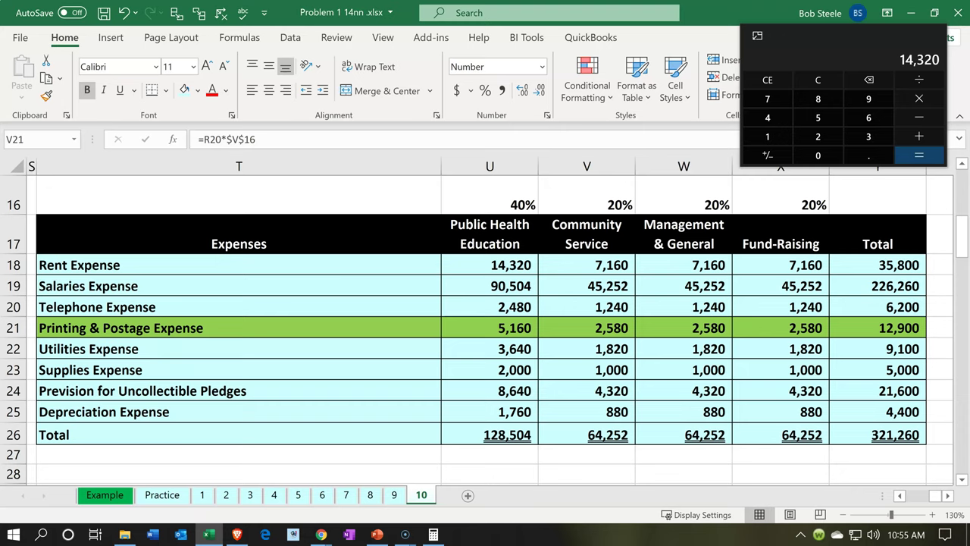
pyautogui.click(210, 534)
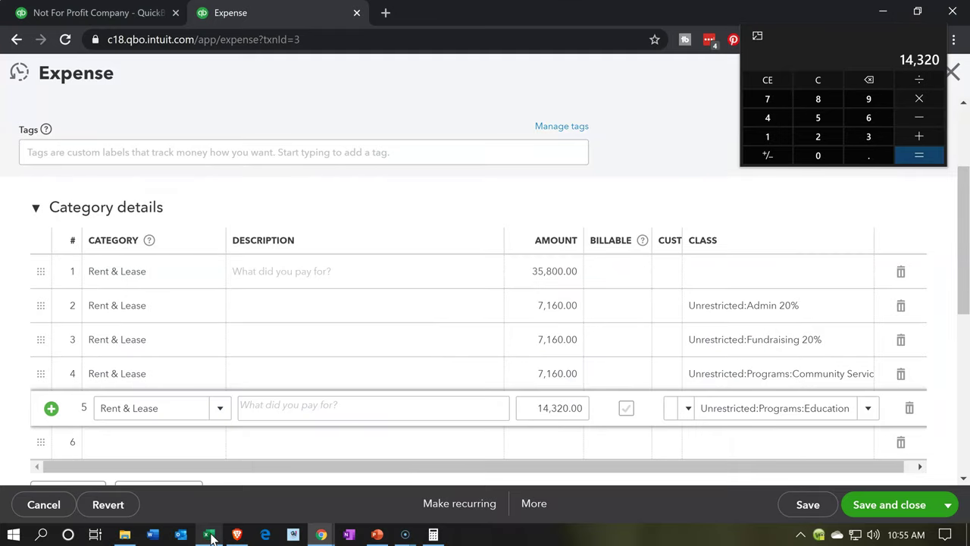
pyautogui.click(209, 534)
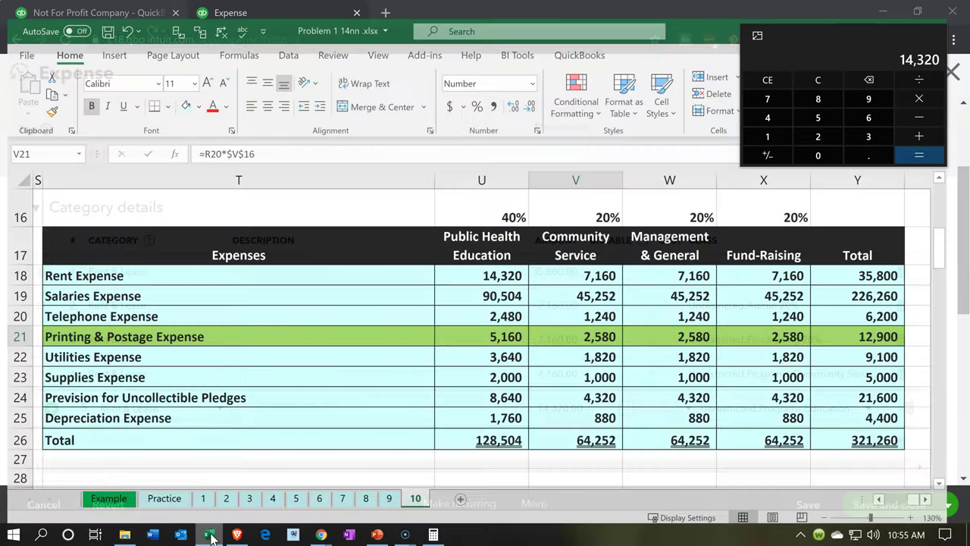
pyautogui.moveTo(356, 265); pyautogui.dragTo(876, 268)
pyautogui.rightClick(881, 272)
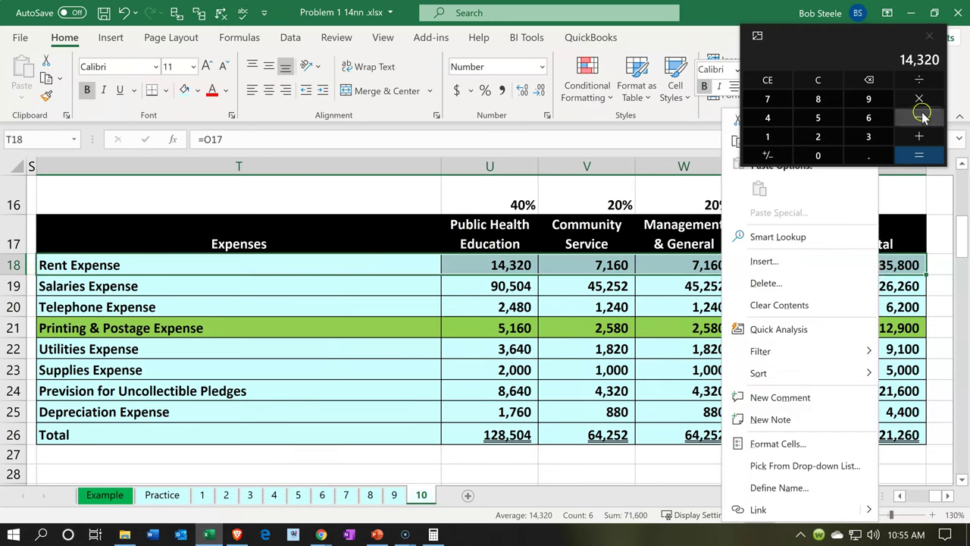
pyautogui.click(931, 35)
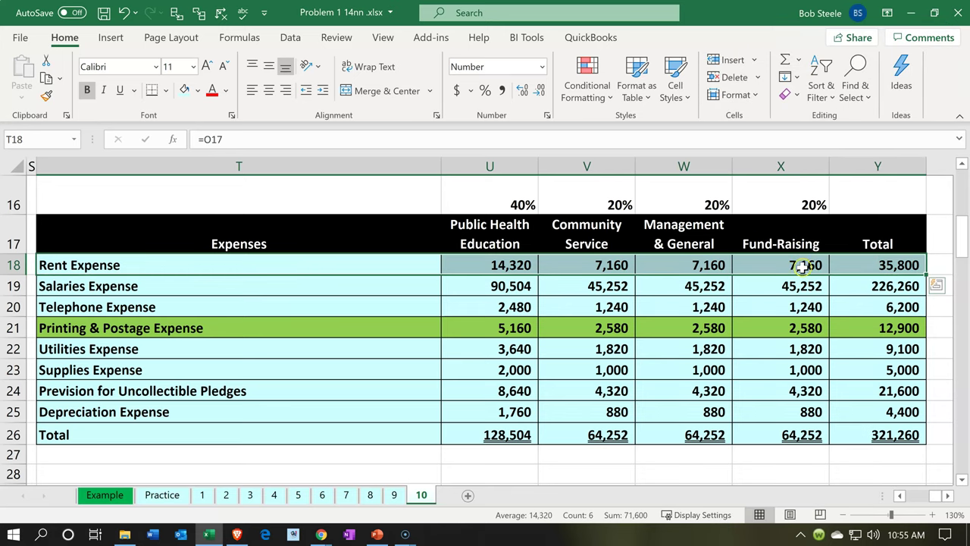
pyautogui.rightClick(802, 263)
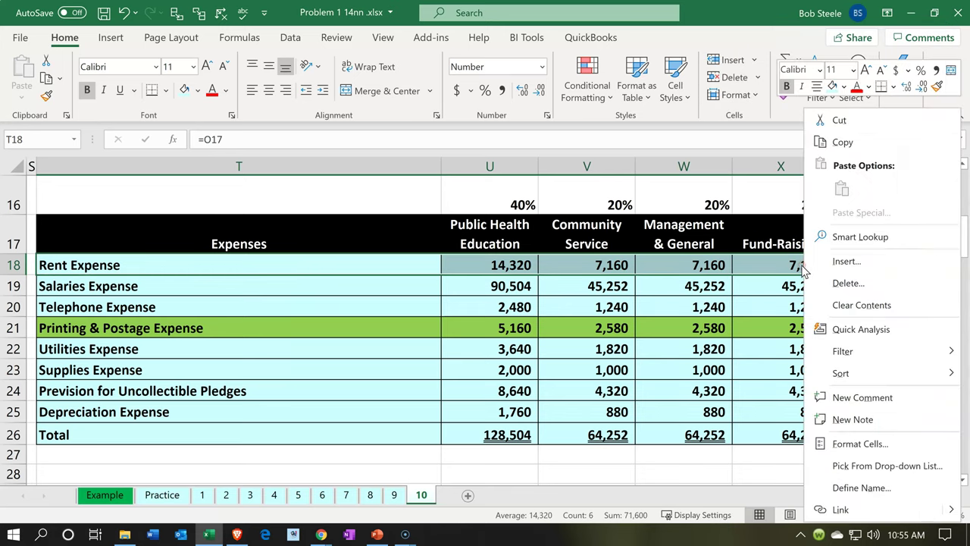
pyautogui.click(844, 85)
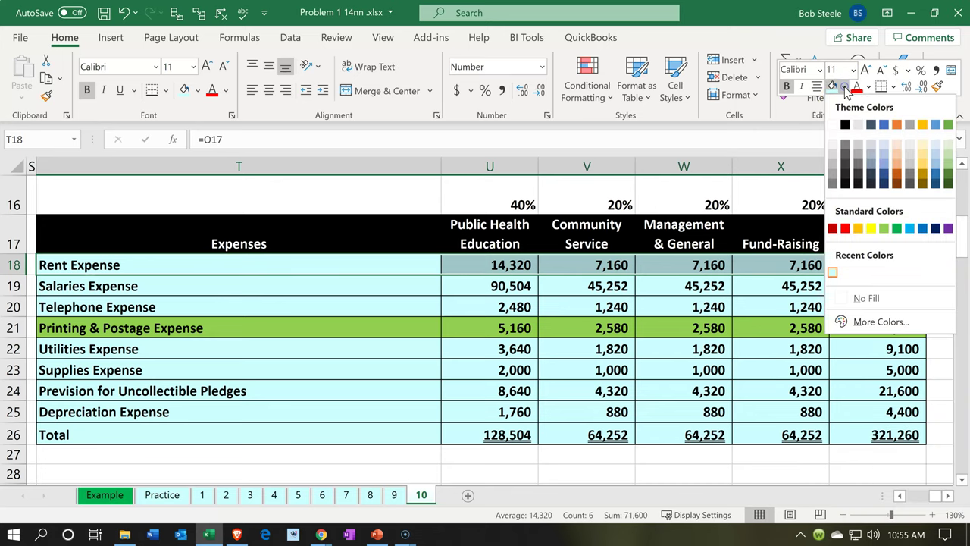
pyautogui.click(883, 228)
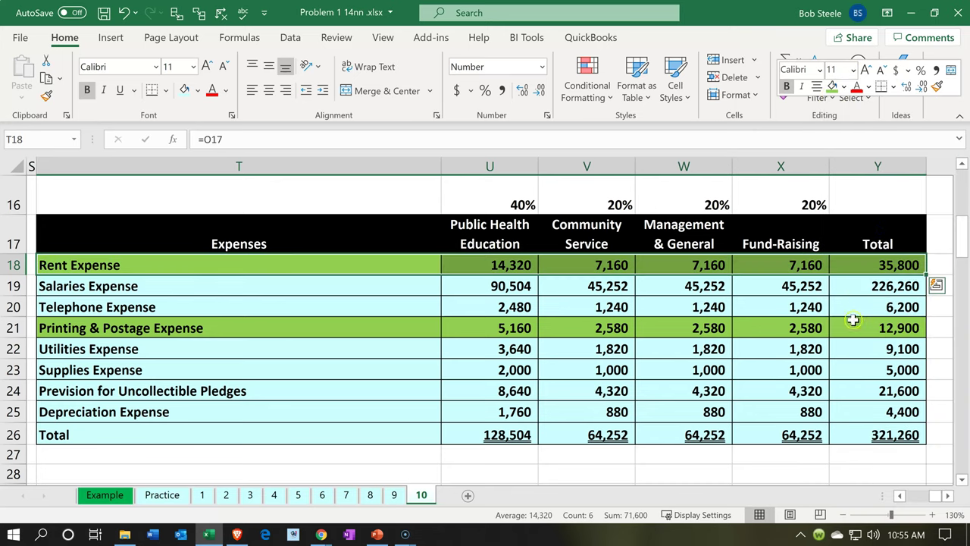
# Step: Set the fill of the Printing & Postage Expense row back to the recently used light blue
pyautogui.moveTo(846, 327); pyautogui.dragTo(361, 326)
pyautogui.rightClick(362, 326)
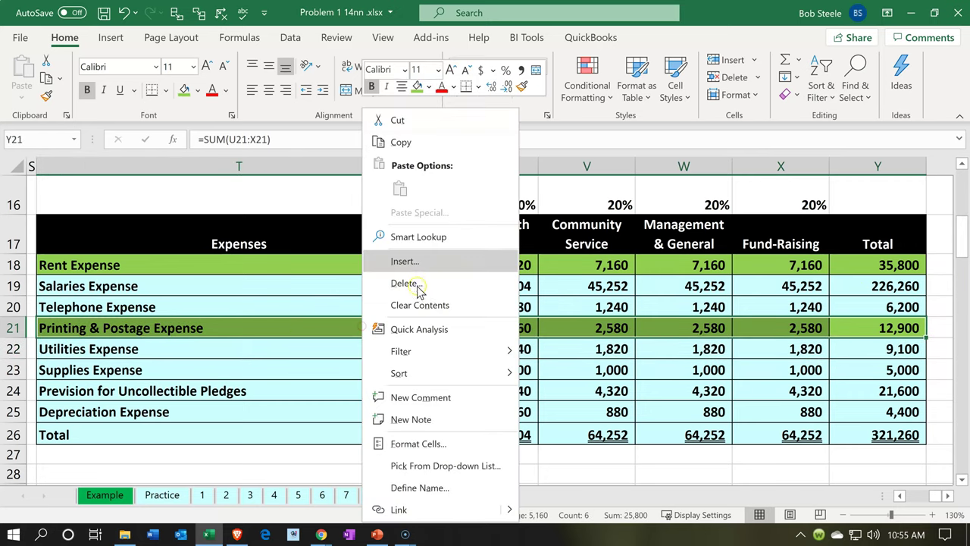
pyautogui.click(429, 86)
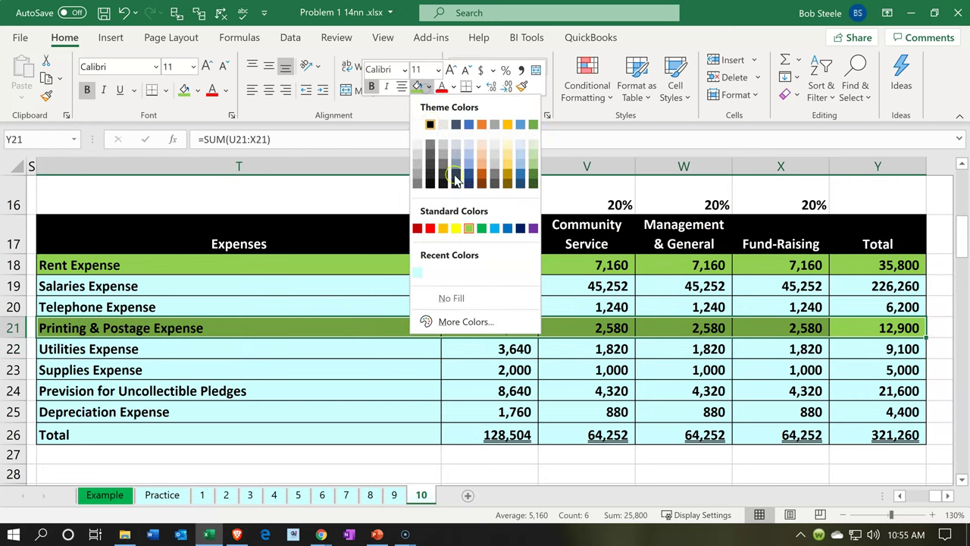
pyautogui.click(416, 273)
pyautogui.click(382, 307)
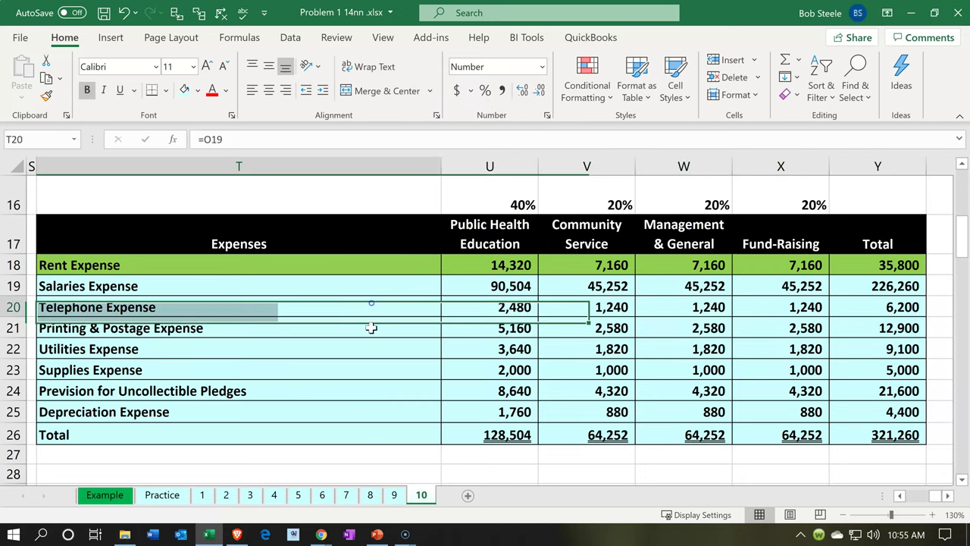
# Step: Return to the QuickBooks expense and delete the original 35,800.00 Rent & Lease line that has no class
pyautogui.click(207, 532)
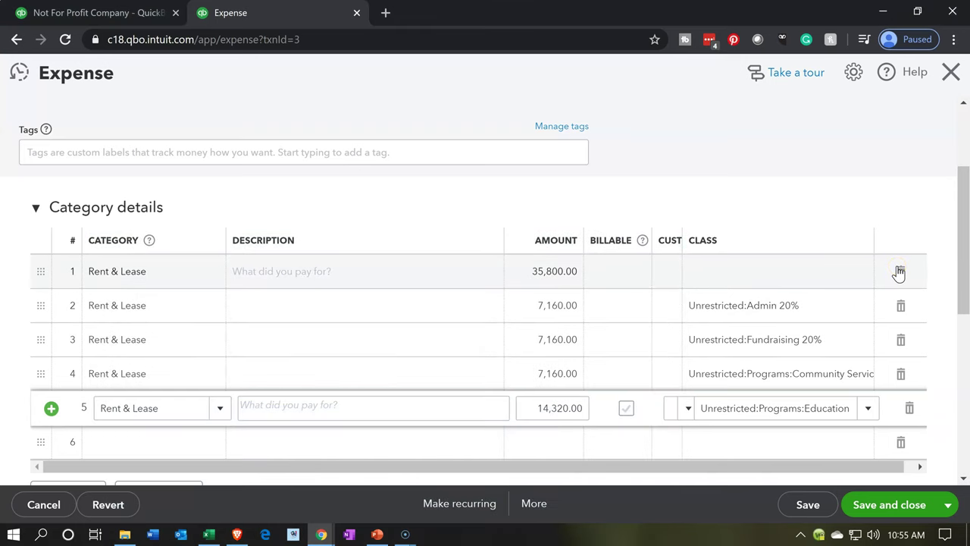
pyautogui.scroll(2, 897, 273)
pyautogui.scroll(-2, 901, 281)
pyautogui.click(901, 273)
pyautogui.scroll(2, 903, 282)
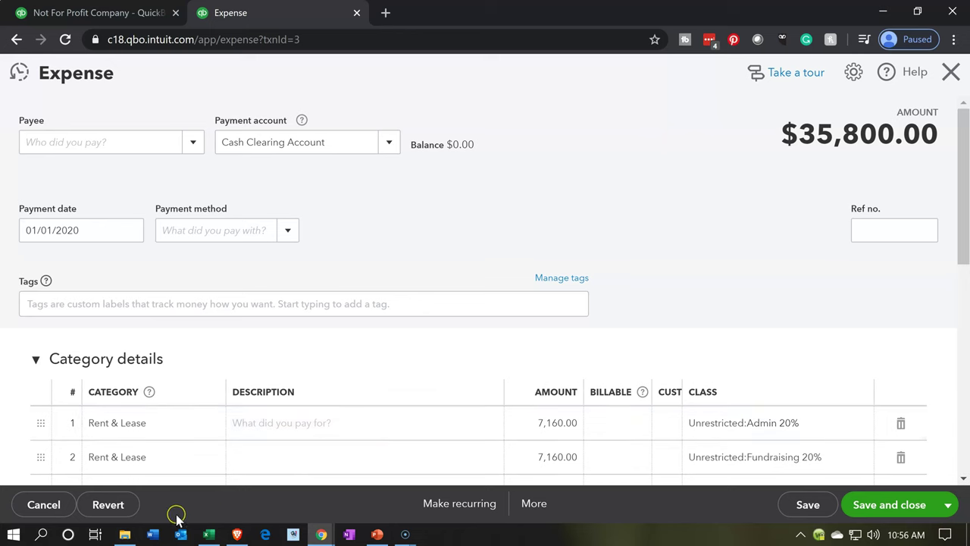
# Step: Check the expense against the Rent Expense row in the Excel worksheet, and save and close the expense
pyautogui.click(209, 536)
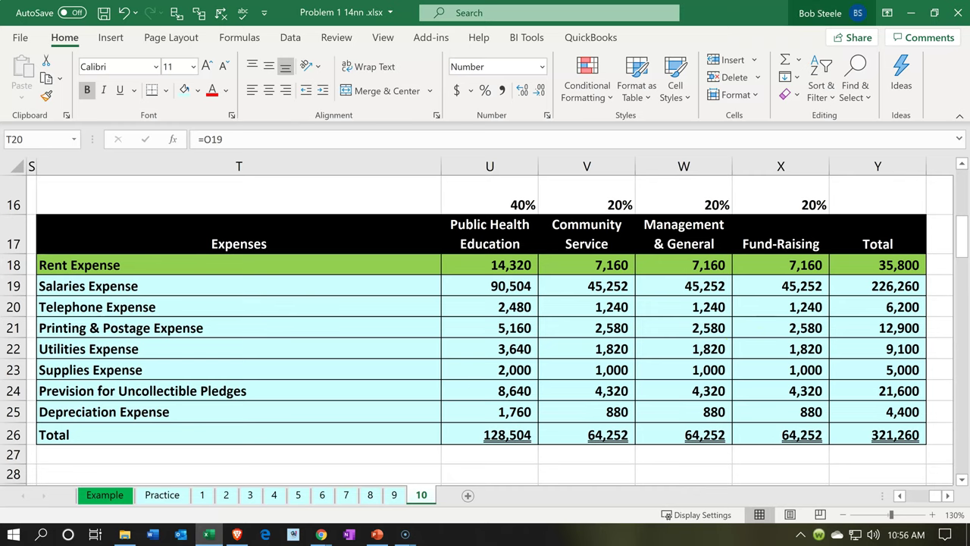
pyautogui.click(908, 12)
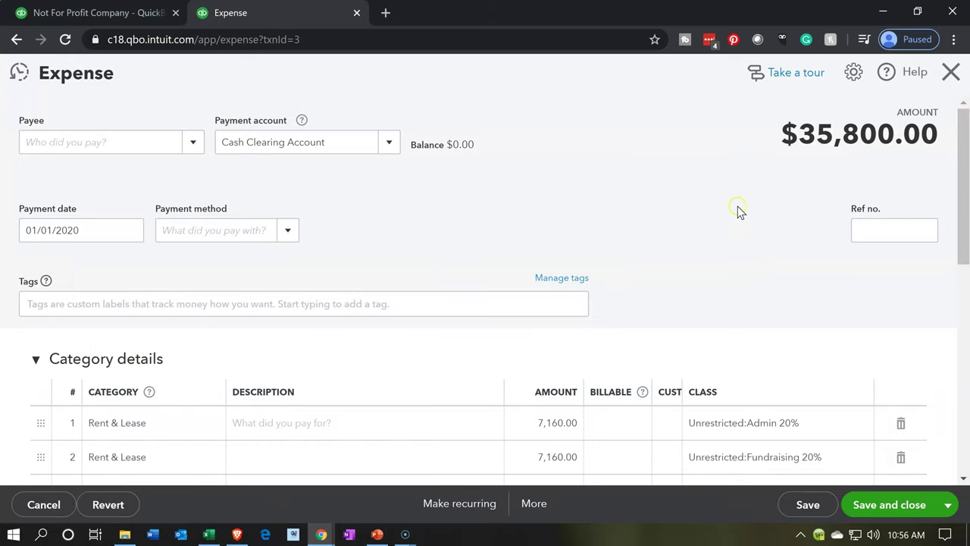
pyautogui.scroll(-3, 720, 250)
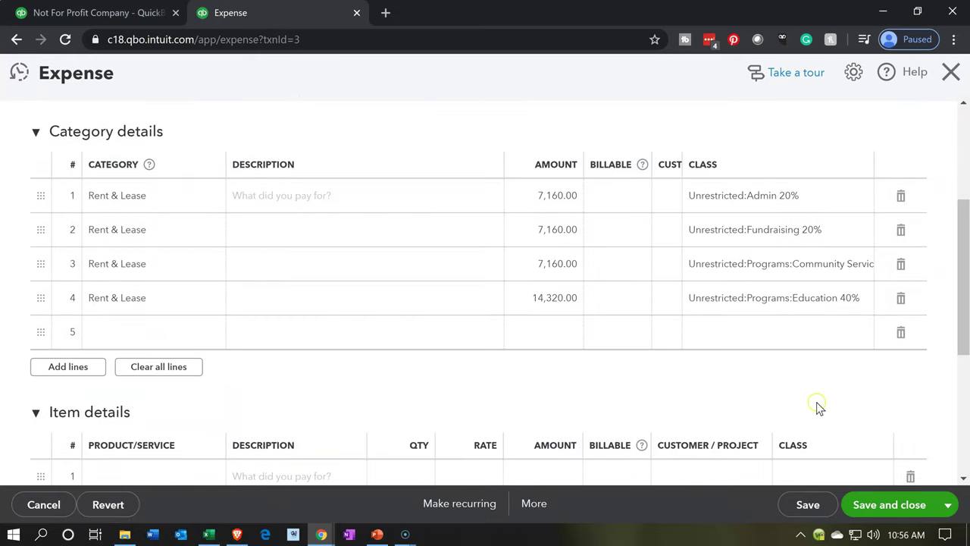
pyautogui.click(862, 501)
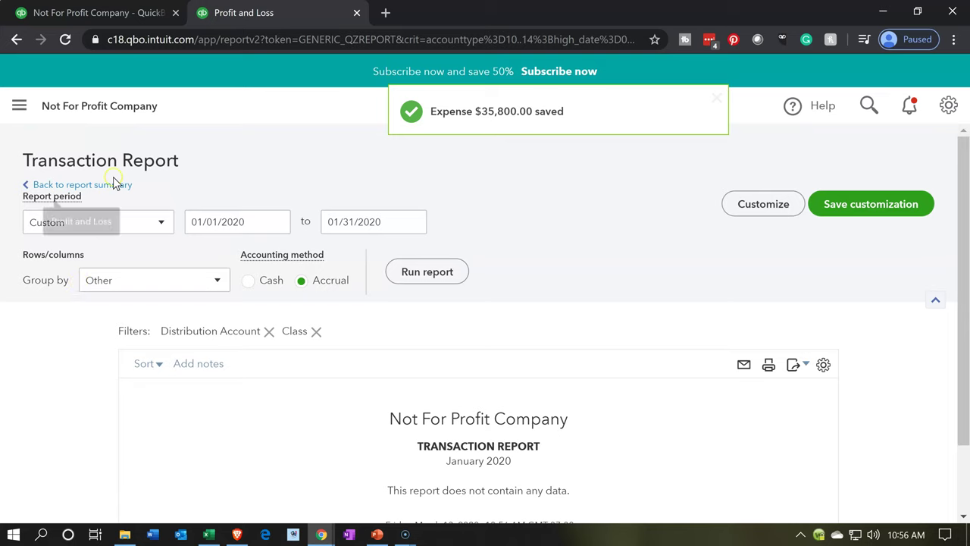
# Step: Return to the report summary, and rerun the by-class Profit and Loss report in the other browser tab to review the updated class columns
pyautogui.click(107, 185)
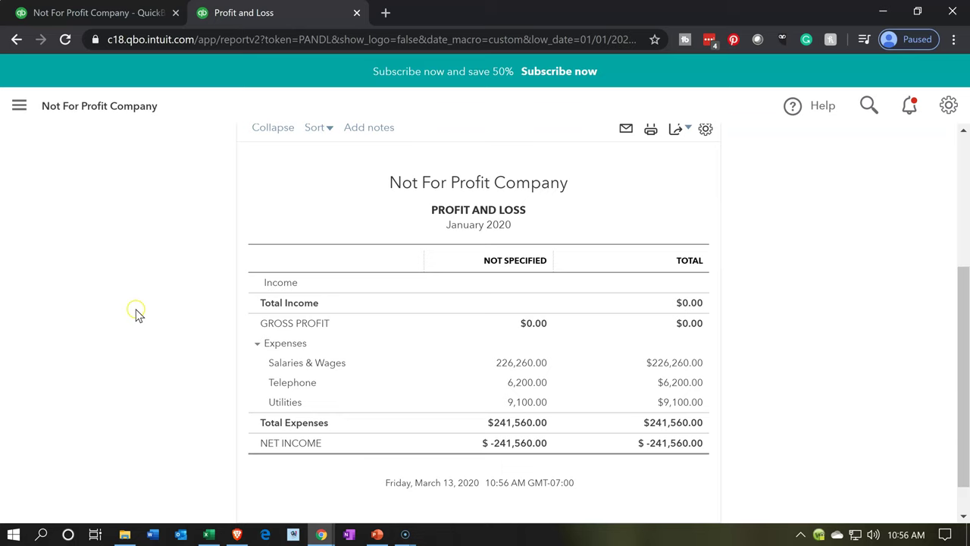
pyautogui.click(113, 9)
pyautogui.scroll(3, 757, 270)
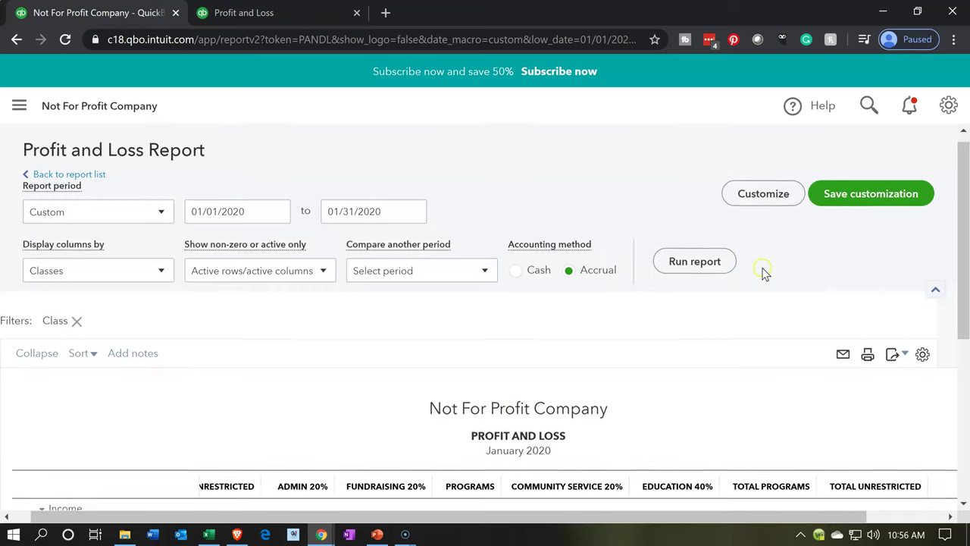
pyautogui.click(695, 275)
pyautogui.scroll(-3, 697, 282)
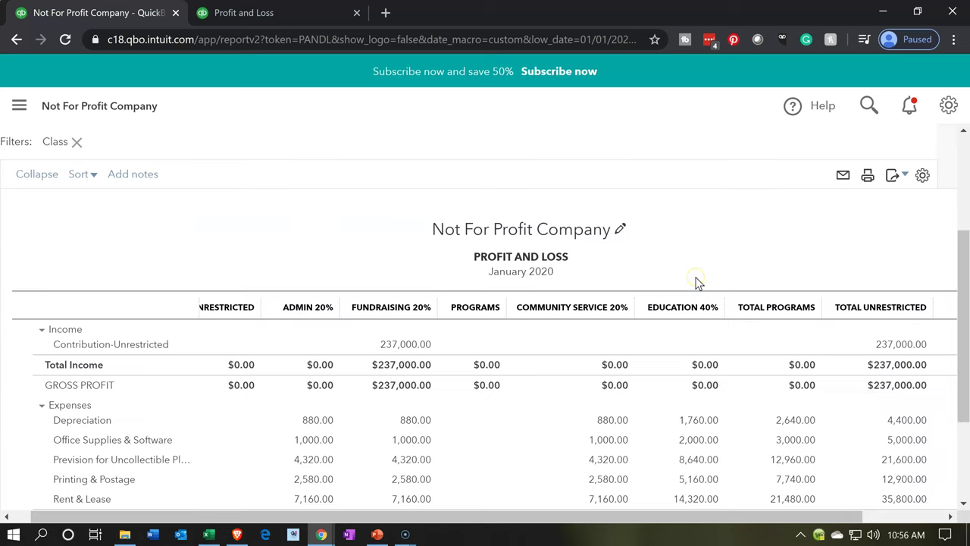
pyautogui.scroll(-1, 697, 281)
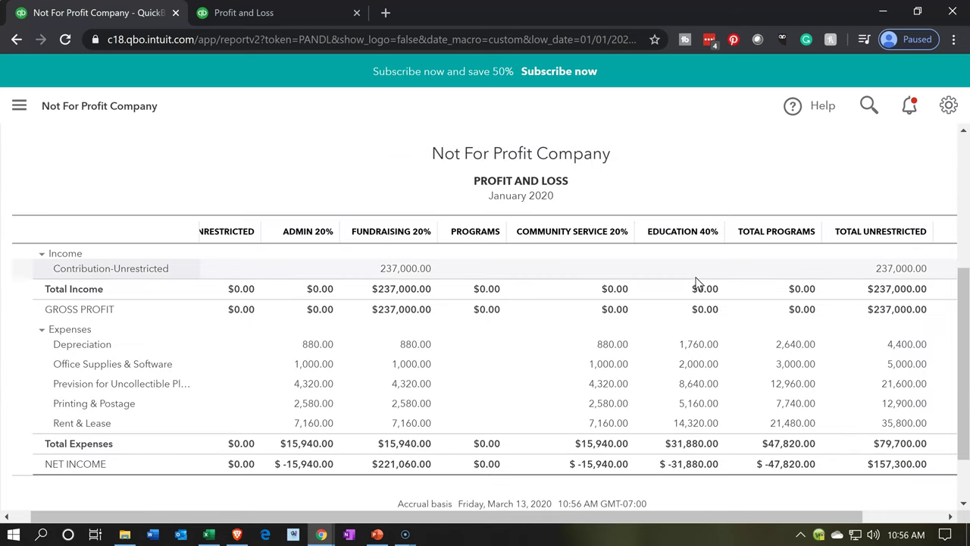
pyautogui.click(451, 426)
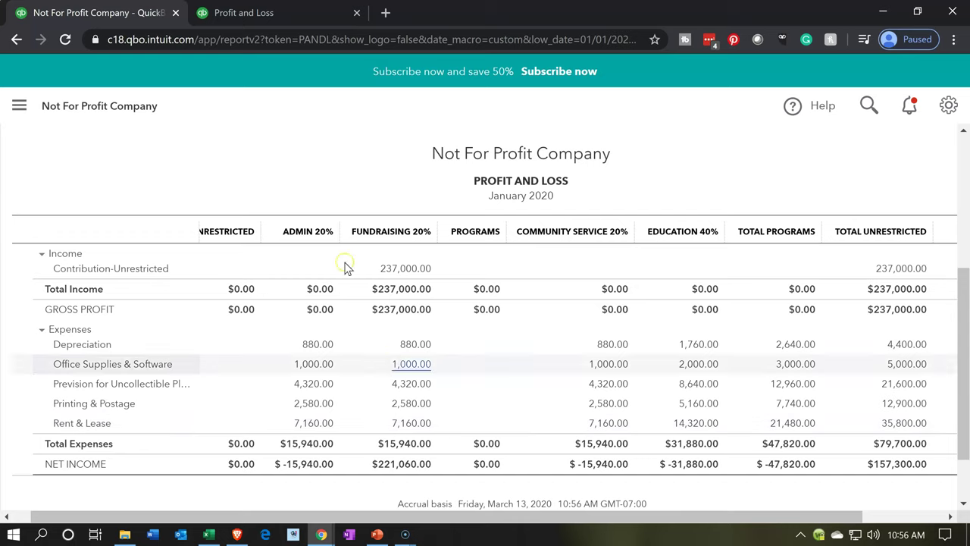
pyautogui.click(294, 77)
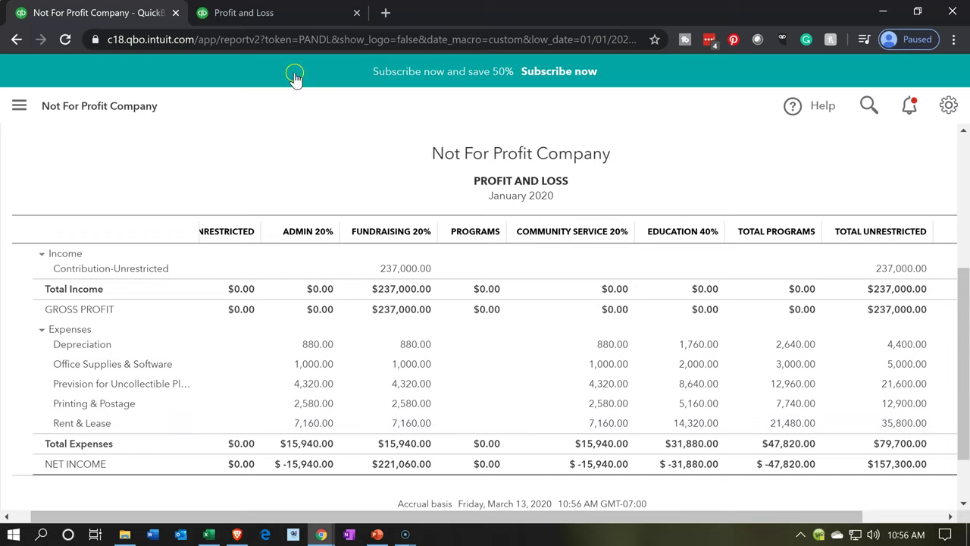
# Step: Open the 01/06/2020 Salaries & Wages expense behind the Not Specified column of the other Profit and Loss report, down to its category details
pyautogui.click(287, 24)
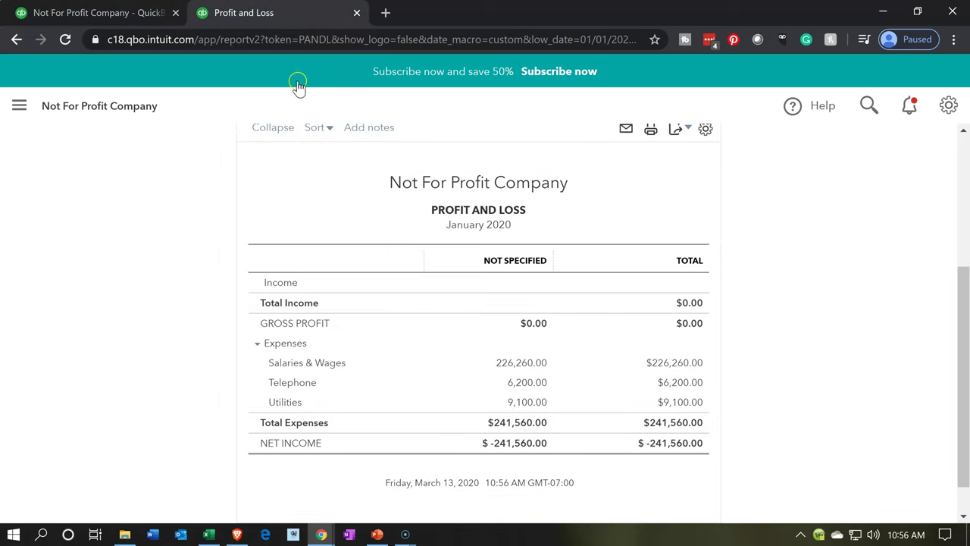
pyautogui.click(511, 365)
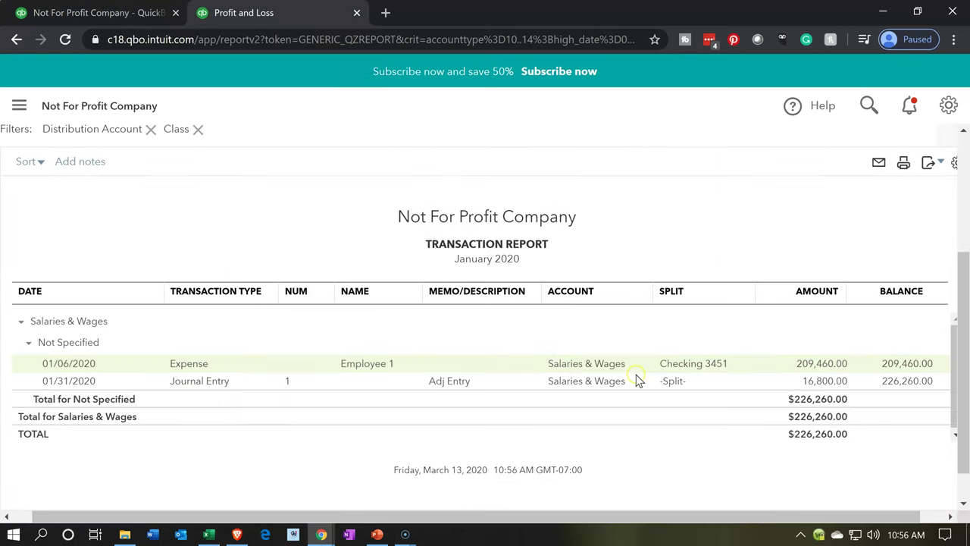
pyautogui.click(814, 365)
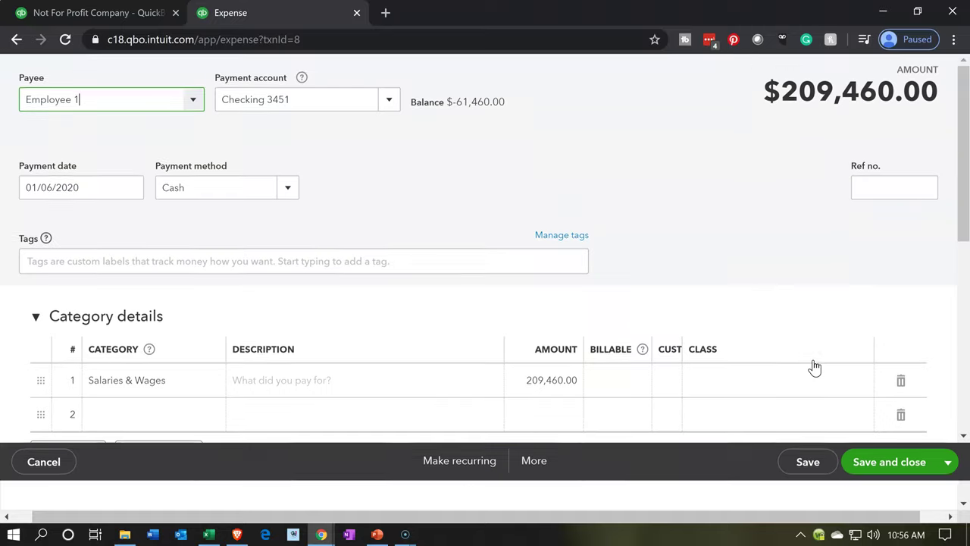
pyautogui.scroll(-1, 201, 333)
pyautogui.scroll(-1, 201, 333)
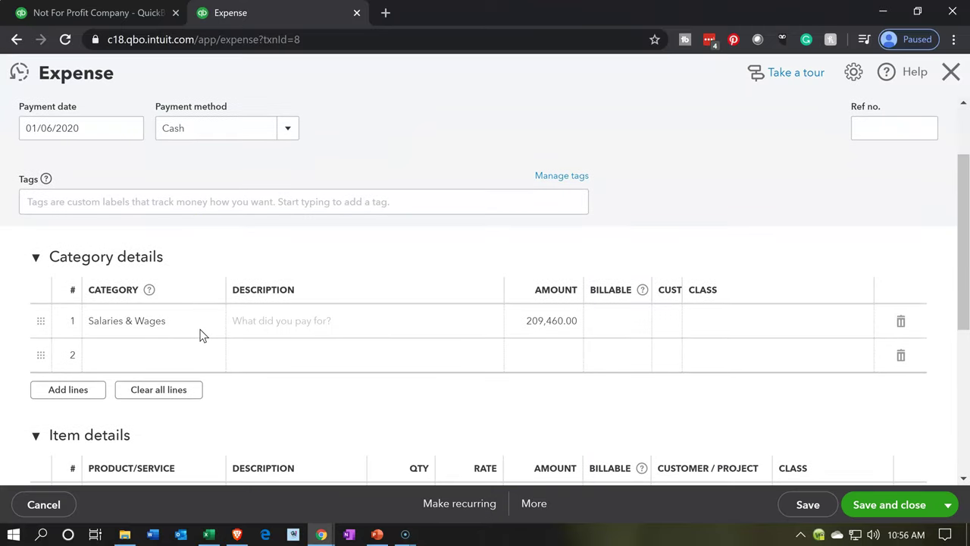
pyautogui.click(109, 306)
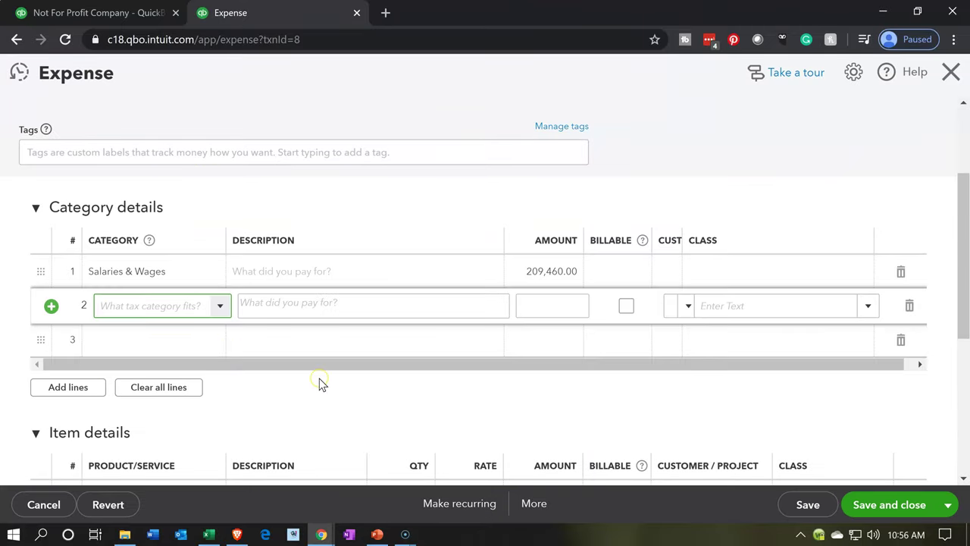
pyautogui.write('Sales of Product Incom')
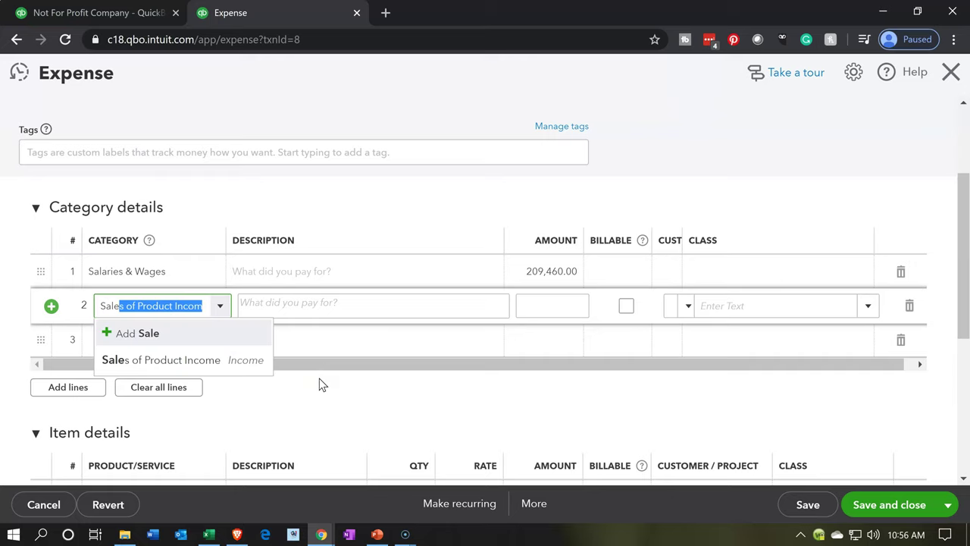
pyautogui.press('Tab')
pyautogui.press('Tab')
pyautogui.press('Tab')
pyautogui.press('Tab')
pyautogui.write('Sale')
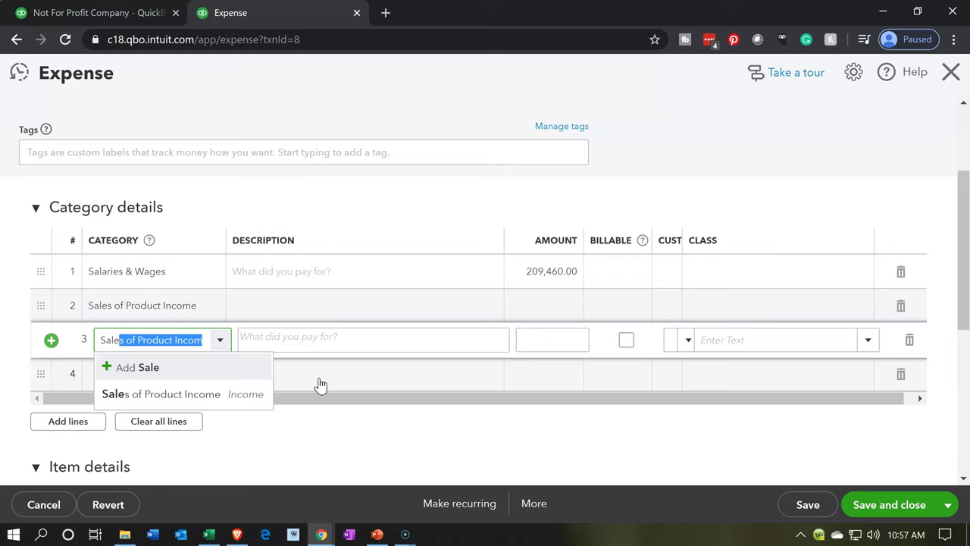
pyautogui.press('BackSpace')
pyautogui.press('BackSpace')
pyautogui.press('BackSpace')
pyautogui.press('BackSpace')
pyautogui.press('BackSpace')
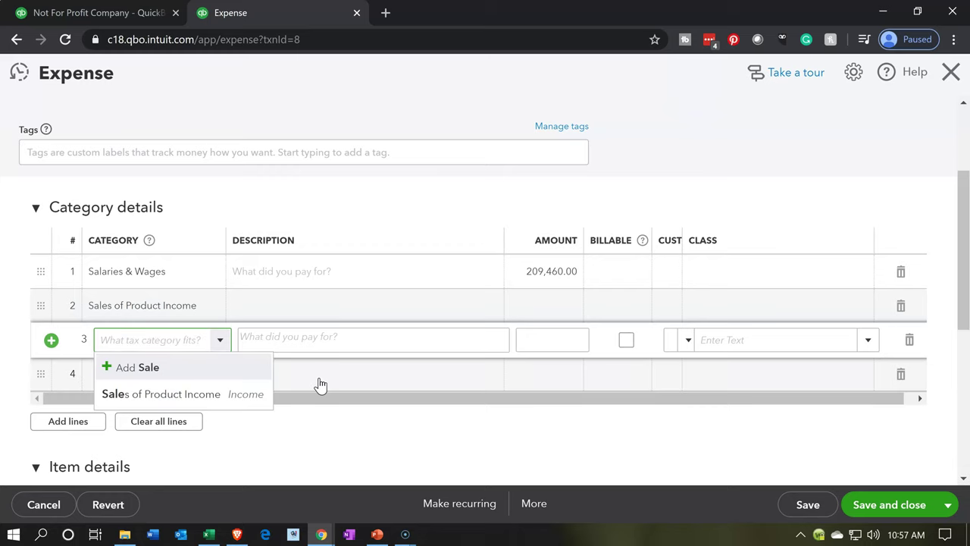
pyautogui.click(10, 190)
# Step: Set the category of expense line 2 to Salaries & Wages, leaving its remaining fields blank
pyautogui.click(148, 310)
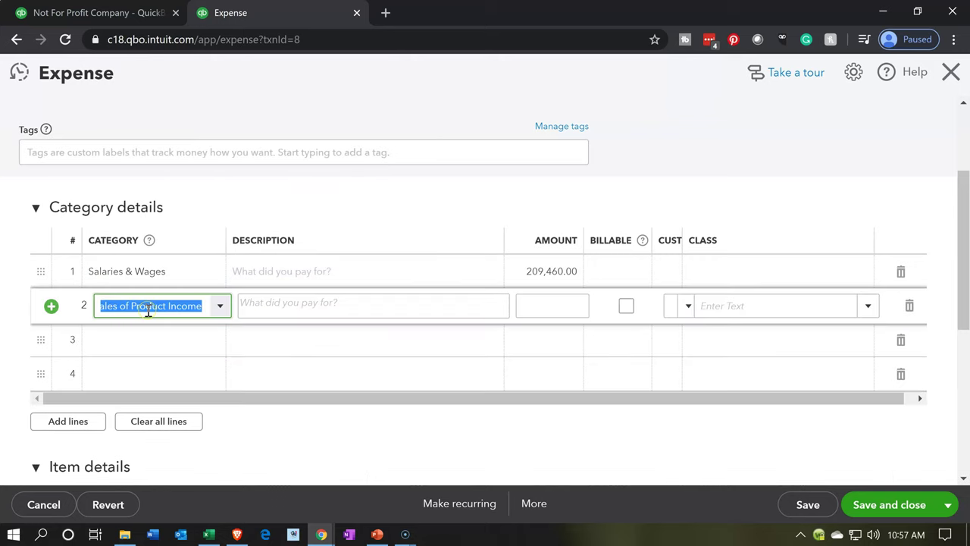
pyautogui.write('Salaries & Wages')
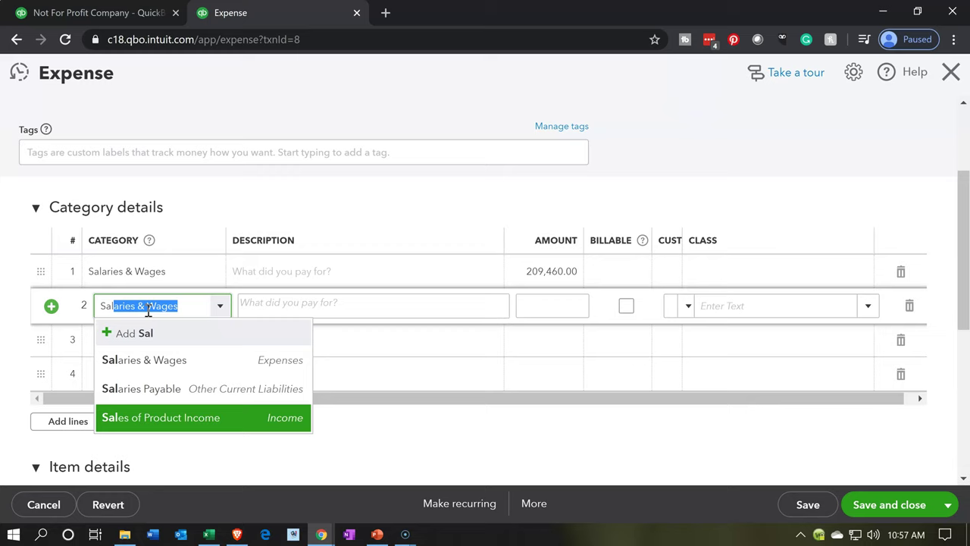
pyautogui.press('Tab')
pyautogui.press('Tab')
pyautogui.press('Tab')
pyautogui.press('Tab')
pyautogui.press('Tab')
pyautogui.press('Tab')
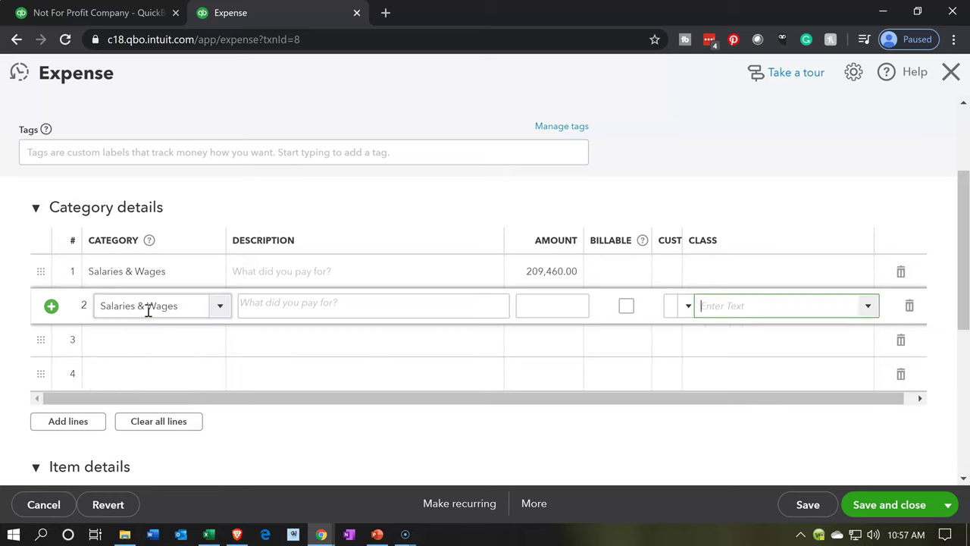
pyautogui.press('Tab')
# Step: Add Salaries & Wages as the category on expense line 3, leaving its other fields blank
pyautogui.write('Sala')
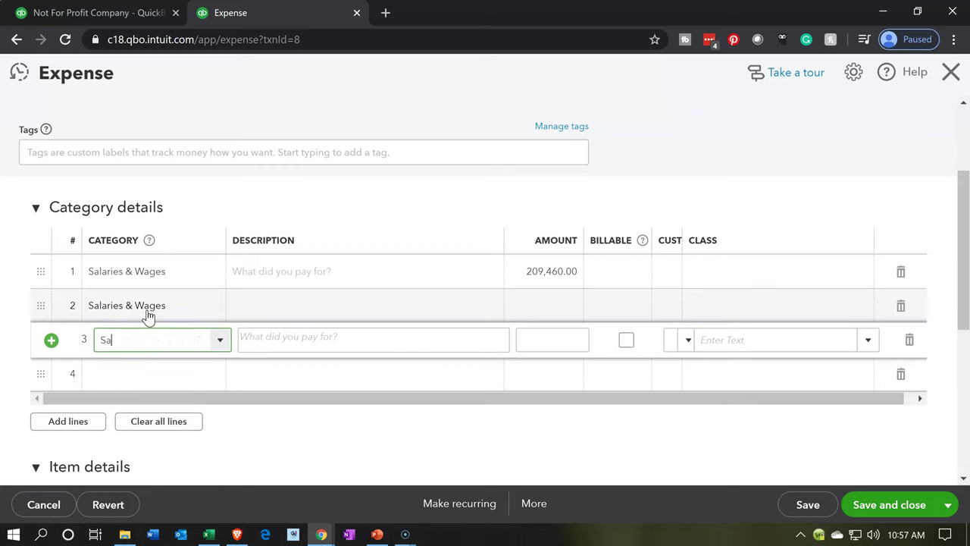
pyautogui.press('Tab')
pyautogui.press('Tab')
pyautogui.press('Tab')
pyautogui.press('Tab')
pyautogui.press('Tab')
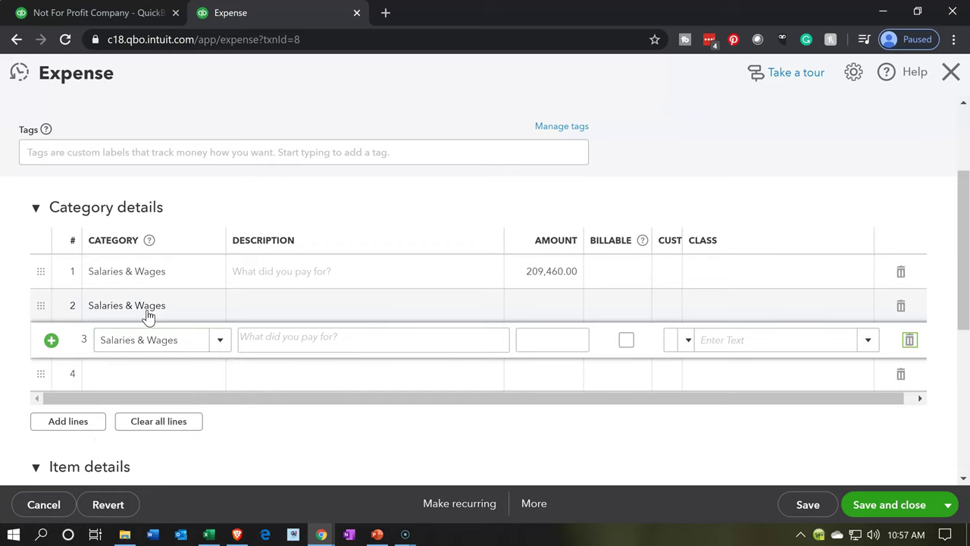
pyautogui.press('Tab')
# Step: Add Salaries & Wages as the category on expense line 4, leaving its other fields blank
pyautogui.write('Sal')
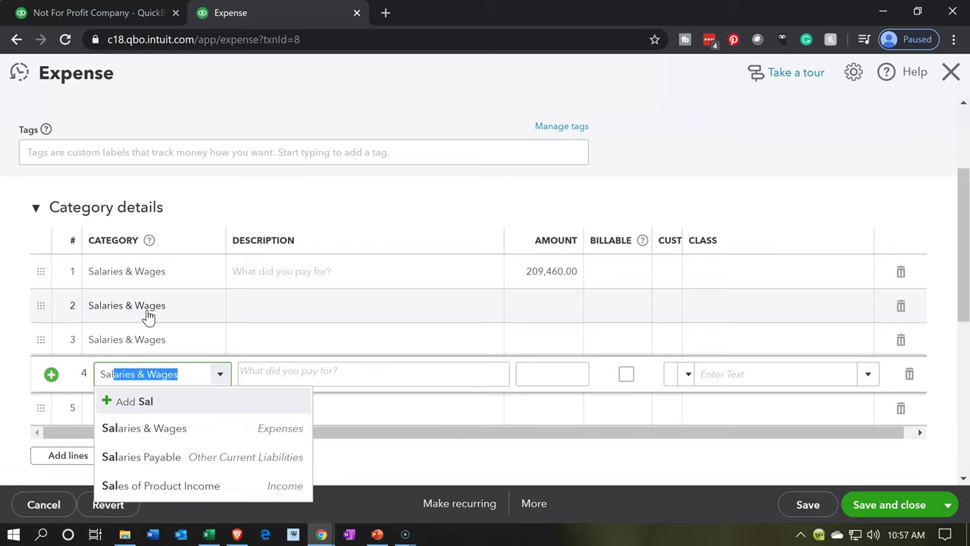
pyautogui.press('Tab')
pyautogui.press('Tab')
pyautogui.press('Tab')
pyautogui.press('Tab')
pyautogui.press('Tab')
pyautogui.press('Tab')
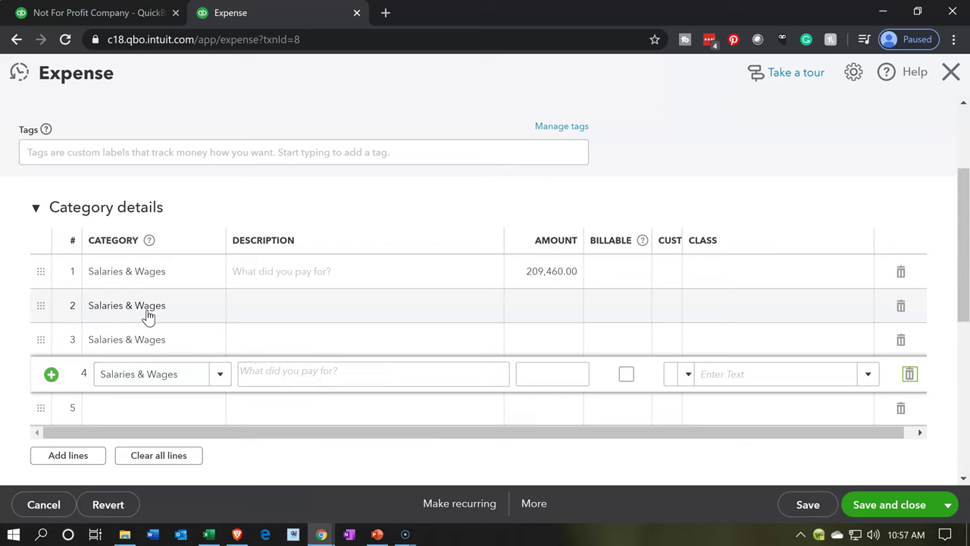
pyautogui.press('Tab')
# Step: Add Salaries & Wages as the category on expense line 5
pyautogui.write('Sla')
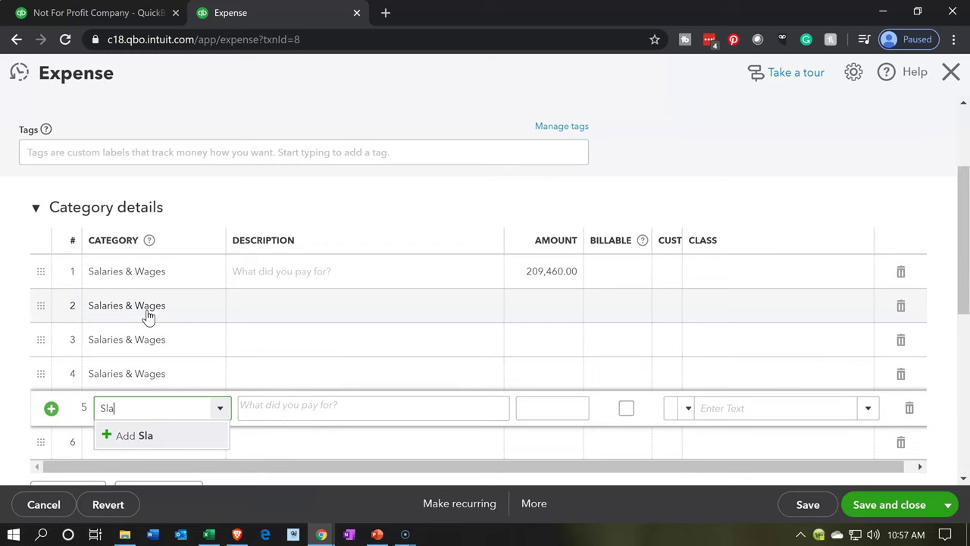
pyautogui.write('alaries & Wages')
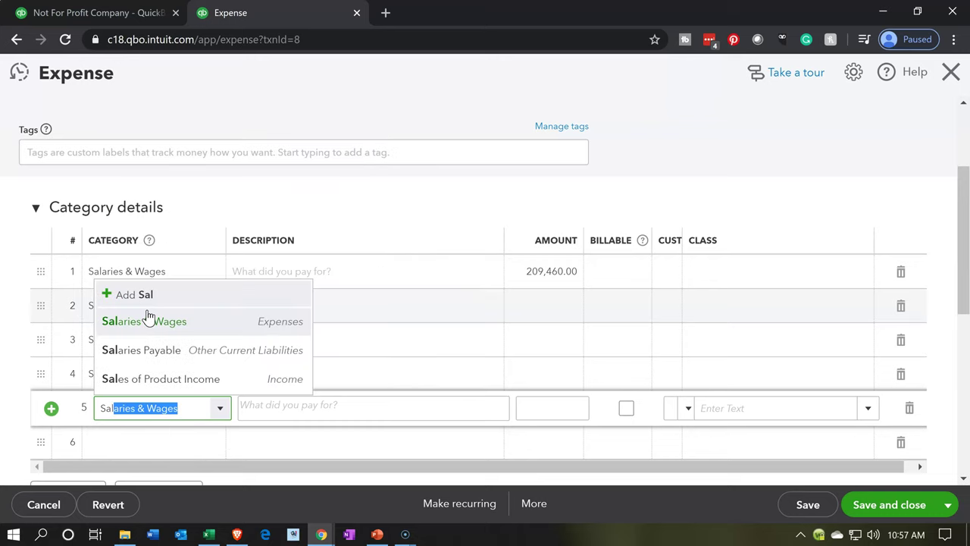
pyautogui.press('Tab')
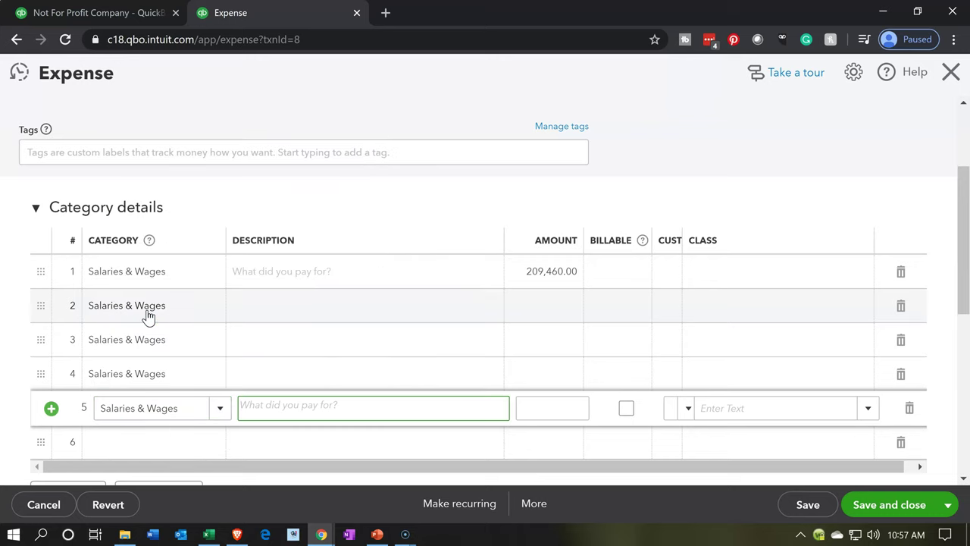
# Step: Assign the class Unrestricted:Admin 20% to expense line 2 and Unrestricted:Fundraising 20% to line 3
pyautogui.click(780, 309)
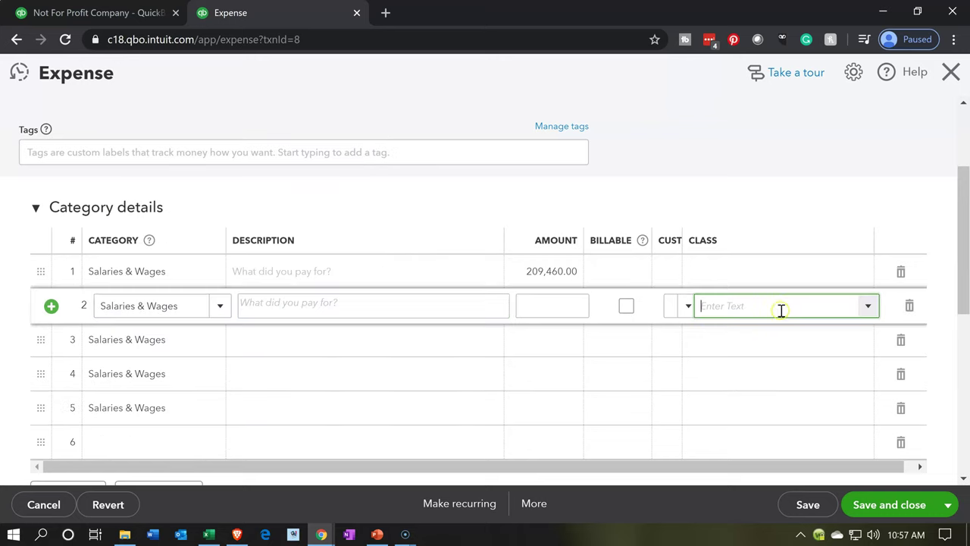
pyautogui.click(874, 308)
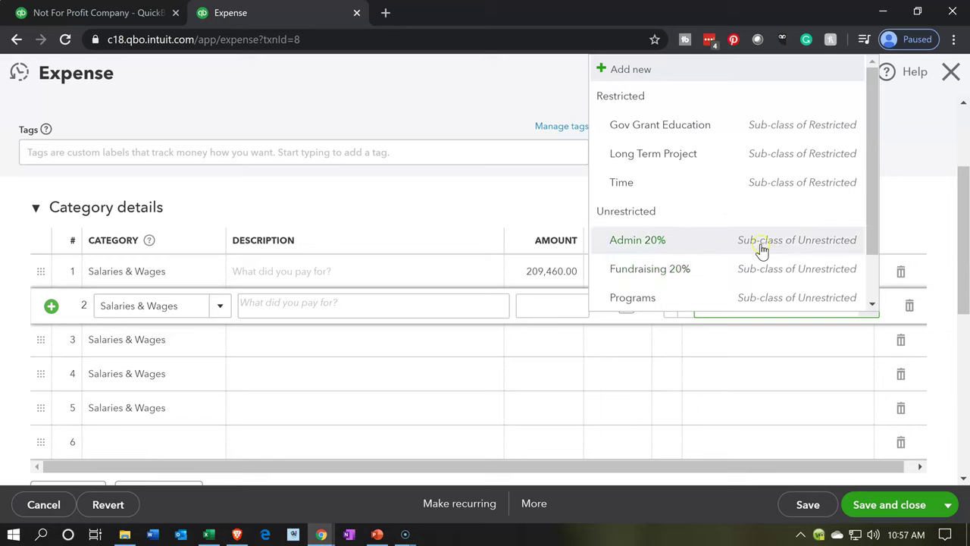
pyautogui.click(761, 249)
pyautogui.click(859, 338)
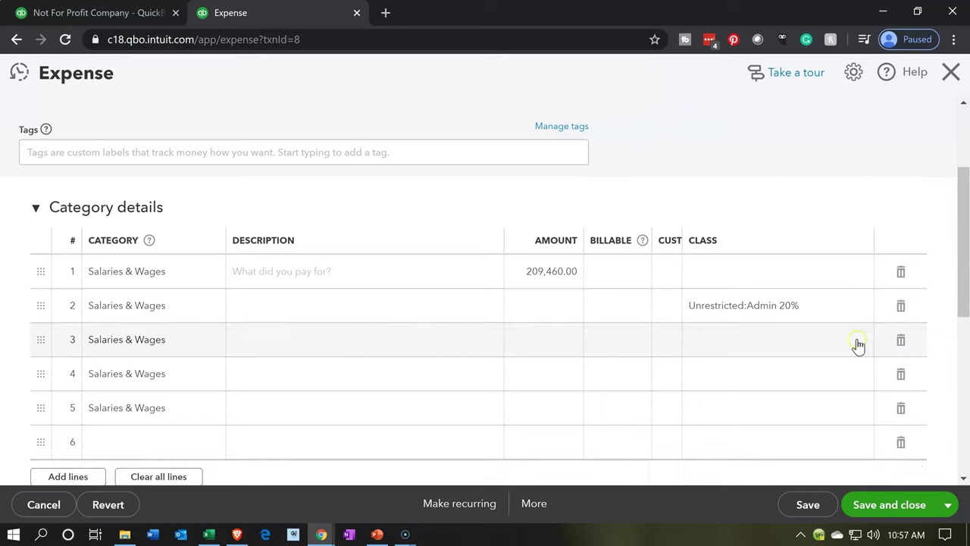
pyautogui.click(862, 341)
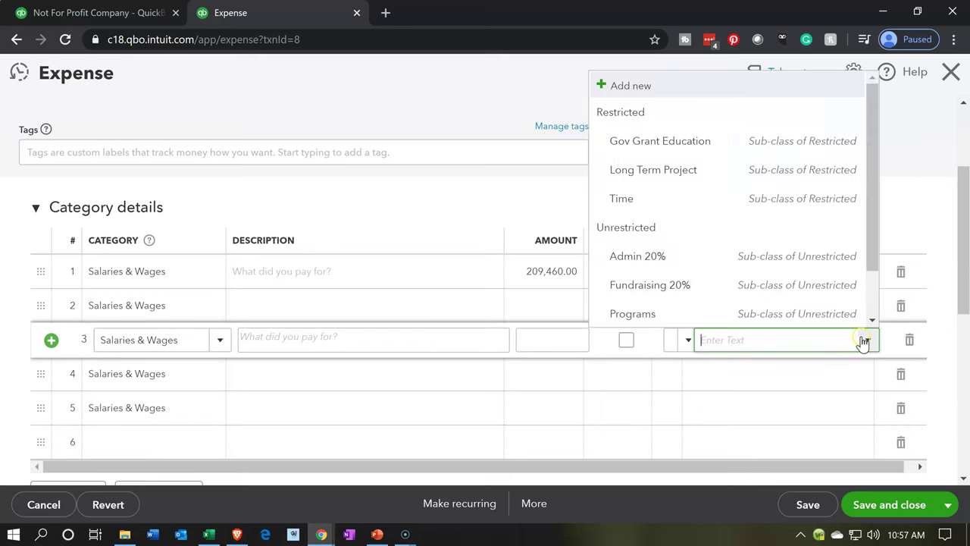
pyautogui.click(773, 279)
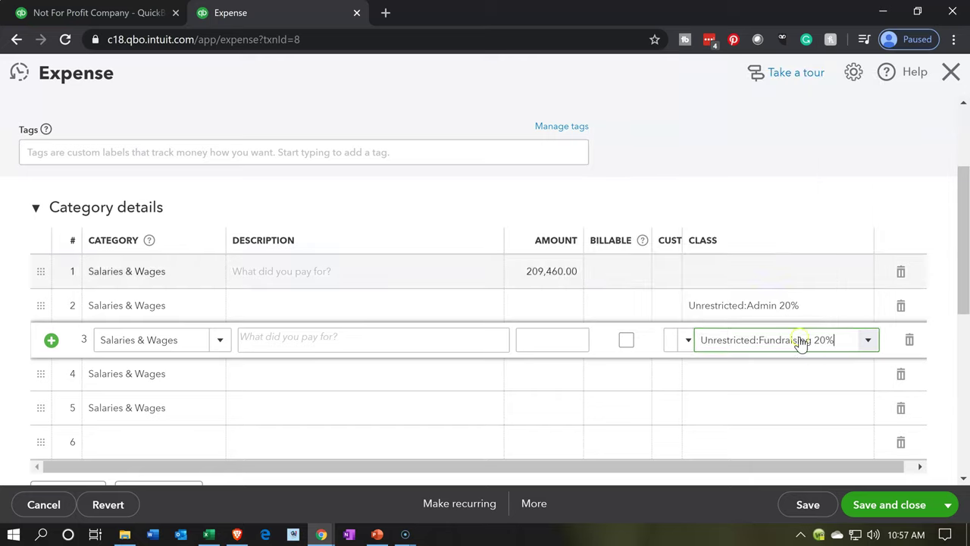
# Step: Assign the Programs sub-class Community Service 20% to expense line 4 and Education 40% to line 5
pyautogui.click(829, 375)
pyautogui.click(869, 373)
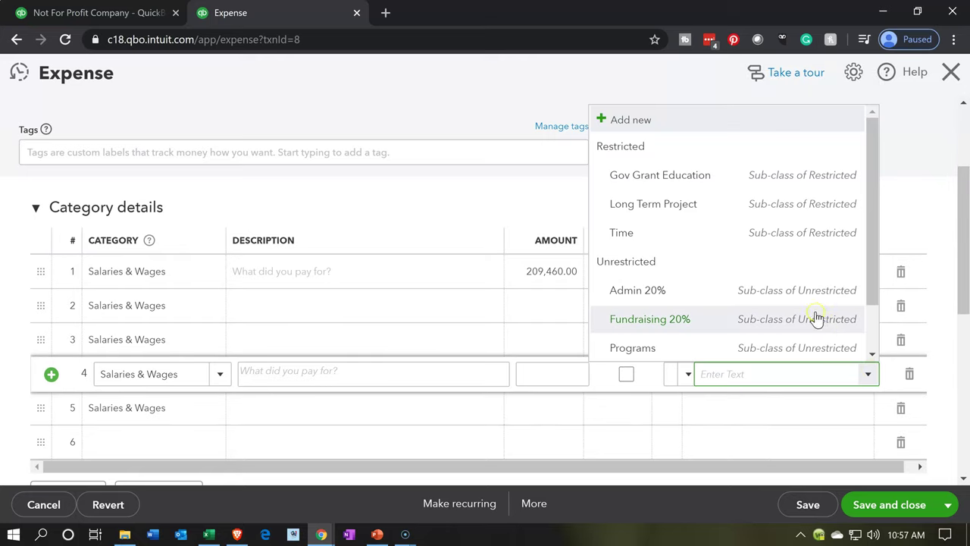
pyautogui.scroll(-1, 813, 318)
pyautogui.click(781, 319)
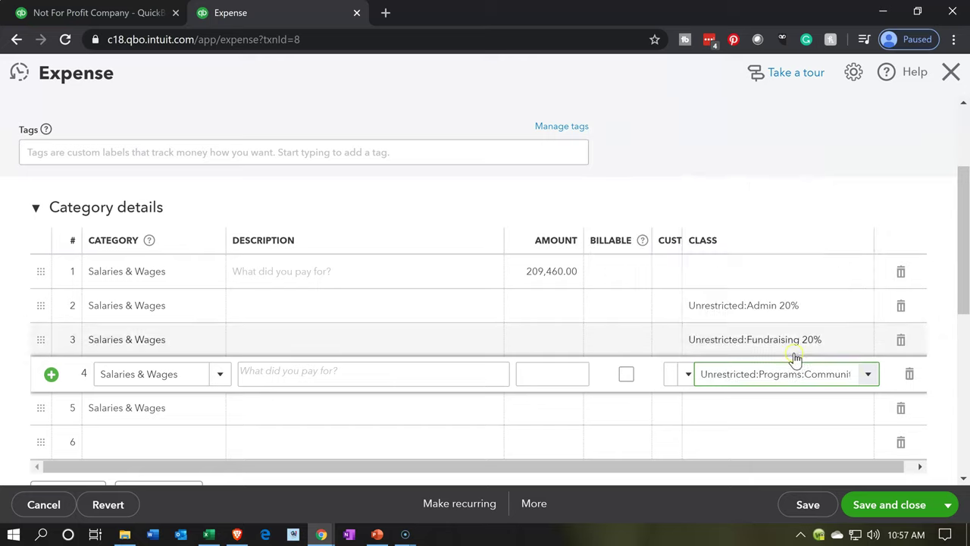
pyautogui.click(812, 409)
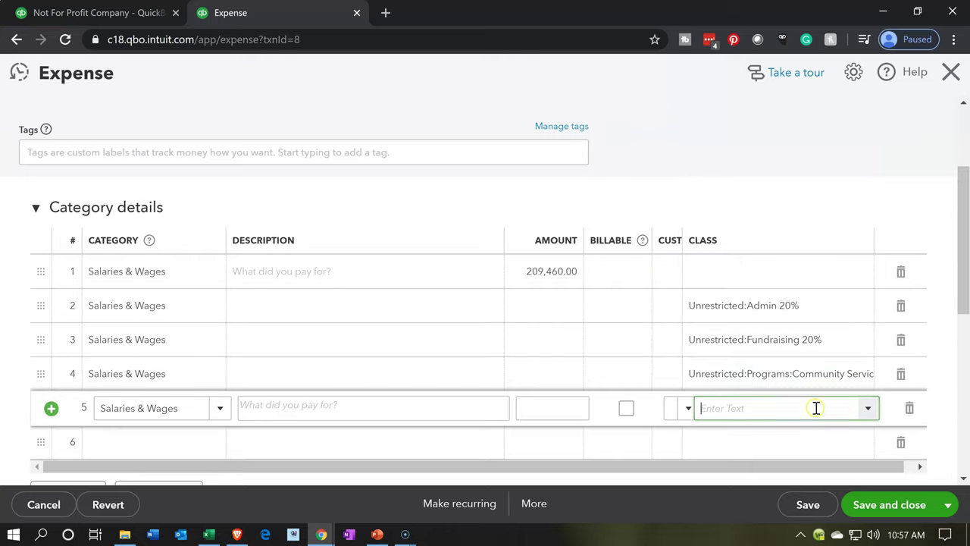
pyautogui.click(867, 409)
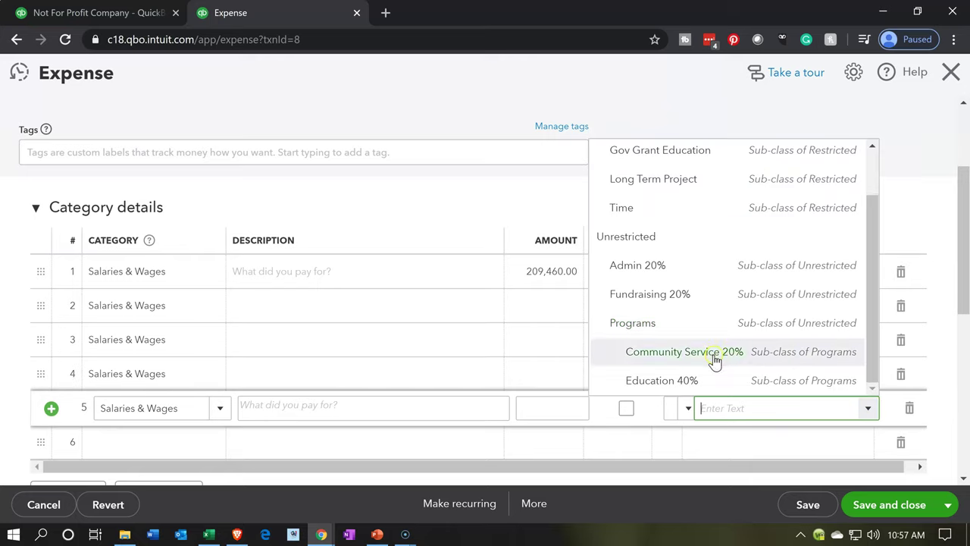
pyautogui.click(679, 382)
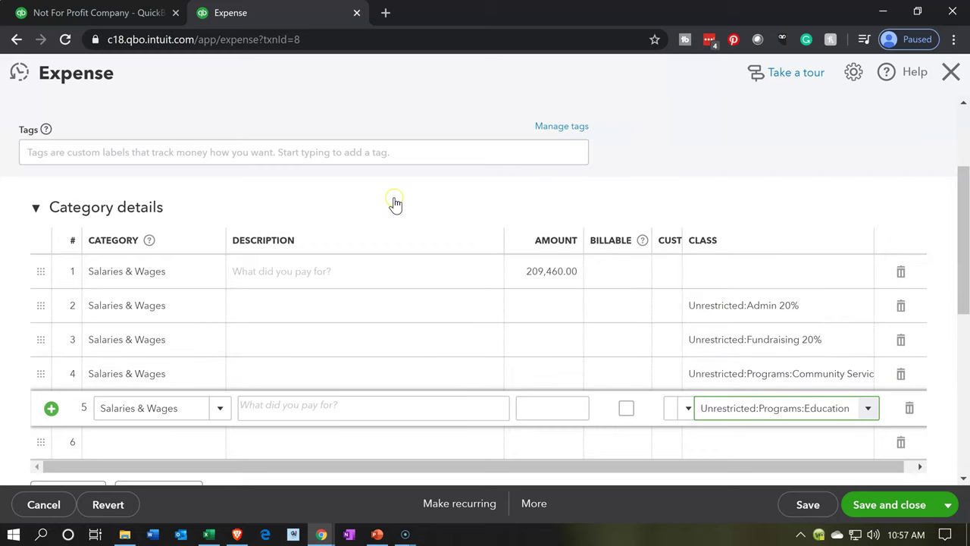
# Step: Open Calculator, keep it in its compact view above the expense, and calculate 209460 × .2
pyautogui.press('XF86Calculator')
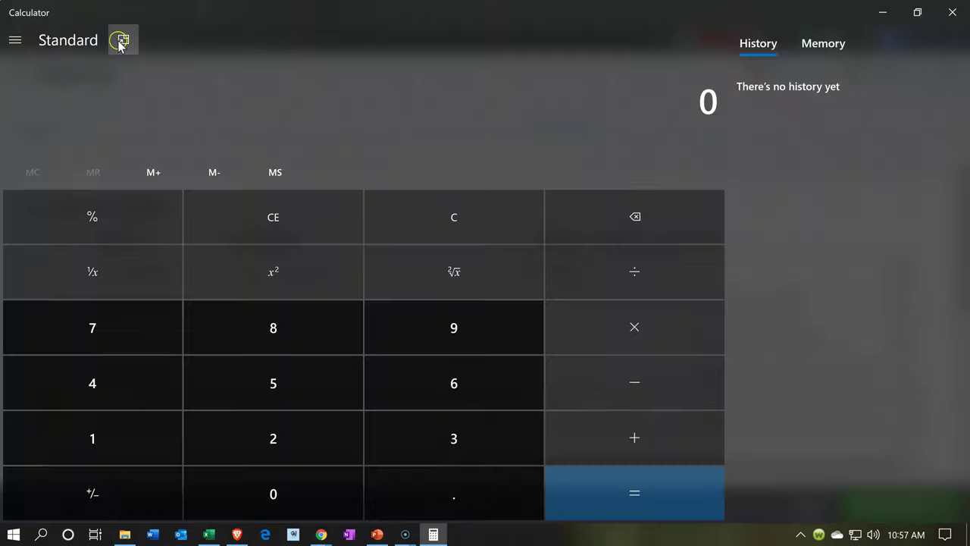
pyautogui.click(124, 38)
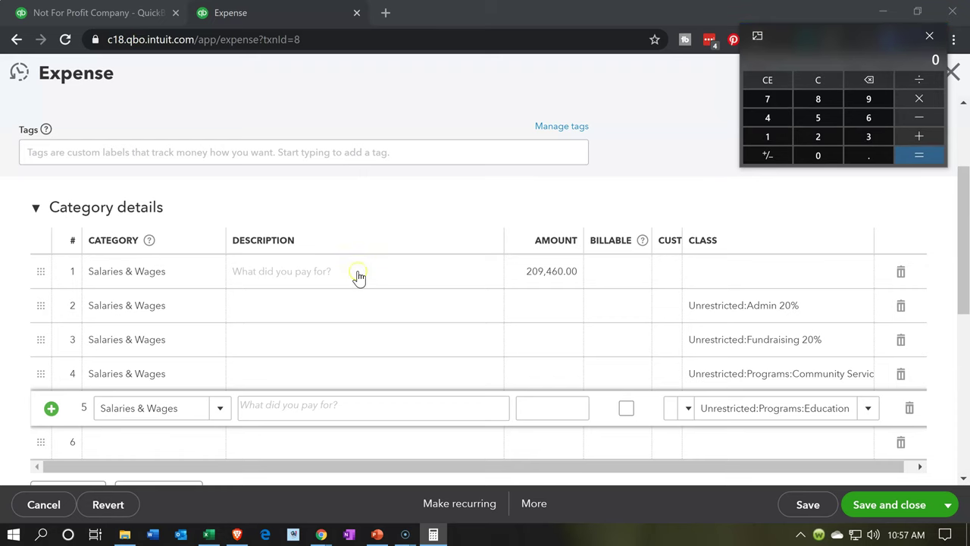
pyautogui.write('209')
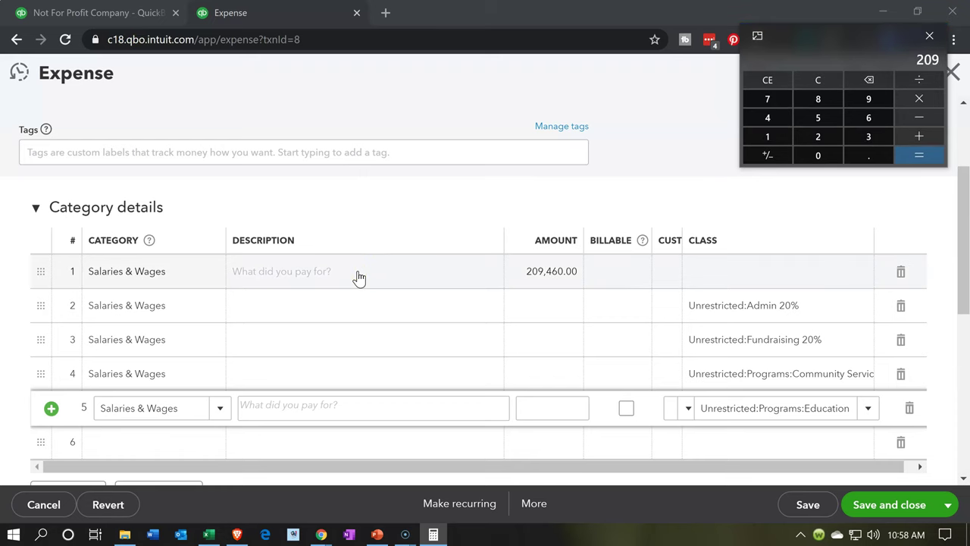
pyautogui.write('460*')
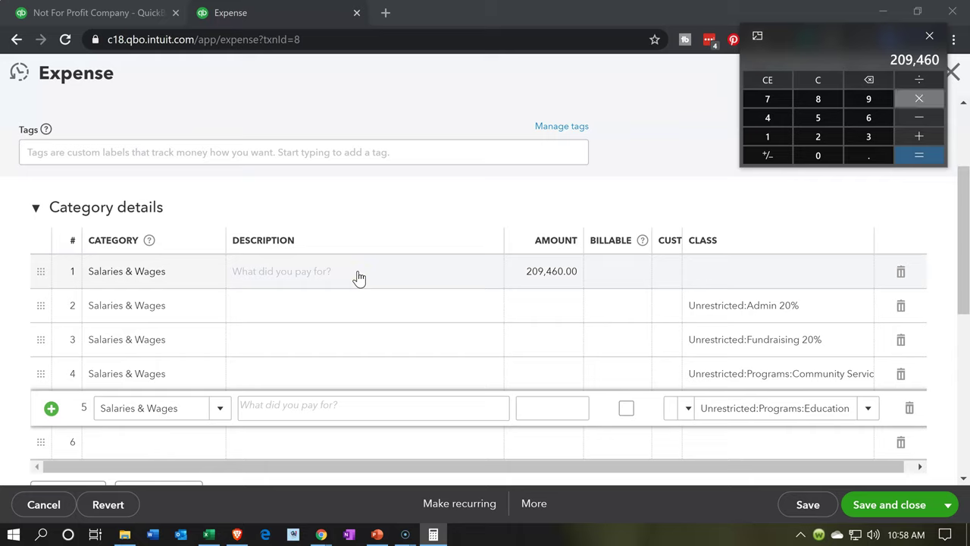
pyautogui.write('.2')
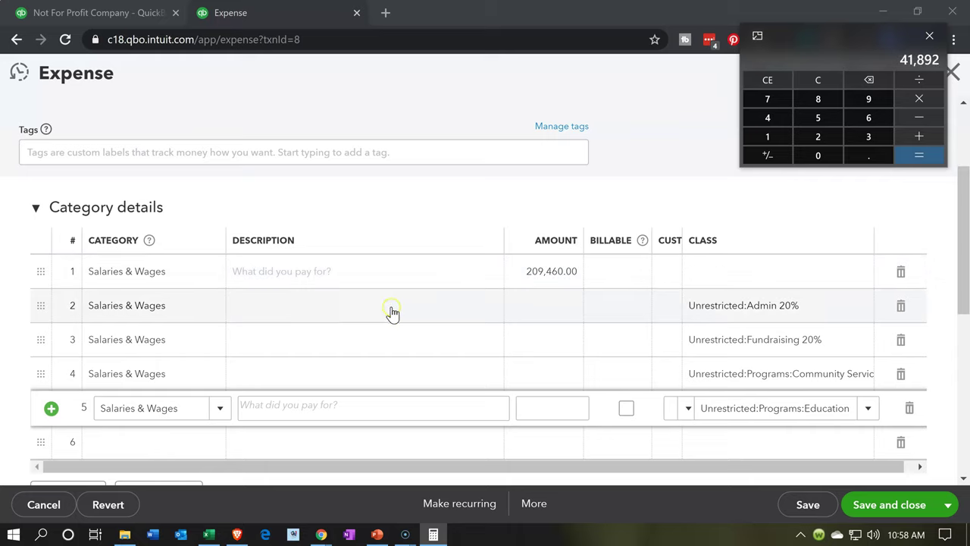
# Step: Enter 41892 as the amount on expense lines 2, 3 and 4
pyautogui.click(523, 307)
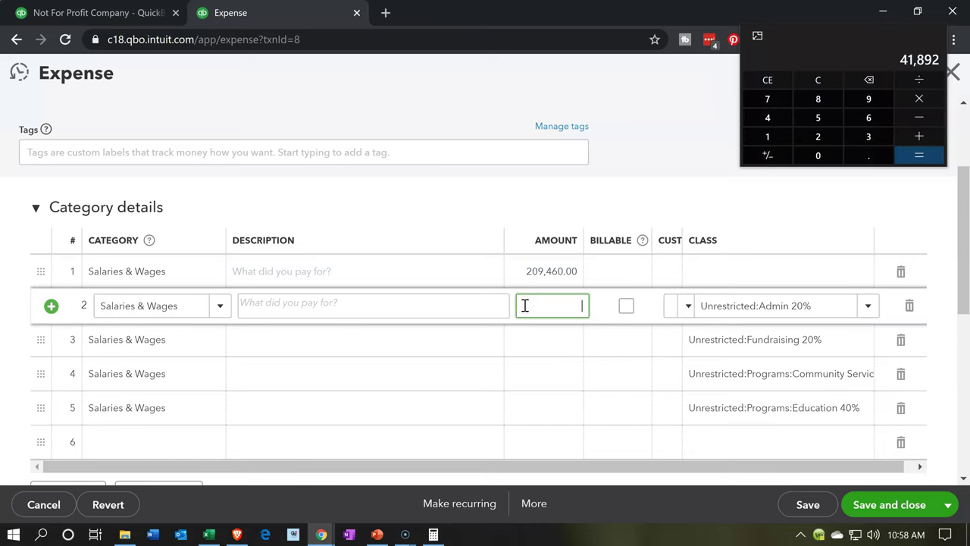
pyautogui.write('41892')
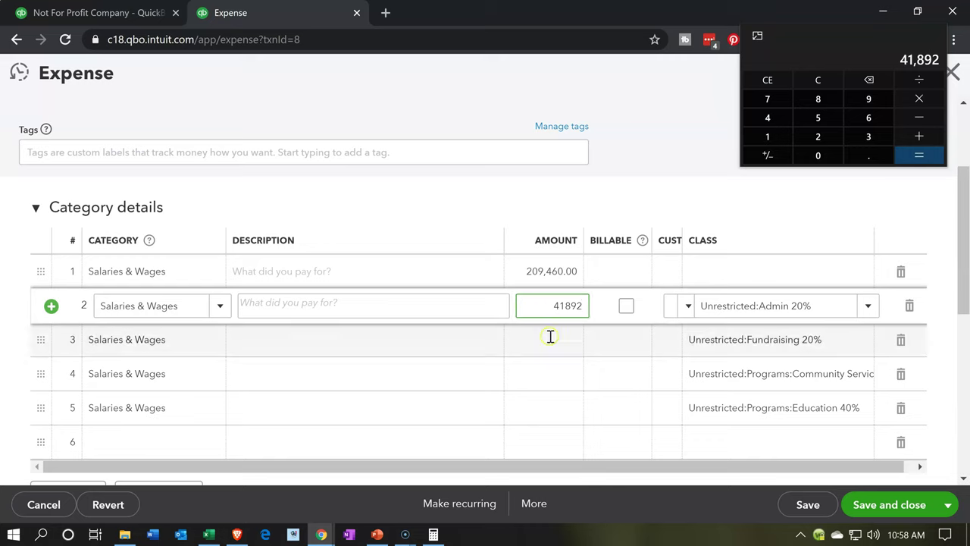
pyautogui.click(538, 345)
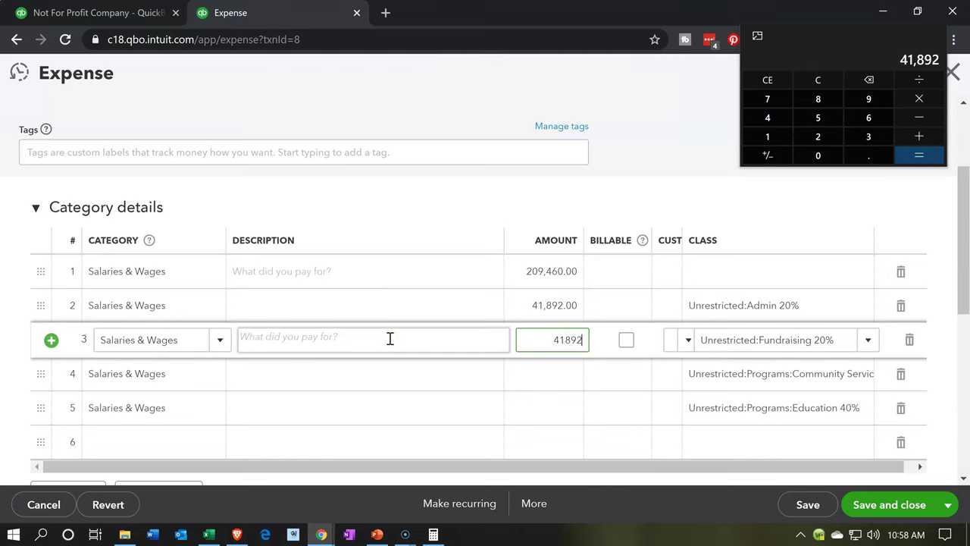
pyautogui.click(338, 366)
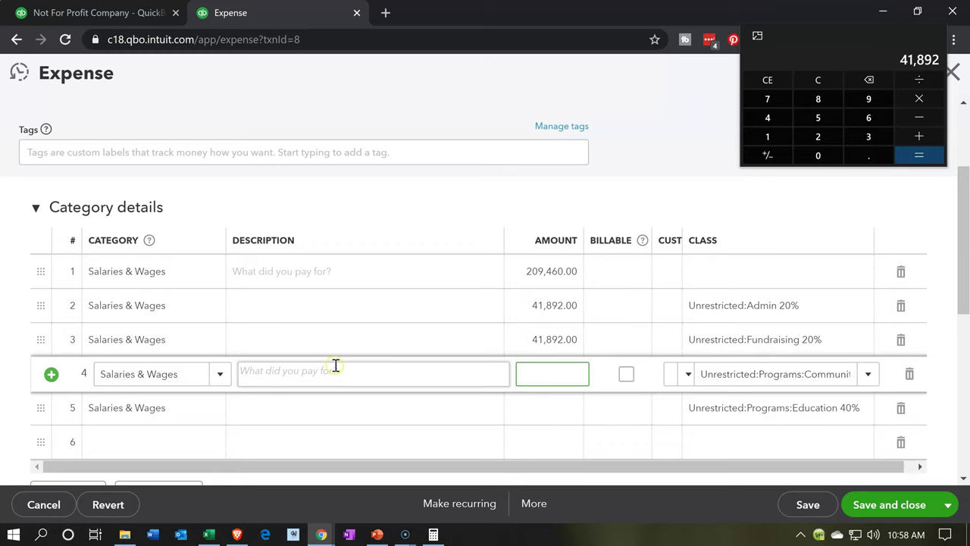
pyautogui.write('41892')
pyautogui.click(825, 87)
pyautogui.write('209460*')
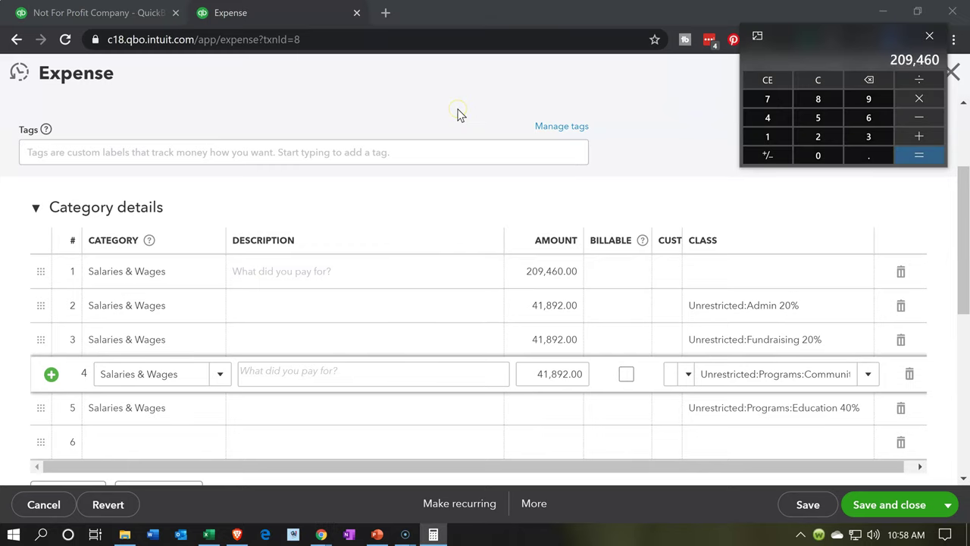
pyautogui.write('.45')
pyautogui.press('Return')
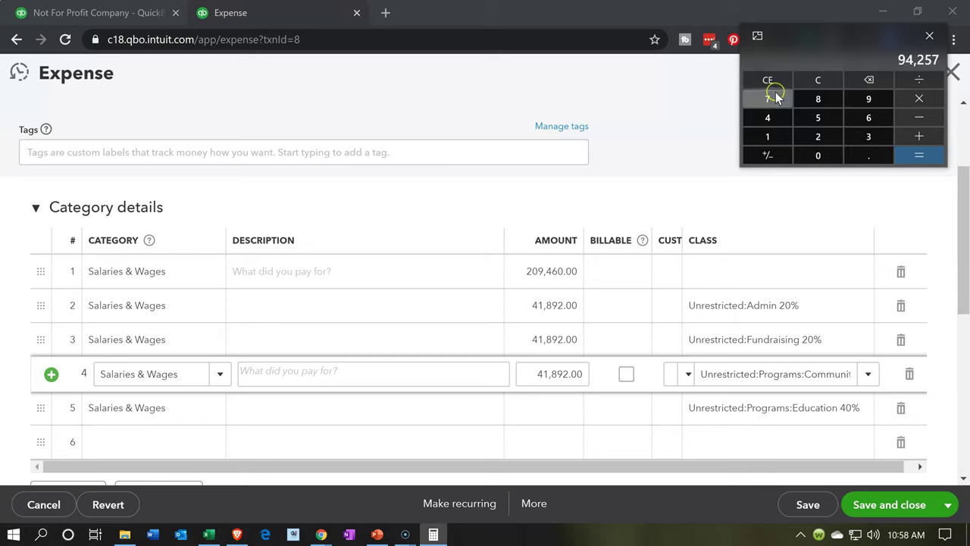
pyautogui.click(821, 77)
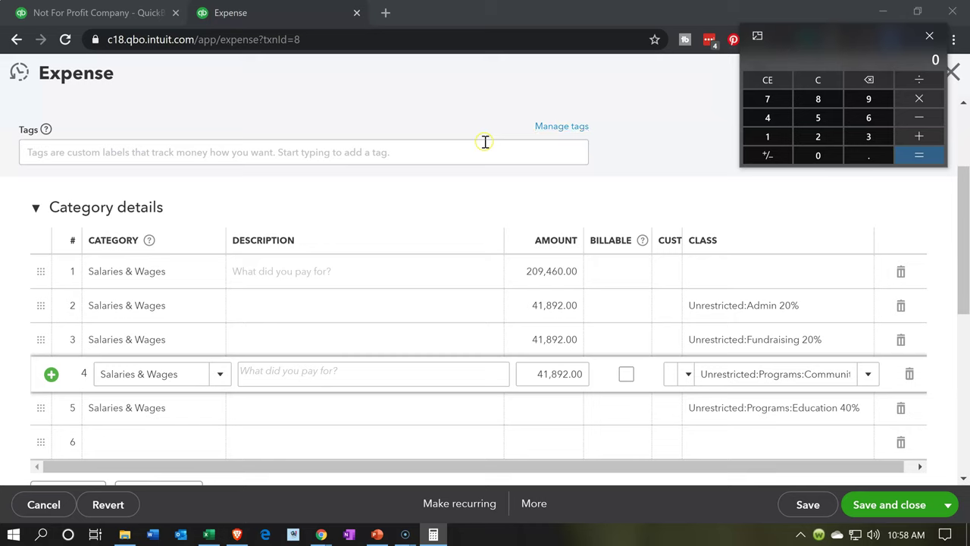
# Step: Calculate 209460 × .4 and enter 83784 as the amount on expense line 5
pyautogui.press('2')
pyautogui.write('9460*.4')
pyautogui.press('Return')
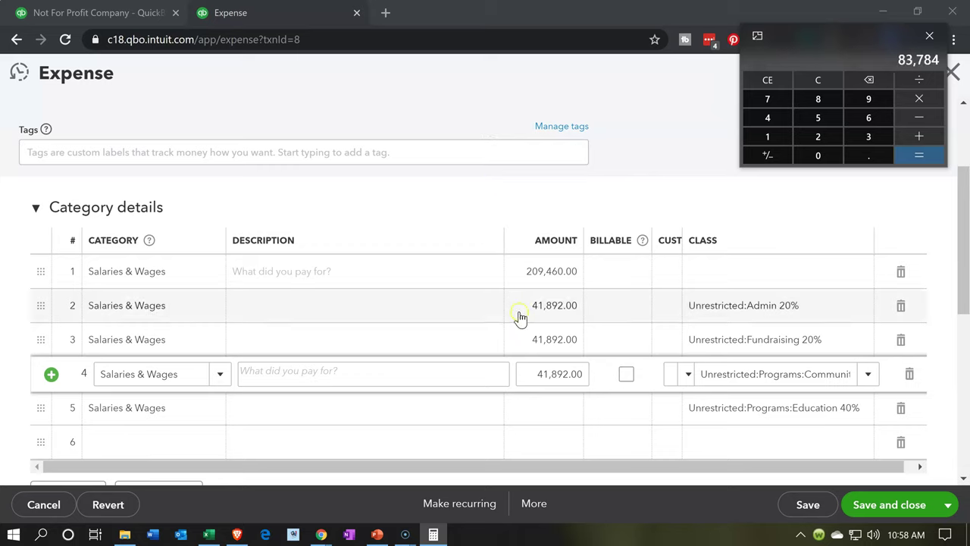
pyautogui.click(545, 416)
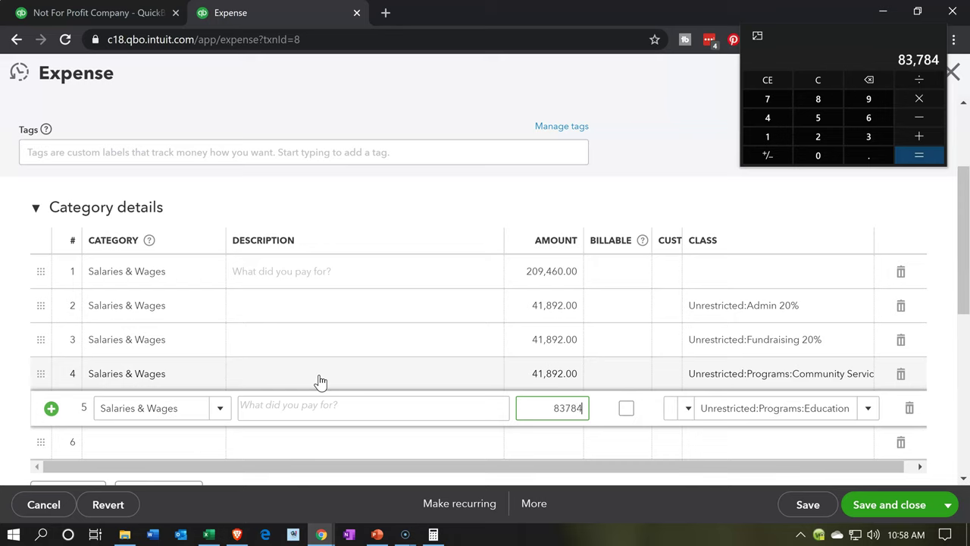
pyautogui.press('Tab')
pyautogui.click(438, 392)
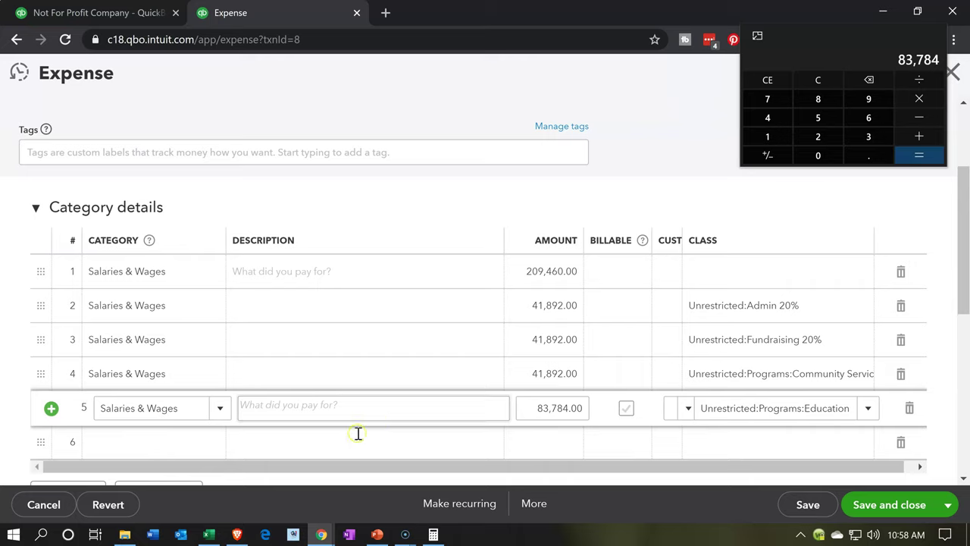
# Step: Switch to the Excel workbook, close Calculator, and fill the Salaries Expense row from name to total with light green
pyautogui.click(210, 534)
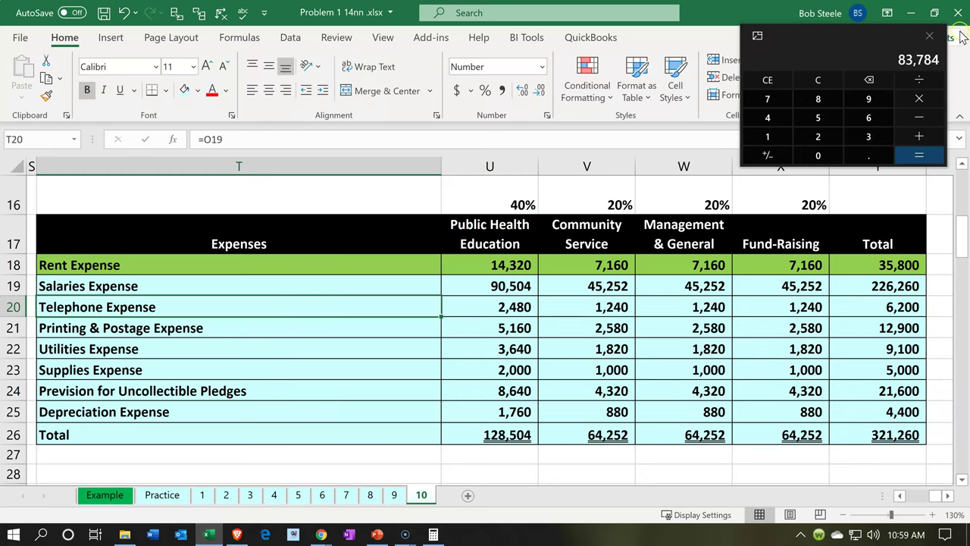
pyautogui.click(929, 34)
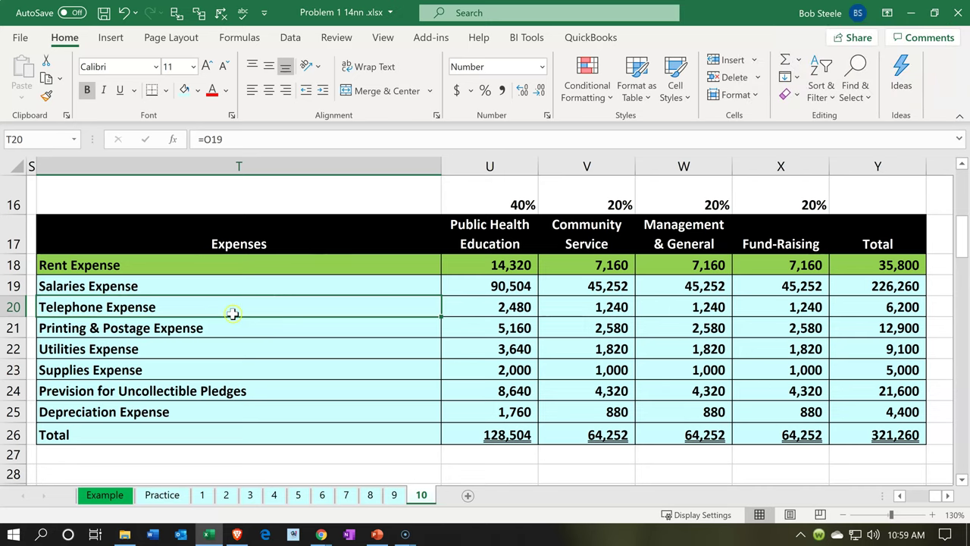
pyautogui.moveTo(223, 279); pyautogui.dragTo(858, 286)
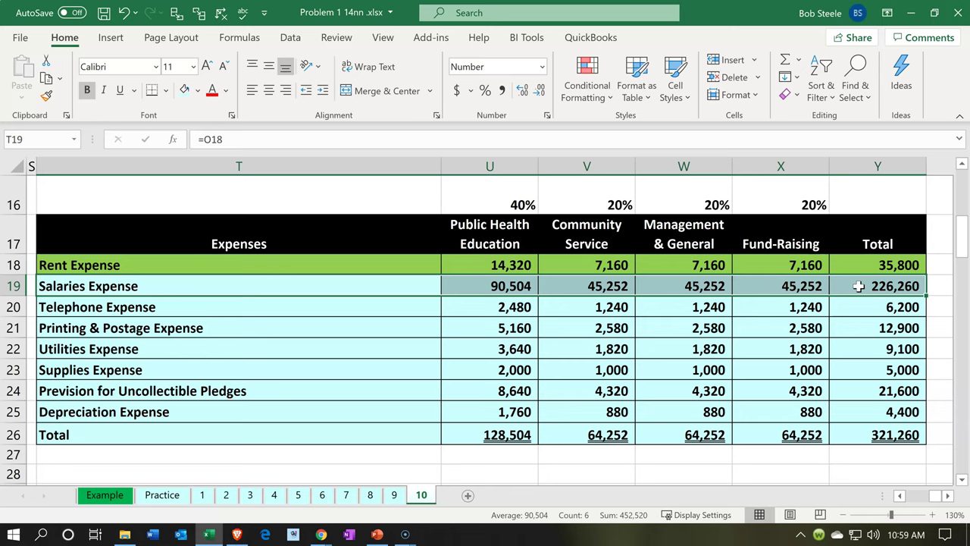
pyautogui.rightClick(858, 286)
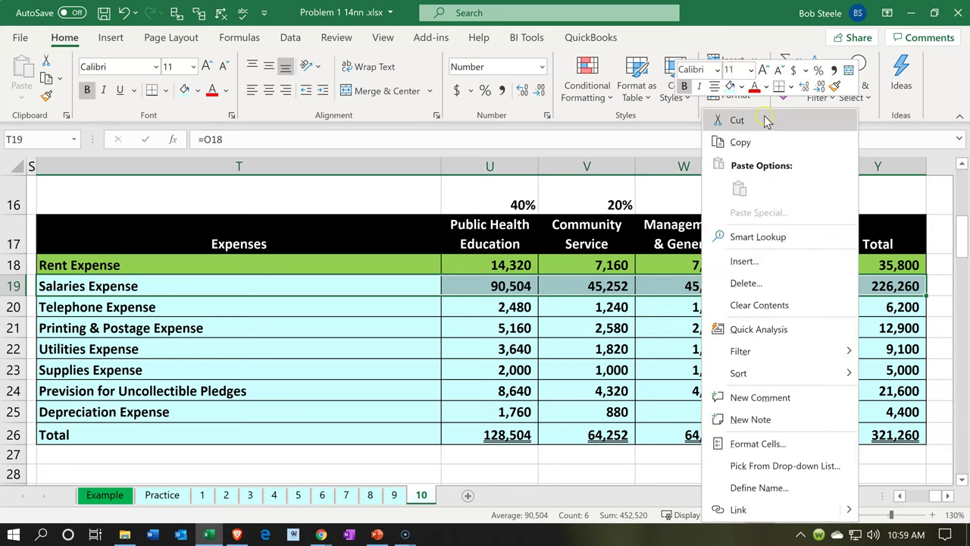
pyautogui.click(743, 88)
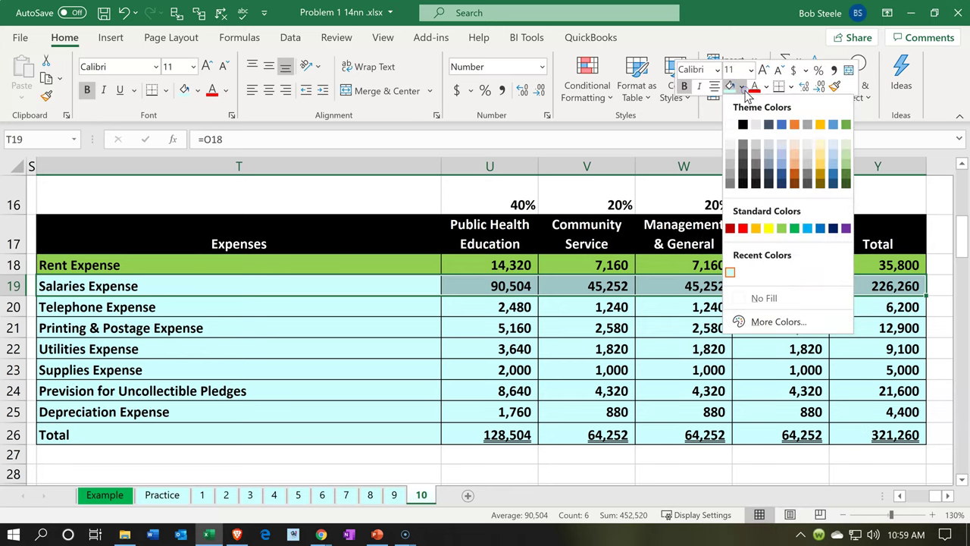
pyautogui.click(781, 230)
pyautogui.click(254, 329)
# Step: Change the Rent Expense row's fill from its name to its total to the recently used light blue
pyautogui.moveTo(223, 262); pyautogui.dragTo(850, 266)
pyautogui.rightClick(850, 266)
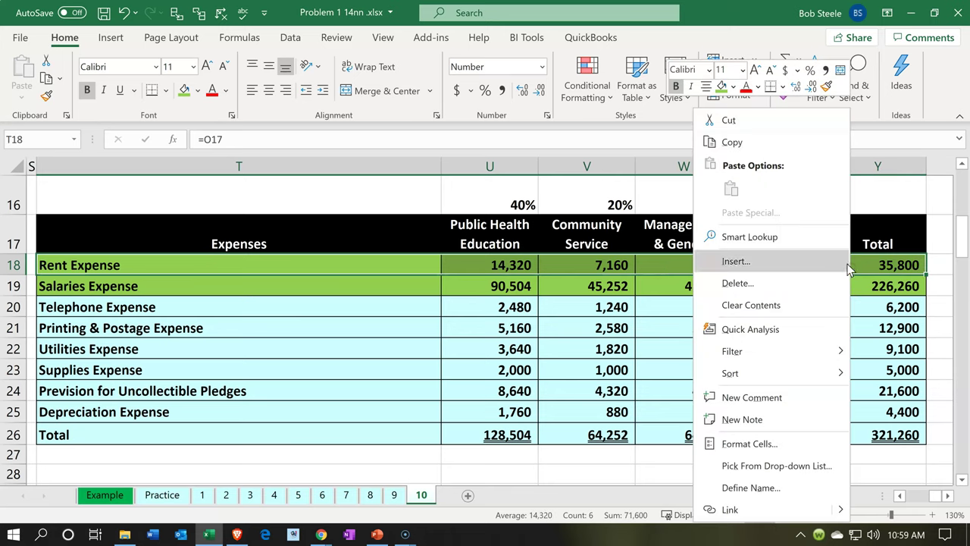
pyautogui.click(732, 88)
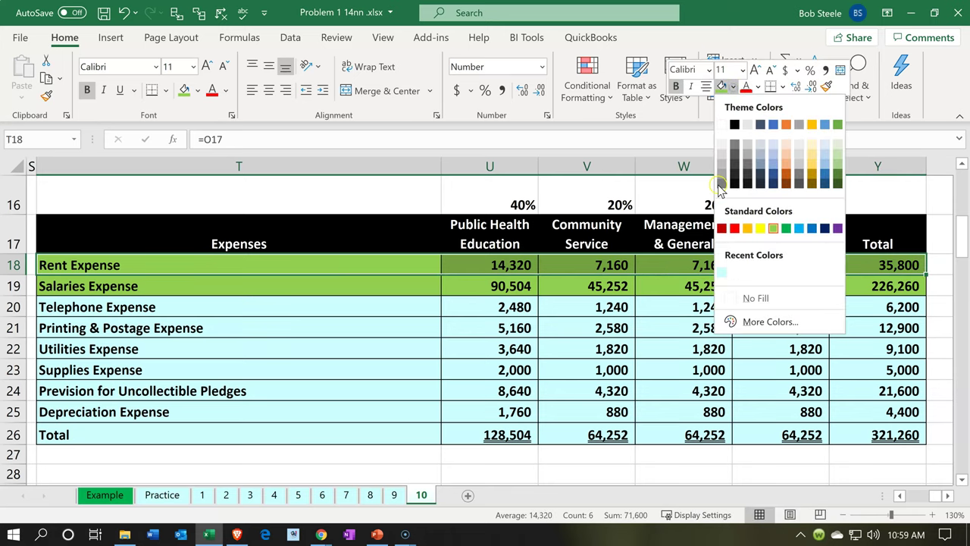
pyautogui.click(722, 273)
pyautogui.click(523, 307)
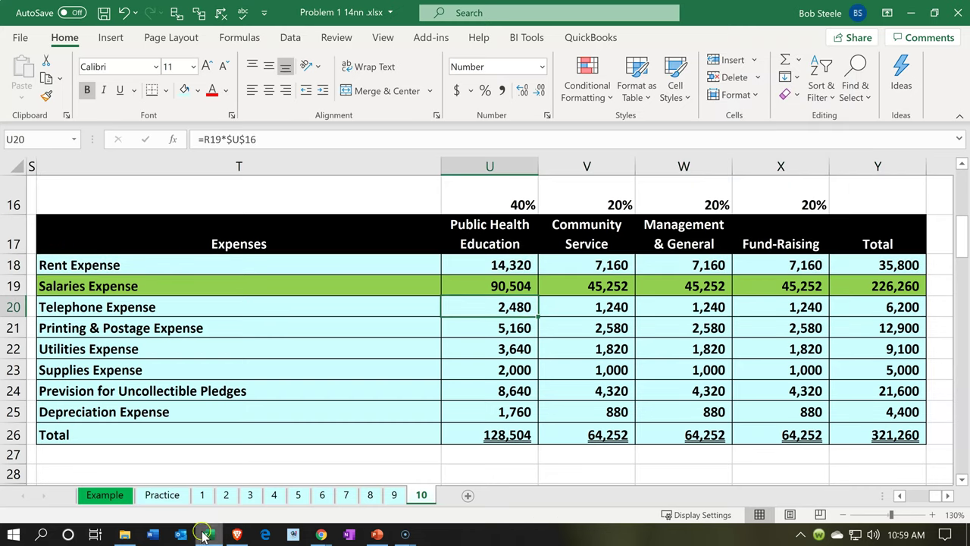
# Step: Return to the QuickBooks expense, delete the original 209,460.00 line that has no class, and save and close the expense
pyautogui.click(209, 535)
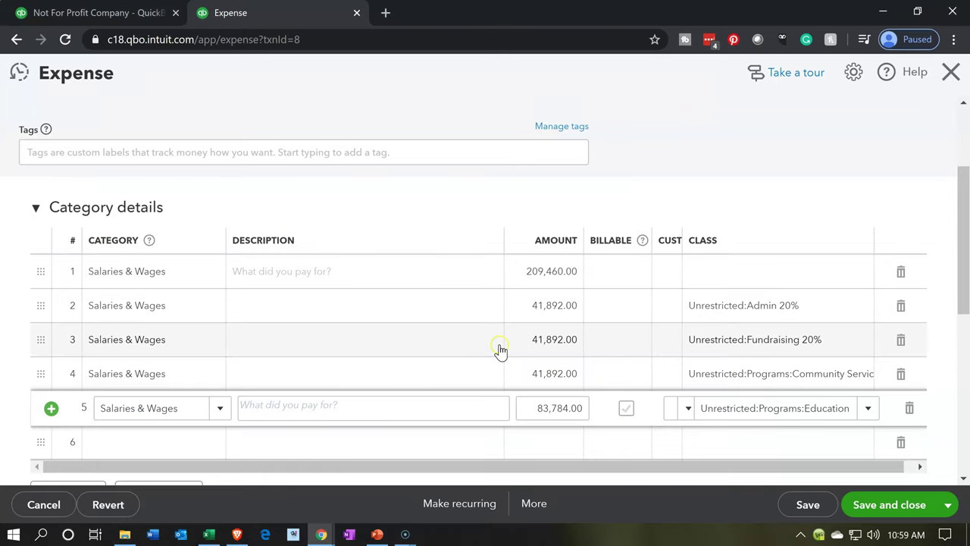
pyautogui.click(901, 272)
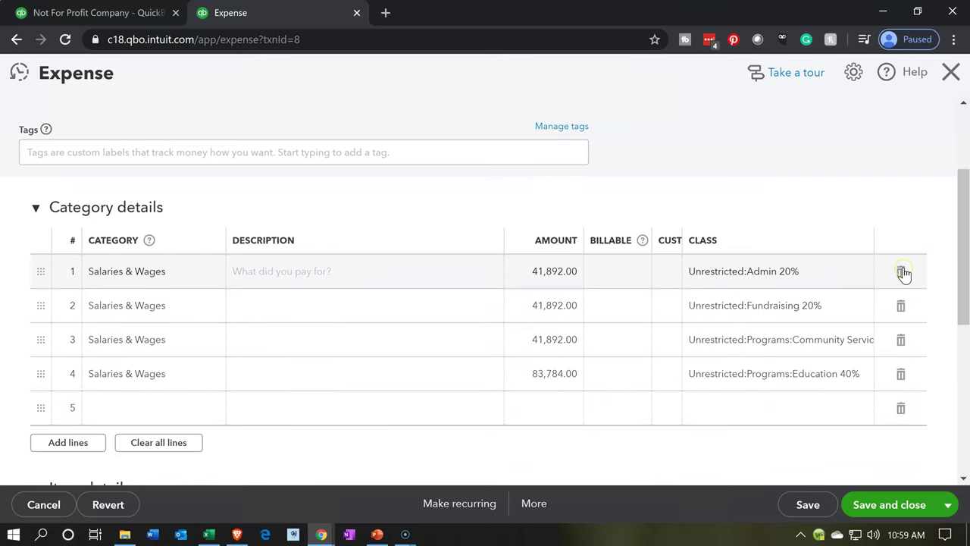
pyautogui.scroll(2, 903, 274)
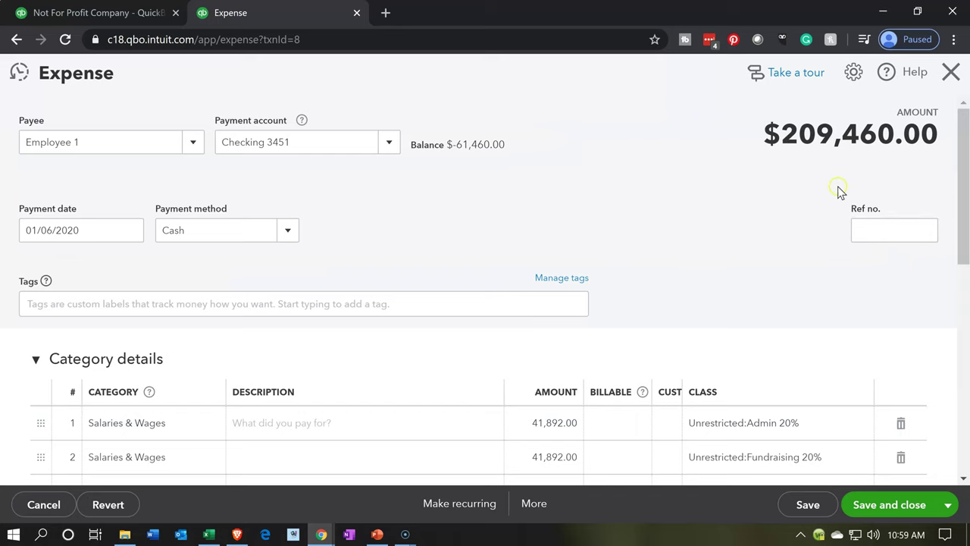
pyautogui.scroll(-2, 745, 220)
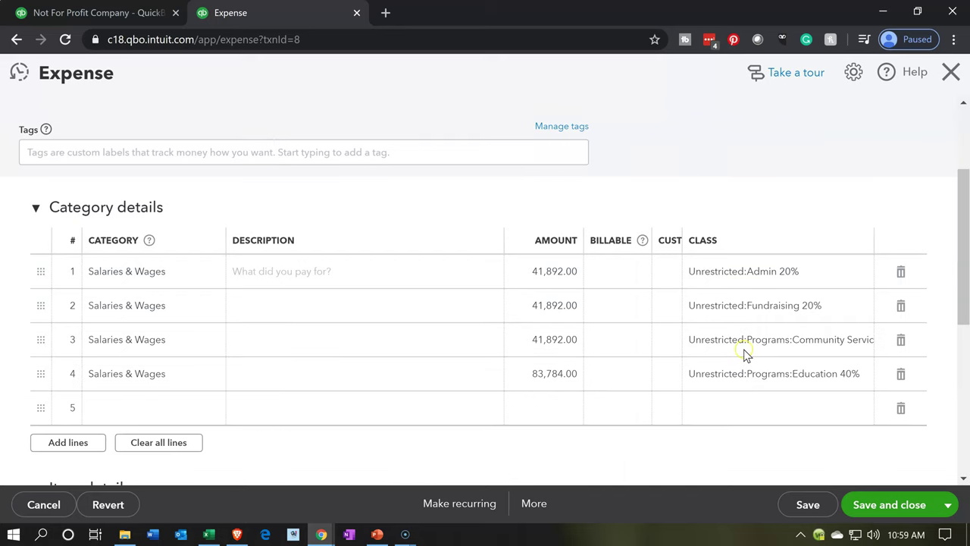
pyautogui.click(883, 507)
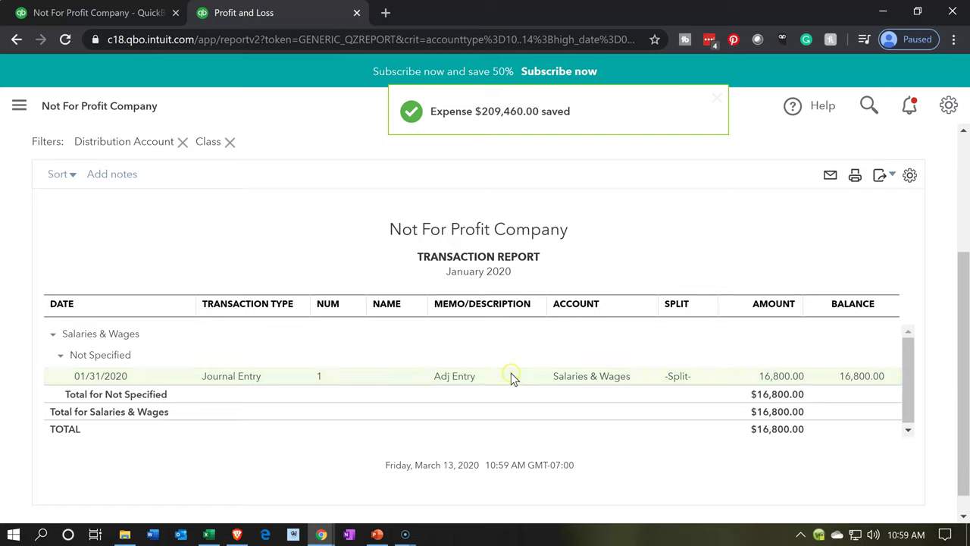
# Step: Open the 01/31/2020 Salaries & Wages journal entry from the transaction report and add Salaries & Wages as the account on line 3
pyautogui.click(778, 378)
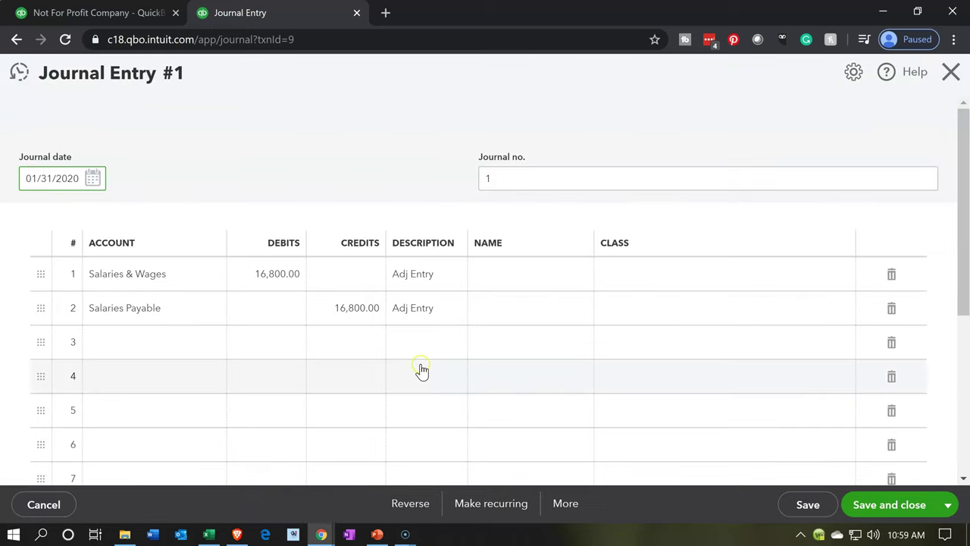
pyautogui.click(119, 343)
pyautogui.write('Salaries Payable')
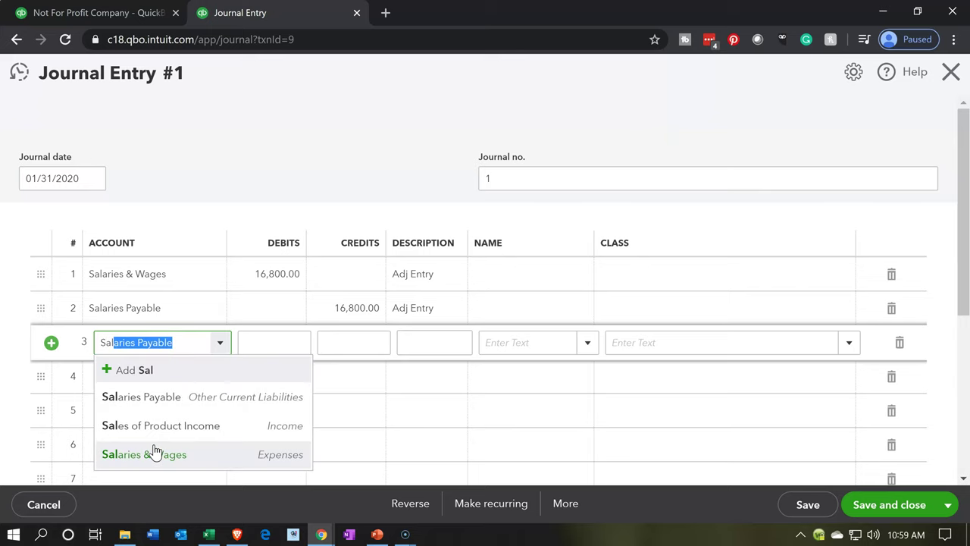
pyautogui.press('Tab')
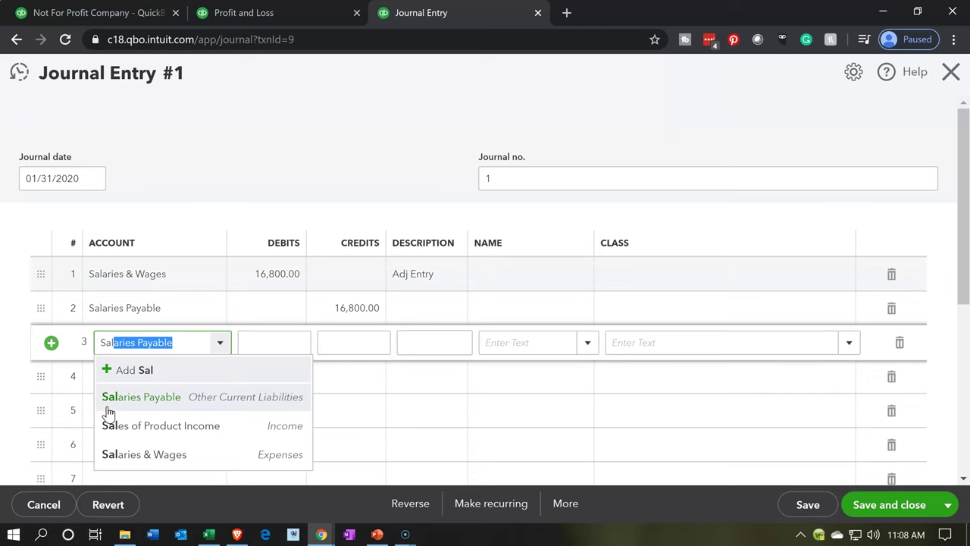
pyautogui.press('Down')
pyautogui.press('Down')
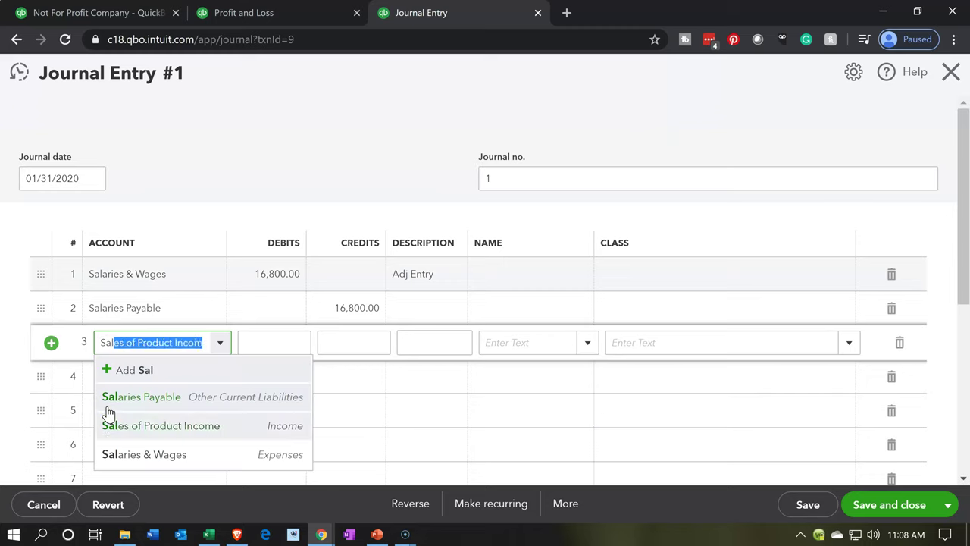
pyautogui.press('Tab')
pyautogui.press('Tab')
pyautogui.press('Tab')
pyautogui.press('Tab')
pyautogui.press('Tab')
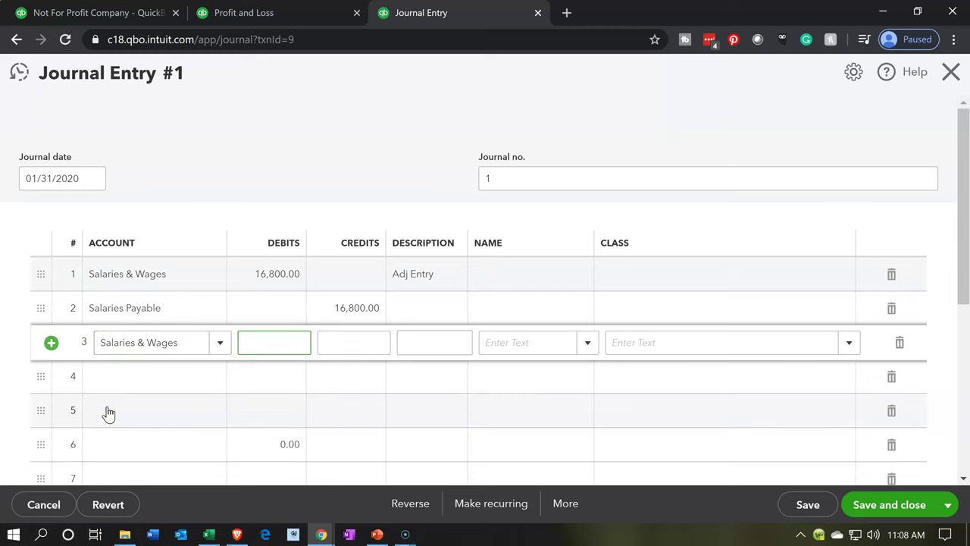
# Step: Add Salaries & Wages as the account on line 4 of the journal entry
pyautogui.press('Tab')
pyautogui.press('Tab')
pyautogui.write('Sa')
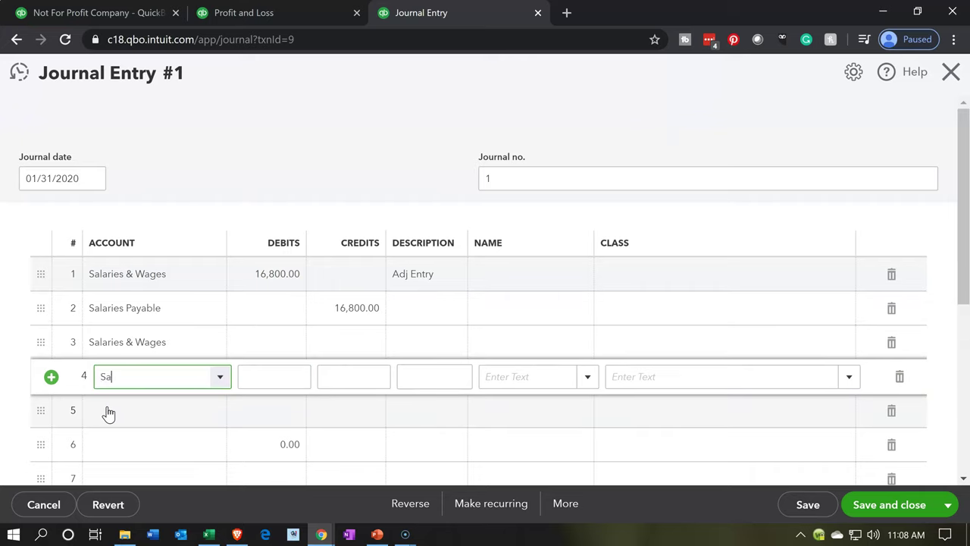
pyautogui.write('l')
pyautogui.press('Down')
pyautogui.press('Down')
pyautogui.press('Down')
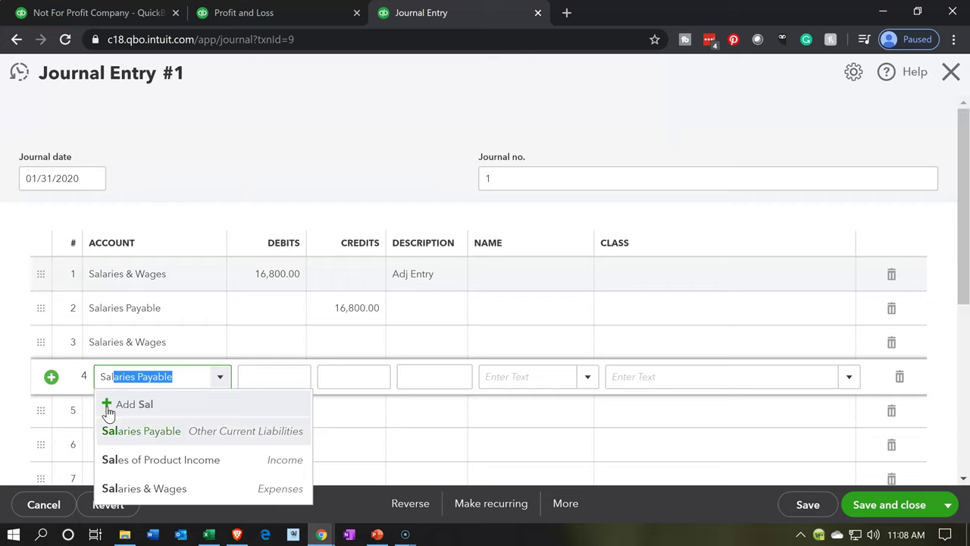
pyautogui.press('Tab')
pyautogui.press('Tab')
pyautogui.press('Tab')
pyautogui.press('Tab')
pyautogui.press('Tab')
pyautogui.press('Tab')
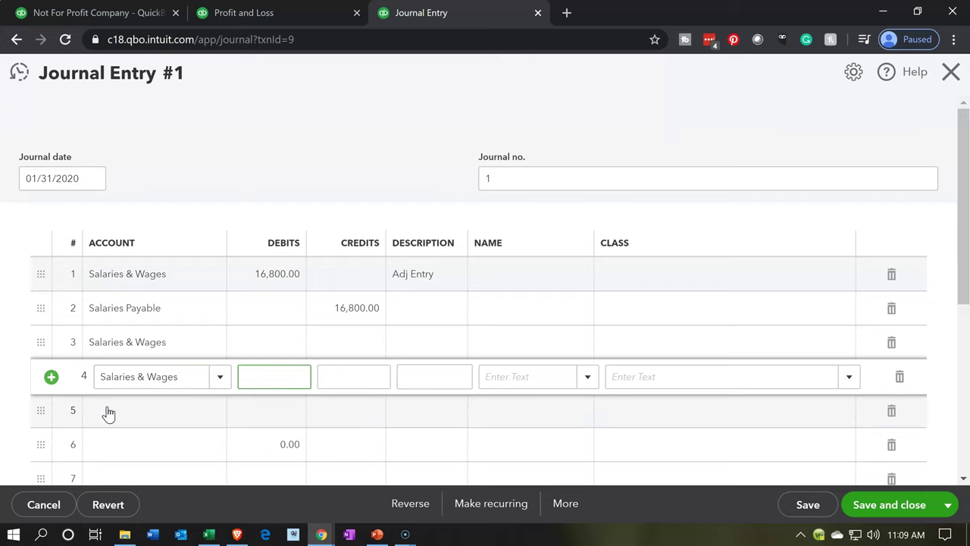
# Step: Add Salaries & Wages as the account on line 5 of the journal entry
pyautogui.click(109, 412)
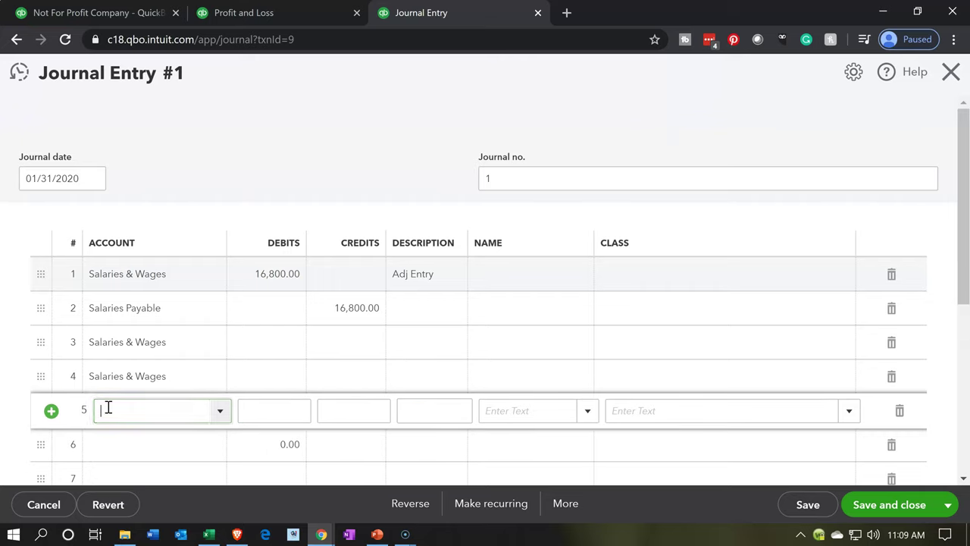
pyautogui.write('Salaries Payable')
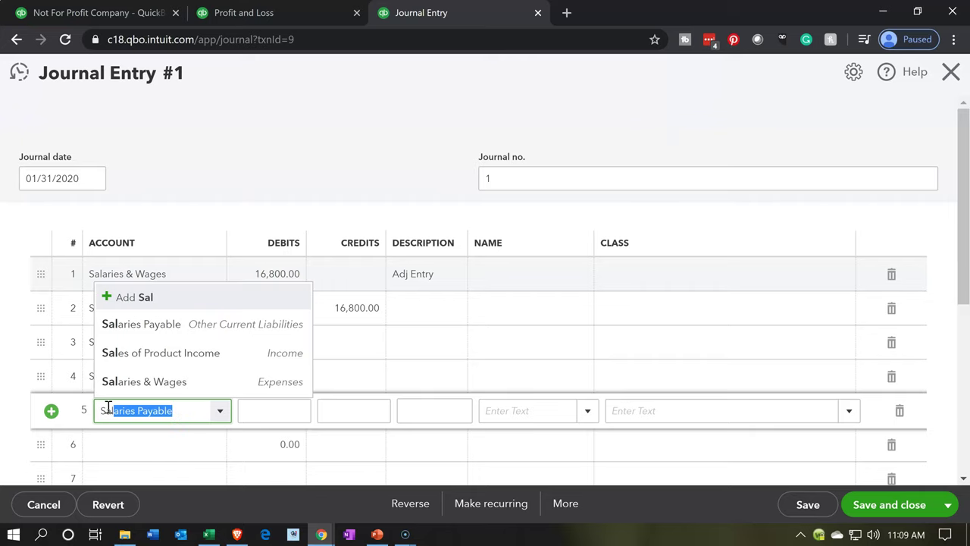
pyautogui.press('Down')
pyautogui.press('Down')
pyautogui.press('Tab')
pyautogui.press('Tab')
pyautogui.press('Tab')
pyautogui.press('Tab')
pyautogui.press('Tab')
pyautogui.press('Tab')
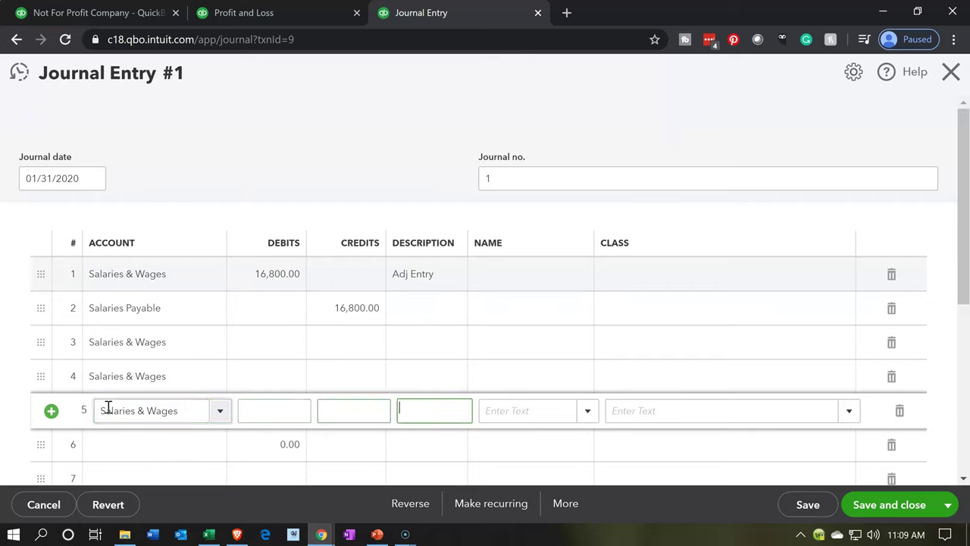
# Step: Add Salaries & Wages as the account on line 6 of the journal entry
pyautogui.press('Tab')
pyautogui.write('Sal')
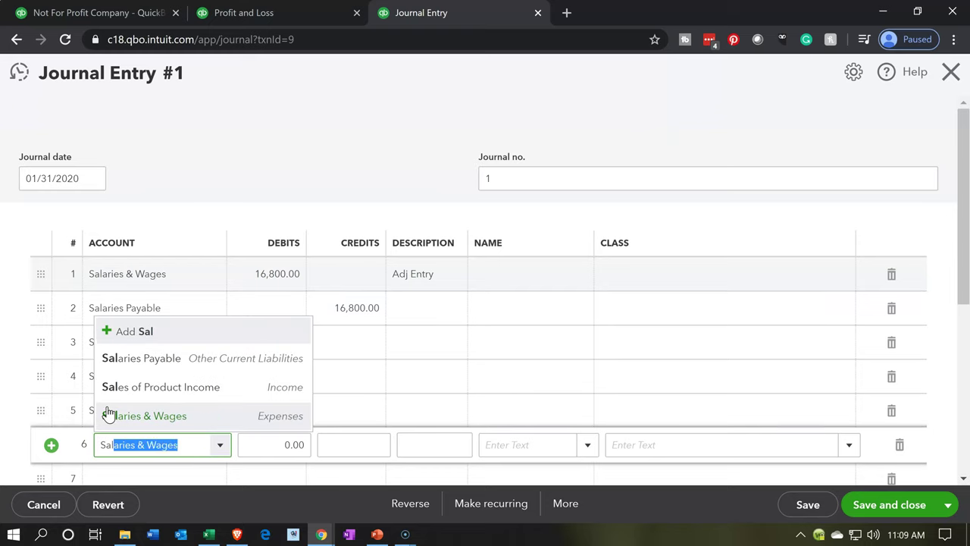
pyautogui.press('Tab')
pyautogui.press('Tab')
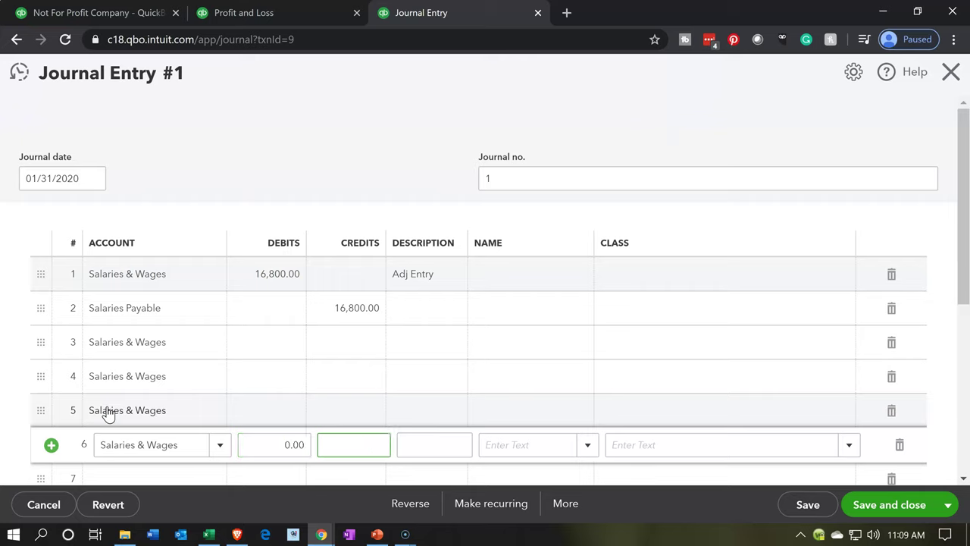
# Step: Assign the class Admin 20% to line 3 and Fundraising 20% to line 4
pyautogui.click(656, 341)
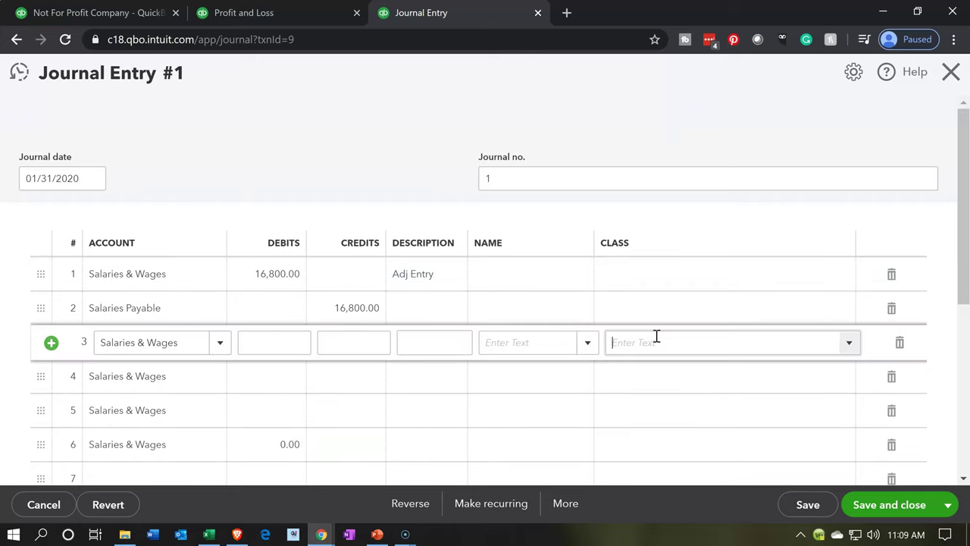
pyautogui.click(848, 345)
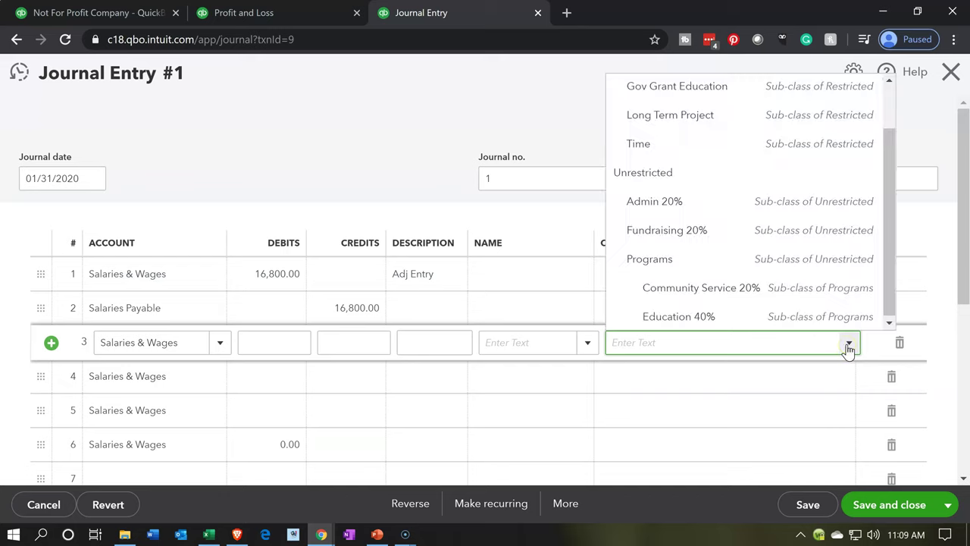
pyautogui.click(697, 215)
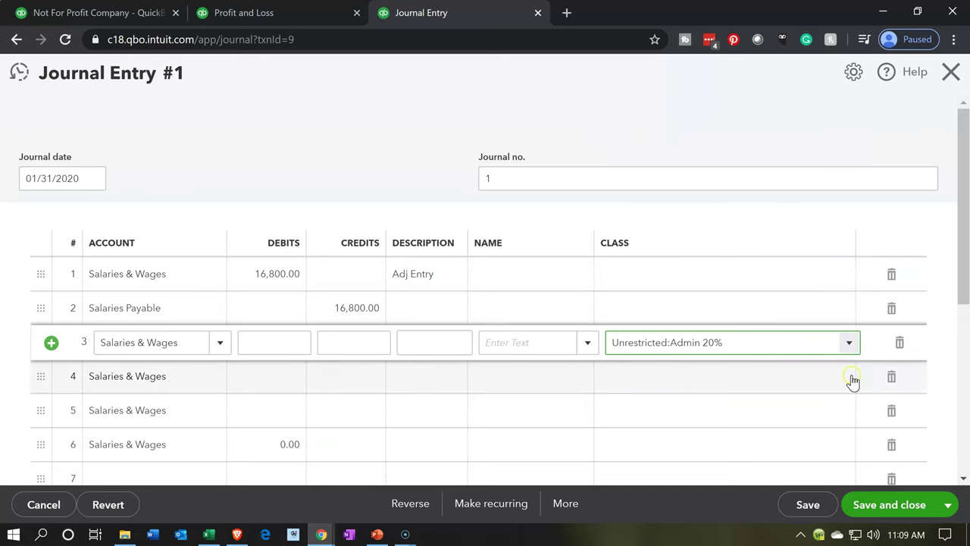
pyautogui.click(851, 379)
pyautogui.click(850, 379)
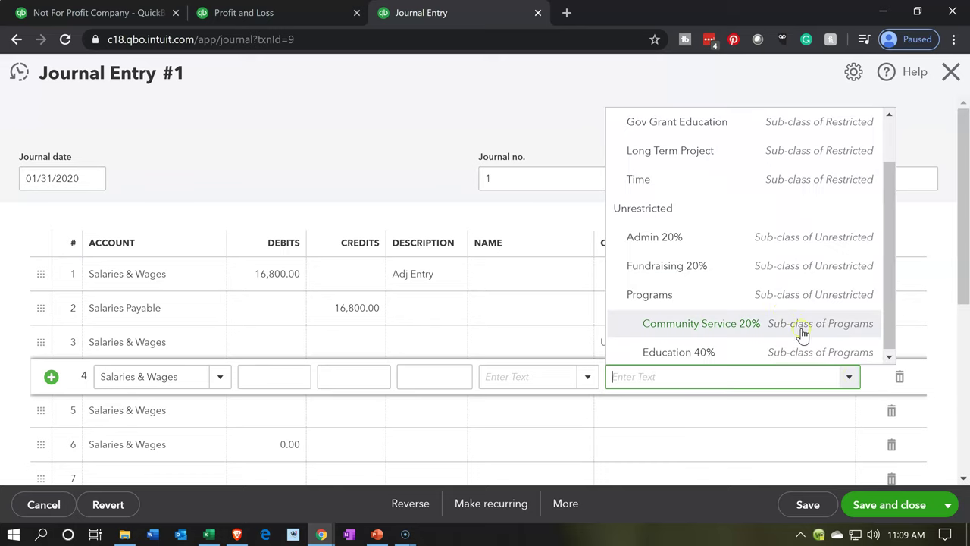
pyautogui.click(792, 384)
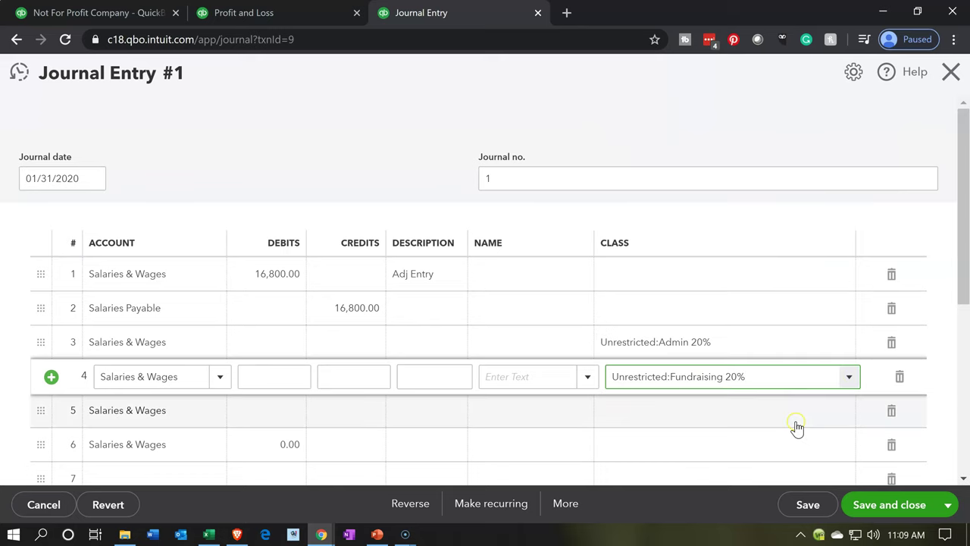
# Step: Assign the class Community Service 20% to line 5 and Education 40% to line 6
pyautogui.click(795, 422)
pyautogui.click(848, 417)
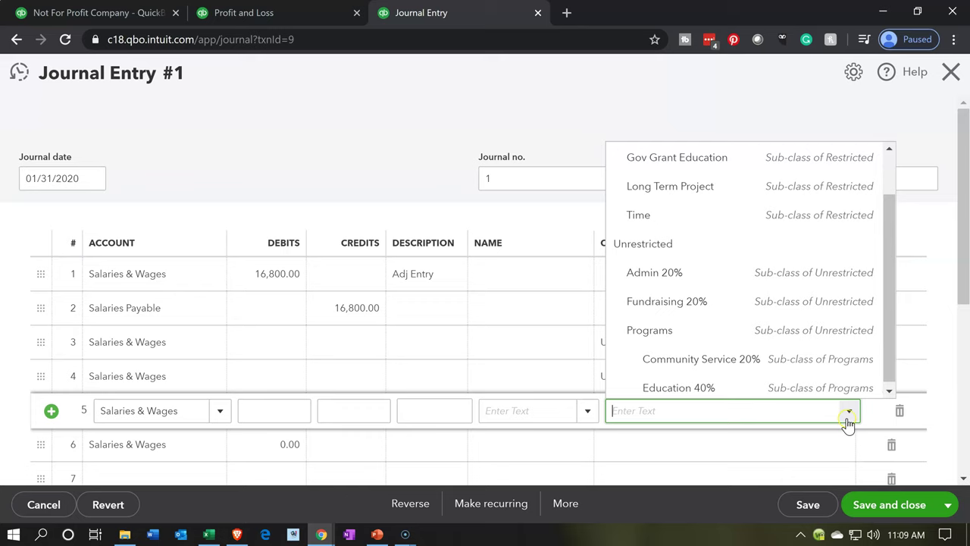
pyautogui.press('Return')
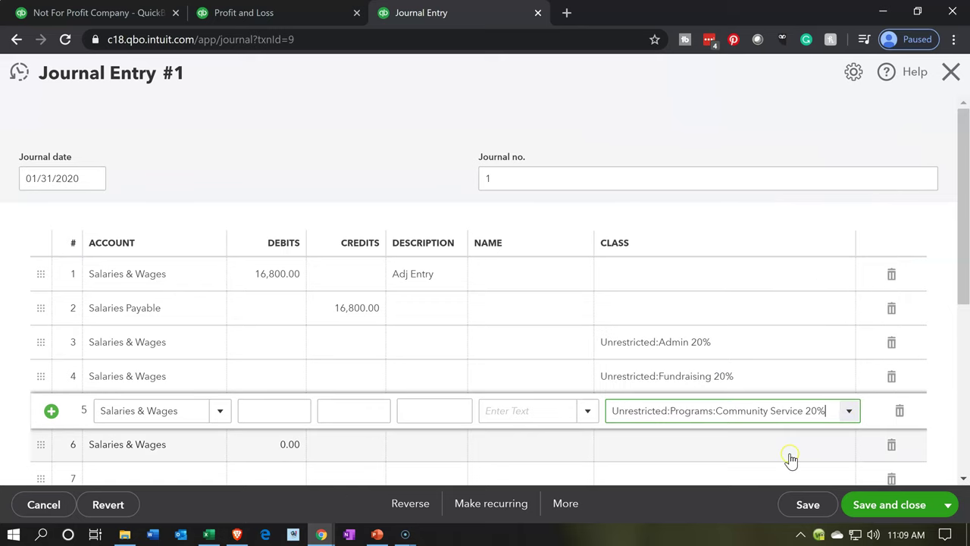
pyautogui.click(848, 448)
pyautogui.click(850, 449)
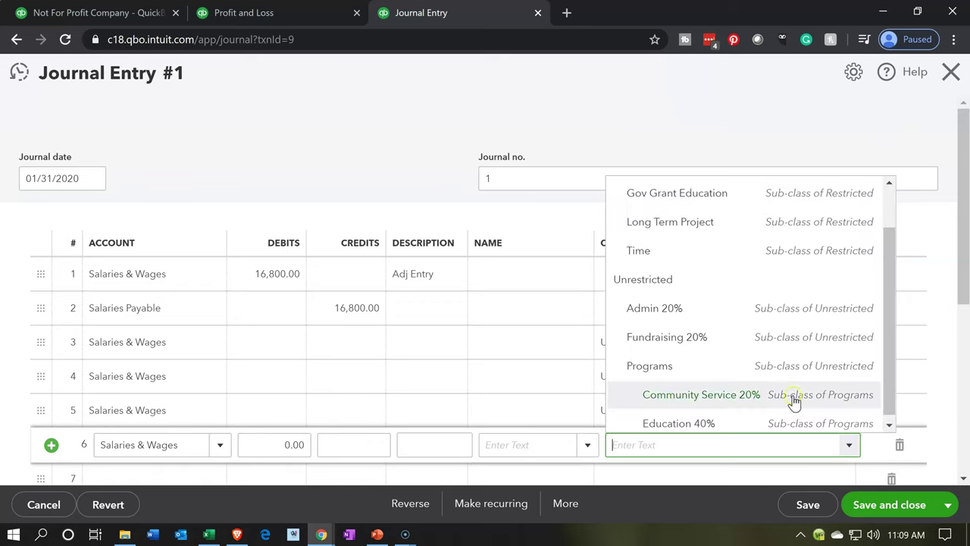
pyautogui.click(760, 421)
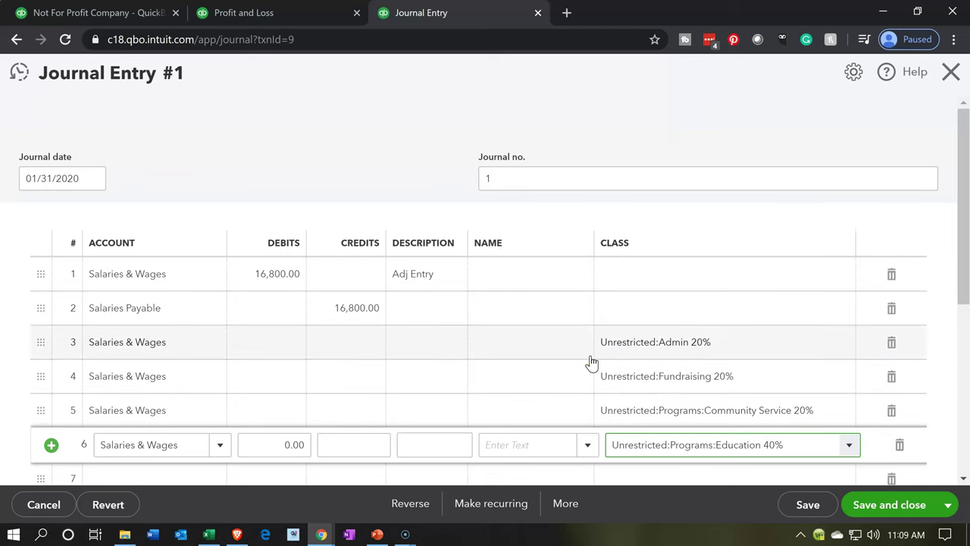
# Step: Open Calculator, keep it compact on top of the journal entry, and multiply 16800 by .2
pyautogui.press('XF86Calculator')
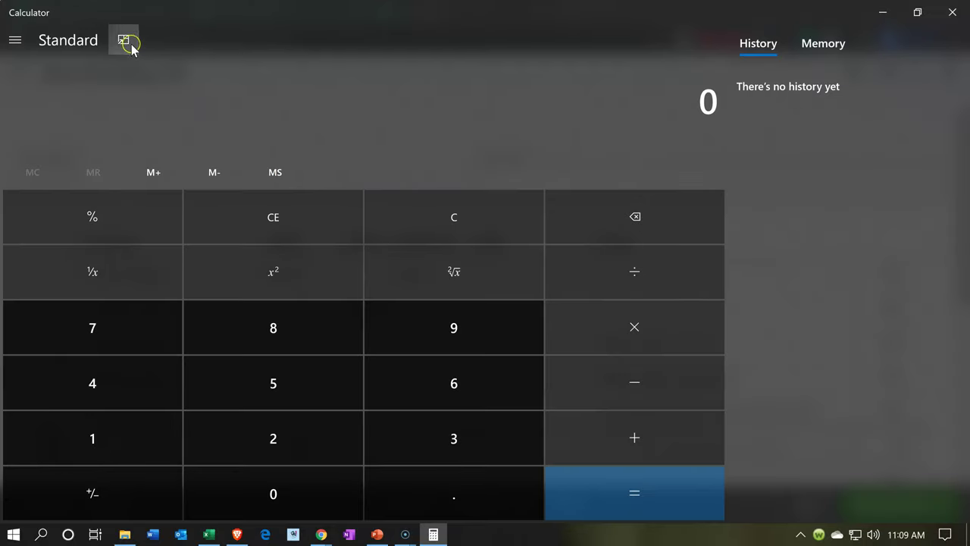
pyautogui.click(125, 42)
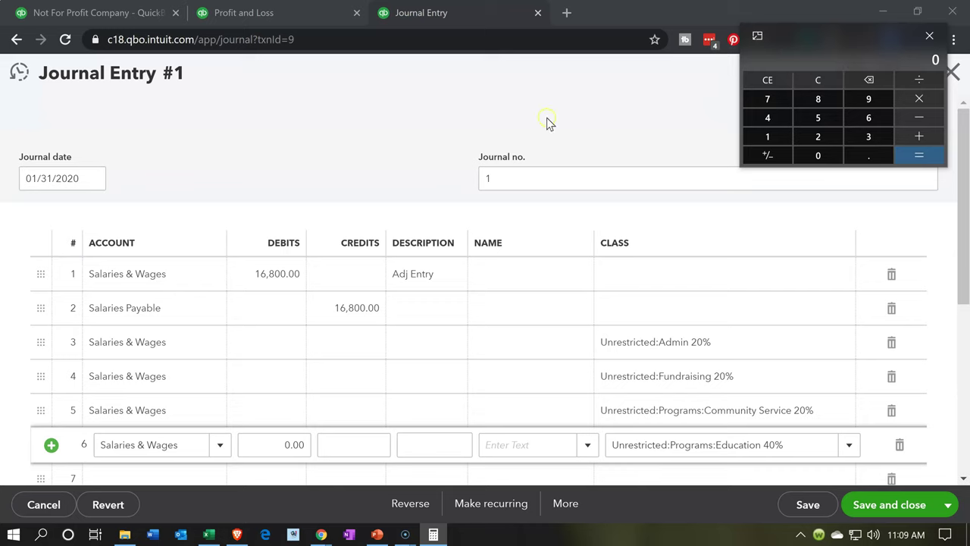
pyautogui.write('16800')
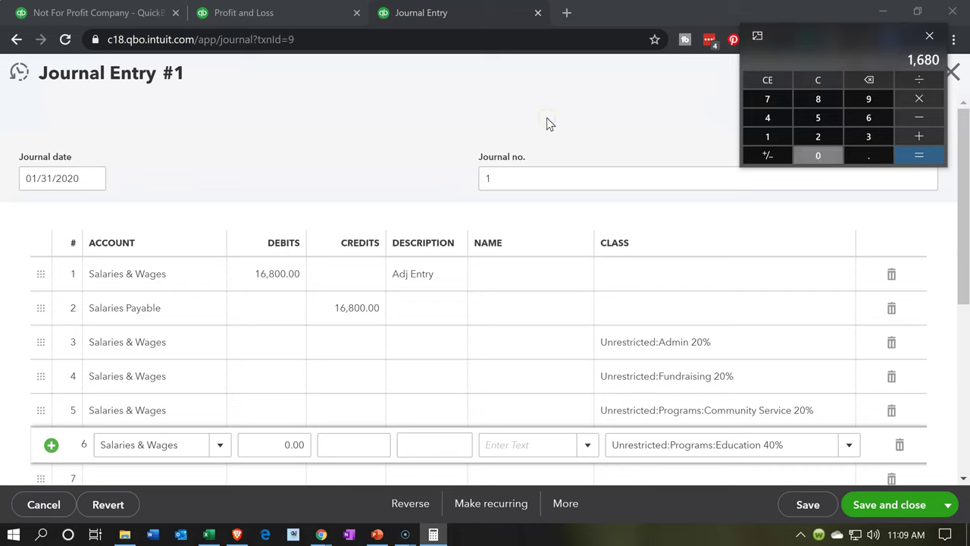
pyautogui.write('*.2')
pyautogui.press('Return')
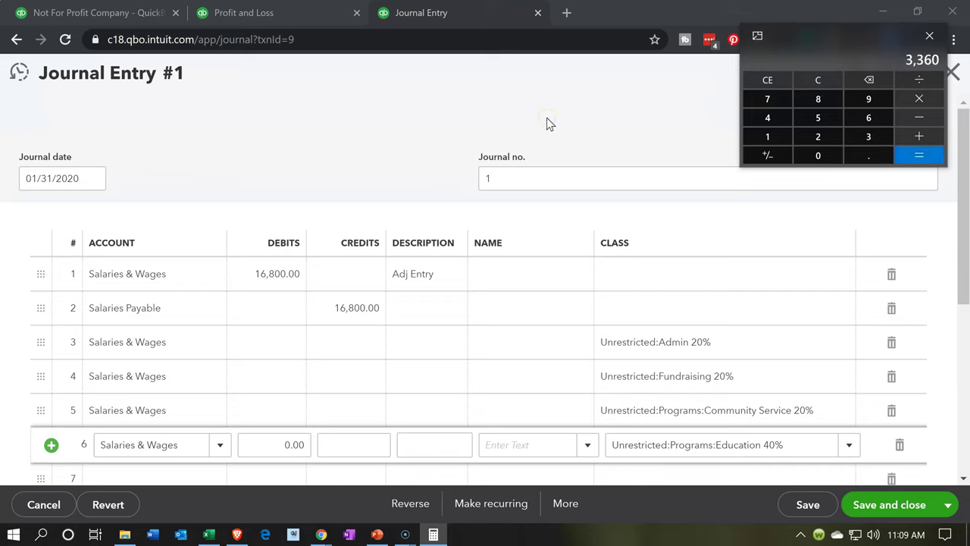
# Step: Enter a debit of 3360 on each of the Admin, Fundraising and Community Service lines
pyautogui.click(283, 344)
pyautogui.click(283, 343)
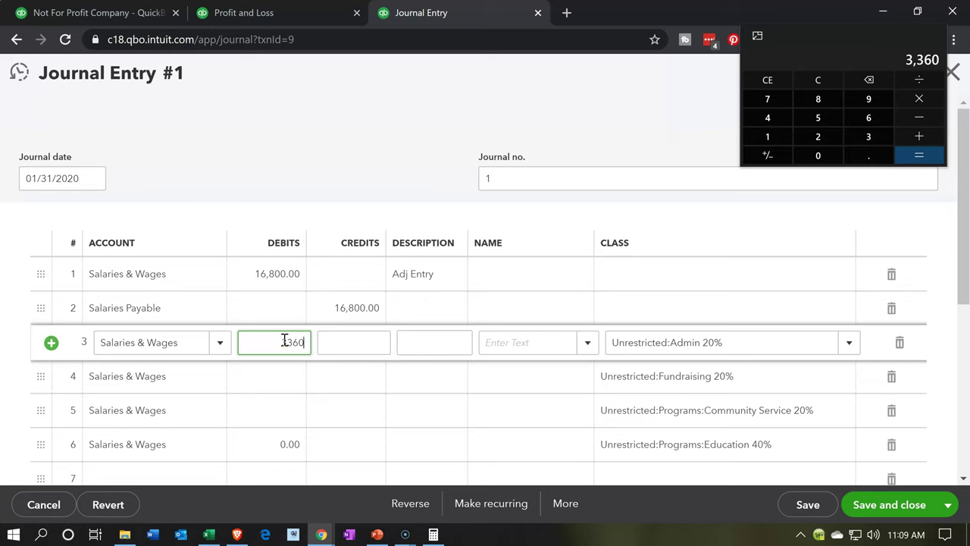
pyautogui.click(262, 387)
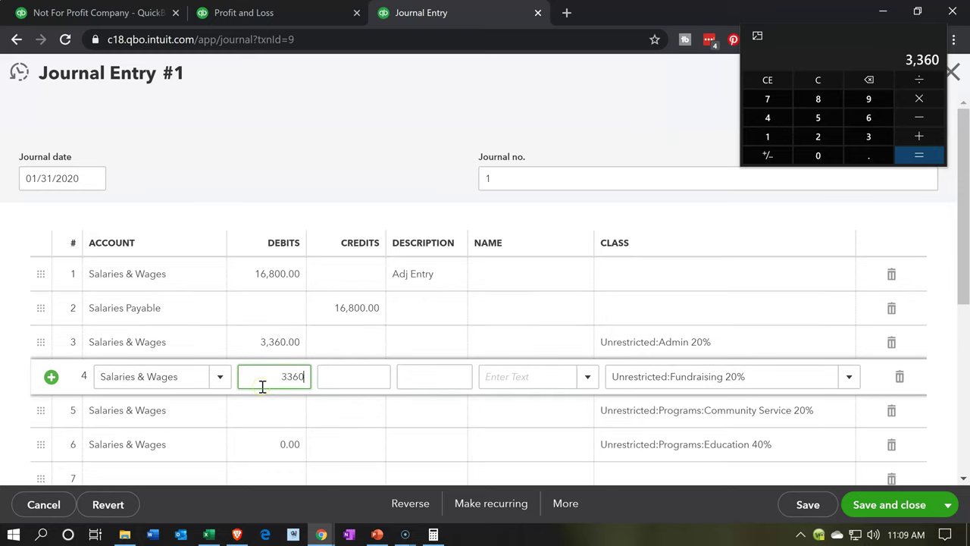
pyautogui.click(262, 417)
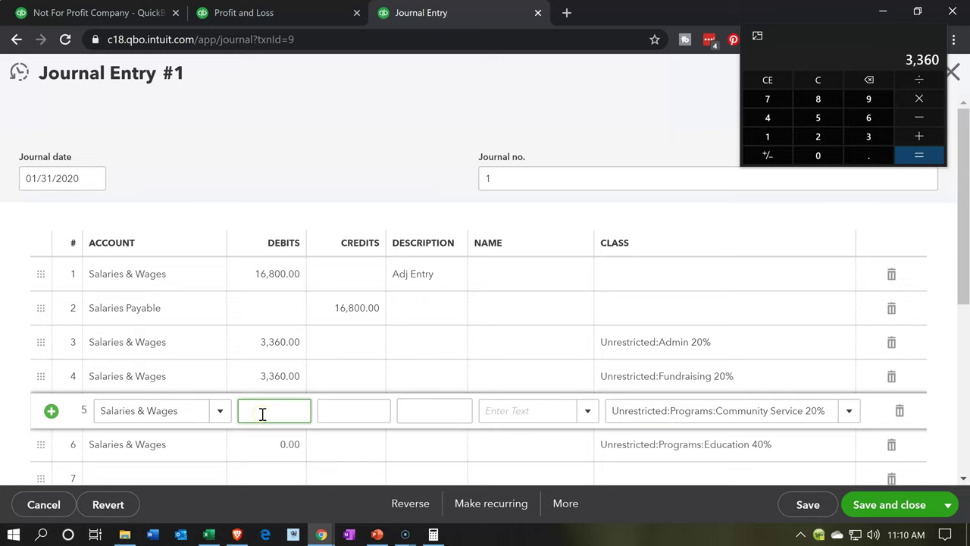
pyautogui.write('3360')
pyautogui.press('Tab')
# Step: Clear Calculator and multiply 16800 by .4 for the Education share
pyautogui.click(818, 82)
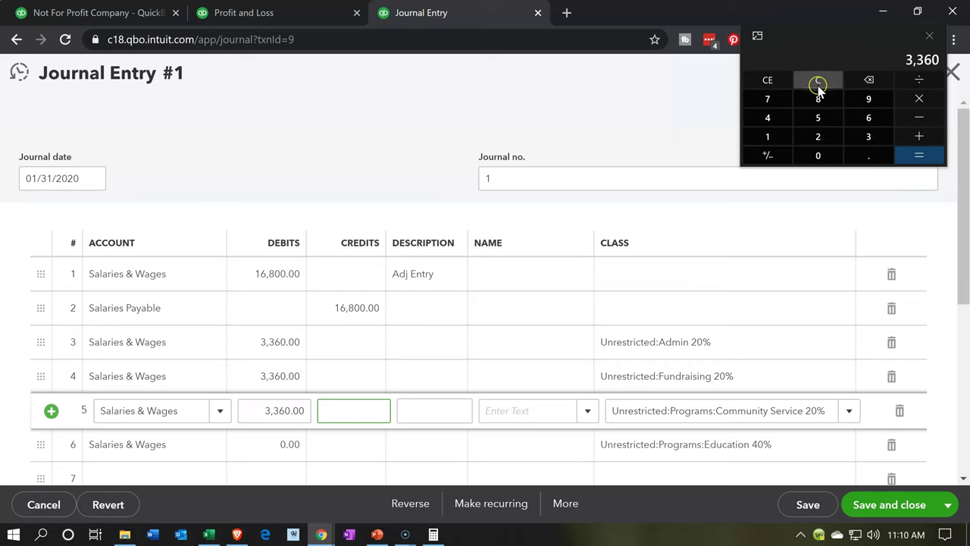
pyautogui.write('16800*.')
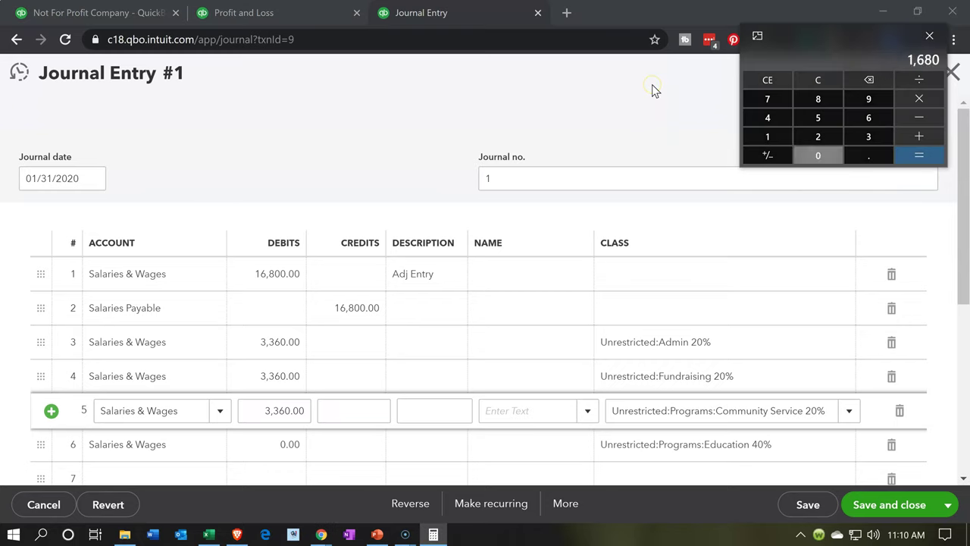
pyautogui.write('4')
pyautogui.press('Return')
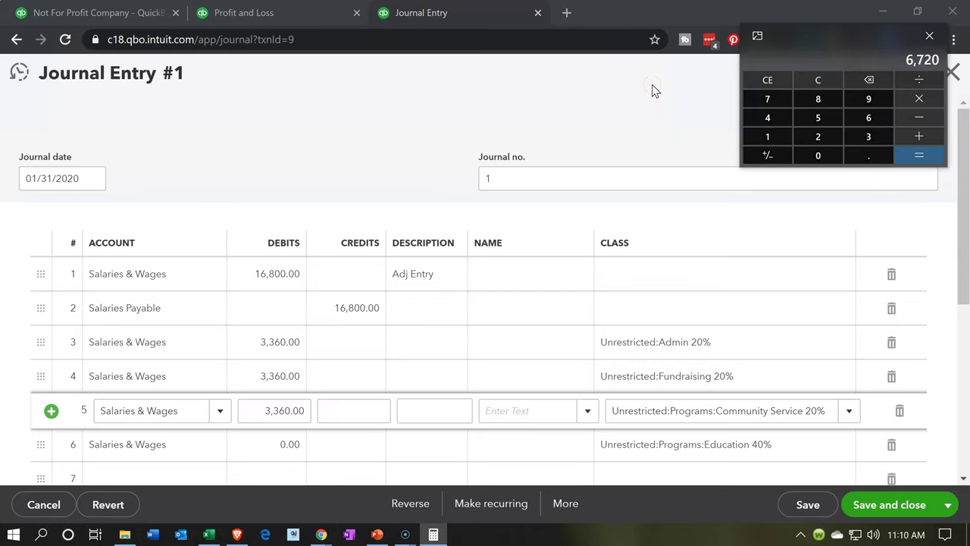
# Step: Enter 720 as the debit on the Education 40% line of the journal entry and close Calculator
pyautogui.click(324, 417)
pyautogui.click(280, 453)
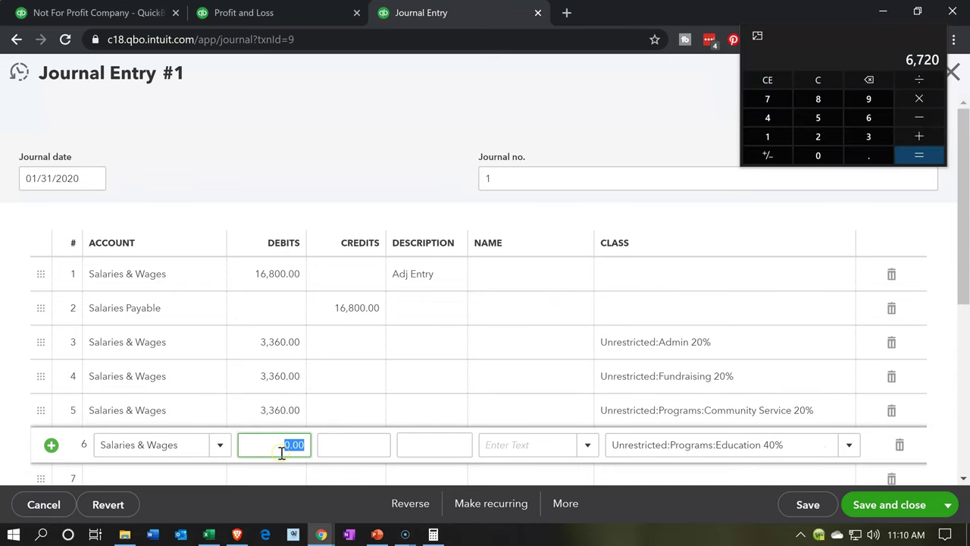
pyautogui.write('720')
pyautogui.press('Tab')
pyautogui.click(909, 48)
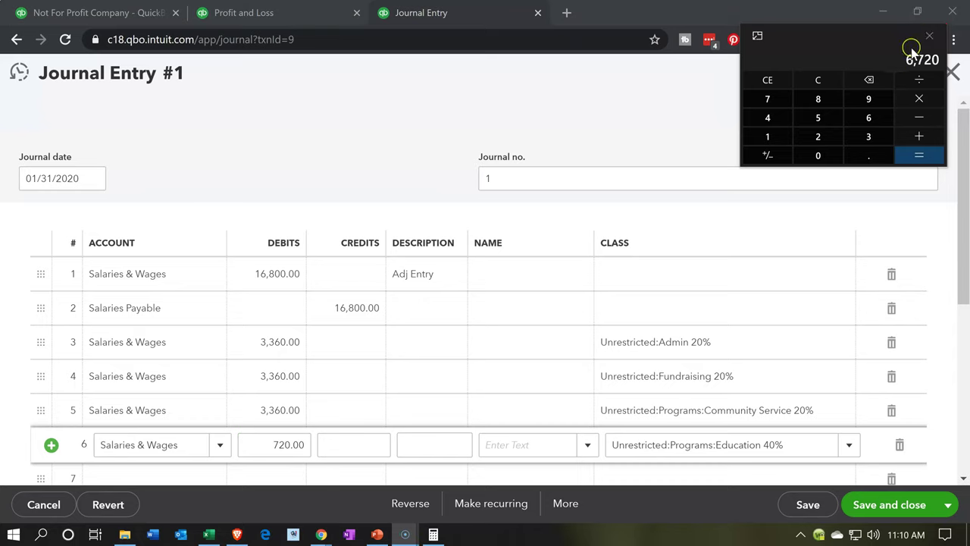
pyautogui.click(925, 43)
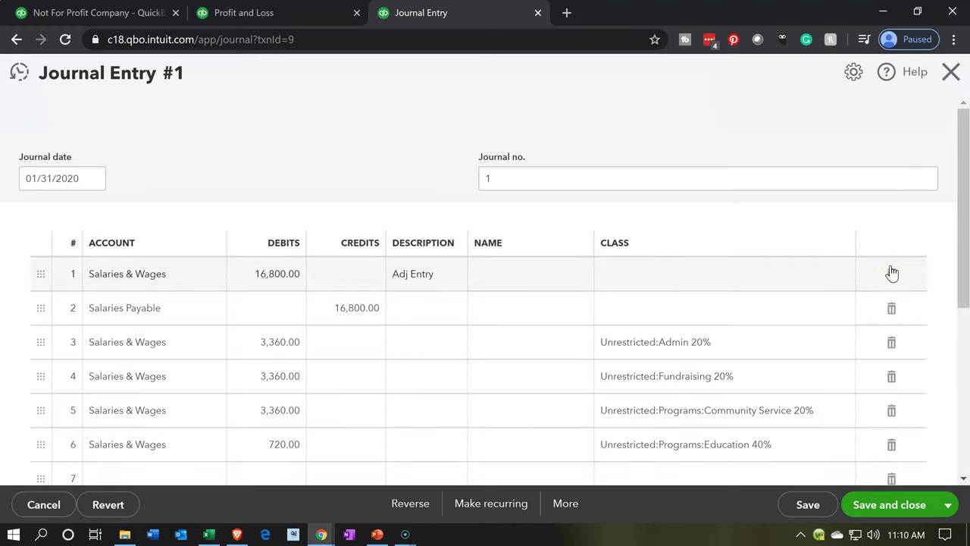
# Step: Delete the original 16,800.00 Salaries & Wages debit line without a class and check the entry's totals
pyautogui.scroll(-1, 459, 346)
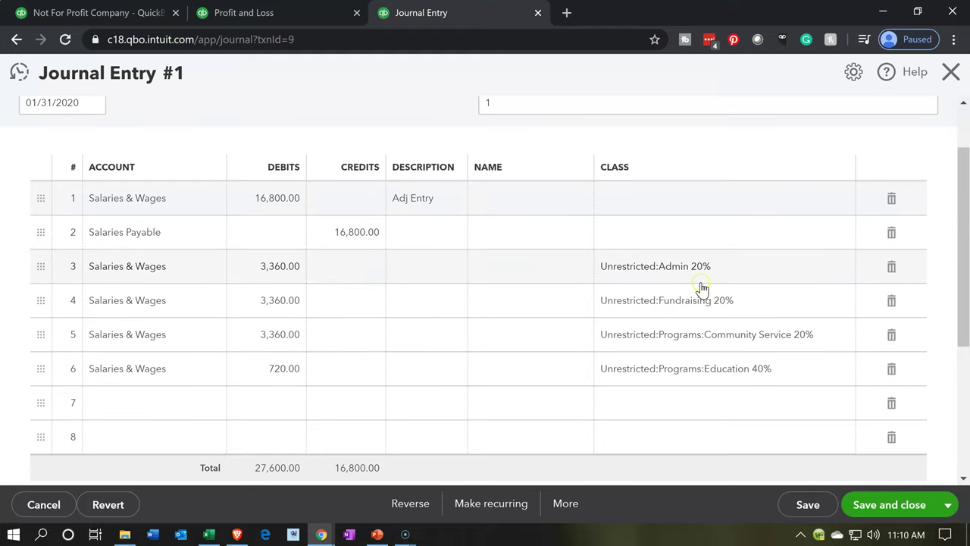
pyautogui.scroll(1, 700, 288)
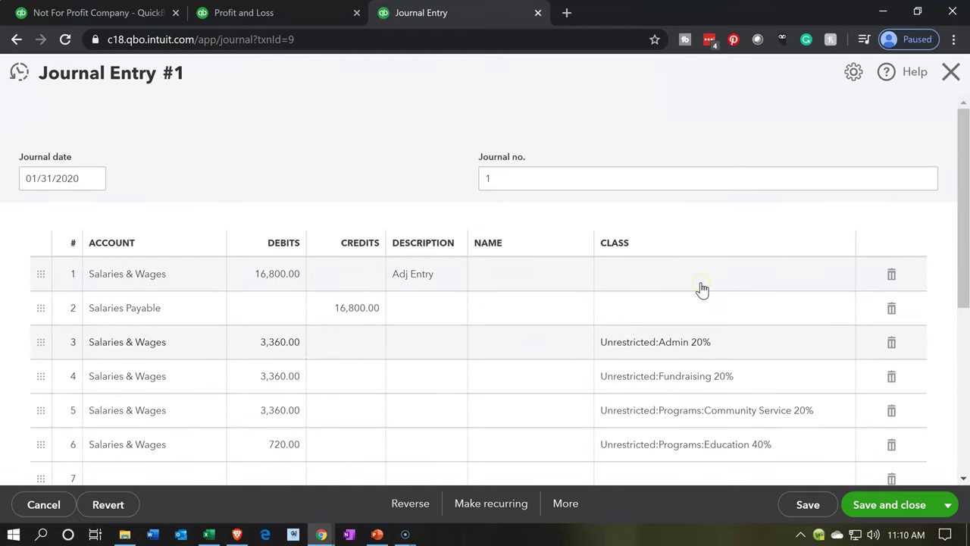
pyautogui.click(891, 276)
pyautogui.scroll(-1, 579, 318)
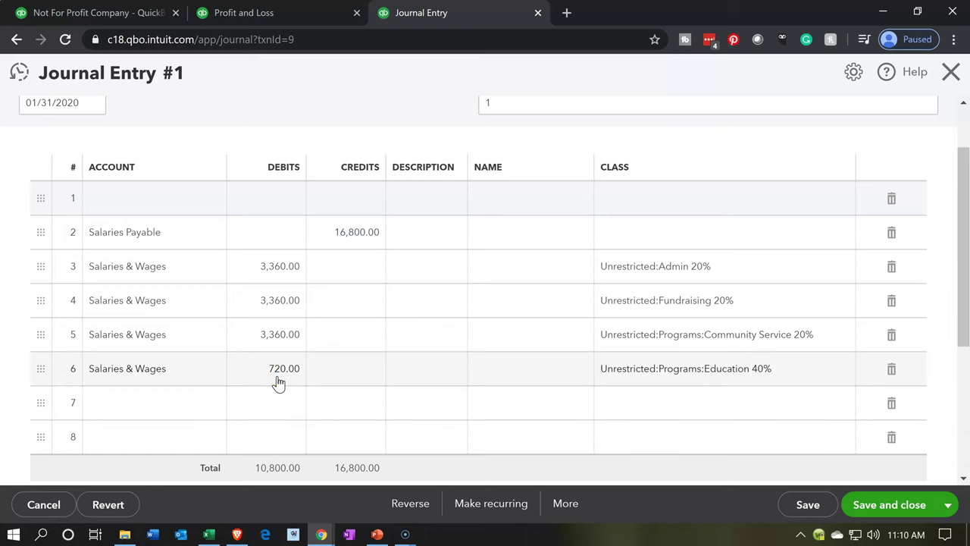
# Step: Reopen Calculator in its compact view and recompute the 40% Education share of 16,800
pyautogui.press('XF86Calculator')
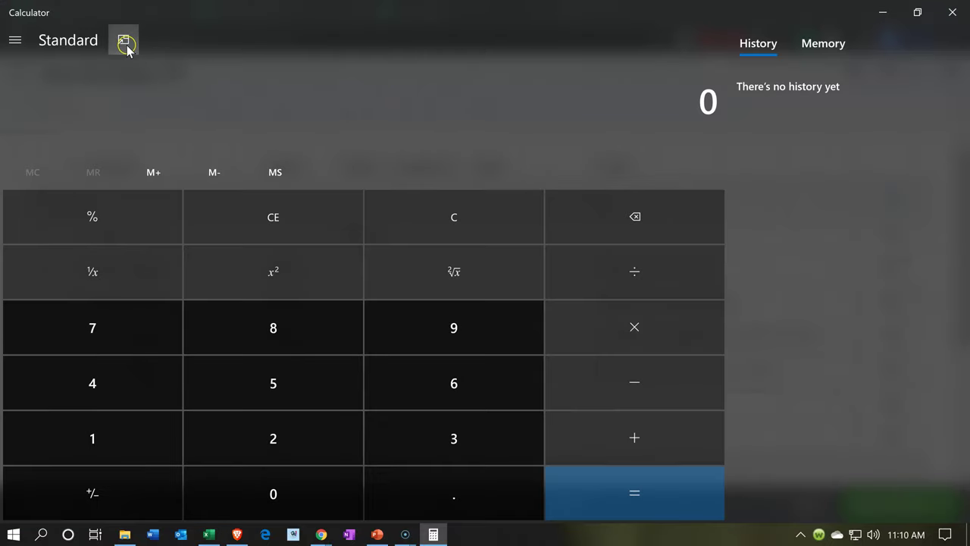
pyautogui.click(124, 42)
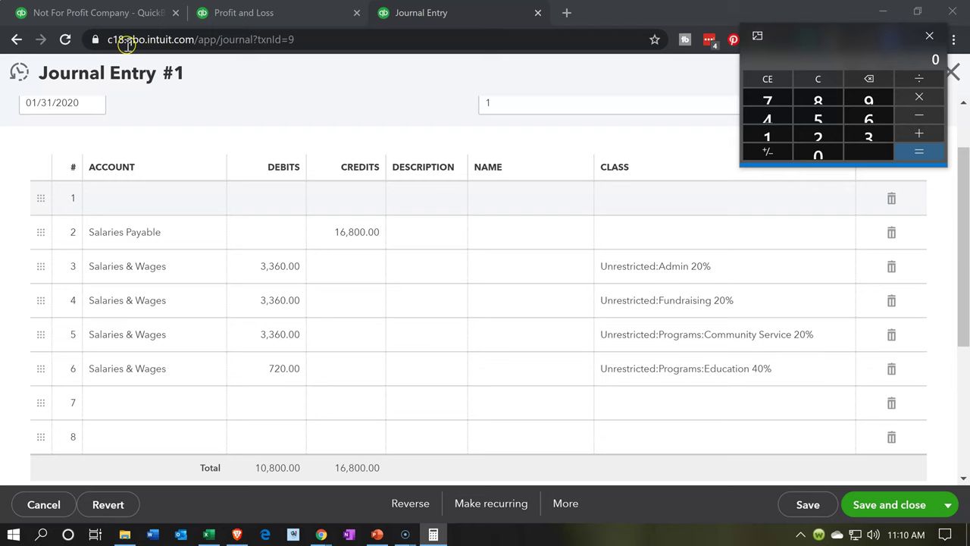
pyautogui.write('60*')
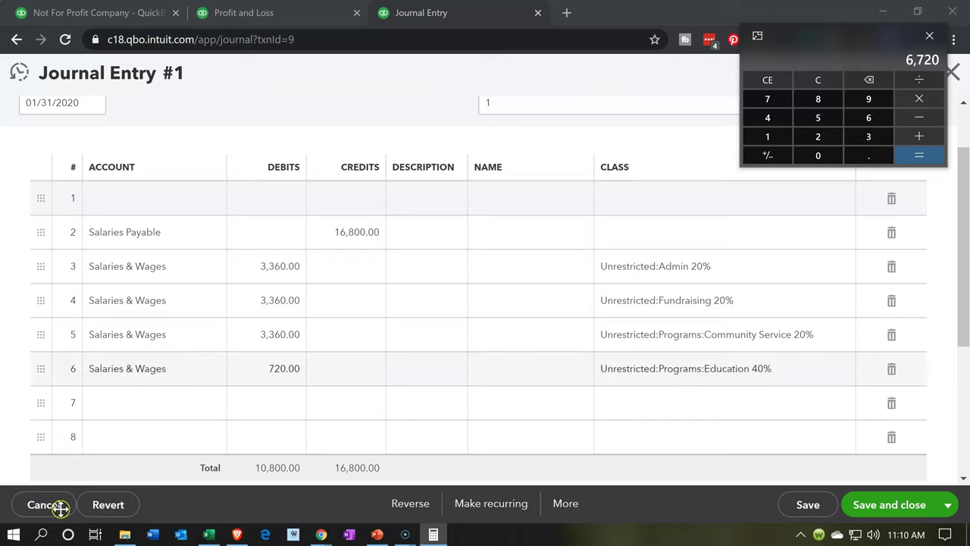
# Step: Set the Education 40% line's debit to 6720, and save and close the journal entry despite the missing class fields
pyautogui.click(288, 369)
pyautogui.click(274, 368)
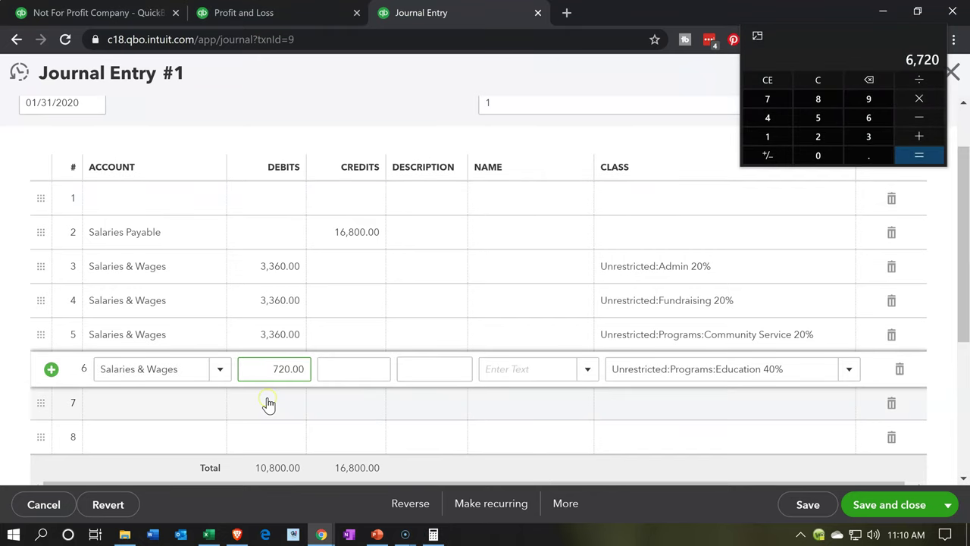
pyautogui.press('Tab')
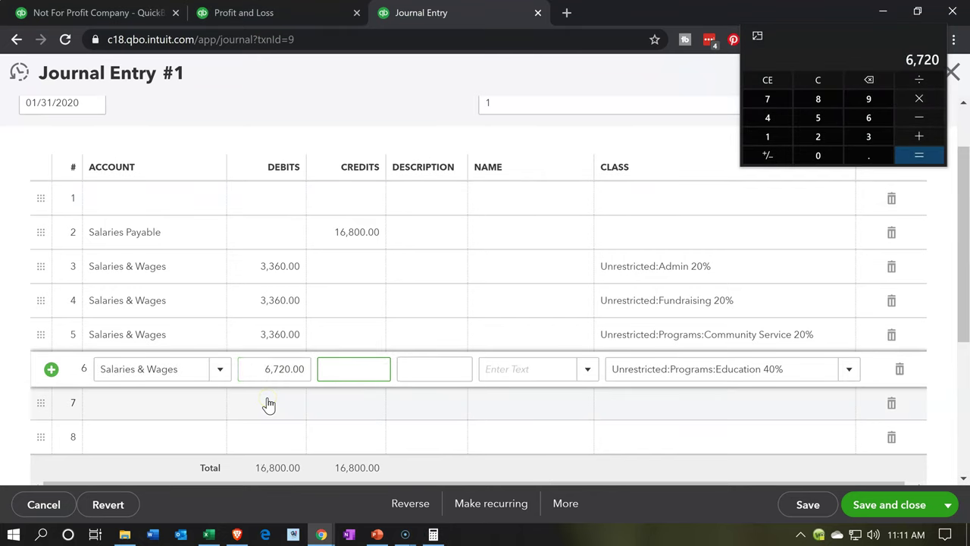
pyautogui.click(929, 36)
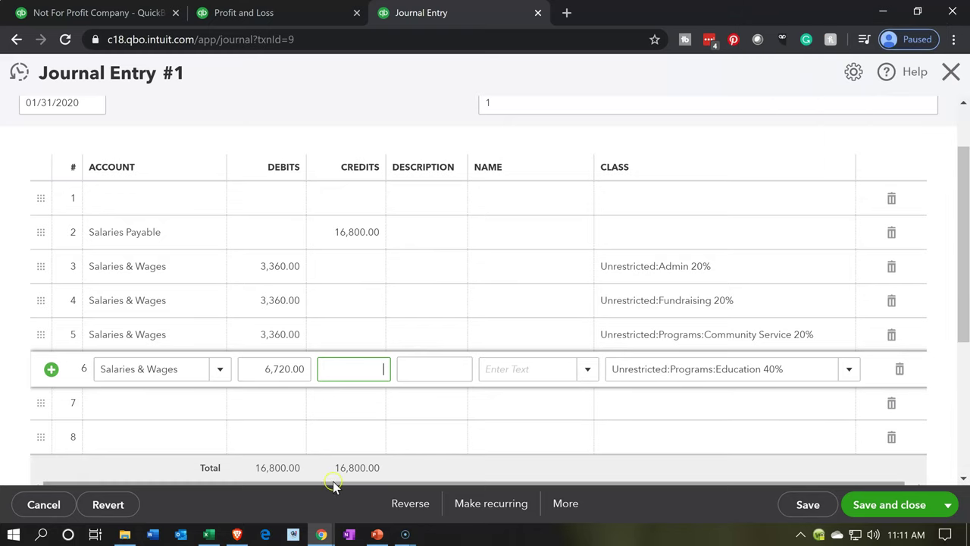
pyautogui.click(875, 504)
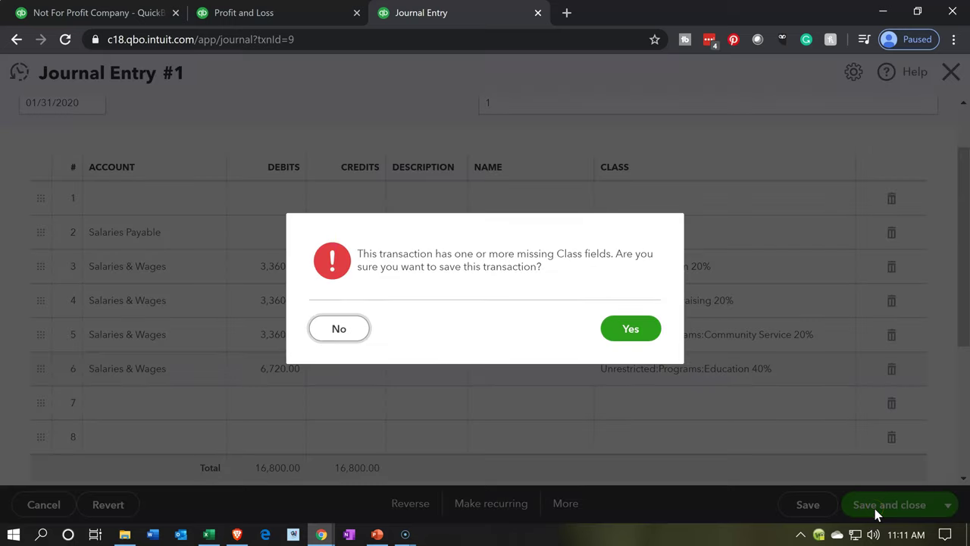
pyautogui.click(642, 340)
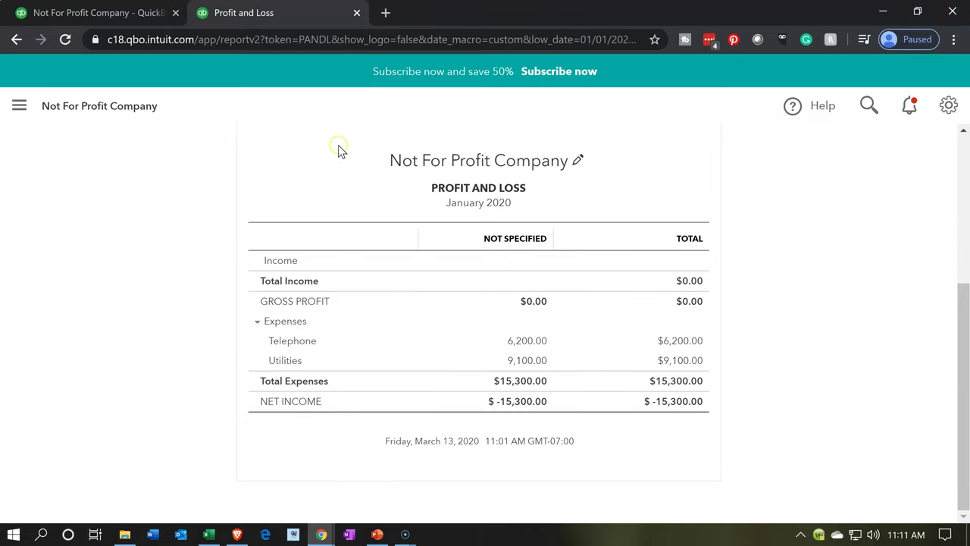
# Step: Rerun the January 2020 Profit and Loss report by classes and review the expense rows per class
pyautogui.click(121, 15)
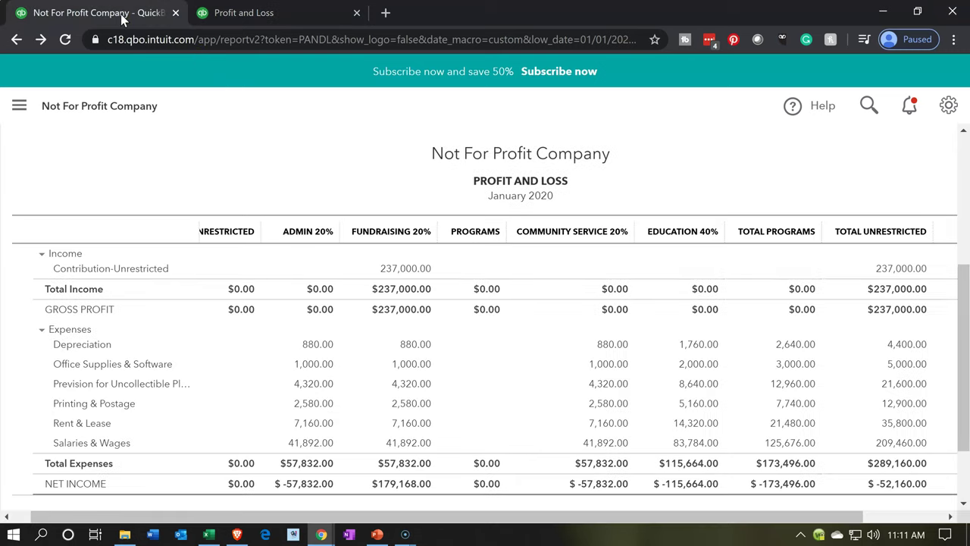
pyautogui.scroll(4, 394, 281)
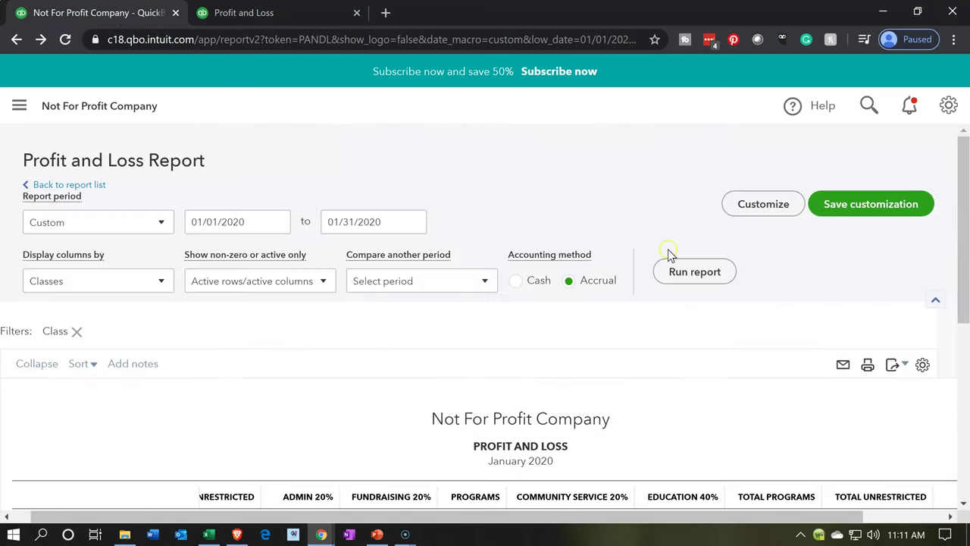
pyautogui.click(692, 266)
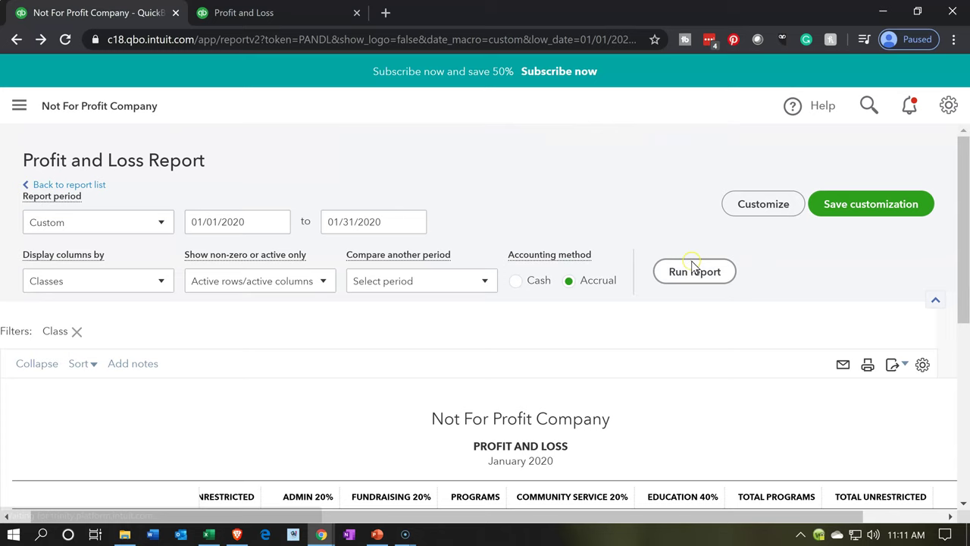
pyautogui.scroll(-5, 691, 266)
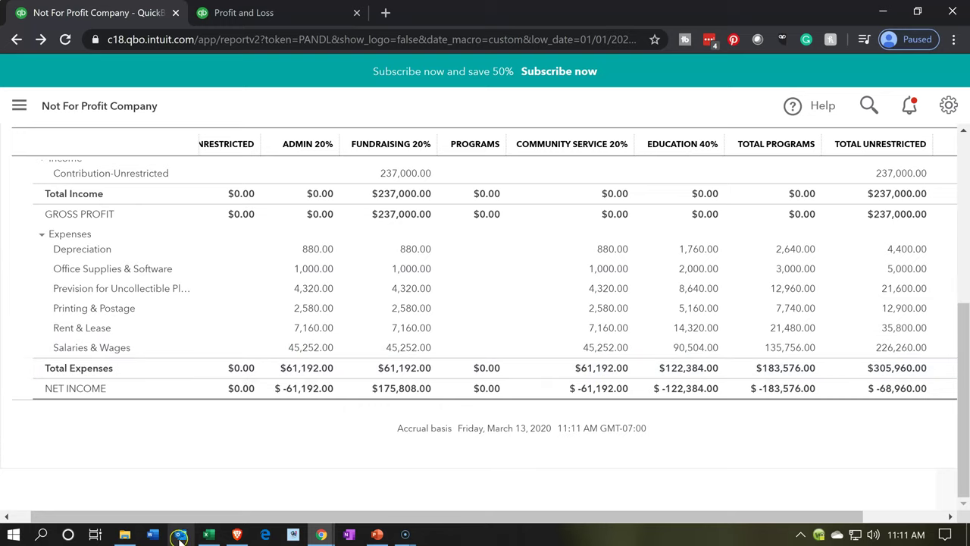
# Step: Switch to the Excel workbook and compare the Salaries Expense allocation and total with the report, then return to QuickBooks
pyautogui.click(209, 533)
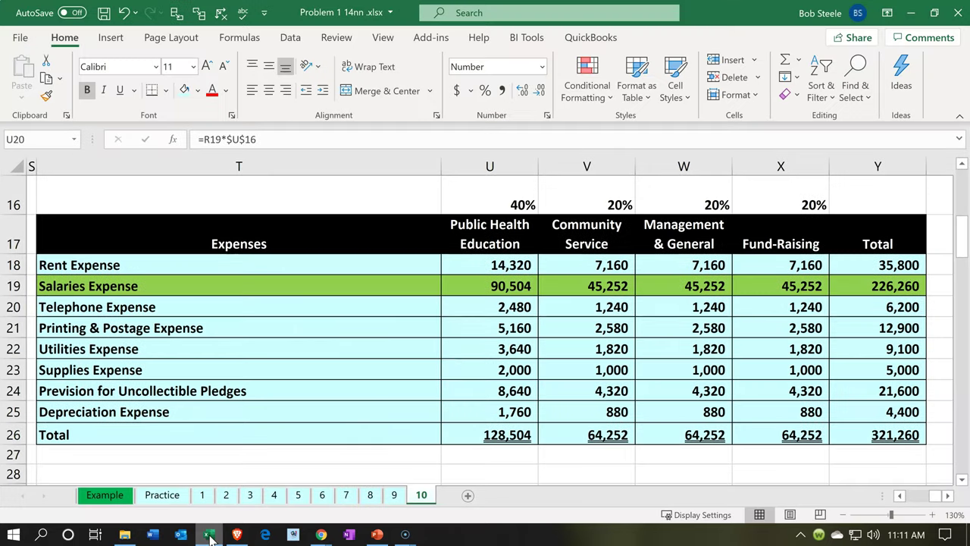
pyautogui.click(604, 290)
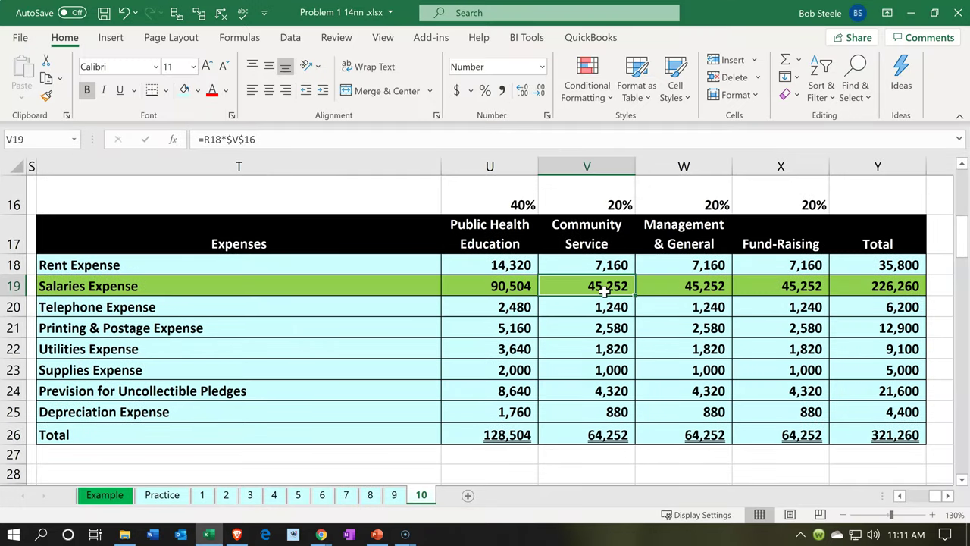
pyautogui.click(879, 295)
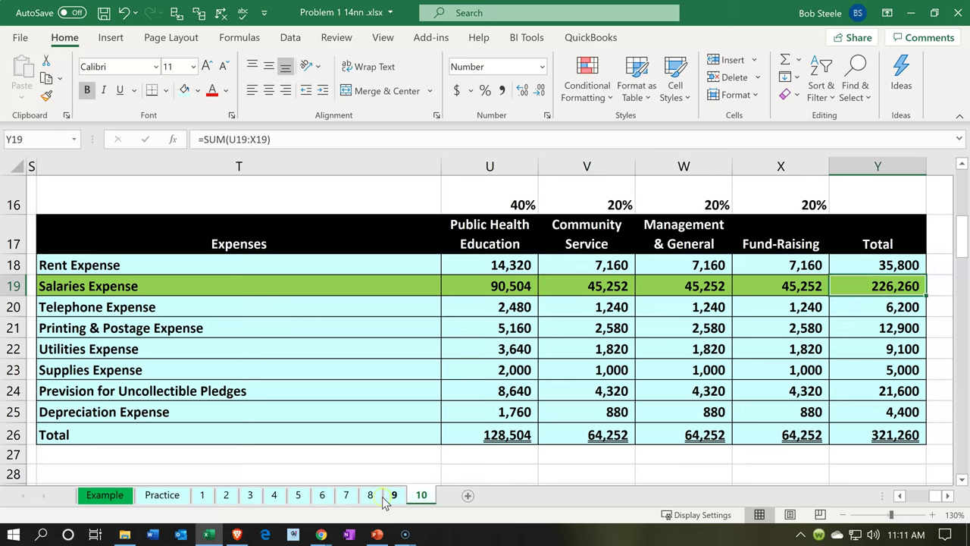
pyautogui.click(209, 534)
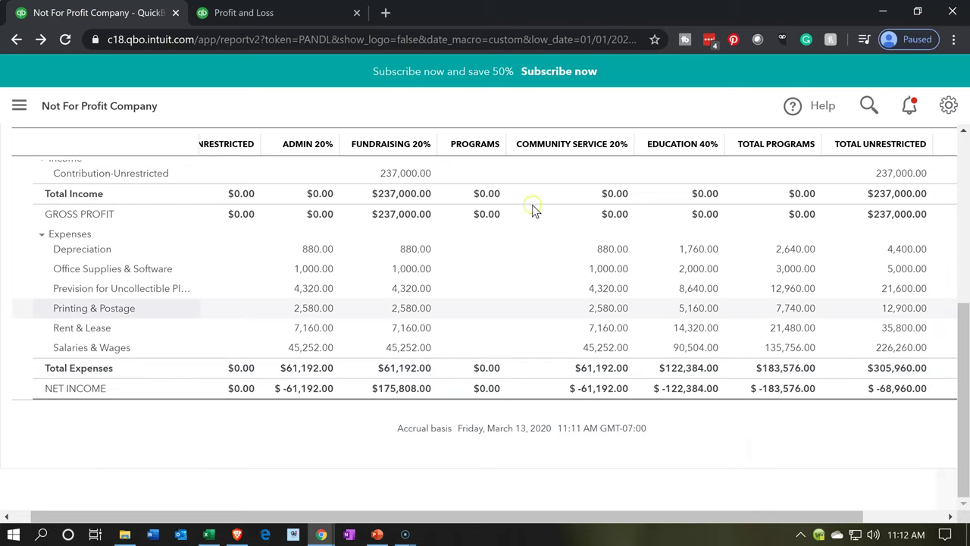
# Step: Open the Verizon expense of 01/30/2020 behind the unclassified Telephone amount in the Not Specified Profit and Loss report
pyautogui.click(287, 14)
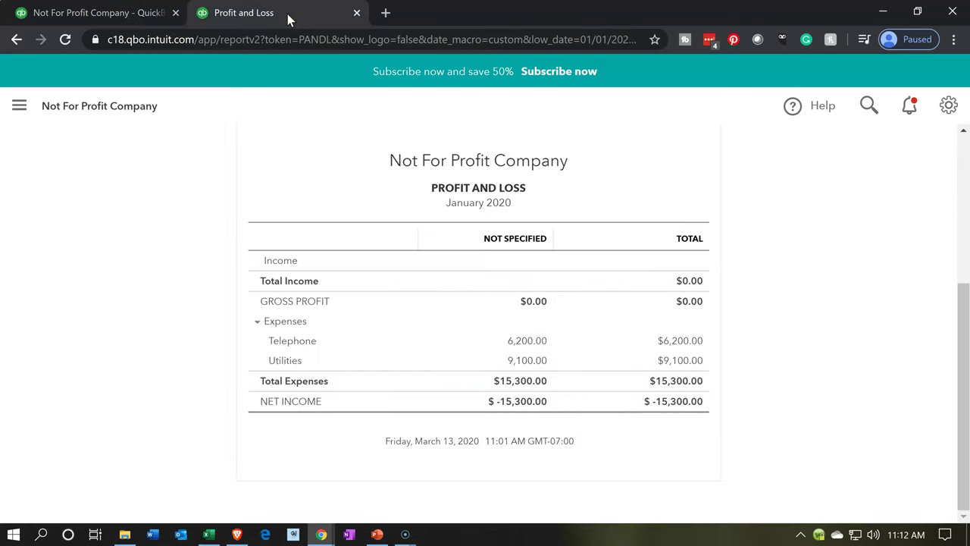
pyautogui.click(541, 341)
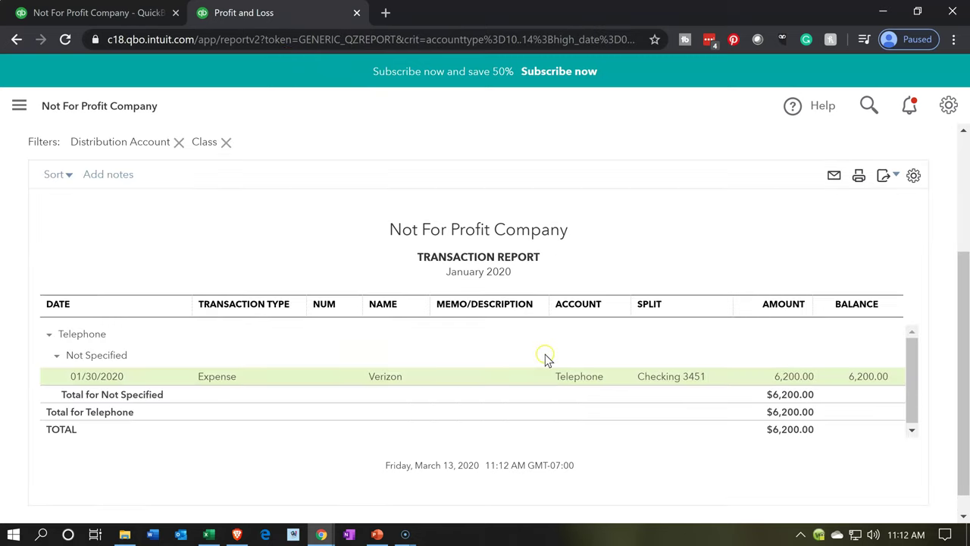
pyautogui.click(592, 378)
pyautogui.click(580, 379)
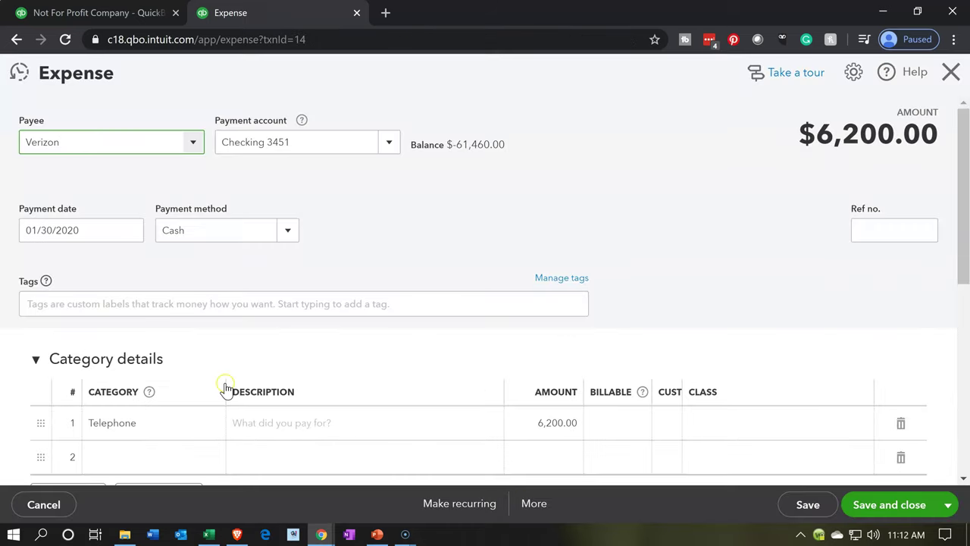
# Step: Add a second category line for Telephone to the Verizon expense, leaving its other fields empty
pyautogui.scroll(-1, 205, 383)
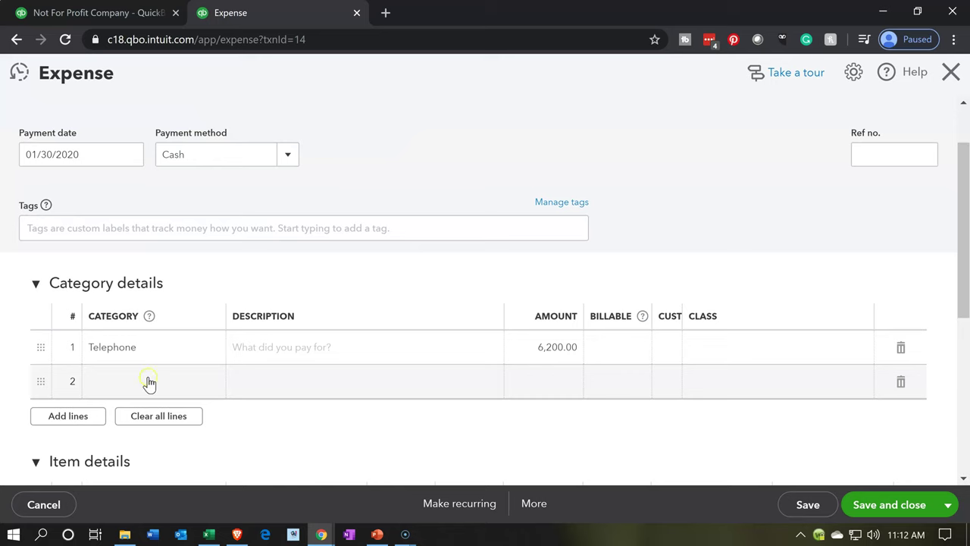
pyautogui.click(150, 382)
pyautogui.write('Tel')
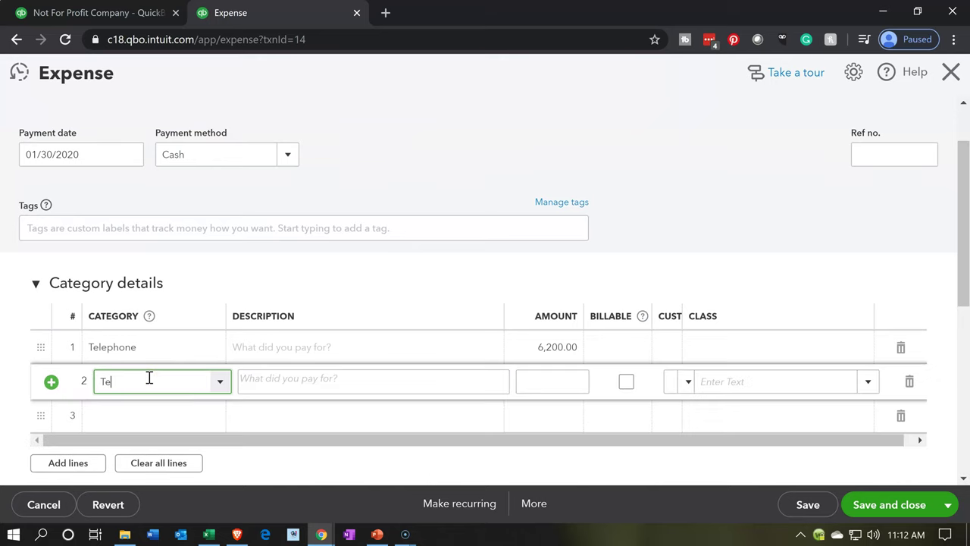
pyautogui.press('Tab')
pyautogui.press('Tab')
pyautogui.press('Tab')
pyautogui.press('Tab')
pyautogui.press('Tab')
pyautogui.press('Tab')
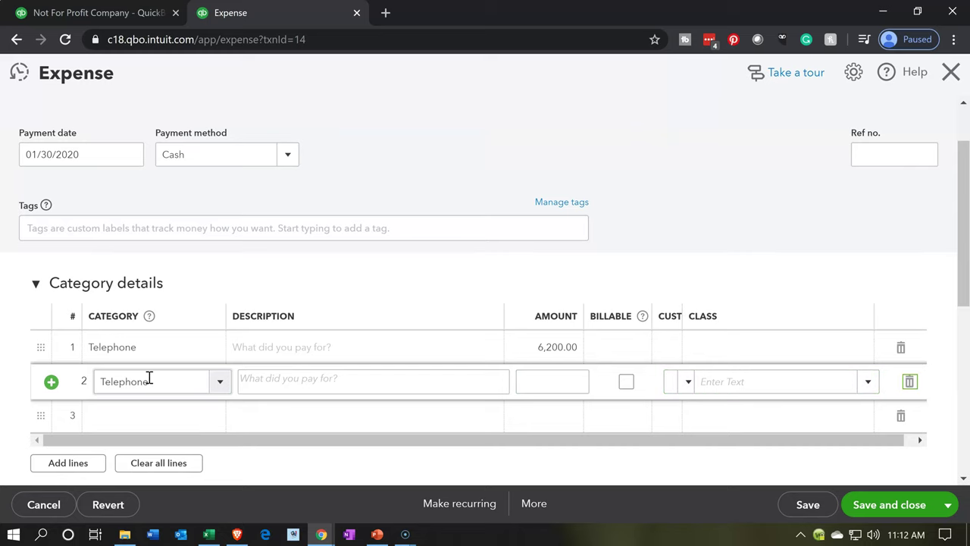
# Step: Add a third category line for Telephone to the expense
pyautogui.press('Tab')
pyautogui.write('Tel')
pyautogui.press('Tab')
pyautogui.press('Tab')
pyautogui.press('Tab')
pyautogui.press('Tab')
pyautogui.press('Tab')
pyautogui.press('Tab')
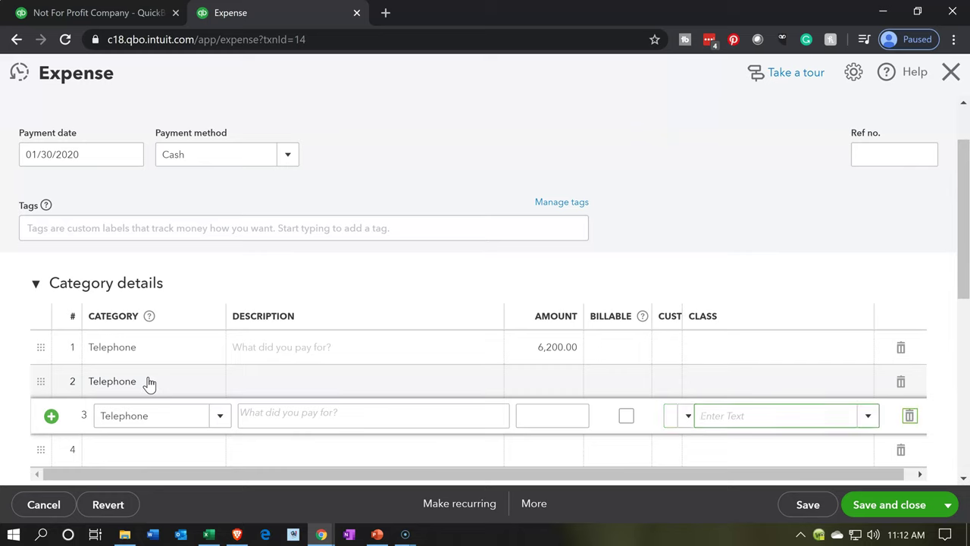
# Step: Enter Telephone as the category on the fourth and fifth lines of the expense
pyautogui.press('Tab')
pyautogui.write('Te')
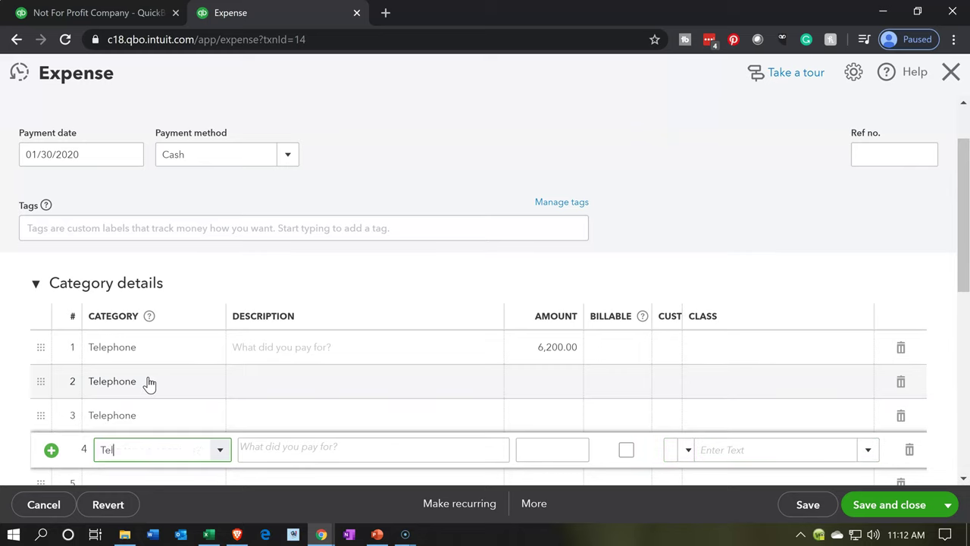
pyautogui.press('Tab')
pyautogui.press('Tab')
pyautogui.press('Tab')
pyautogui.press('Tab')
pyautogui.press('Tab')
pyautogui.press('Tab')
pyautogui.press('Tab')
pyautogui.write('TGe')
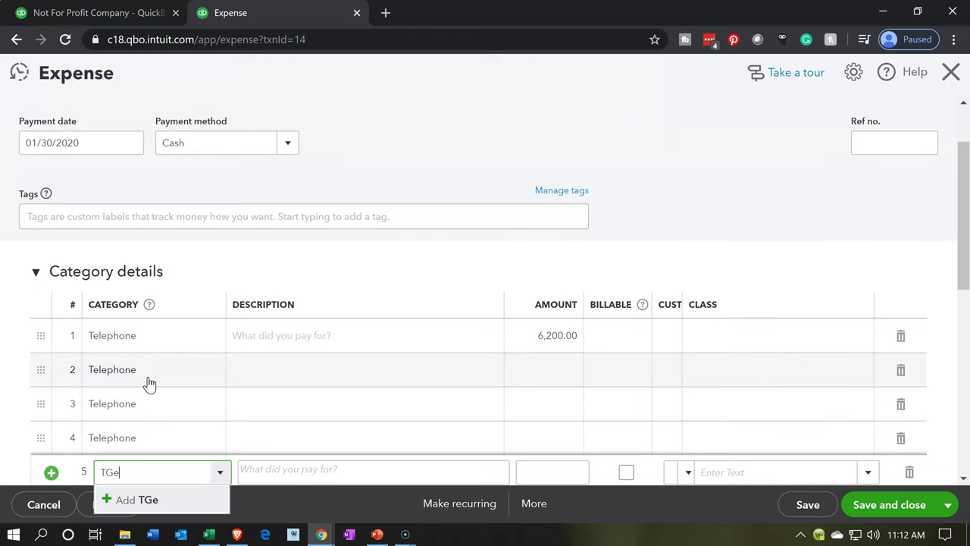
pyautogui.write('el')
pyautogui.press('Tab')
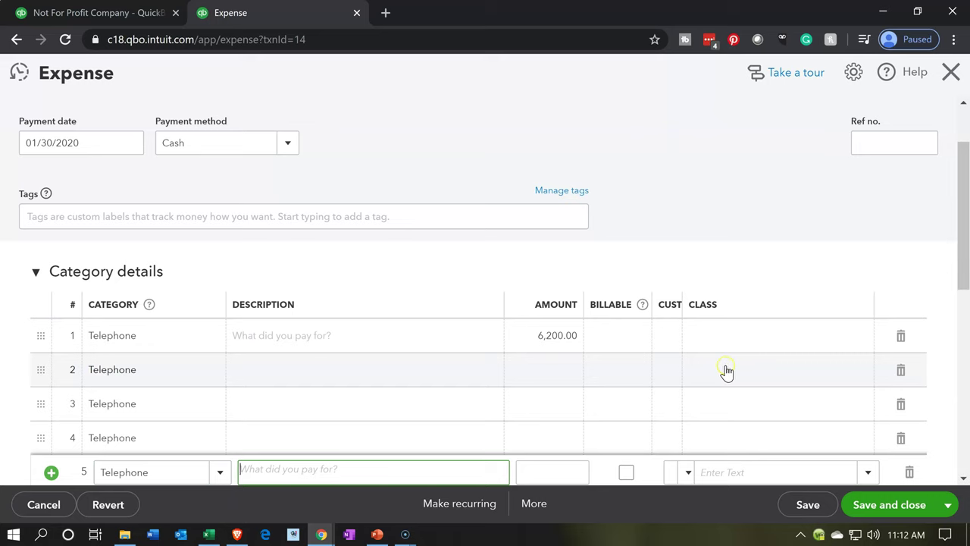
# Step: Assign the class Admin 20% to the second Telephone line and Fundraising 20% to the third
pyautogui.click(821, 370)
pyautogui.click(868, 369)
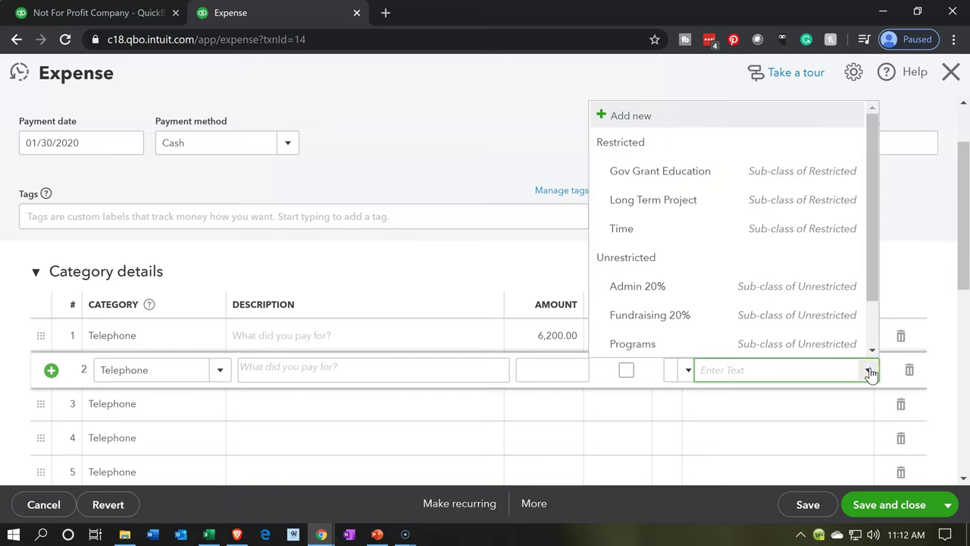
pyautogui.click(762, 288)
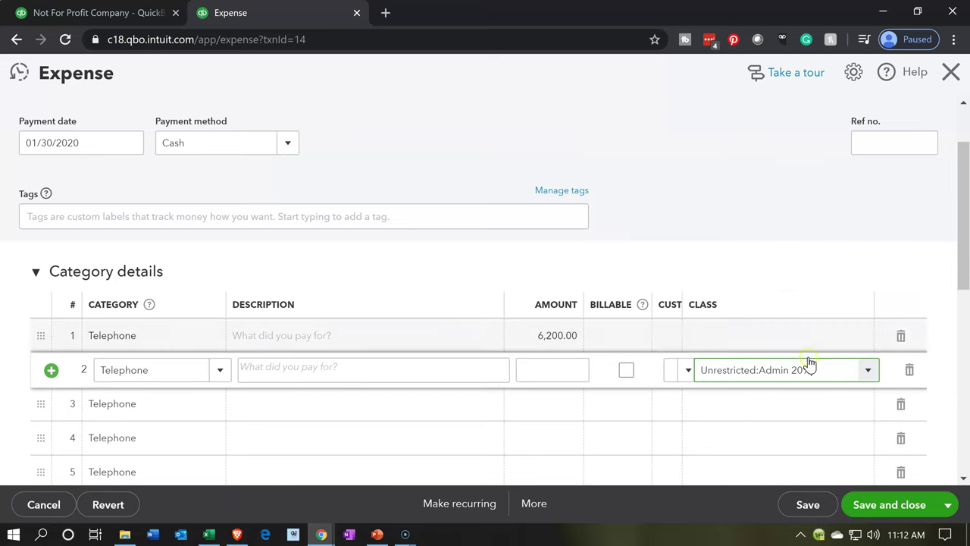
pyautogui.click(829, 397)
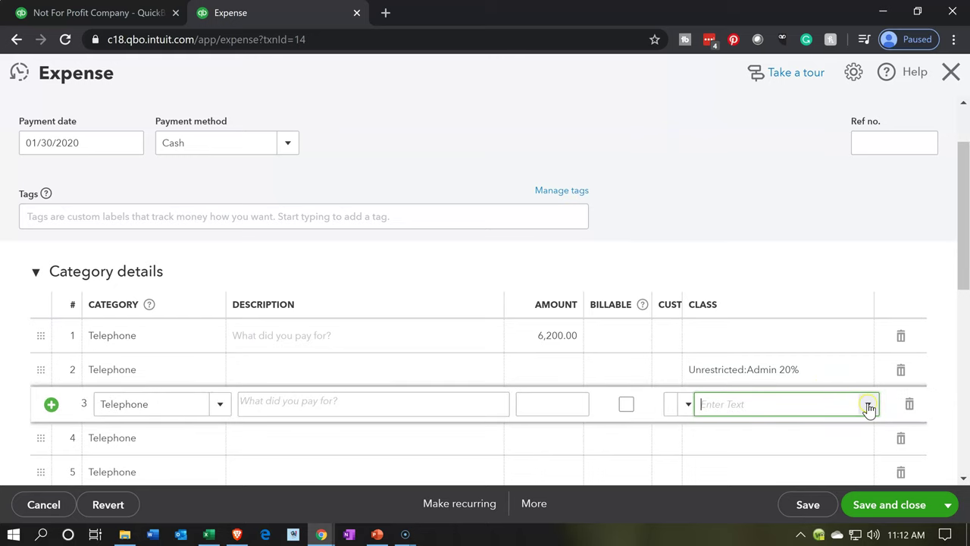
pyautogui.click(865, 404)
pyautogui.click(710, 352)
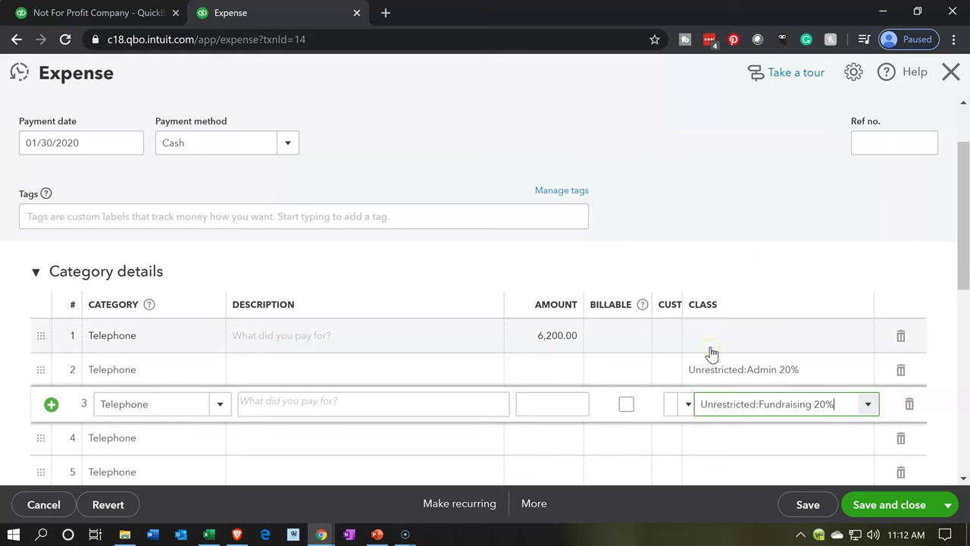
# Step: Assign the class Community Service 20% to the fourth Telephone line and Education 40% to the fifth
pyautogui.scroll(-1, 714, 362)
pyautogui.click(856, 367)
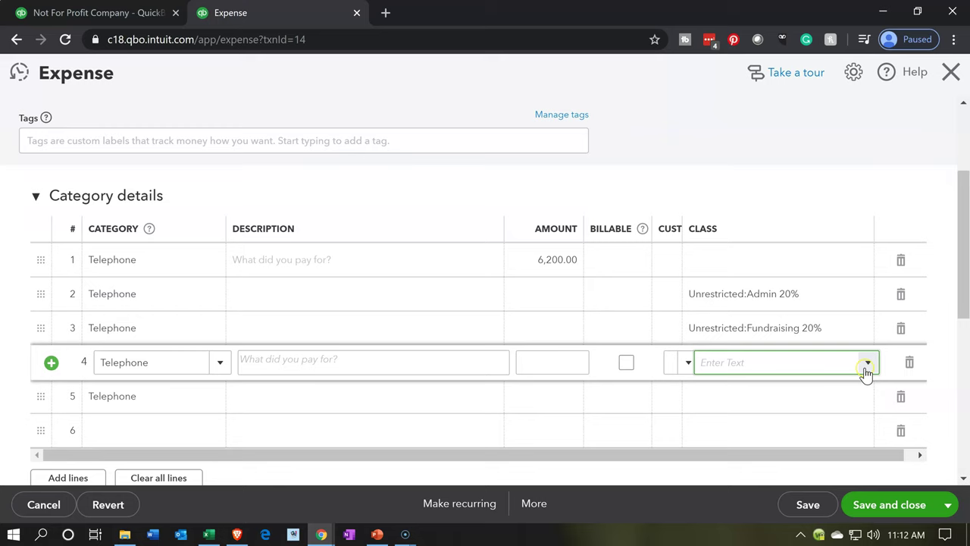
pyautogui.click(865, 370)
pyautogui.scroll(-2, 704, 329)
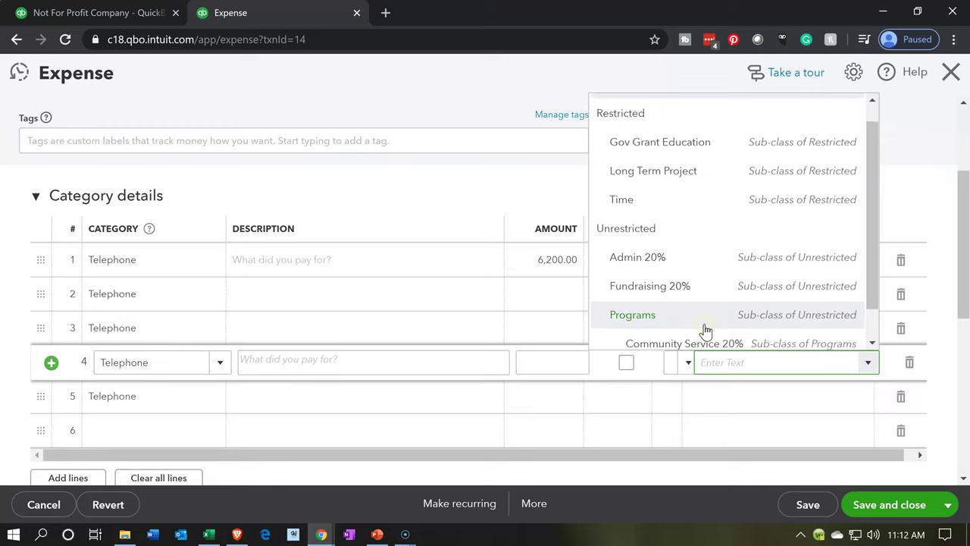
pyautogui.click(680, 307)
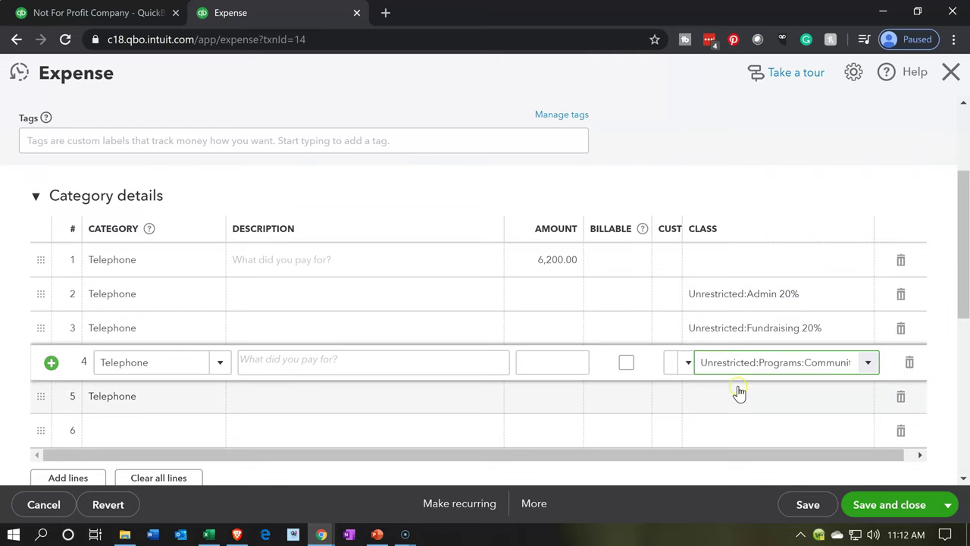
pyautogui.click(766, 386)
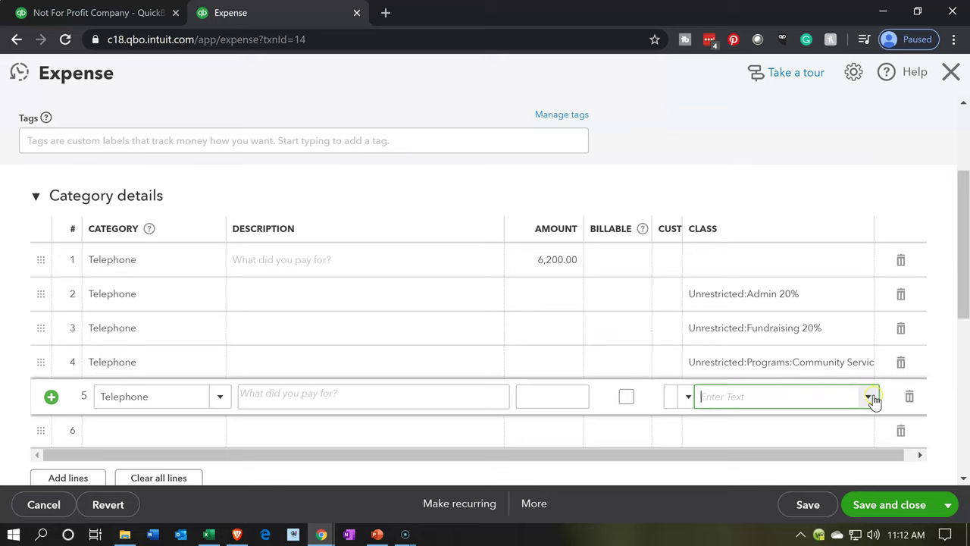
pyautogui.click(869, 396)
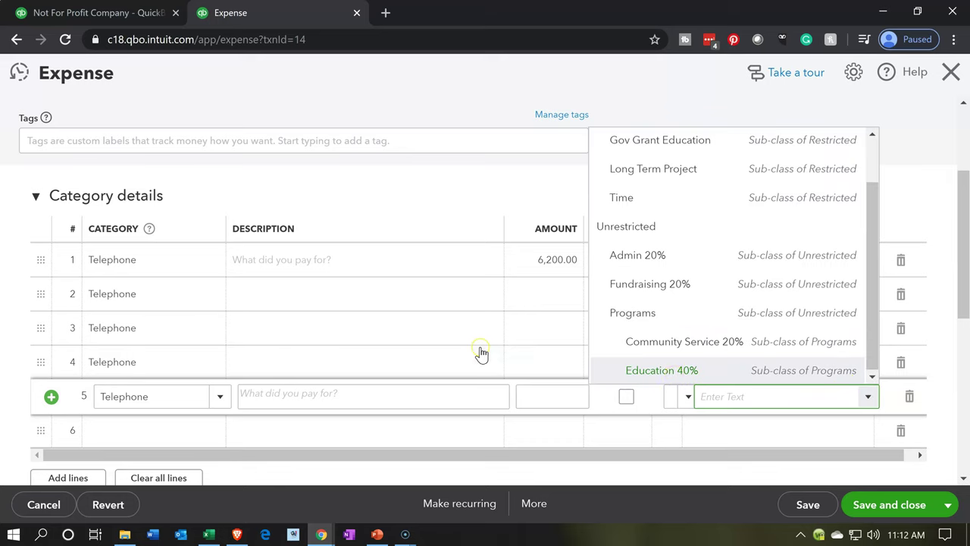
pyautogui.press('Return')
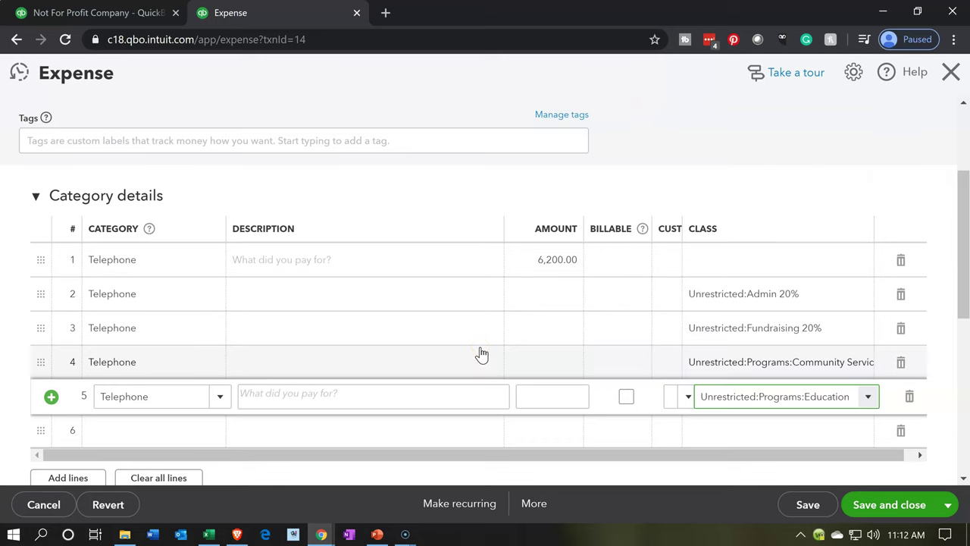
# Step: Open the Calculator in its compact always-on-top view and multiply 6200 by 0.2
pyautogui.press('XF86Calculator')
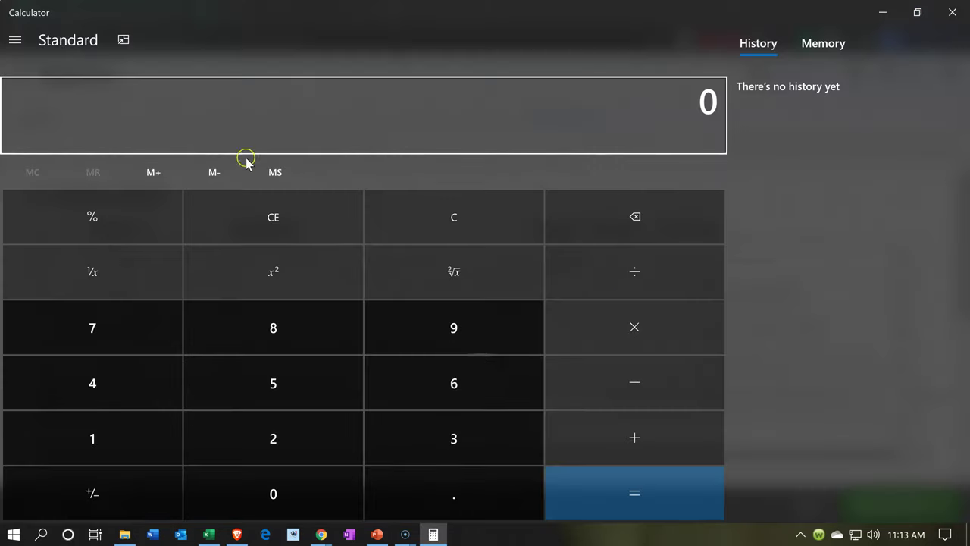
pyautogui.click(126, 42)
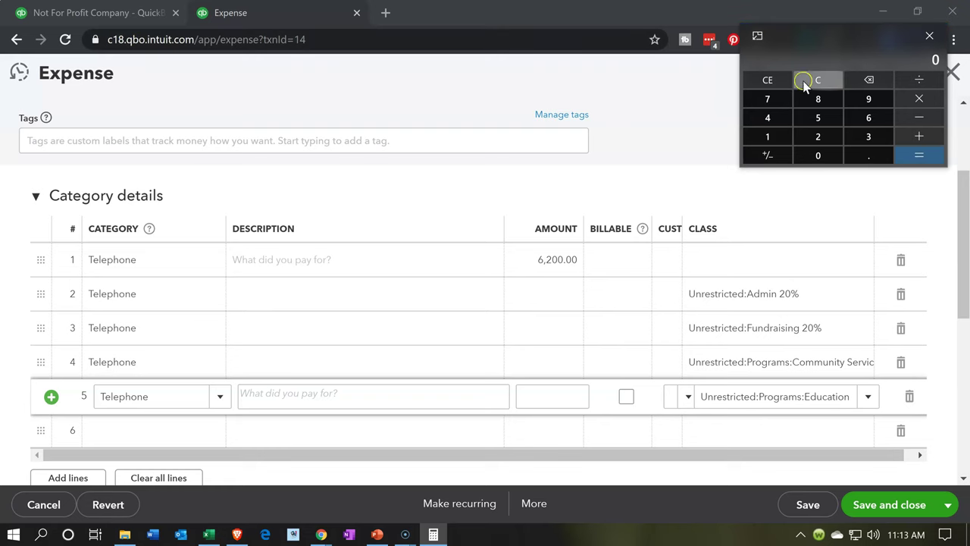
pyautogui.write('6200*0.2')
pyautogui.press('Return')
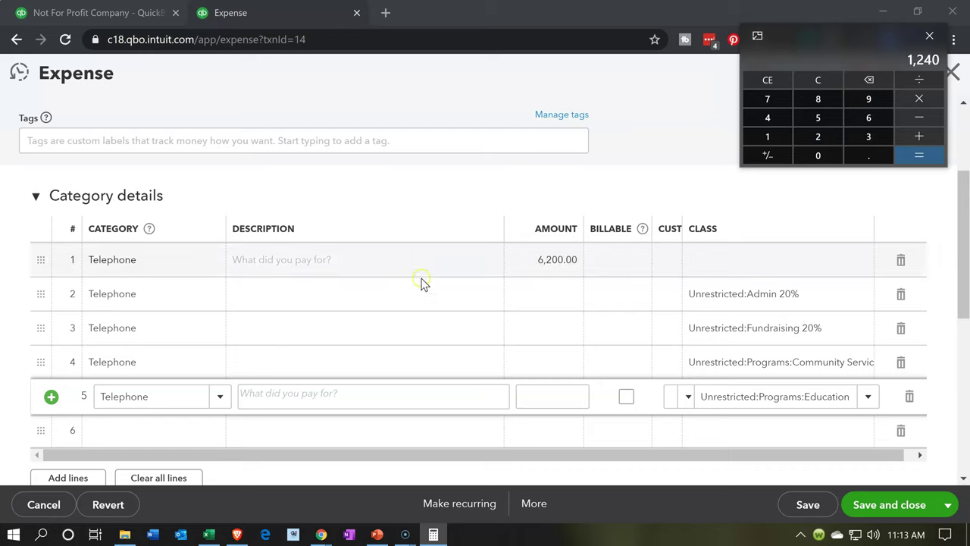
# Step: Set the amount of the Admin, Fundraising and Community Service Telephone lines to 1,240 each
pyautogui.click(550, 305)
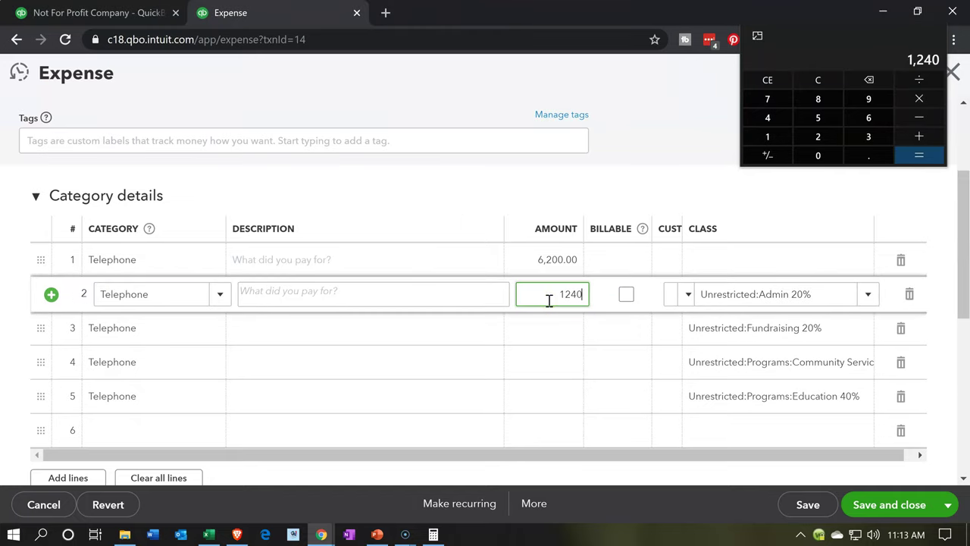
pyautogui.click(526, 332)
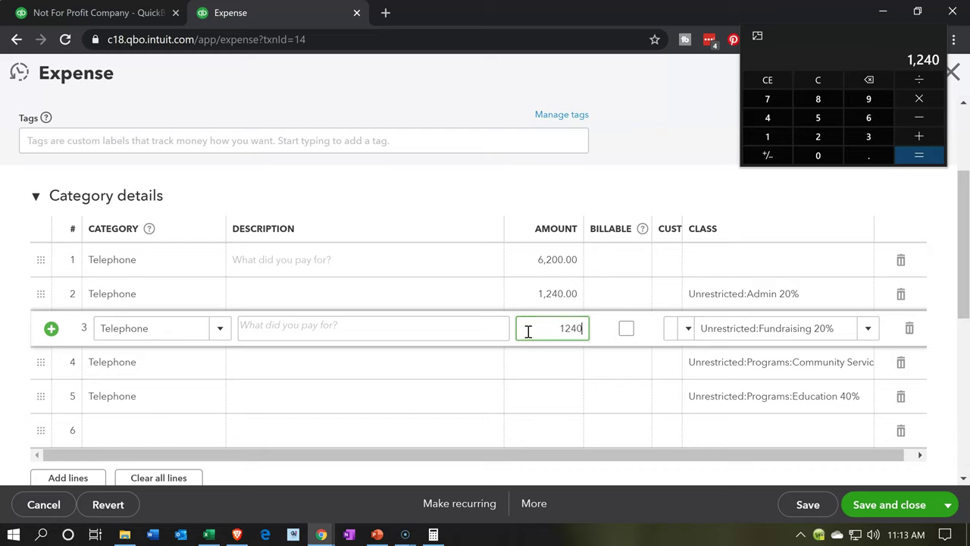
pyautogui.click(532, 361)
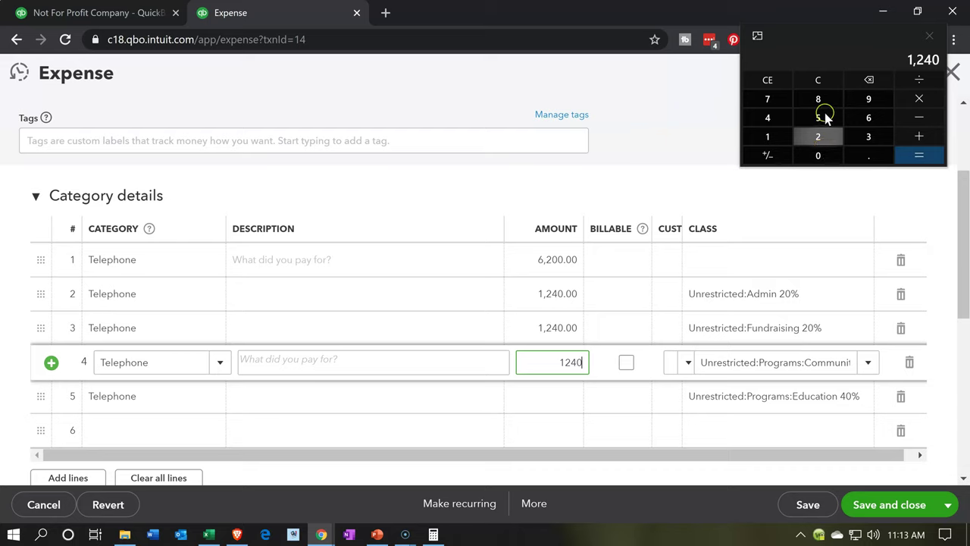
# Step: Multiply 6200 by .4 in the Calculator and enter 480 as the Education line's amount, keeping the category details expanded
pyautogui.click(817, 80)
pyautogui.click(322, 121)
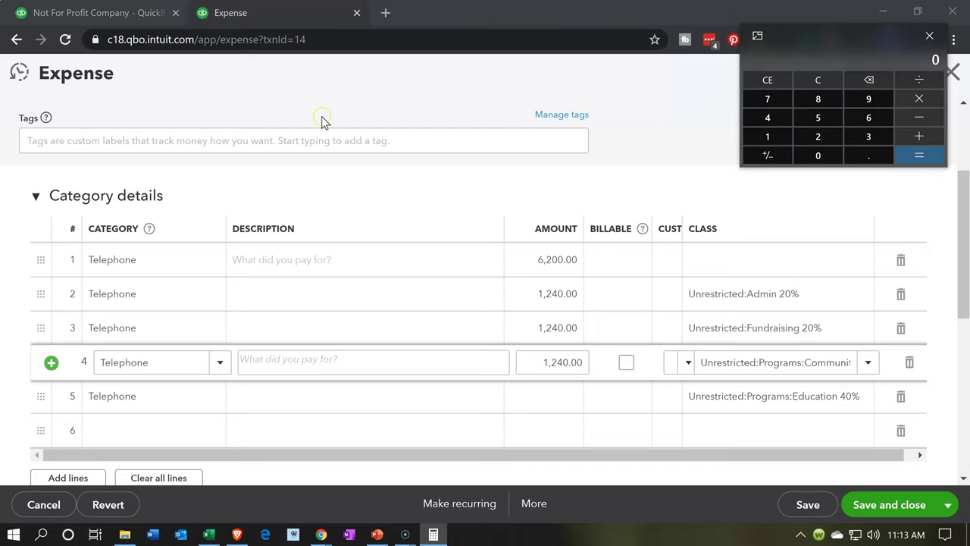
pyautogui.write('6200*.4')
pyautogui.press('Return')
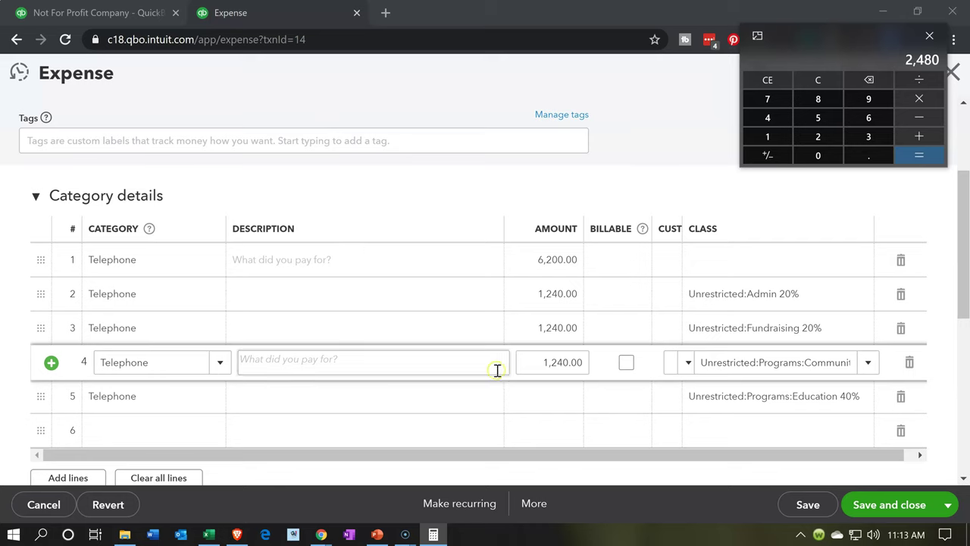
pyautogui.click(540, 395)
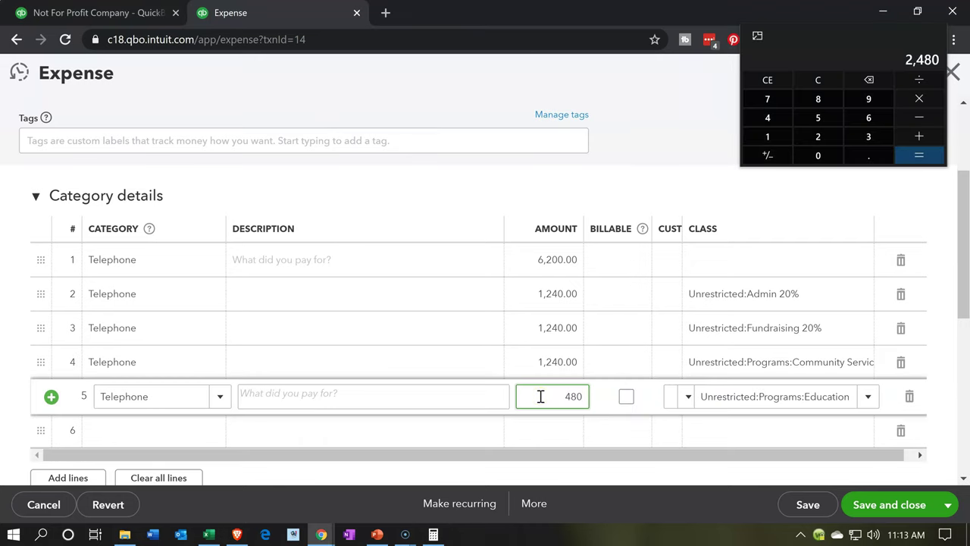
pyautogui.click(453, 204)
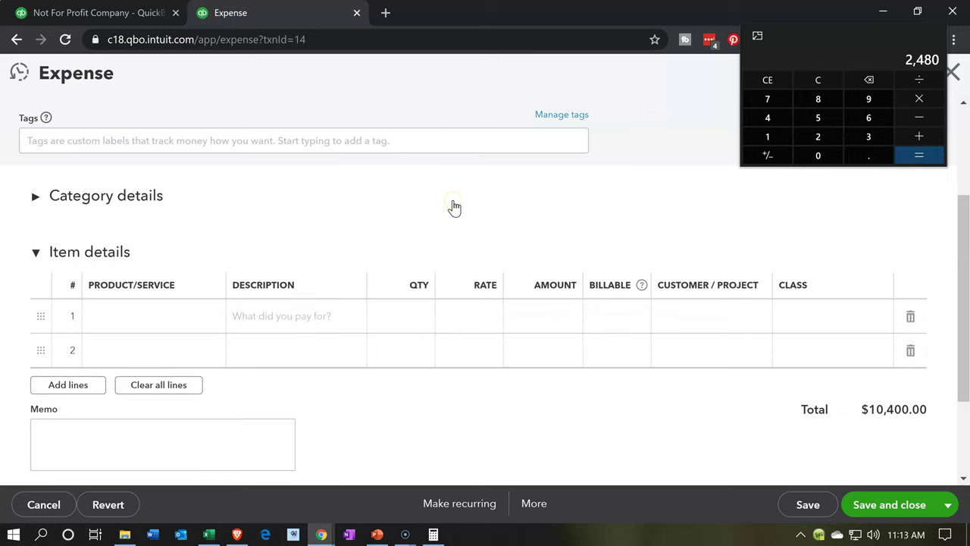
pyautogui.scroll(1, 450, 243)
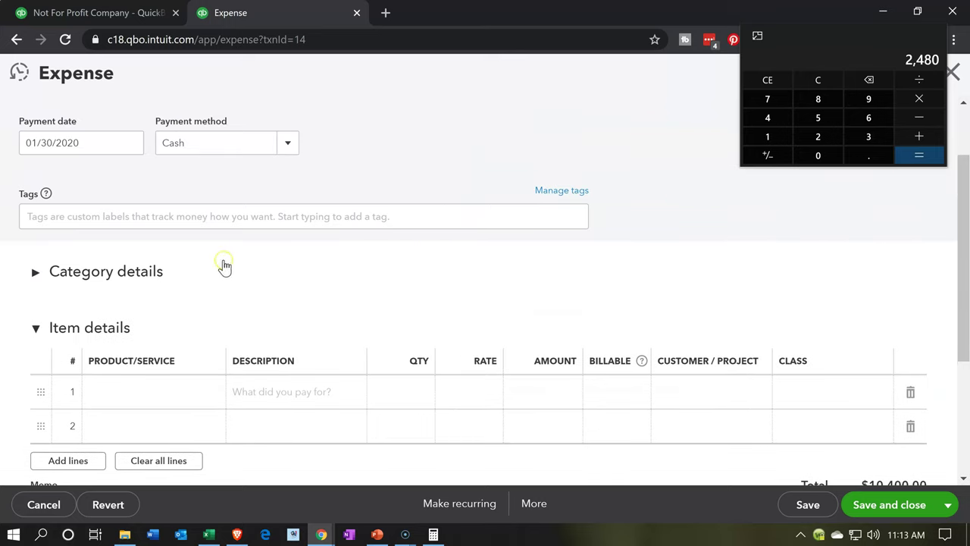
pyautogui.click(36, 275)
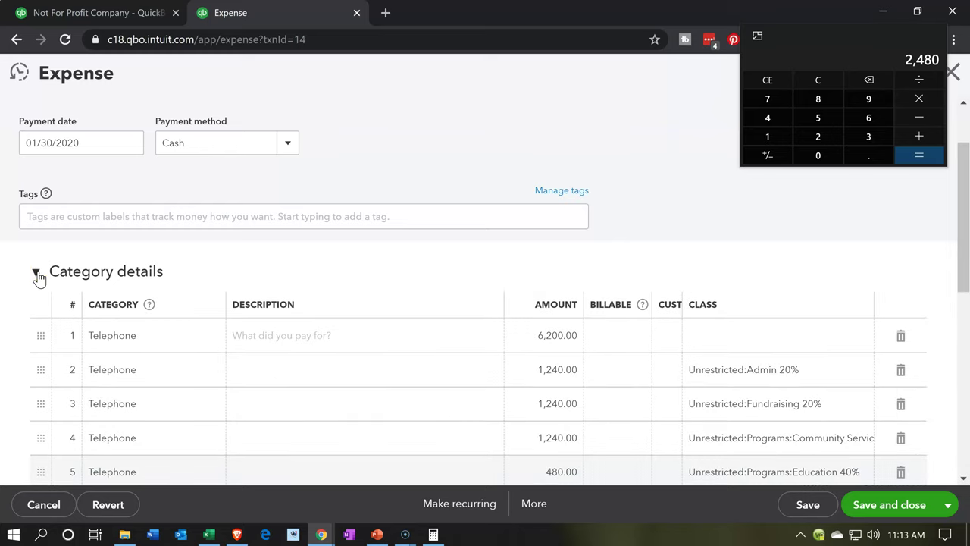
# Step: Delete the original 6,200 Telephone line that has no class and close the Calculator
pyautogui.scroll(-1, 358, 385)
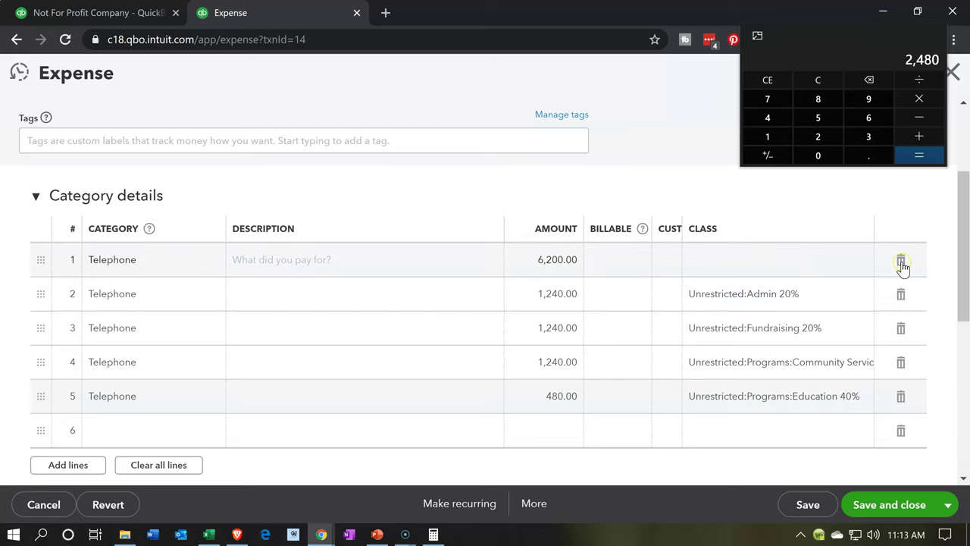
pyautogui.click(901, 260)
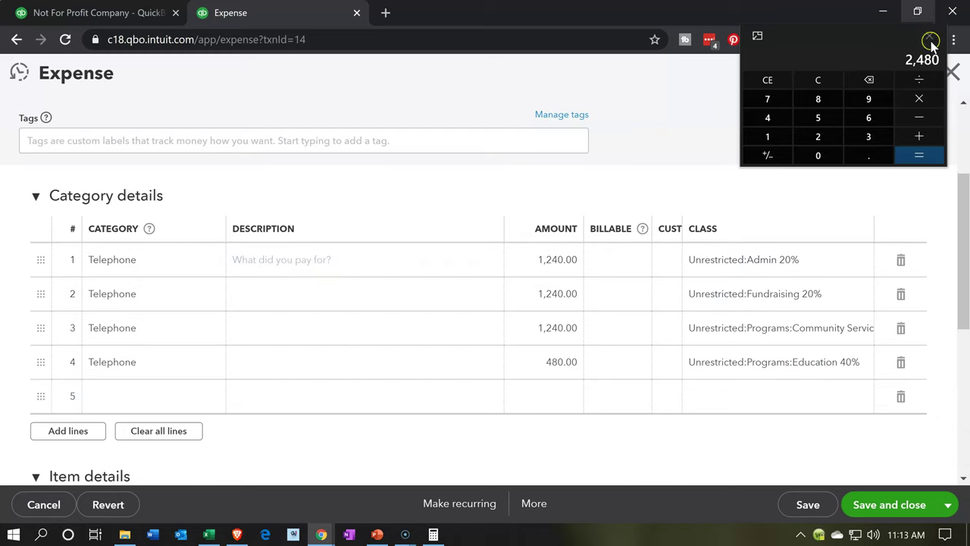
pyautogui.click(931, 40)
# Step: Check the expense total against the category lines and correct the Education 40% line's amount to 2,480
pyautogui.scroll(2, 840, 219)
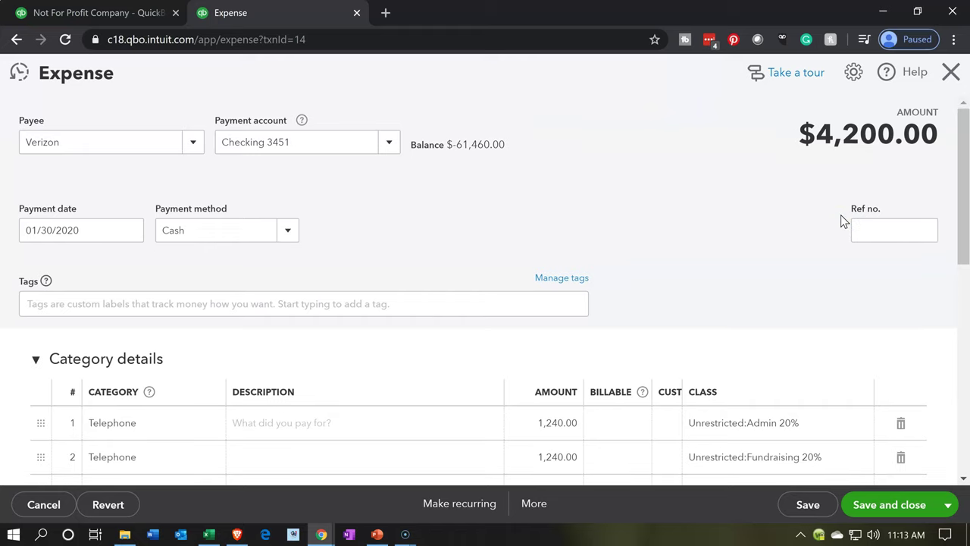
pyautogui.scroll(-1, 840, 218)
pyautogui.scroll(-1, 814, 238)
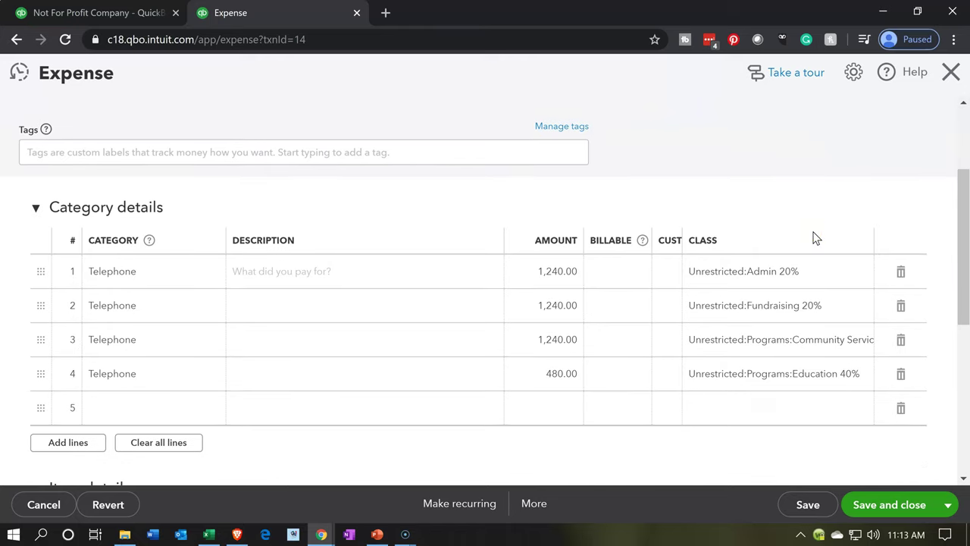
pyautogui.scroll(1, 814, 237)
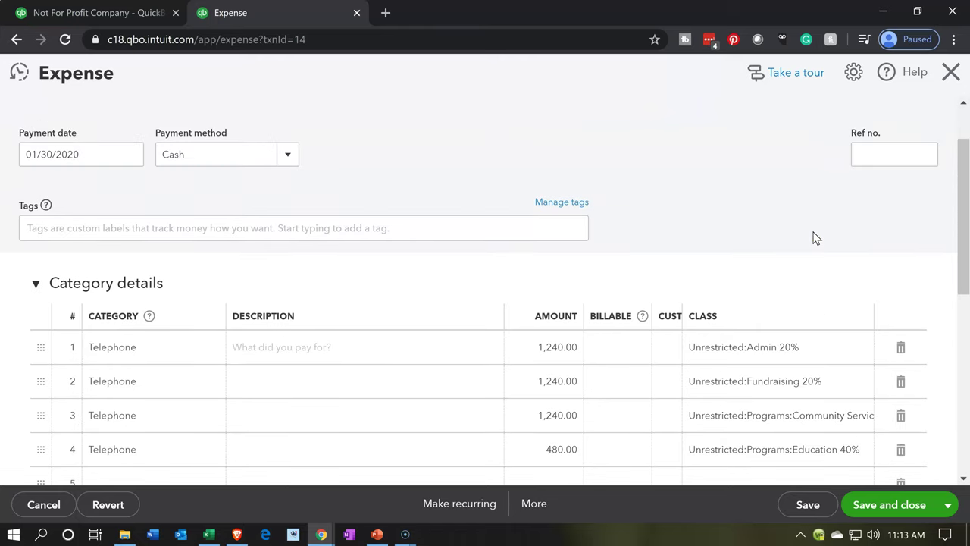
pyautogui.press('XF86Calculator')
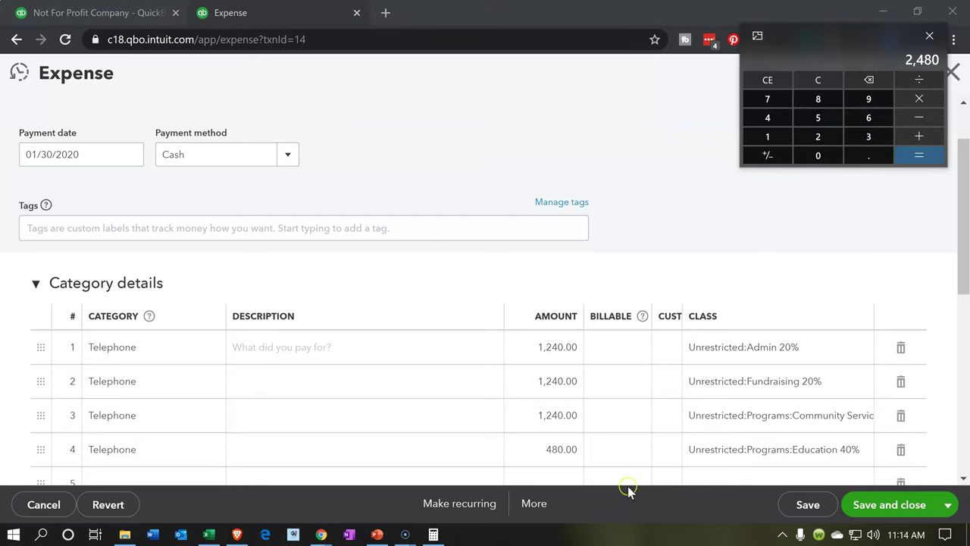
pyautogui.click(538, 448)
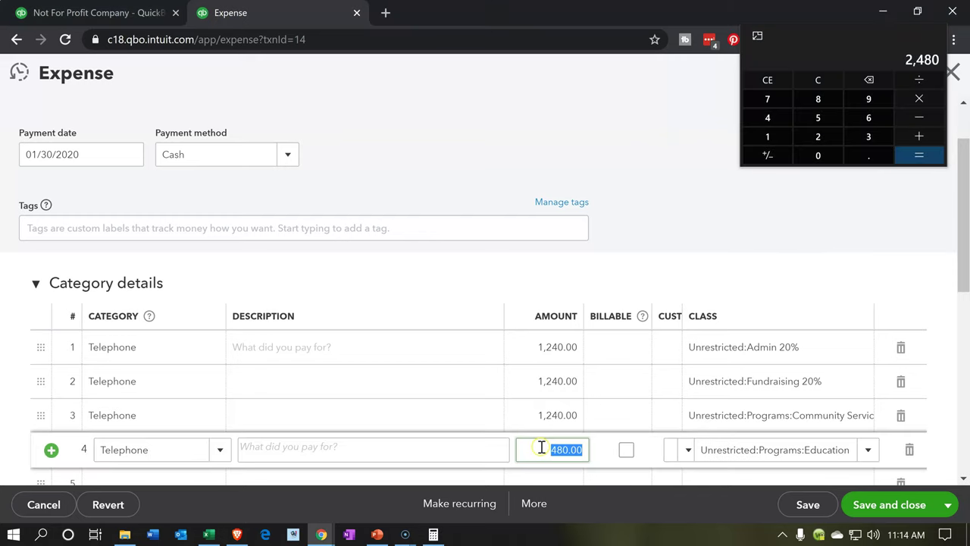
pyautogui.click(541, 447)
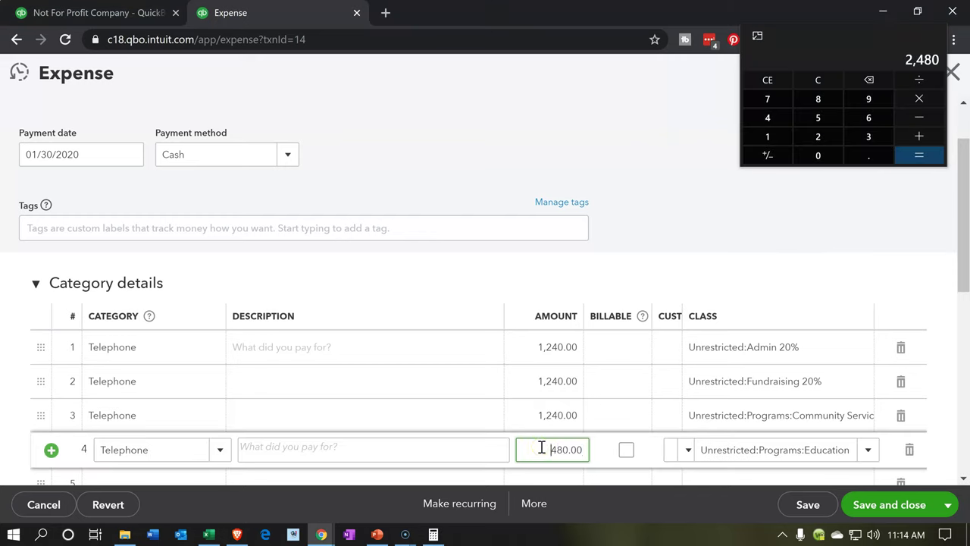
pyautogui.write('2')
pyautogui.click(434, 213)
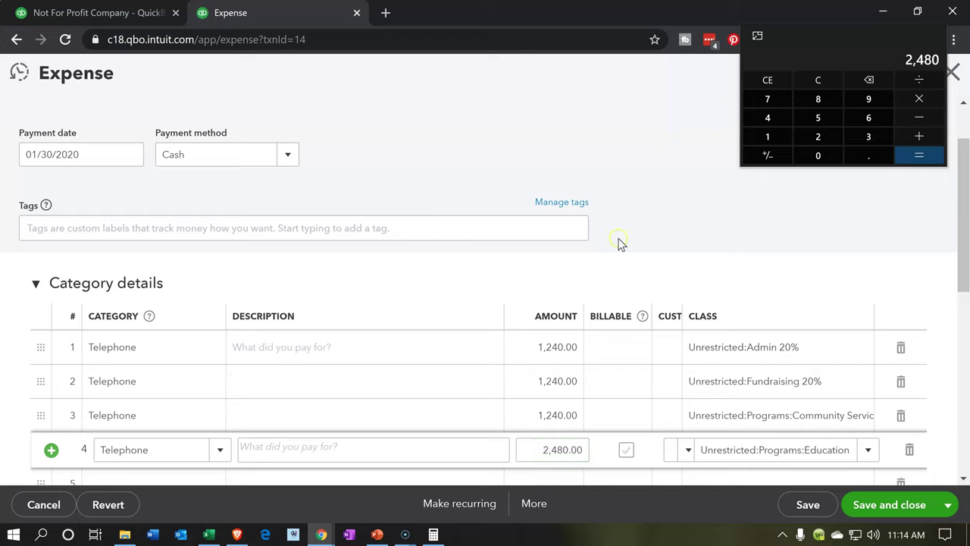
pyautogui.click(928, 37)
# Step: Check the expense's total and class lines, and save and close the Verizon expense
pyautogui.scroll(1, 753, 194)
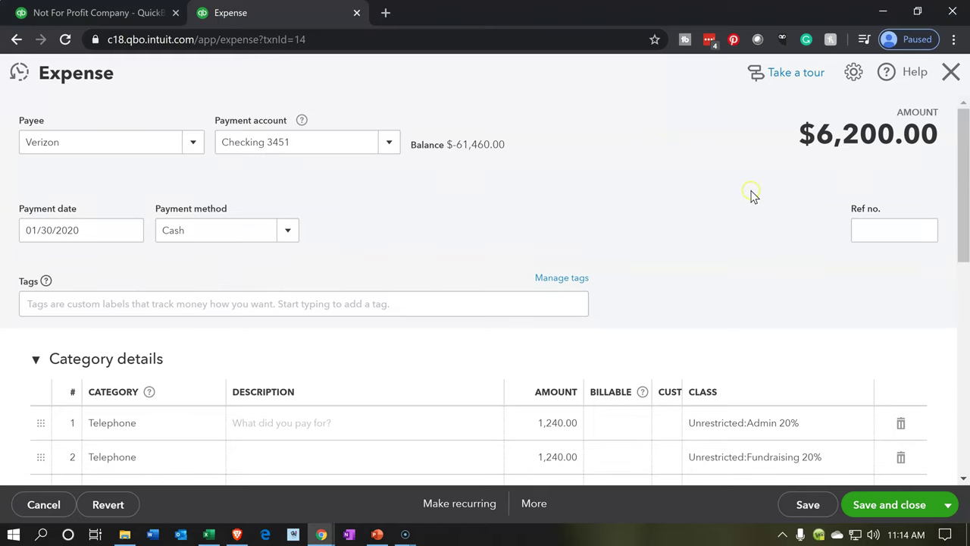
pyautogui.scroll(-1, 752, 196)
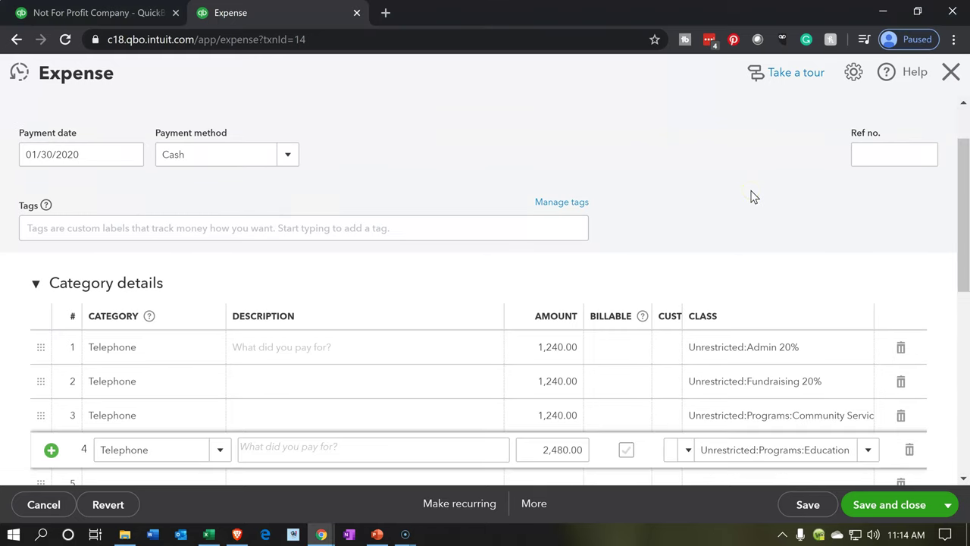
pyautogui.scroll(-1, 752, 196)
pyautogui.click(888, 496)
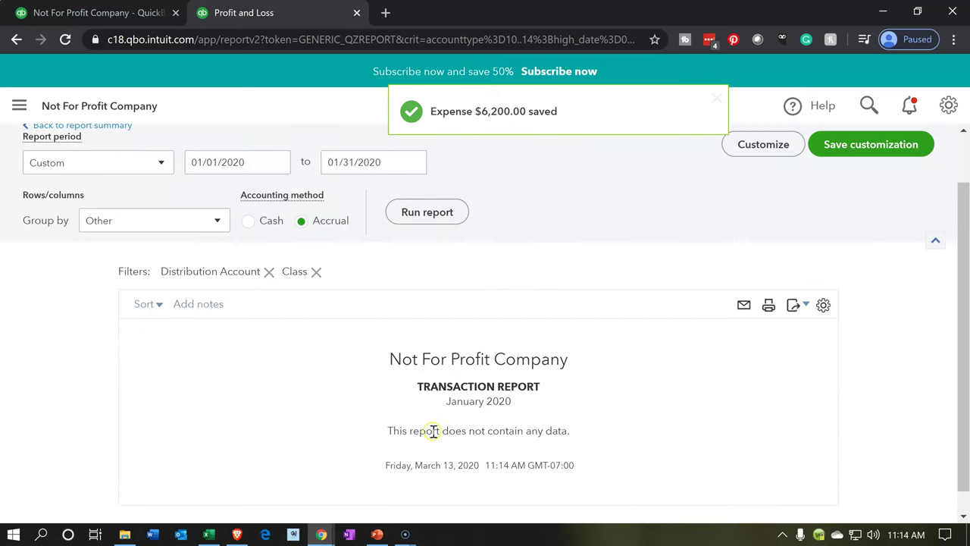
# Step: Return from the transaction report to the Profit and Loss summary and review the January 2020 expenses without a class
pyautogui.scroll(1, 175, 265)
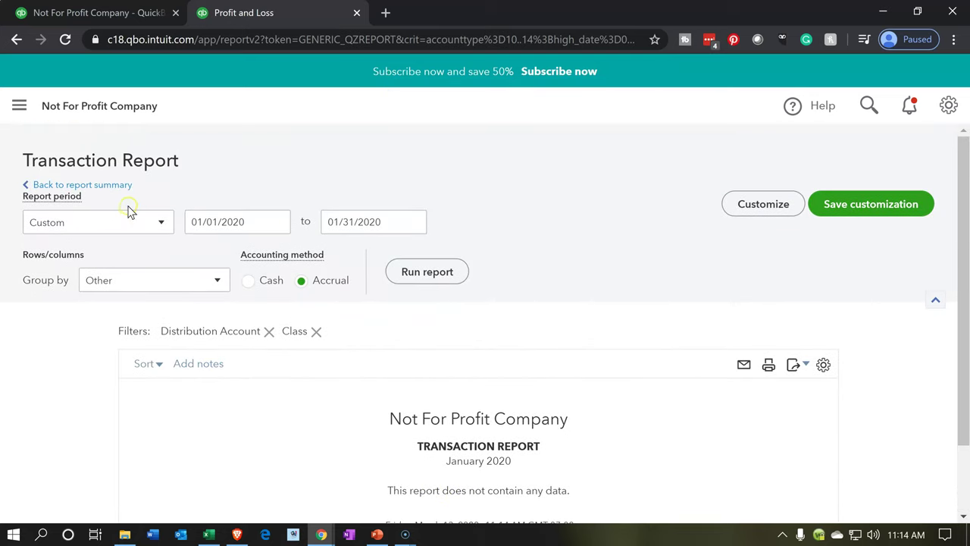
pyautogui.click(105, 189)
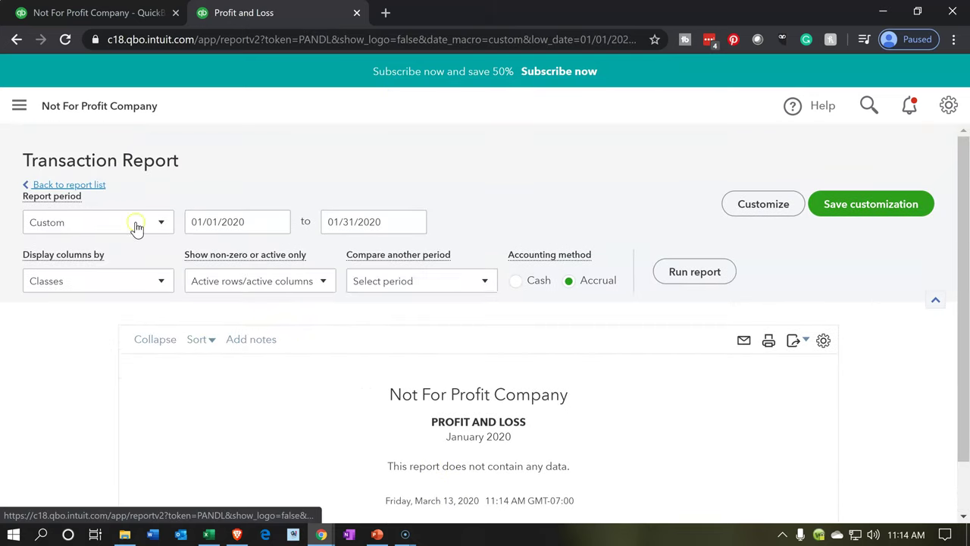
pyautogui.scroll(-3, 307, 367)
pyautogui.scroll(1, 306, 368)
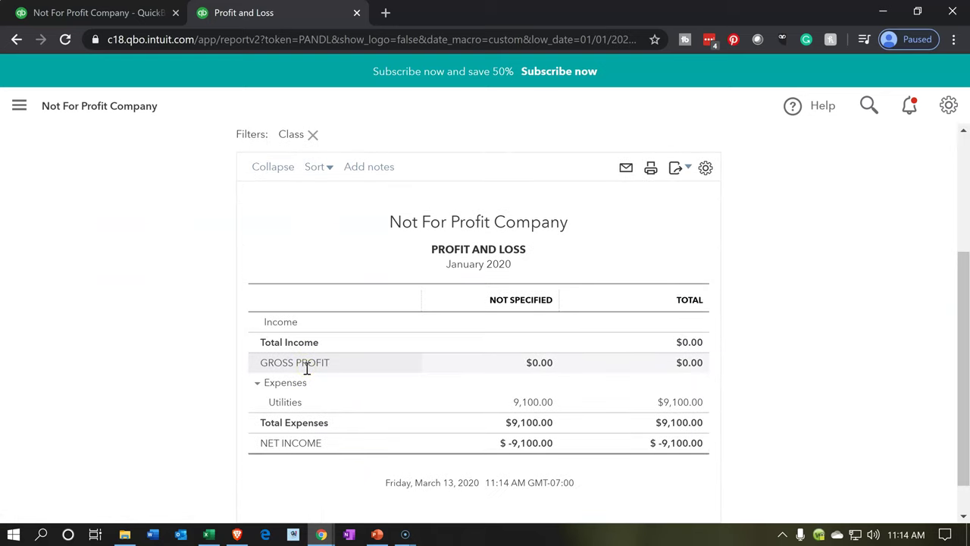
# Step: Refresh the January 2020 Profit and Loss by class and check the Telephone amounts under each class
pyautogui.click(123, 13)
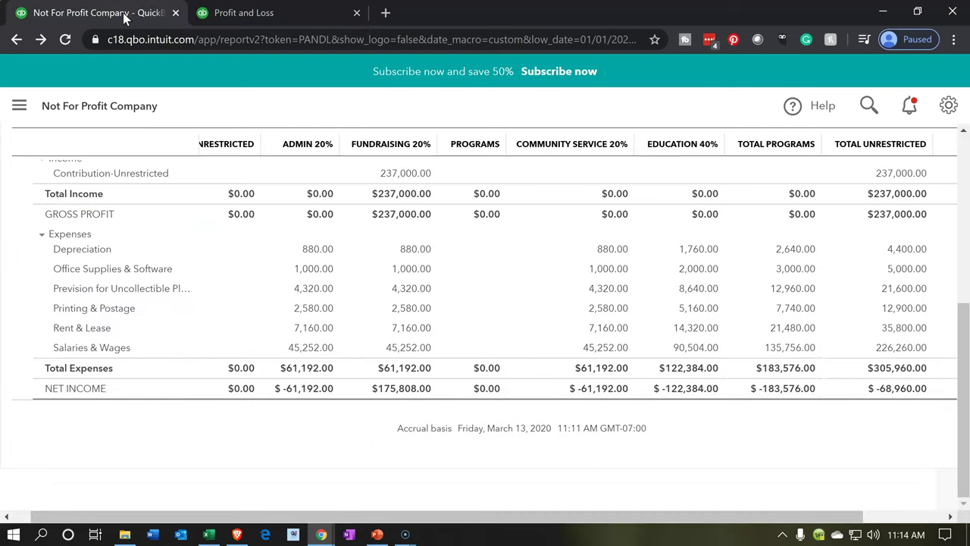
pyautogui.scroll(3, 426, 266)
pyautogui.scroll(2, 426, 265)
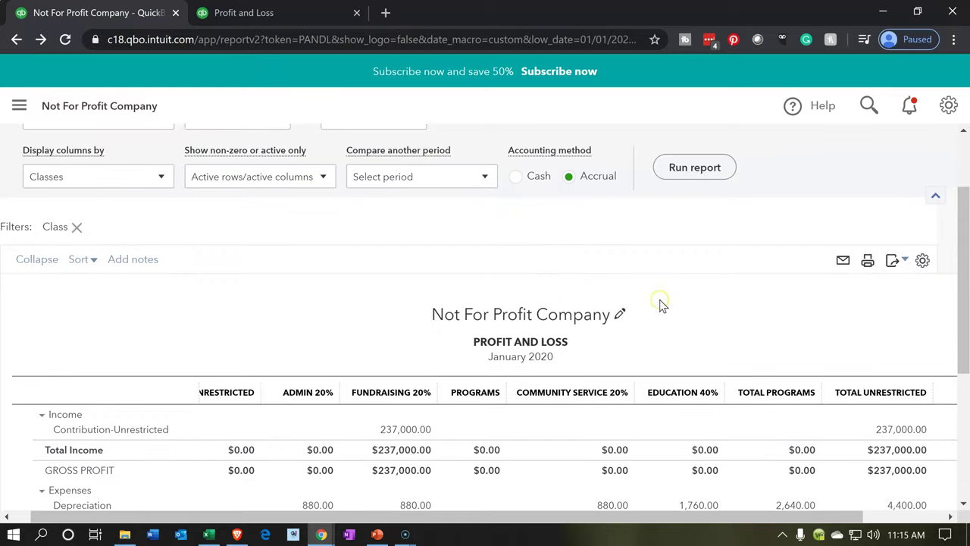
pyautogui.scroll(-1, 562, 305)
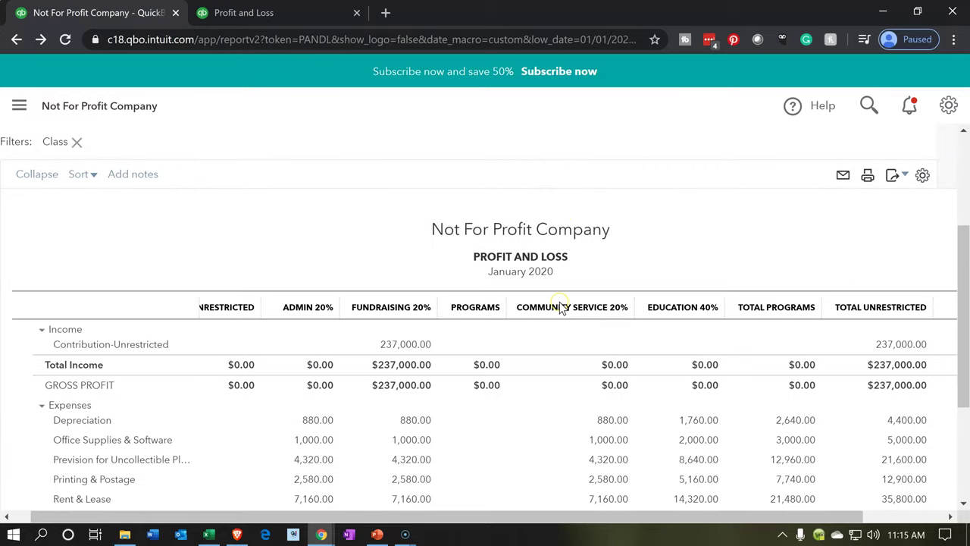
pyautogui.scroll(-2, 560, 305)
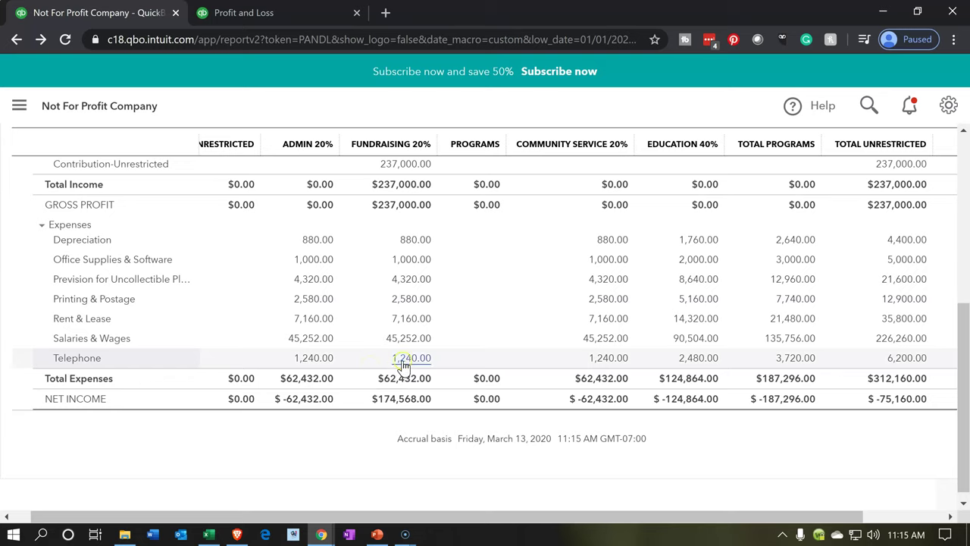
pyautogui.click(371, 445)
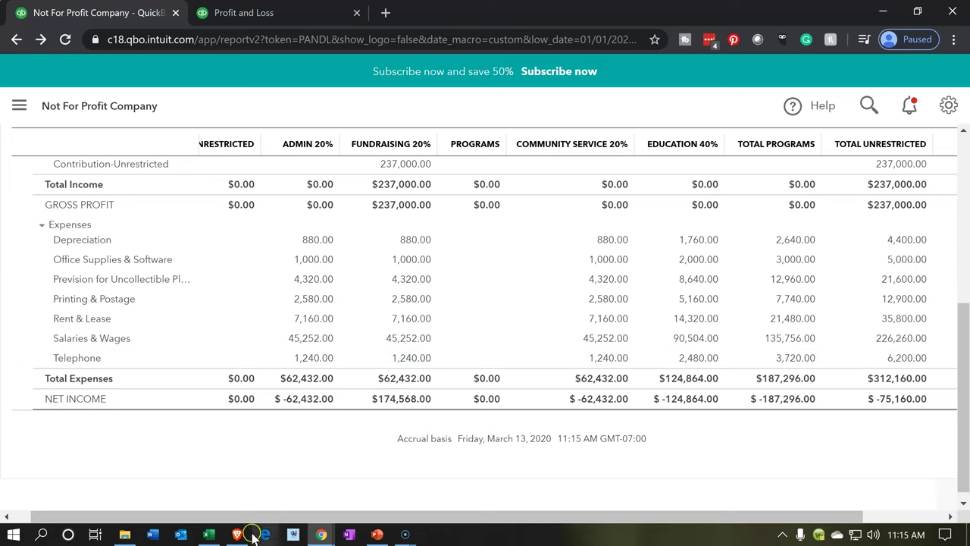
# Step: Switch to the Excel workbook and fill the Telephone Expense row, T20:Y20, with light green
pyautogui.click(209, 534)
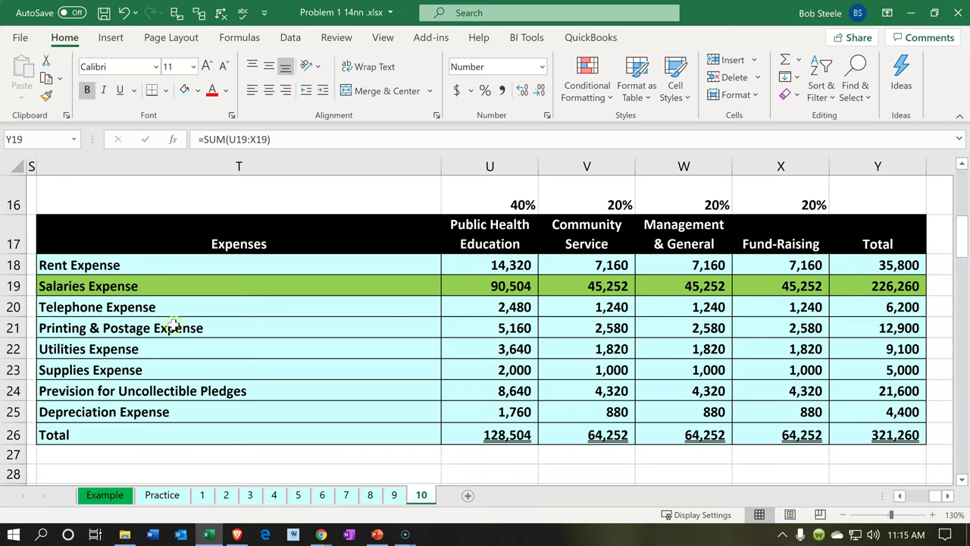
pyautogui.moveTo(189, 307); pyautogui.dragTo(877, 307)
pyautogui.rightClick(877, 306)
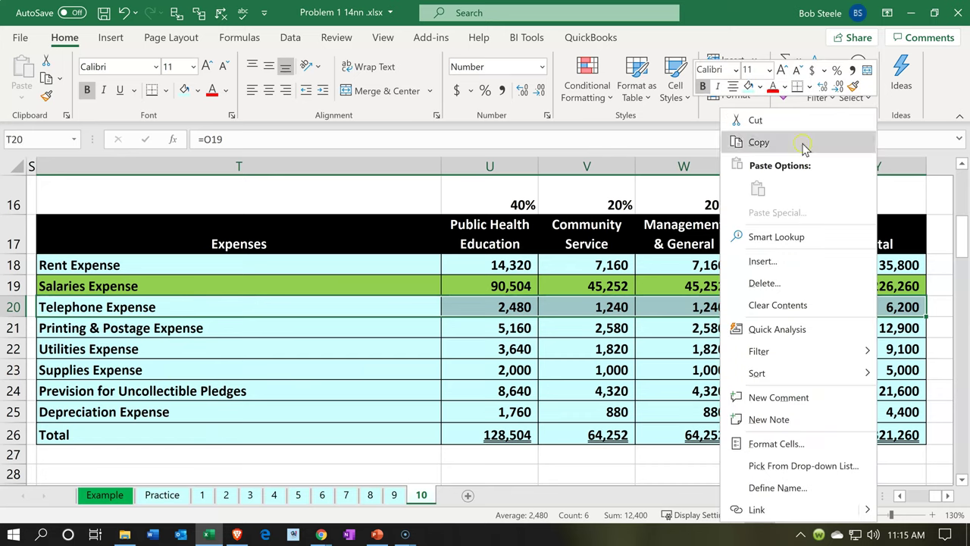
pyautogui.click(760, 89)
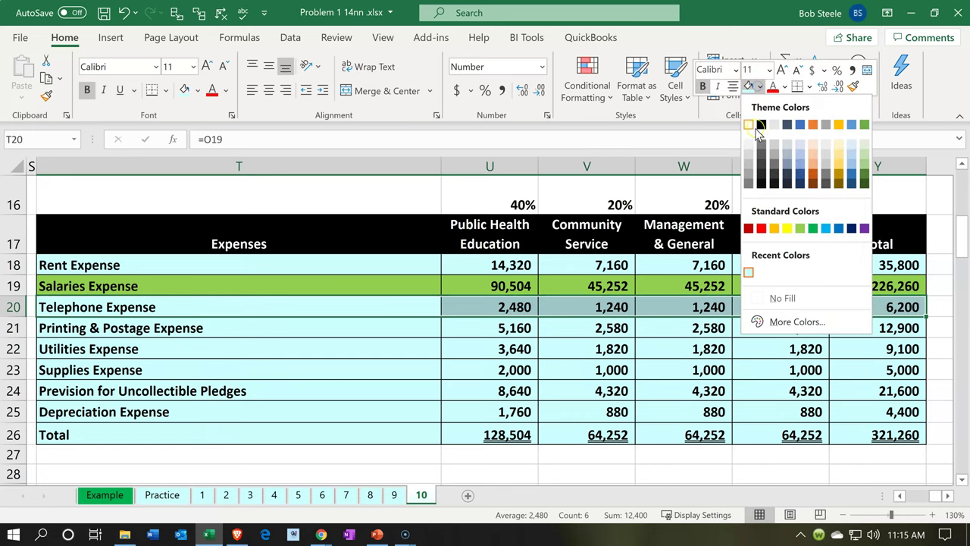
pyautogui.click(799, 228)
# Step: Fill the Salaries Expense row, T19:Y19, with the light blue recent color used by the rest of the table
pyautogui.click(227, 405)
pyautogui.click(209, 286)
pyautogui.moveTo(209, 286); pyautogui.dragTo(852, 281)
pyautogui.rightClick(852, 281)
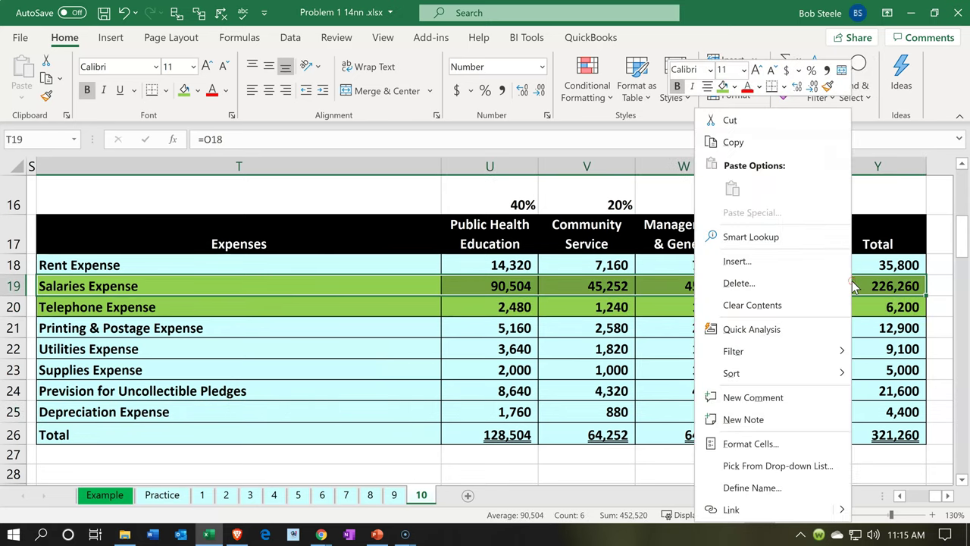
pyautogui.click(734, 86)
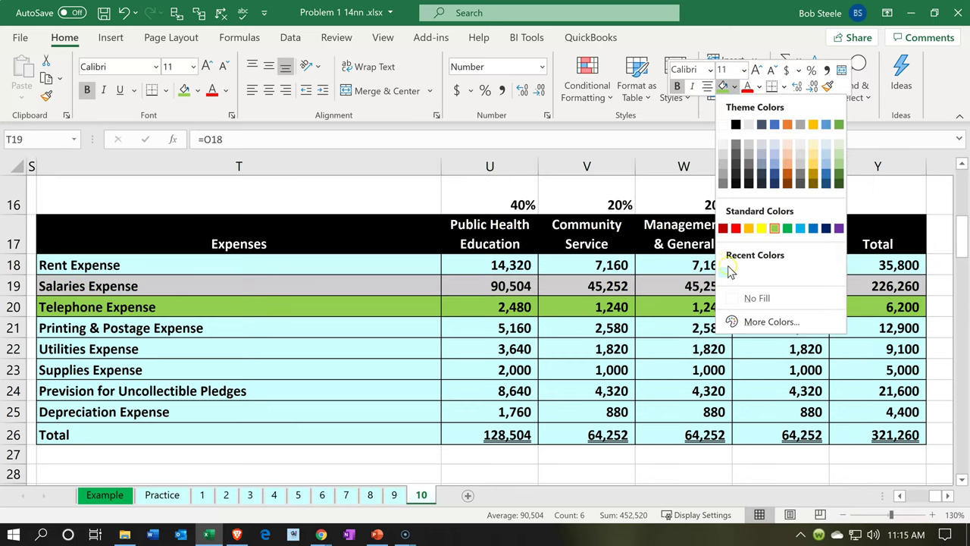
pyautogui.click(725, 271)
pyautogui.click(546, 365)
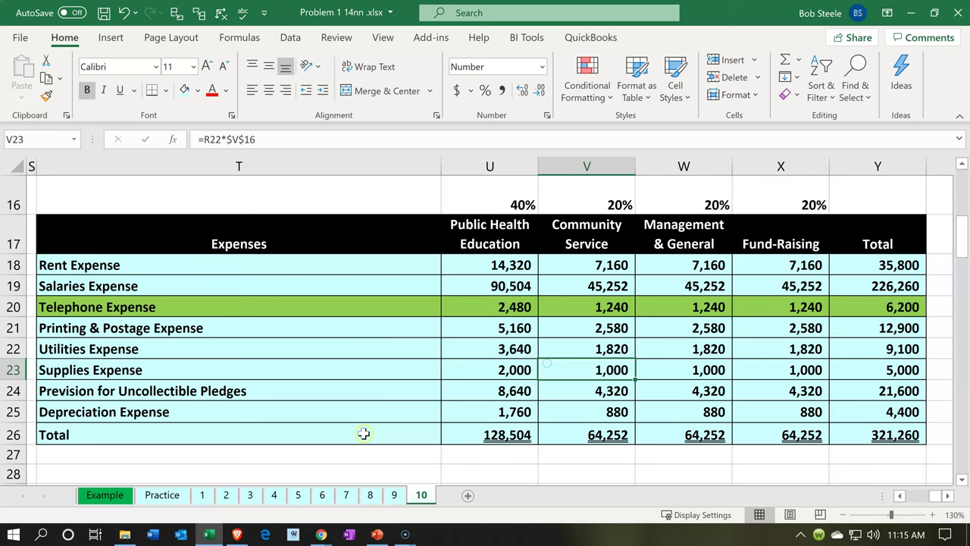
# Step: Return to the QuickBooks report of expenses without a class and open the 01/30/2020 Edison expense behind the Utilities amount
pyautogui.click(203, 532)
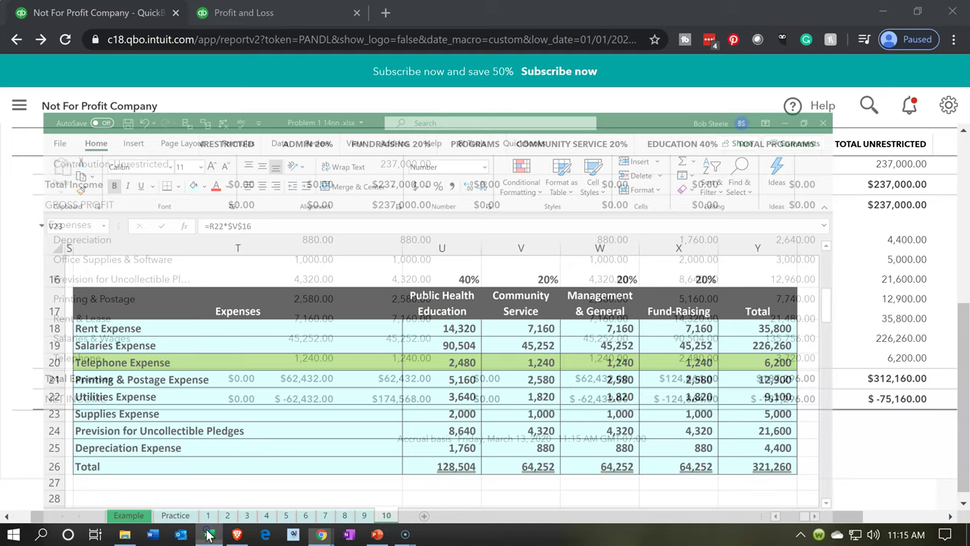
pyautogui.click(279, 15)
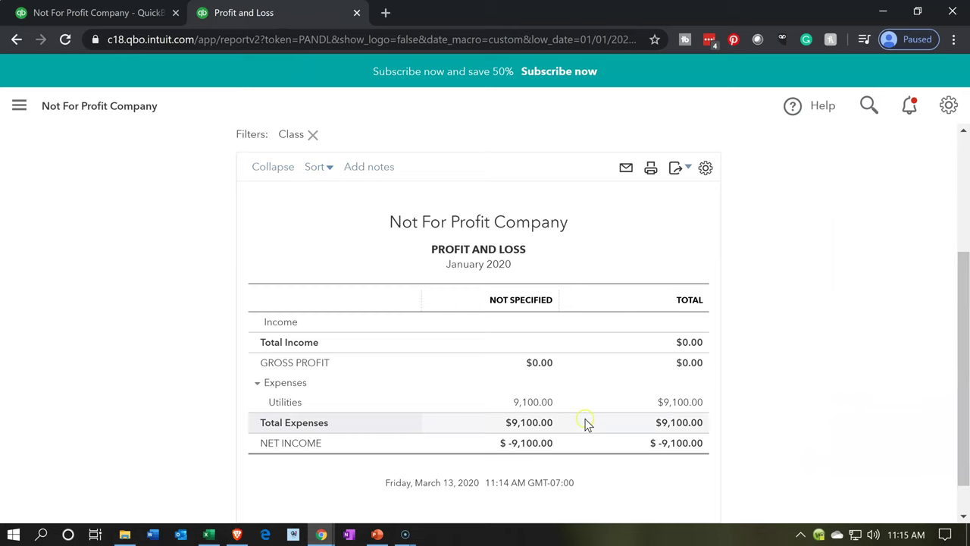
pyautogui.click(694, 402)
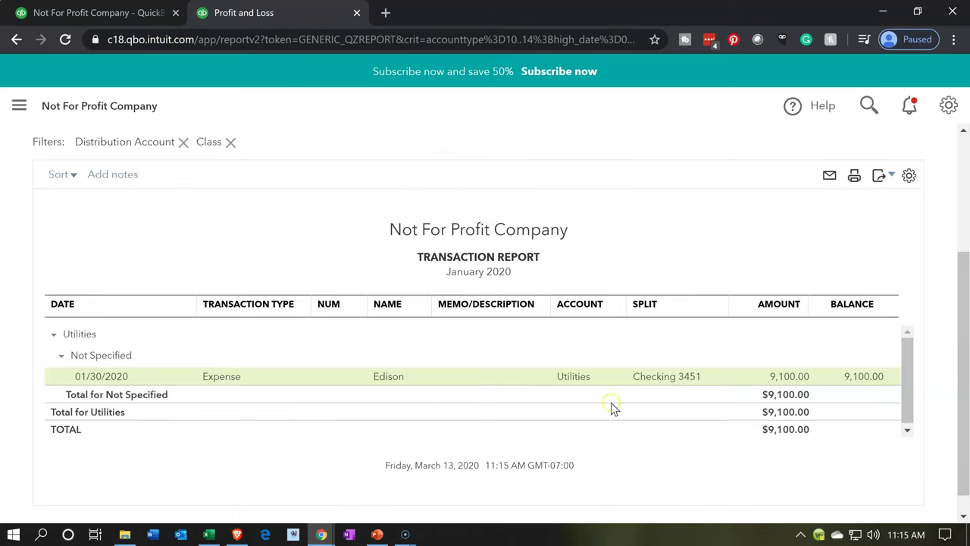
pyautogui.click(785, 379)
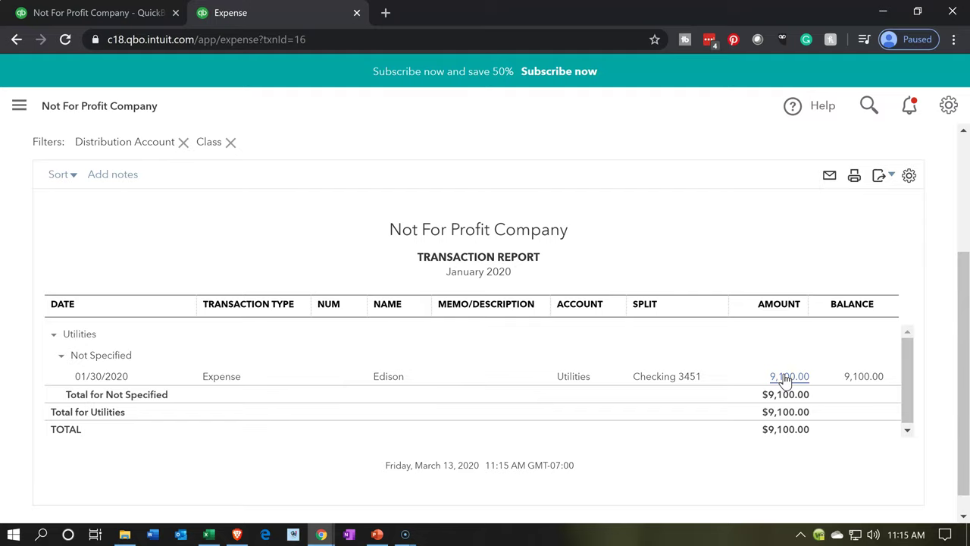
pyautogui.scroll(-1, 202, 409)
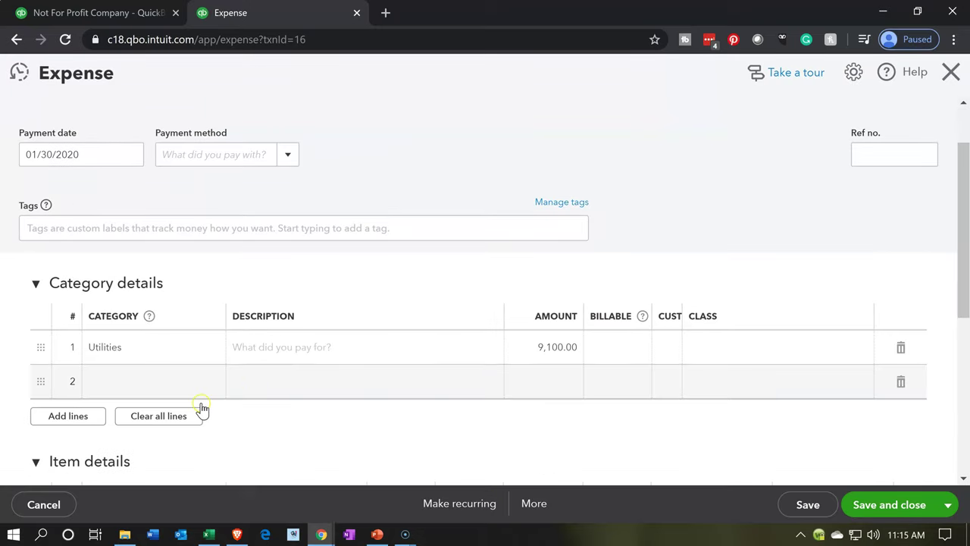
# Step: Enter Utilities as the category on lines 2 and 3 of the Edison expense
pyautogui.click(142, 381)
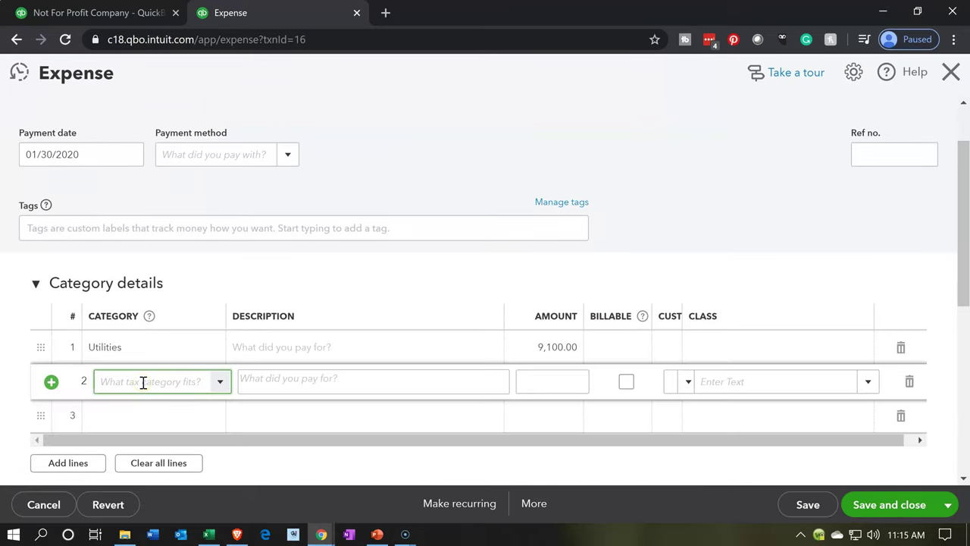
pyautogui.write('Utilities')
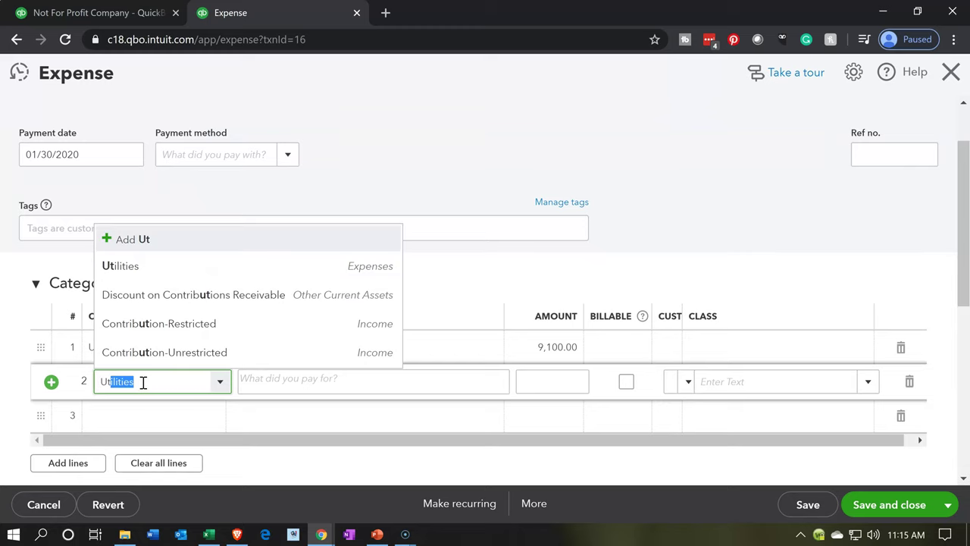
pyautogui.press('Tab')
pyautogui.press('Tab')
pyautogui.press('Tab')
pyautogui.press('Tab')
pyautogui.press('Tab')
pyautogui.press('Tab')
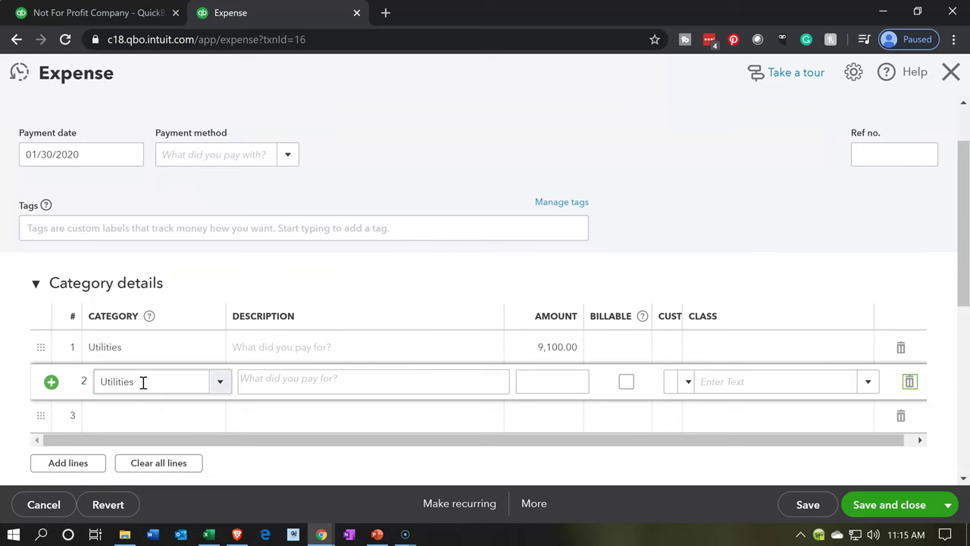
pyautogui.press('Tab')
pyautogui.write('U')
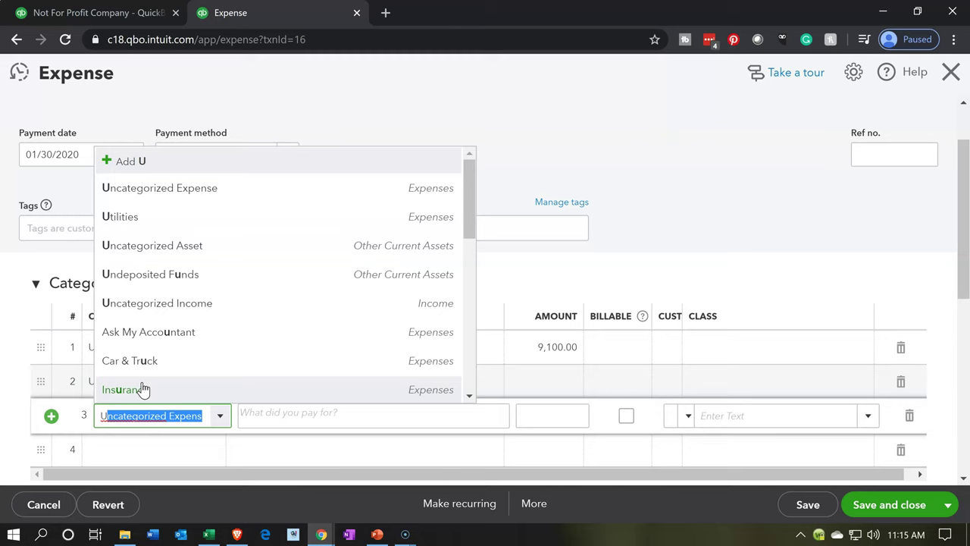
pyautogui.write('t')
pyautogui.press('Tab')
pyautogui.press('Tab')
pyautogui.press('Tab')
pyautogui.press('Tab')
pyautogui.press('Tab')
pyautogui.press('Tab')
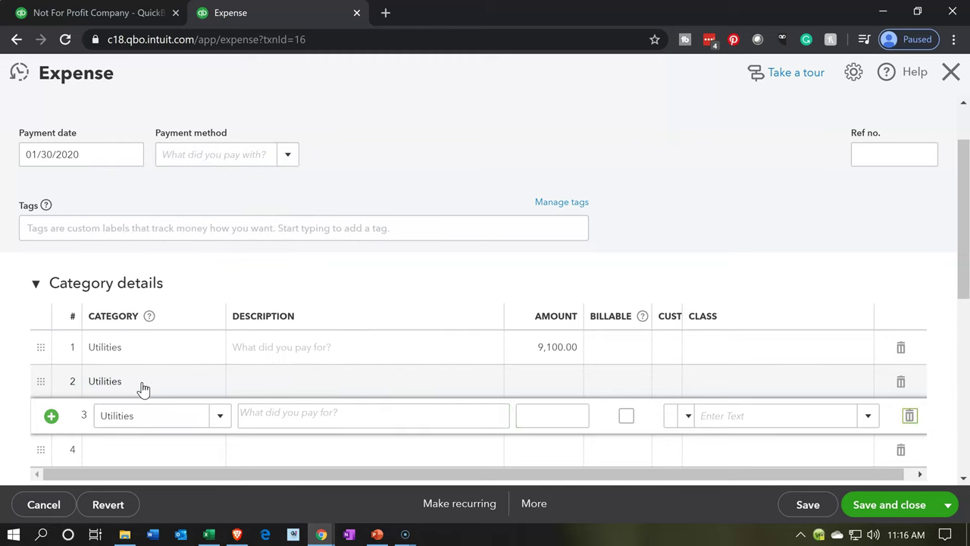
# Step: Enter Utilities as the category on lines 4 and 5 of the expense
pyautogui.press('Tab')
pyautogui.write('Ut')
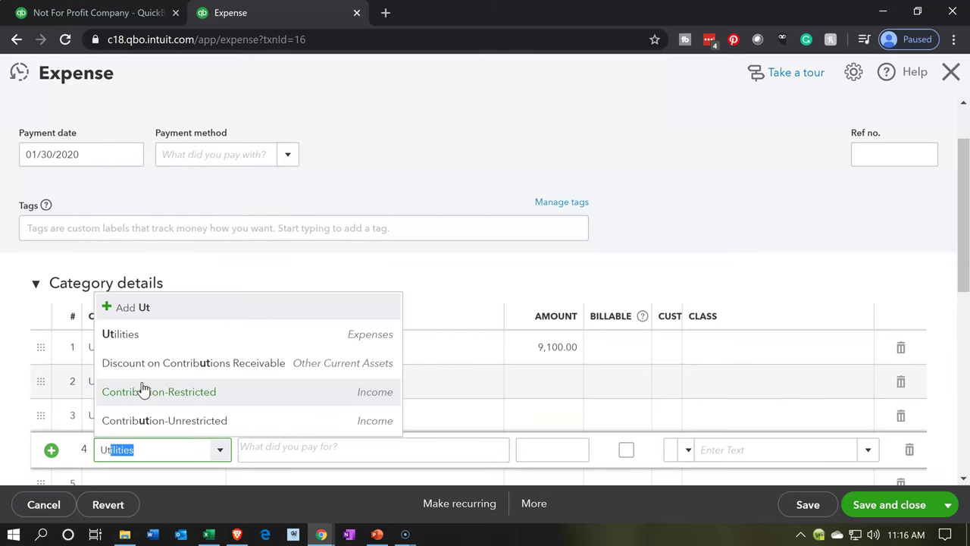
pyautogui.press('Tab')
pyautogui.press('Tab')
pyautogui.press('Tab')
pyautogui.press('Tab')
pyautogui.press('Tab')
pyautogui.press('Tab')
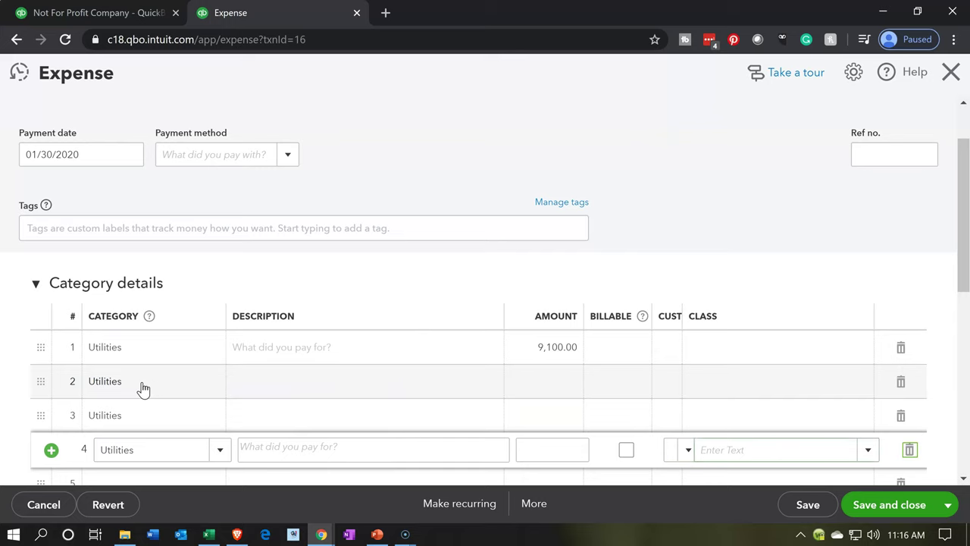
pyautogui.write('Ut')
pyautogui.press('Tab')
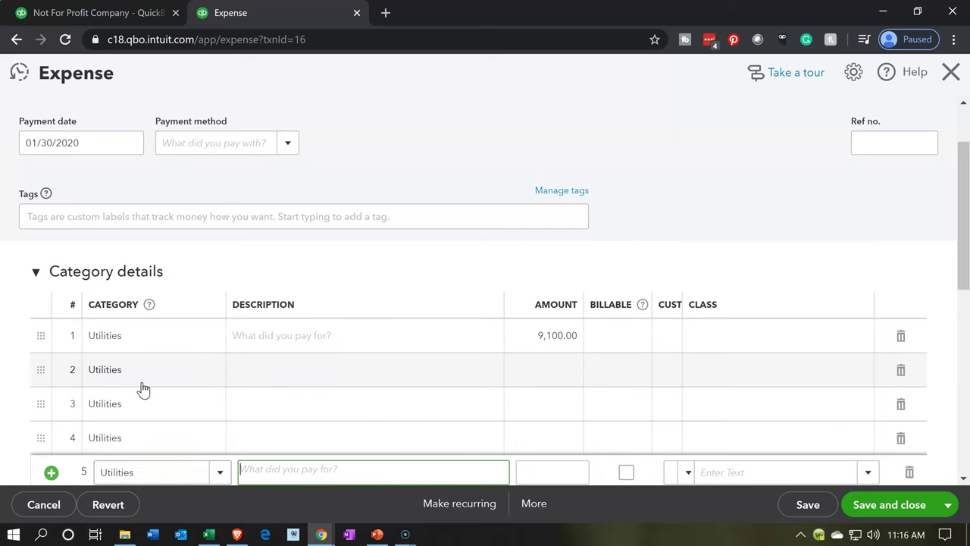
# Step: Assign the class Admin 20% to Utilities line 2 and Fundraising 20% to line 3
pyautogui.click(780, 375)
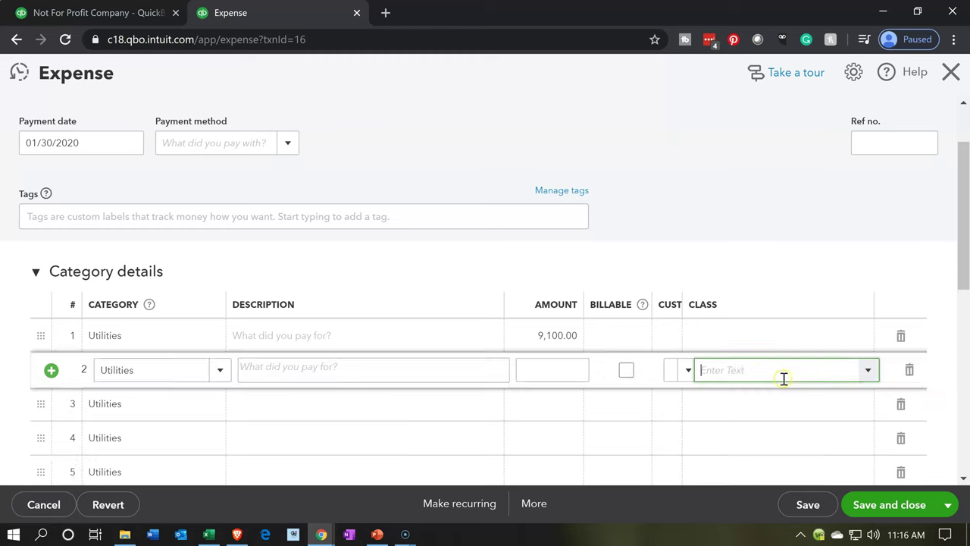
pyautogui.click(868, 369)
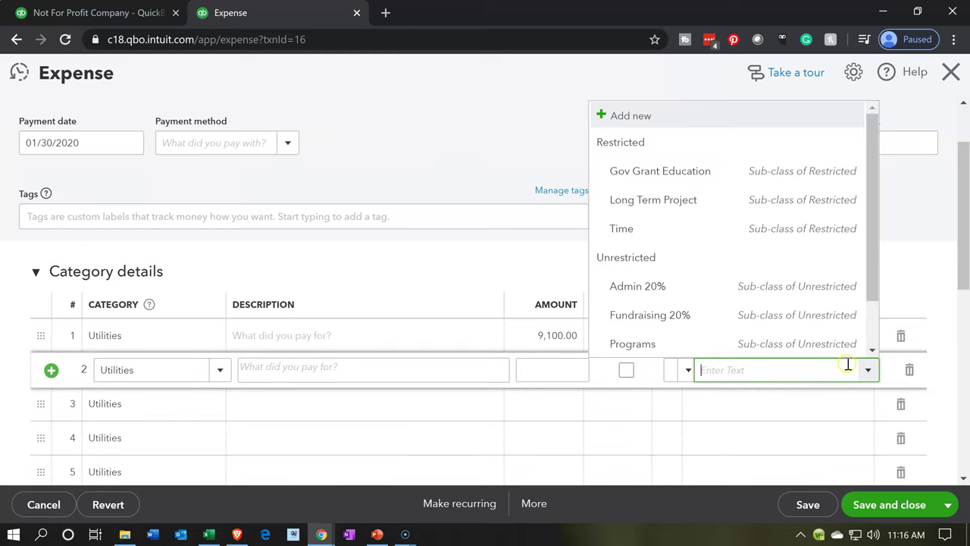
pyautogui.click(722, 286)
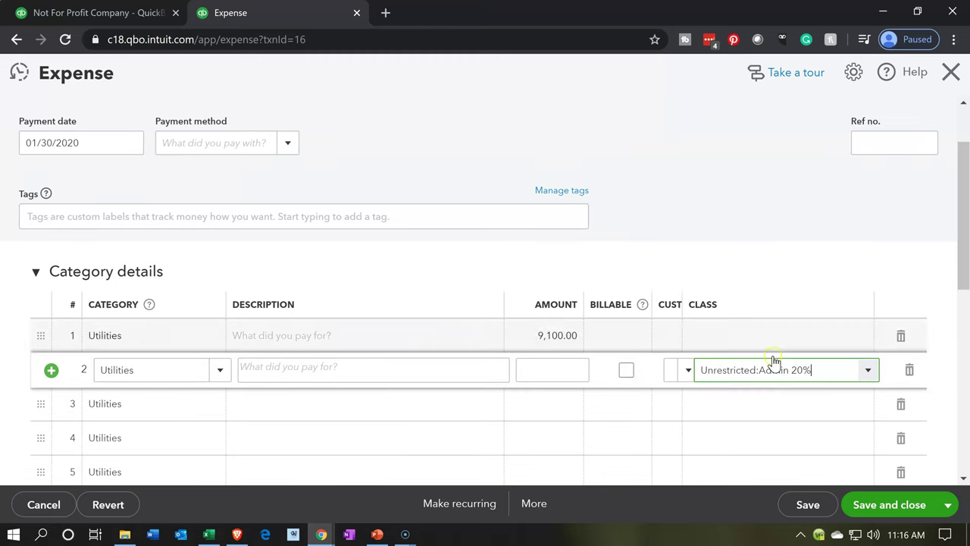
pyautogui.click(796, 405)
pyautogui.click(869, 405)
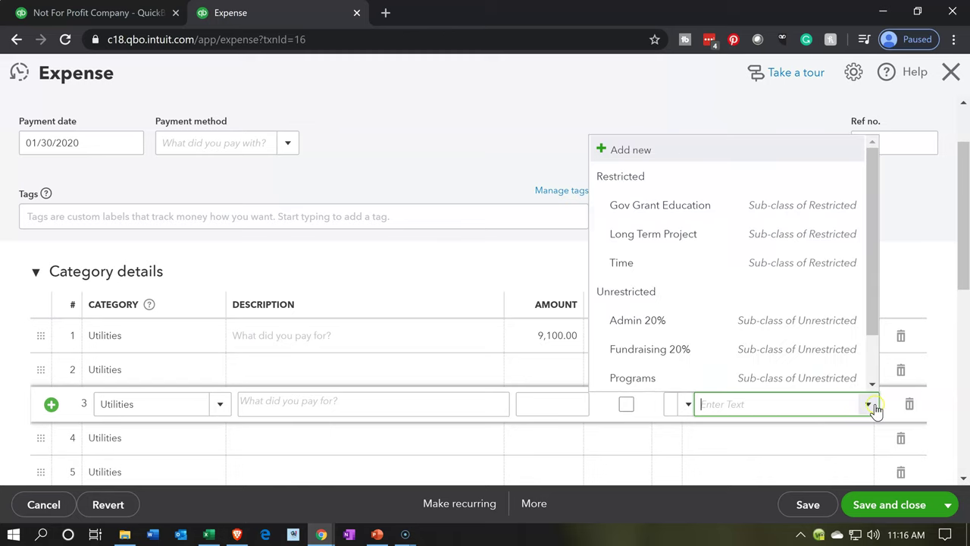
pyautogui.click(736, 362)
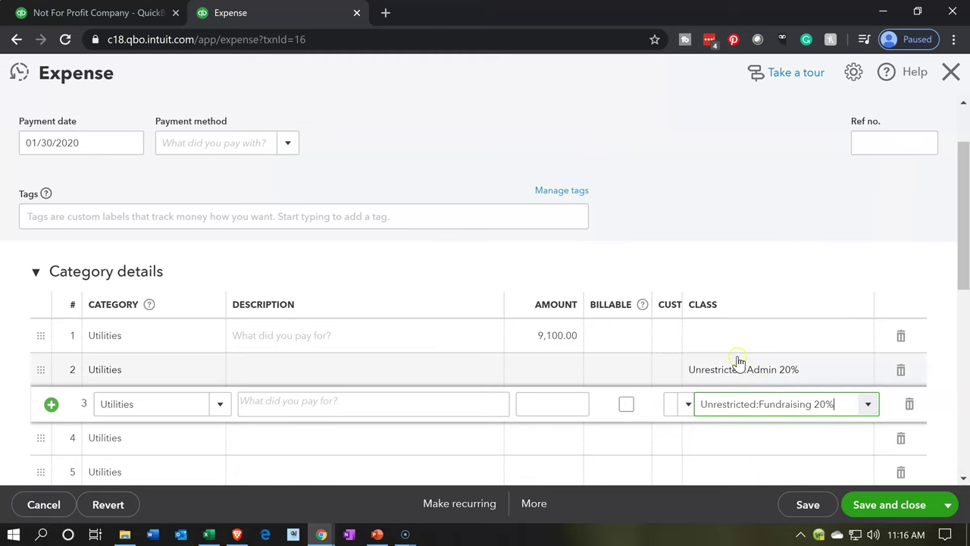
# Step: Assign the class Community Service 20% to Utilities line 4 and Education 40% to line 5
pyautogui.click(801, 431)
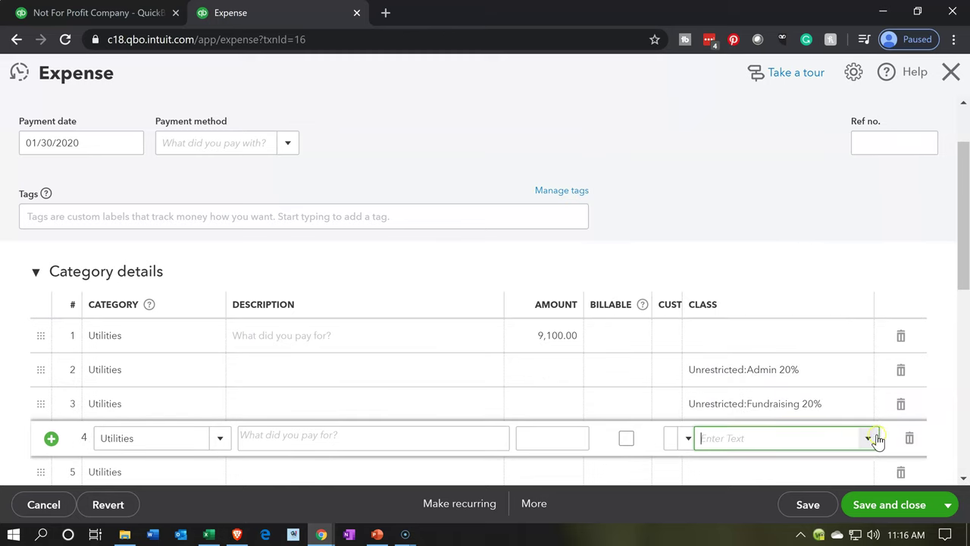
pyautogui.click(868, 438)
pyautogui.scroll(-2, 773, 335)
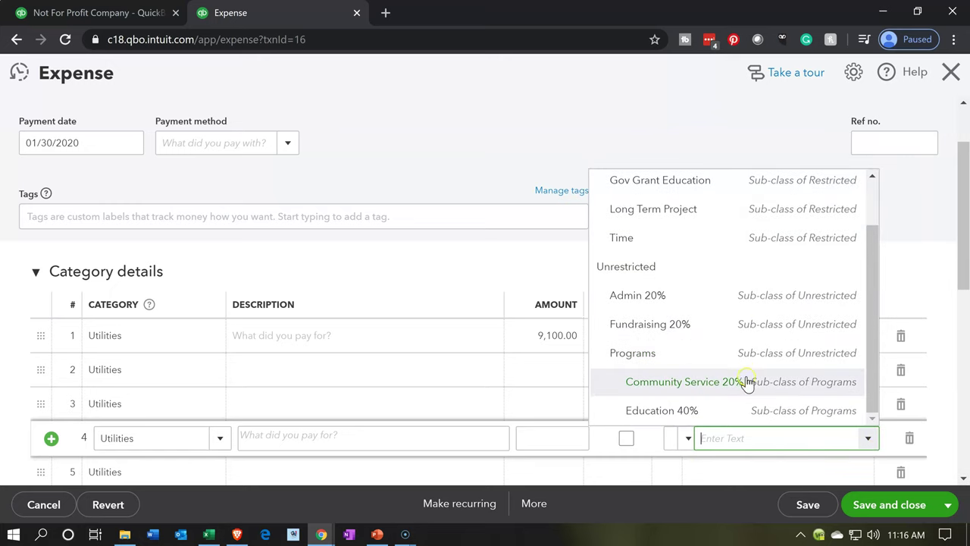
pyautogui.click(746, 381)
pyautogui.click(778, 477)
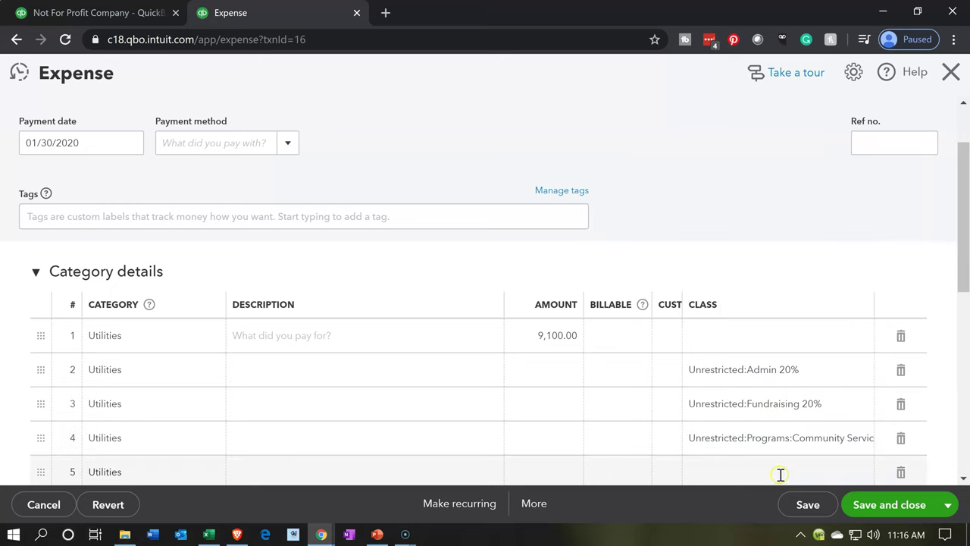
pyautogui.click(868, 474)
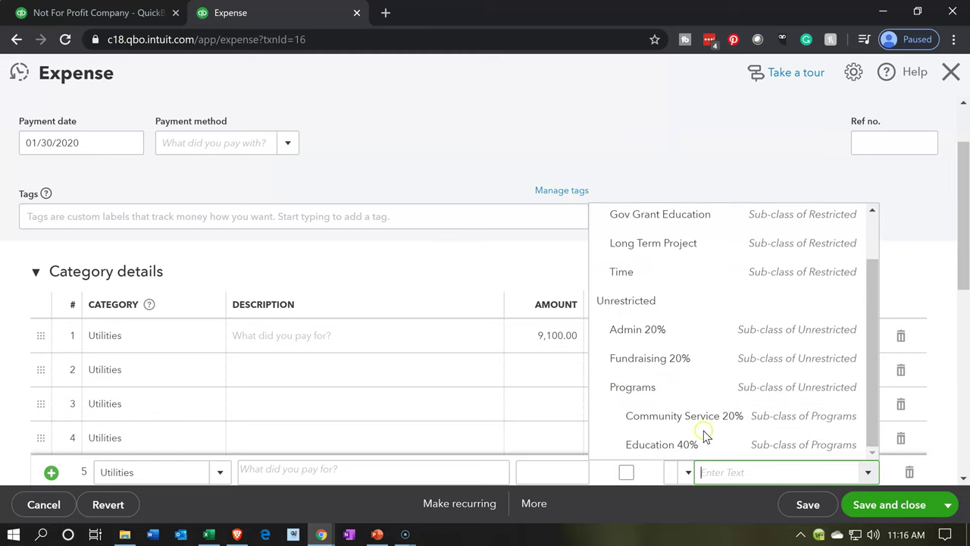
pyautogui.click(661, 444)
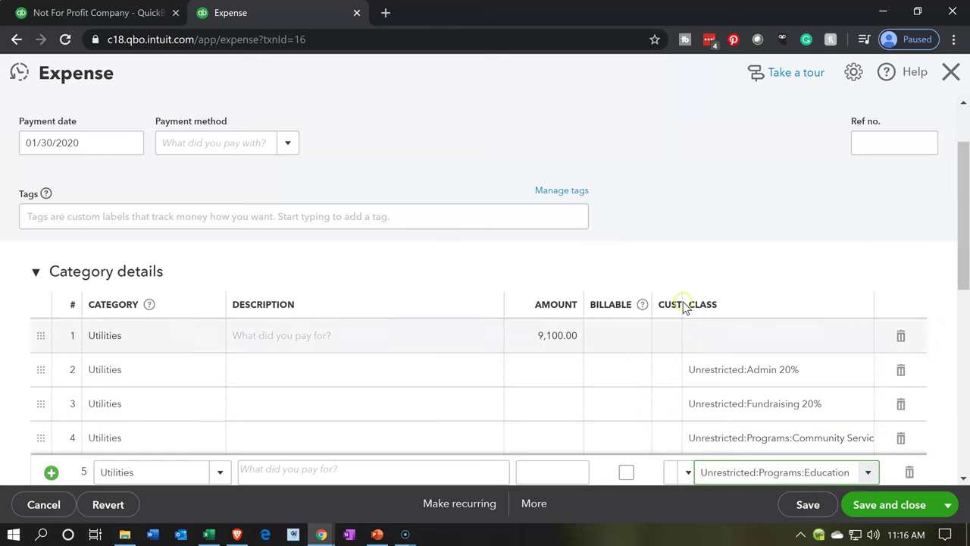
# Step: Calculate 20% of 9,100 in Calculator and enter 1820 as the amount on Utilities lines 2, 3 and 4
pyautogui.press('XF86Calculator')
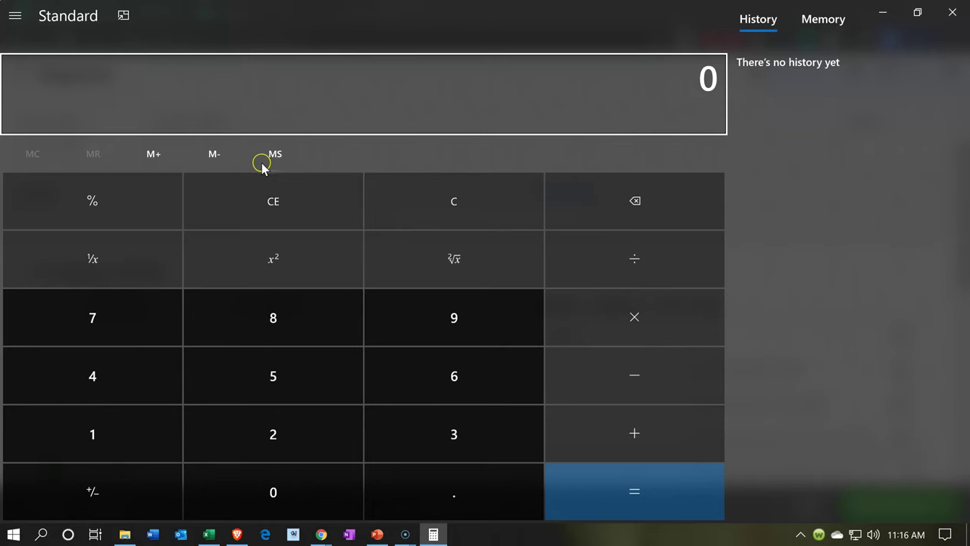
pyautogui.click(136, 40)
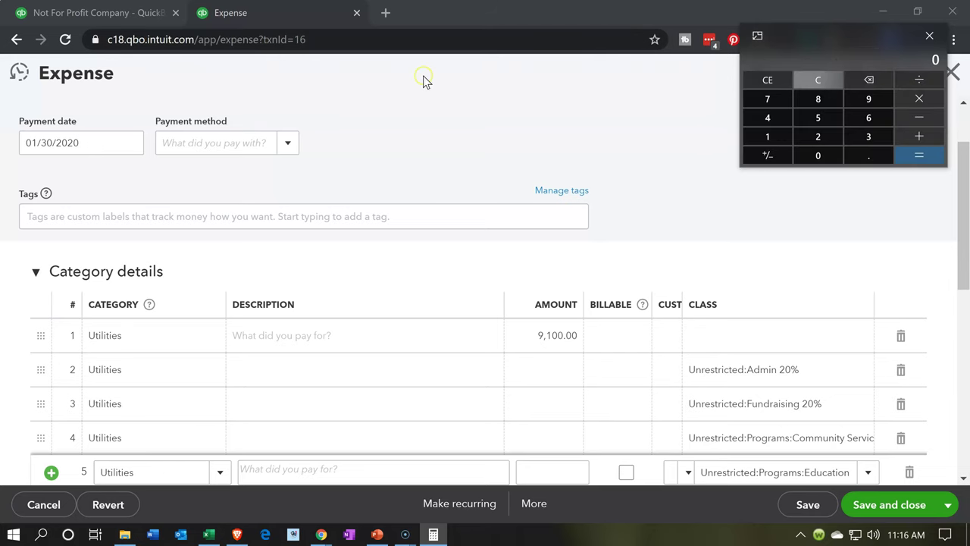
pyautogui.write('9100')
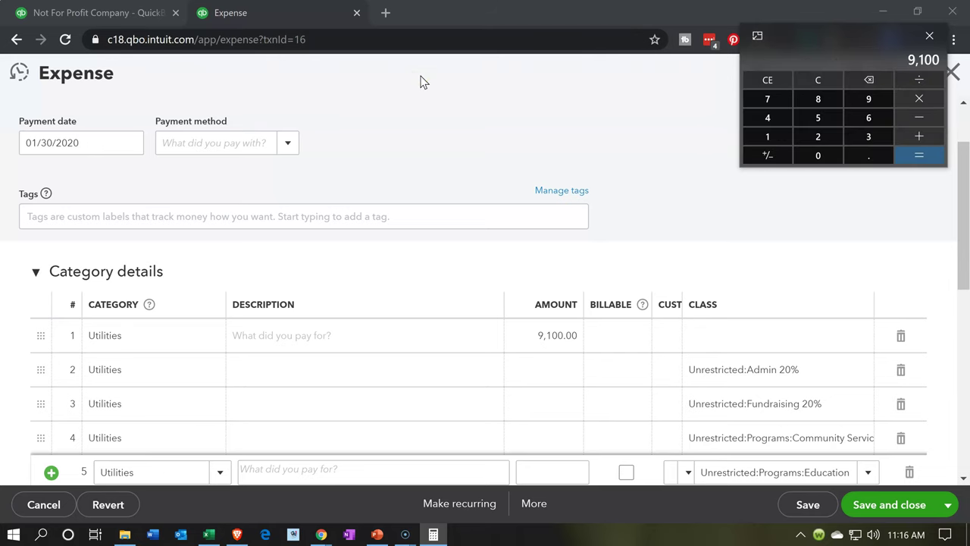
pyautogui.write('*.2')
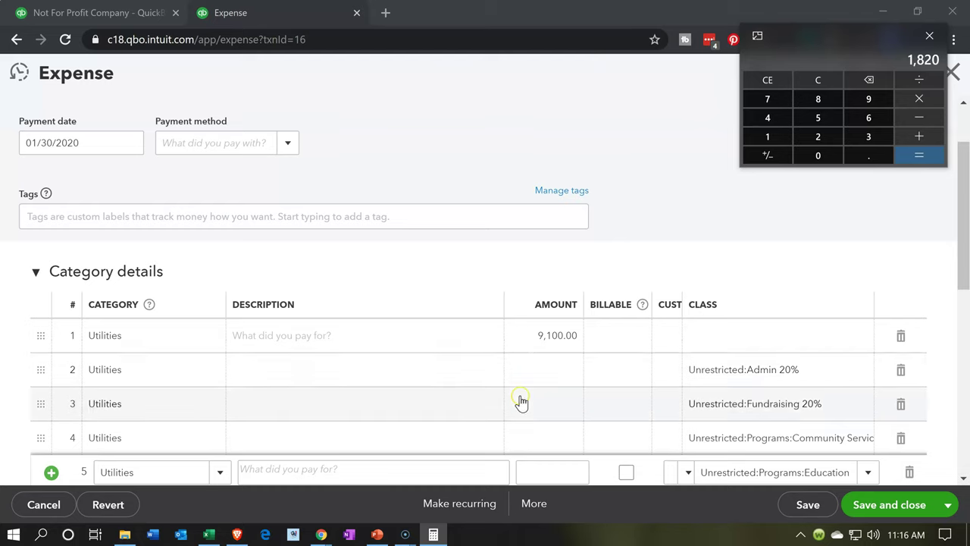
pyautogui.click(532, 368)
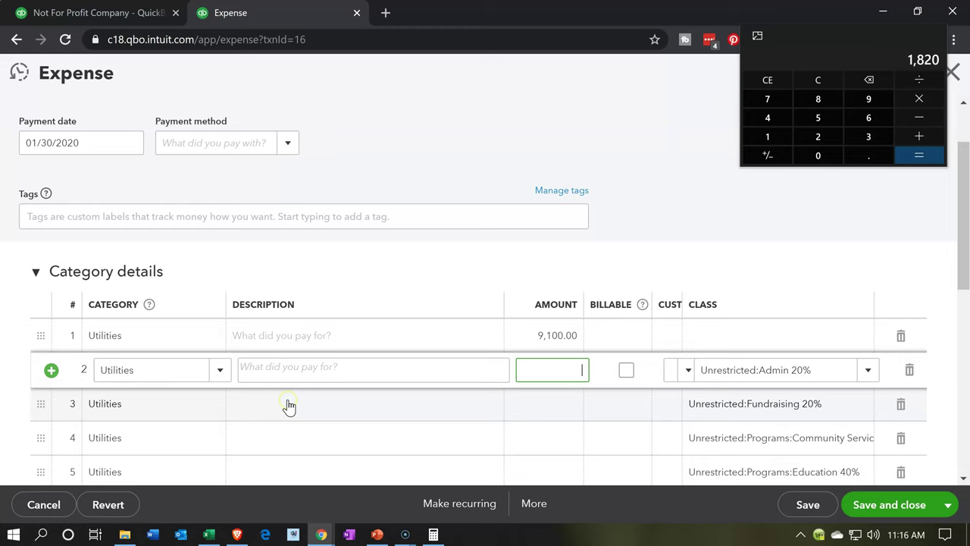
pyautogui.click(536, 409)
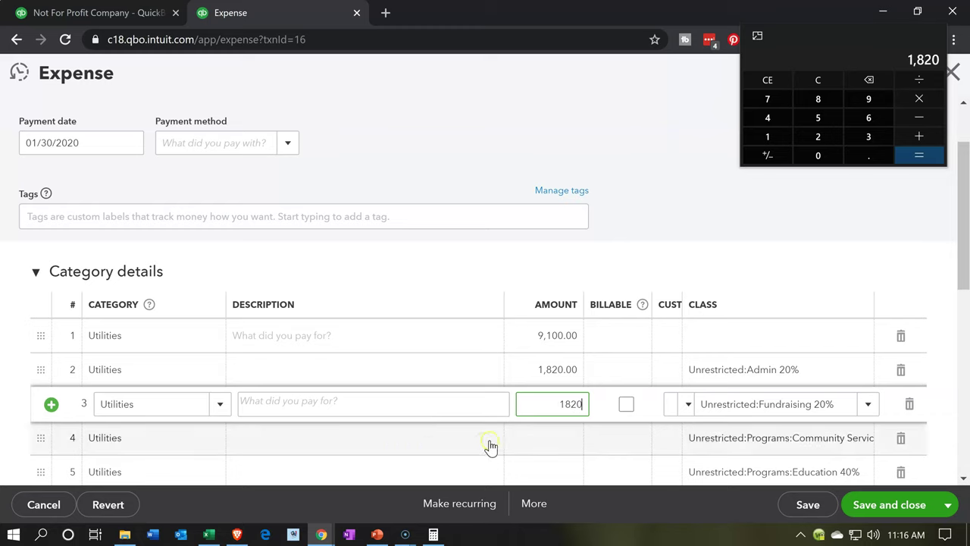
pyautogui.click(375, 438)
pyautogui.write('1820')
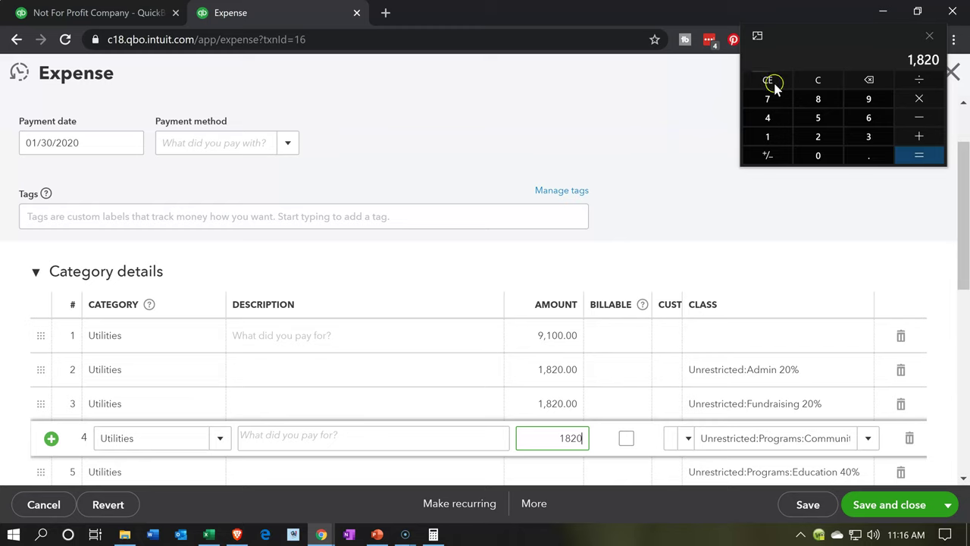
# Step: Calculate 40% of 9,100, enter 6,340 as the amount on Utilities line 5, and close the calculator
pyautogui.click(811, 81)
pyautogui.write('9100*.4')
pyautogui.press('Return')
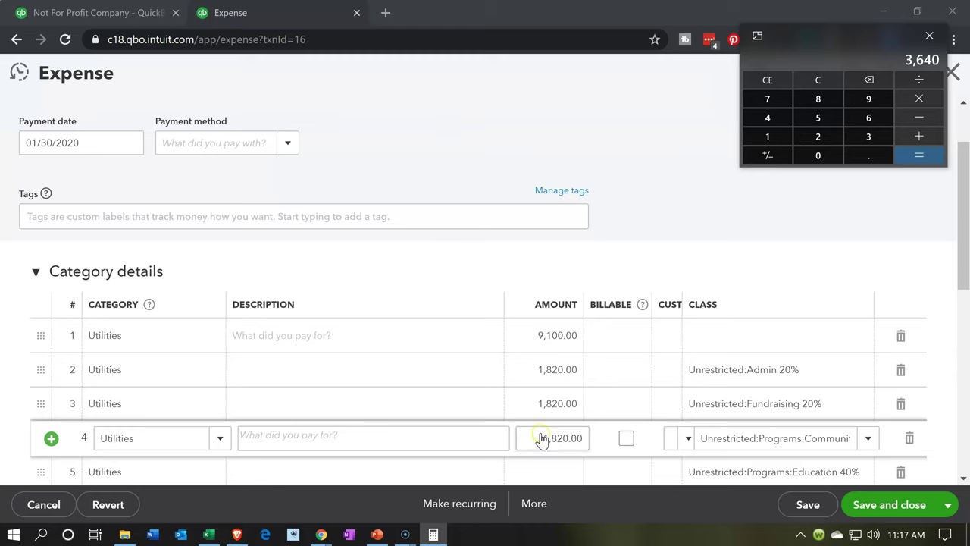
pyautogui.click(556, 478)
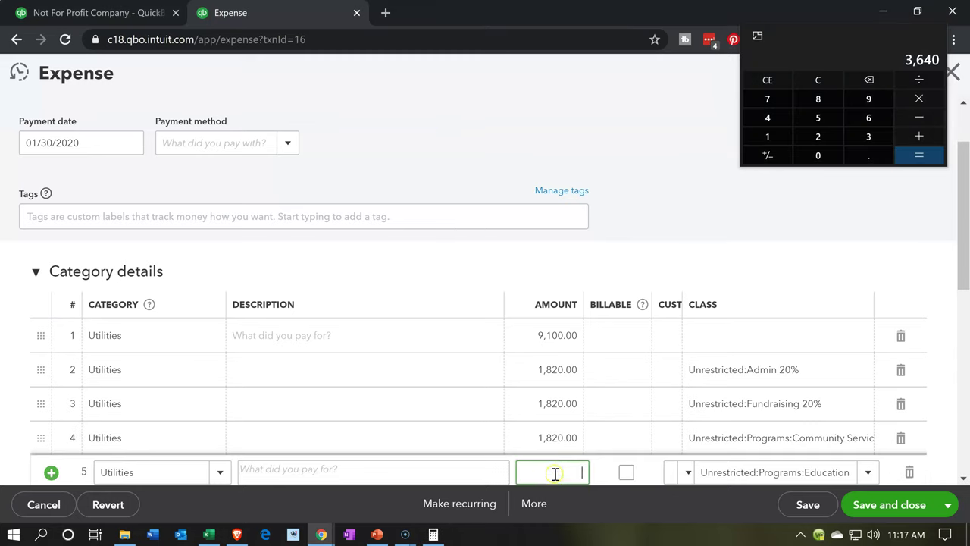
pyautogui.press('Tab')
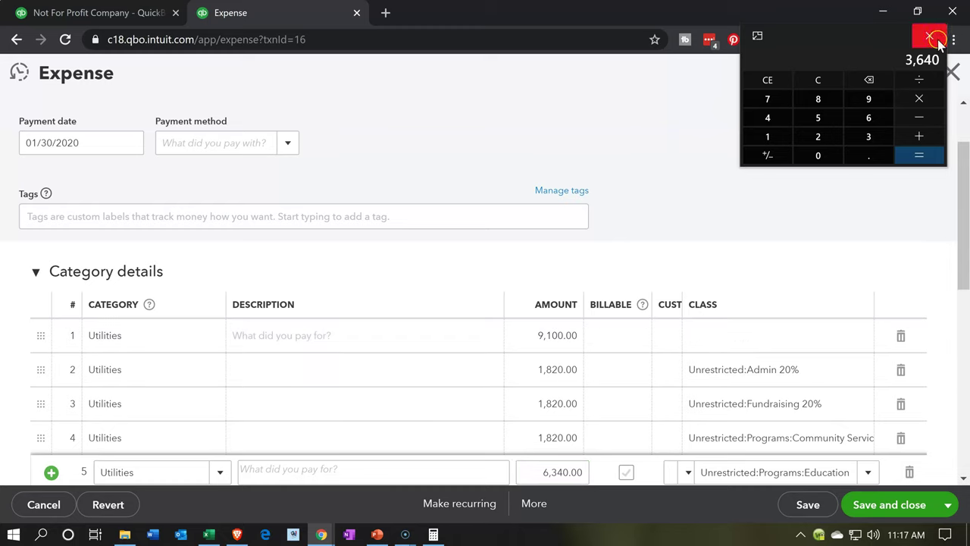
pyautogui.click(929, 37)
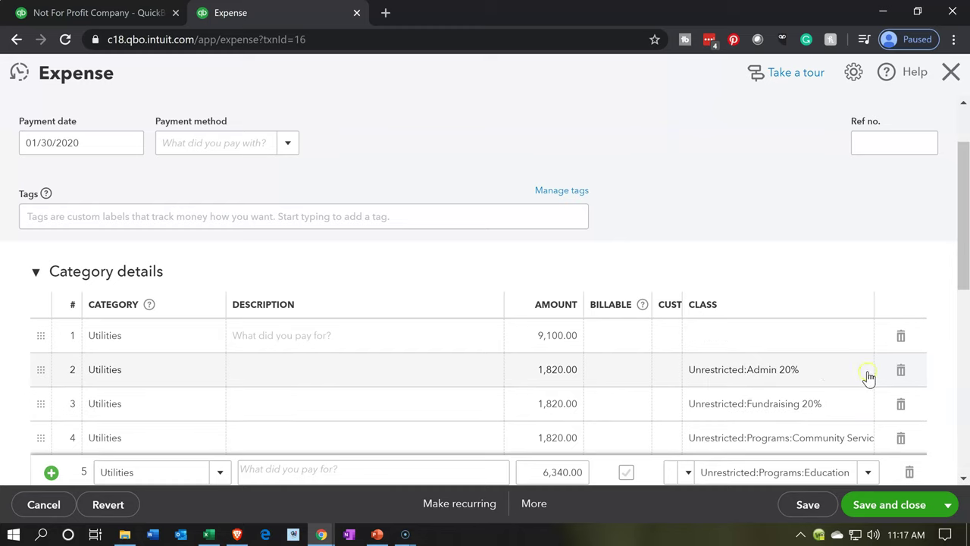
# Step: Delete the original 9,100 Utilities line without a class and check the expense total
pyautogui.click(900, 337)
pyautogui.scroll(-1, 899, 344)
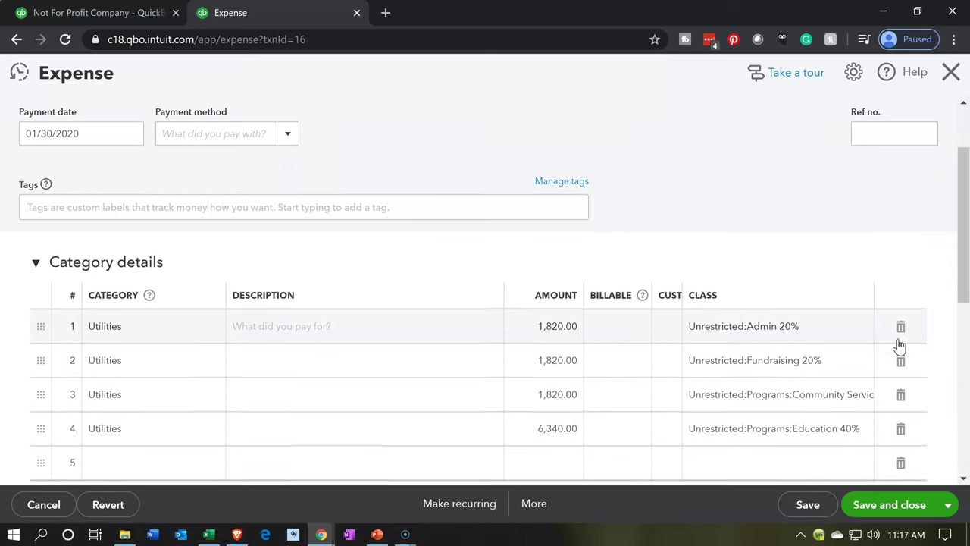
pyautogui.scroll(-1, 899, 344)
pyautogui.scroll(3, 899, 343)
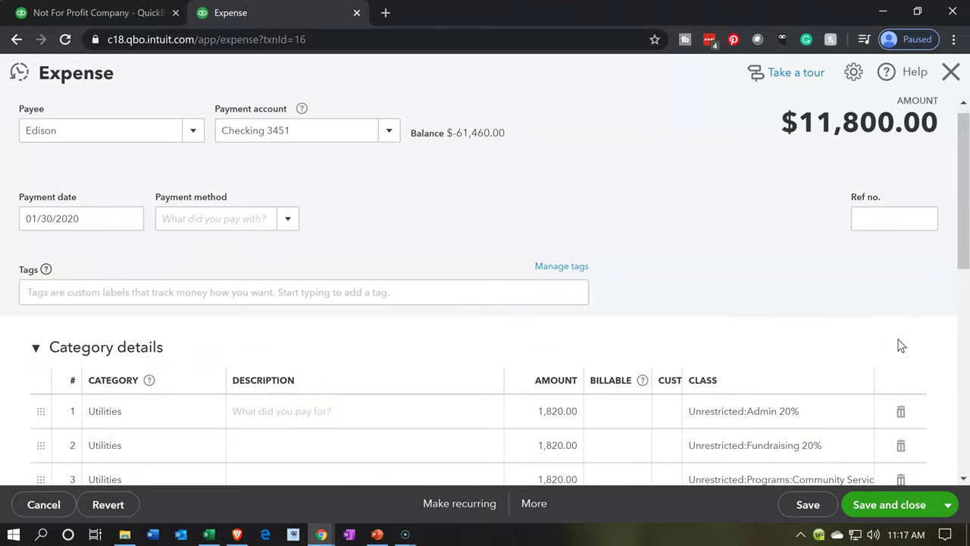
pyautogui.scroll(-1, 900, 346)
pyautogui.scroll(1, 900, 346)
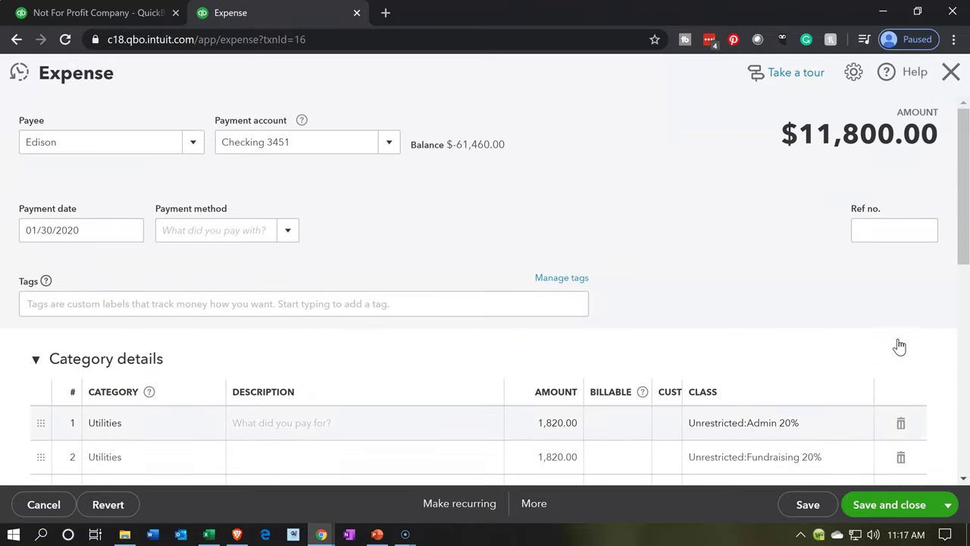
pyautogui.scroll(-1, 899, 345)
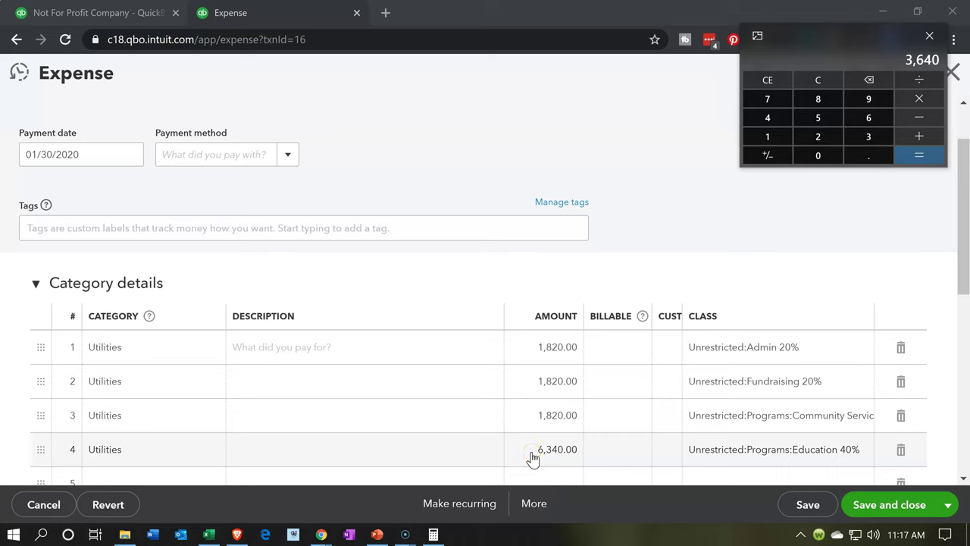
# Step: Set the Education 40% Utilities line's amount to 3,640, check the expense total, and save and close the expense
pyautogui.click(532, 454)
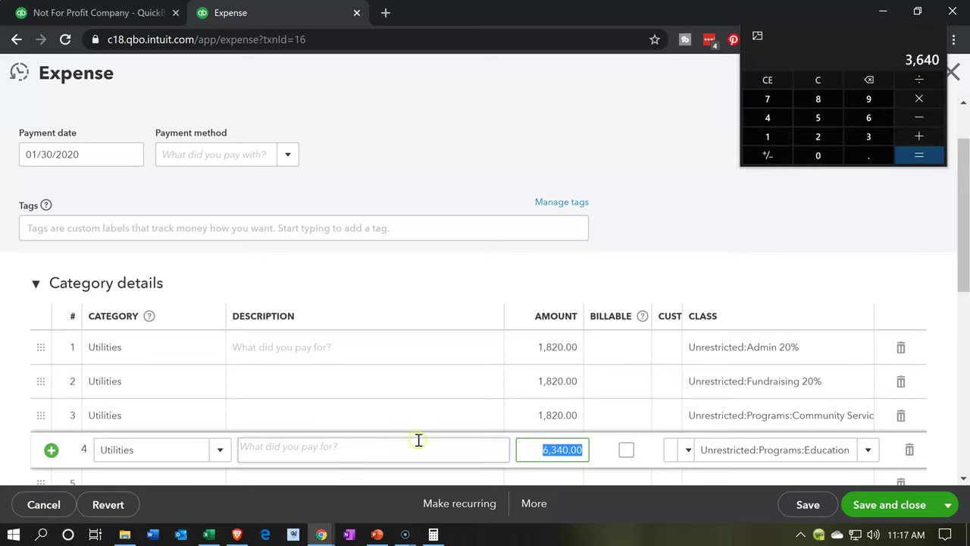
pyautogui.write('364')
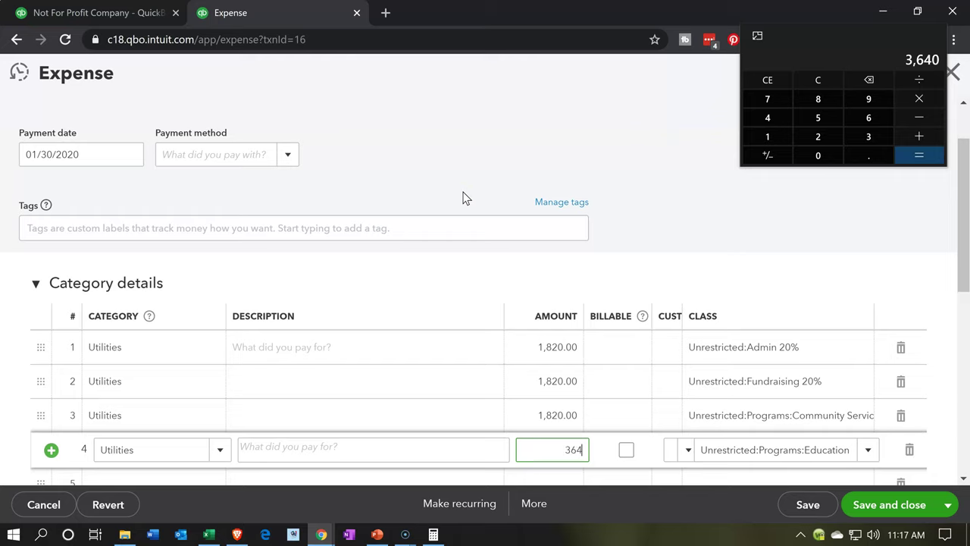
pyautogui.press('Tab')
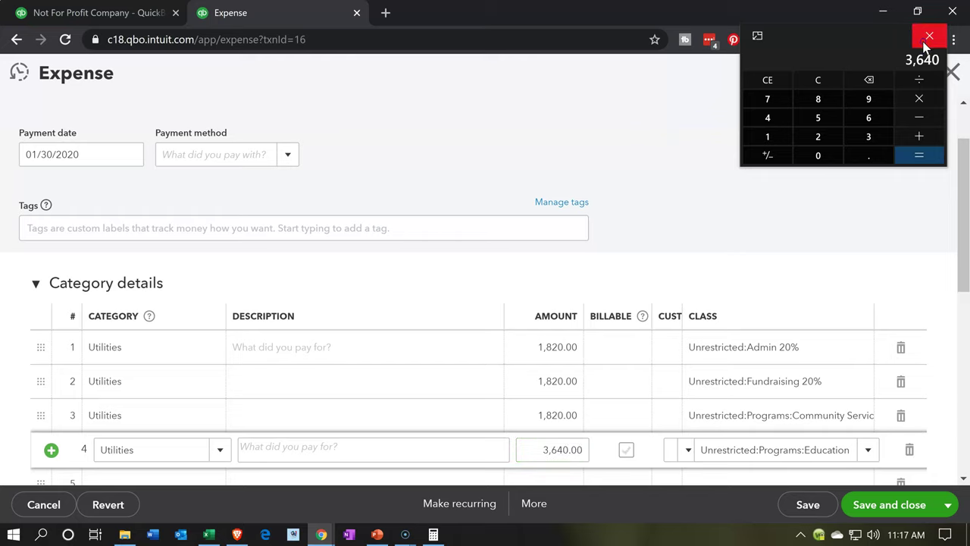
pyautogui.click(925, 44)
pyautogui.scroll(1, 741, 252)
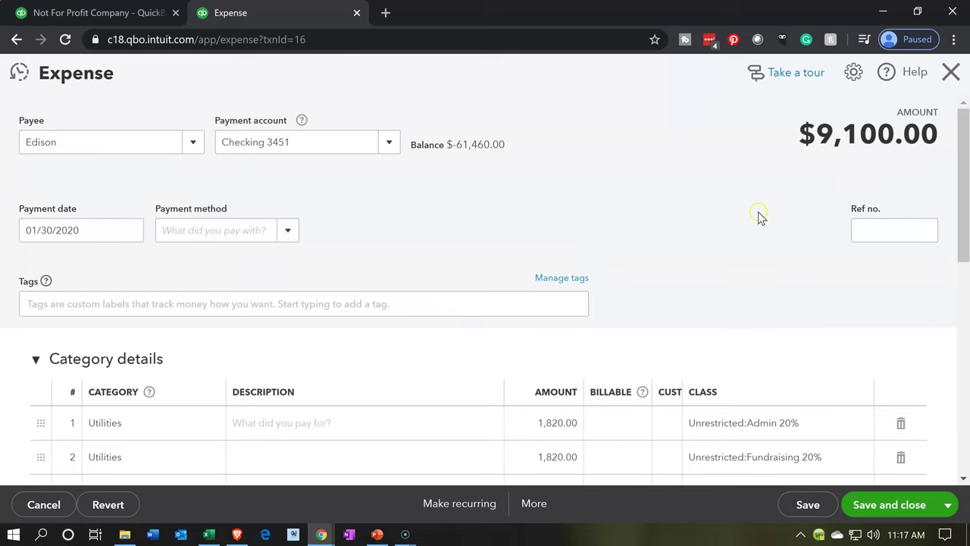
pyautogui.scroll(-1, 757, 216)
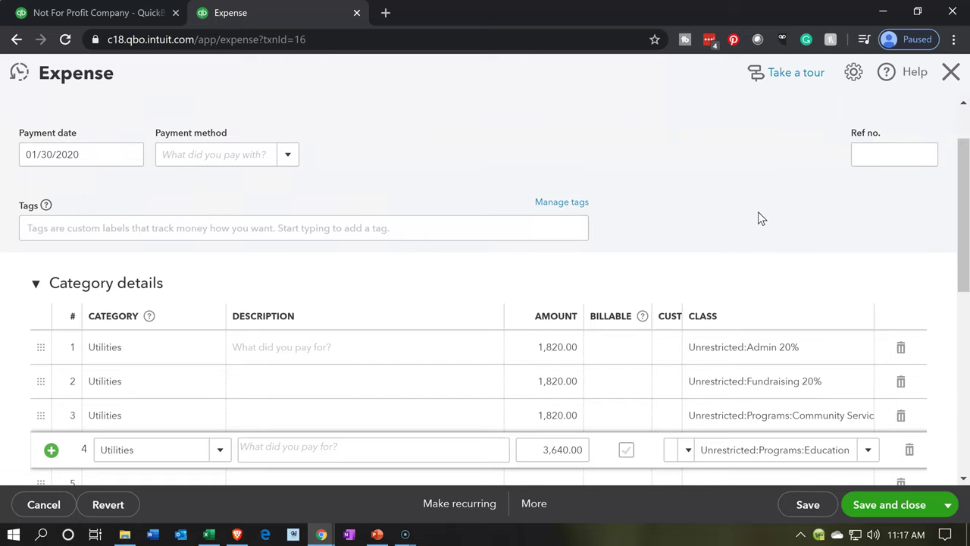
pyautogui.scroll(-1, 795, 341)
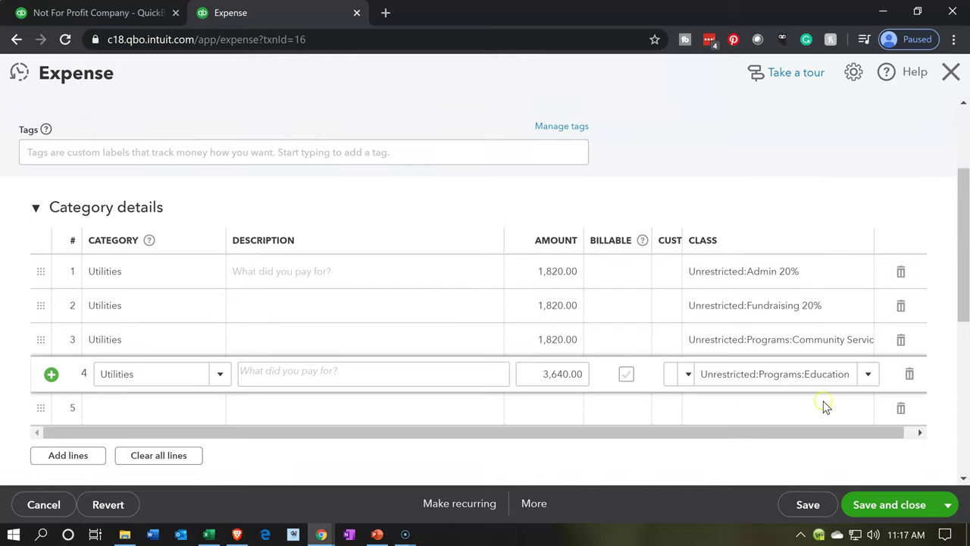
pyautogui.click(880, 510)
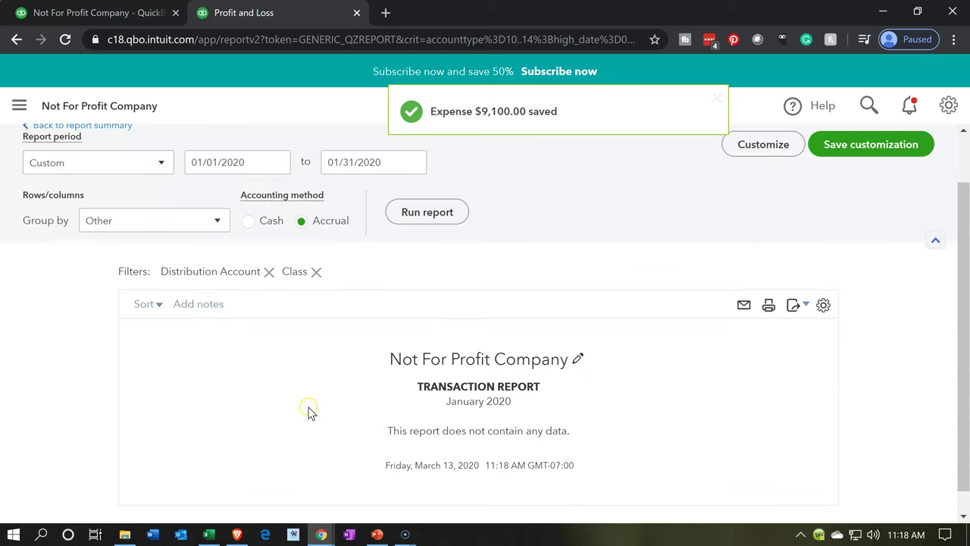
# Step: Return from the transaction report to its Profit and Loss summary and check it for January 2020 expenses without a class
pyautogui.scroll(1, 125, 303)
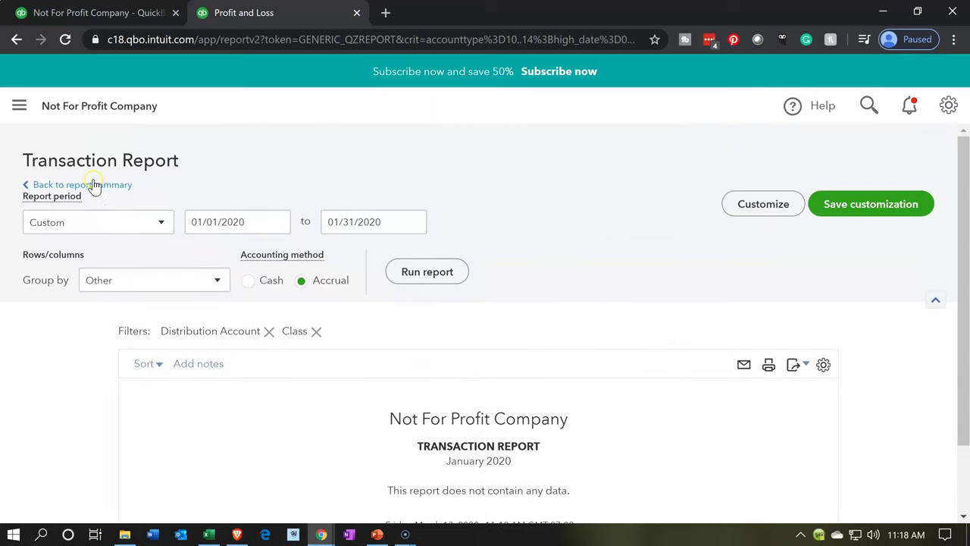
pyautogui.click(94, 189)
pyautogui.scroll(-2, 269, 283)
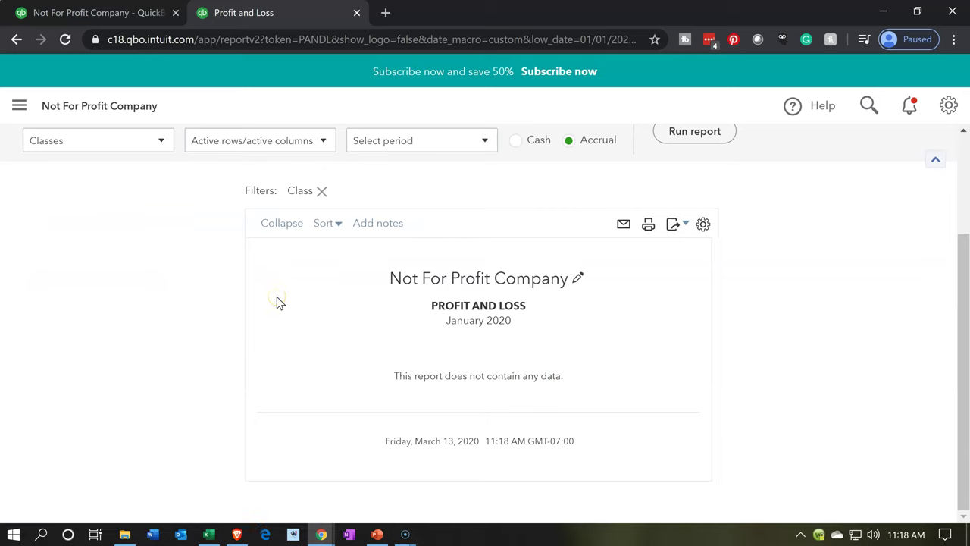
# Step: Rerun the January 2020 Profit and Loss by class in the other browser tab and check the Utilities allocation
pyautogui.click(122, 22)
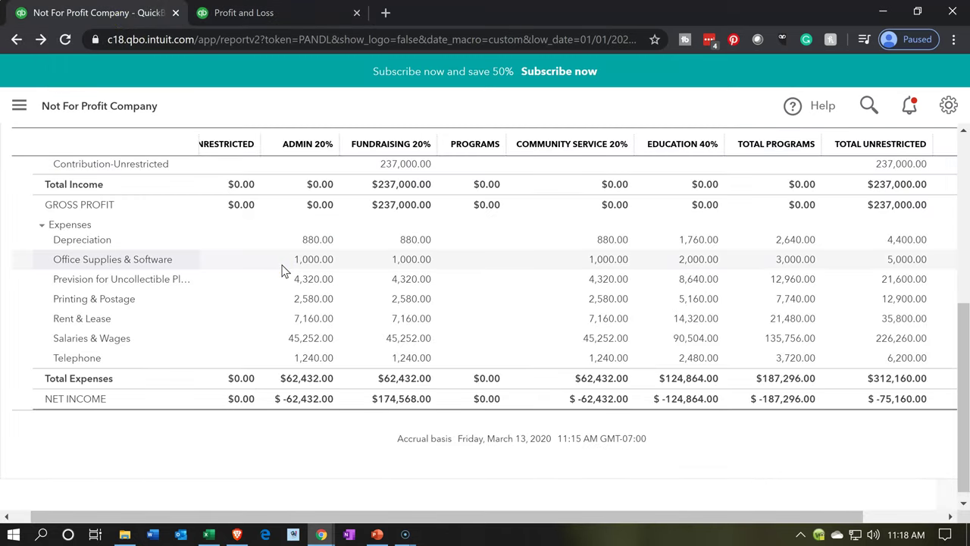
pyautogui.scroll(5, 493, 362)
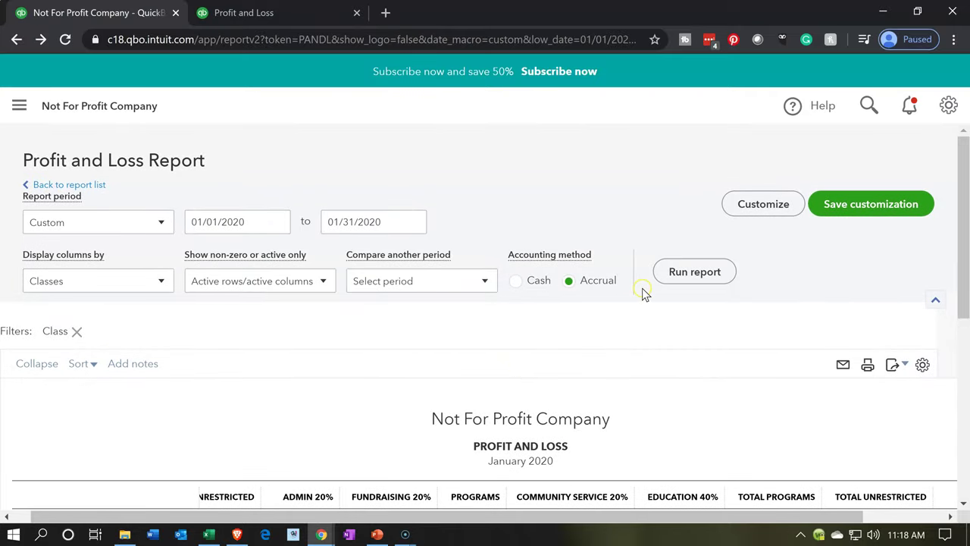
pyautogui.click(664, 274)
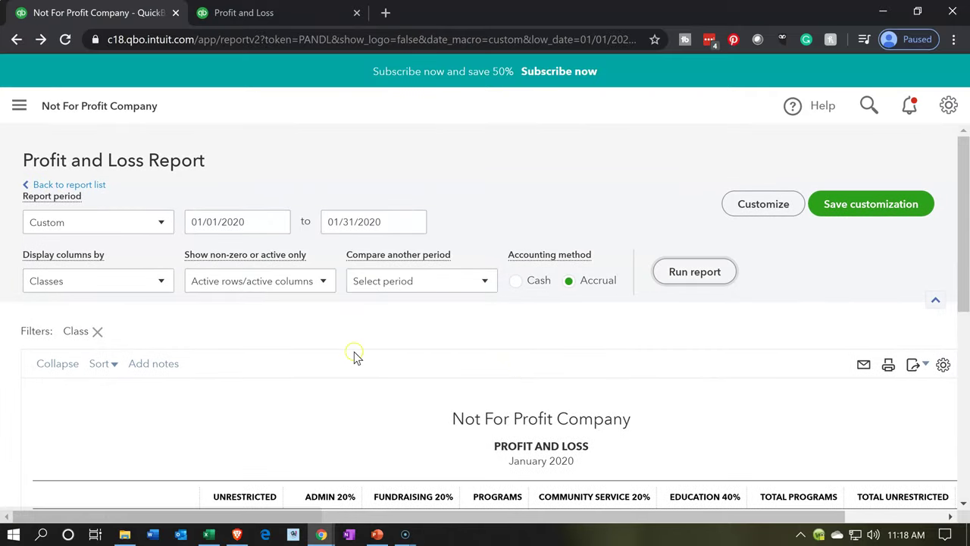
pyautogui.scroll(-3, 356, 356)
pyautogui.scroll(-3, 356, 357)
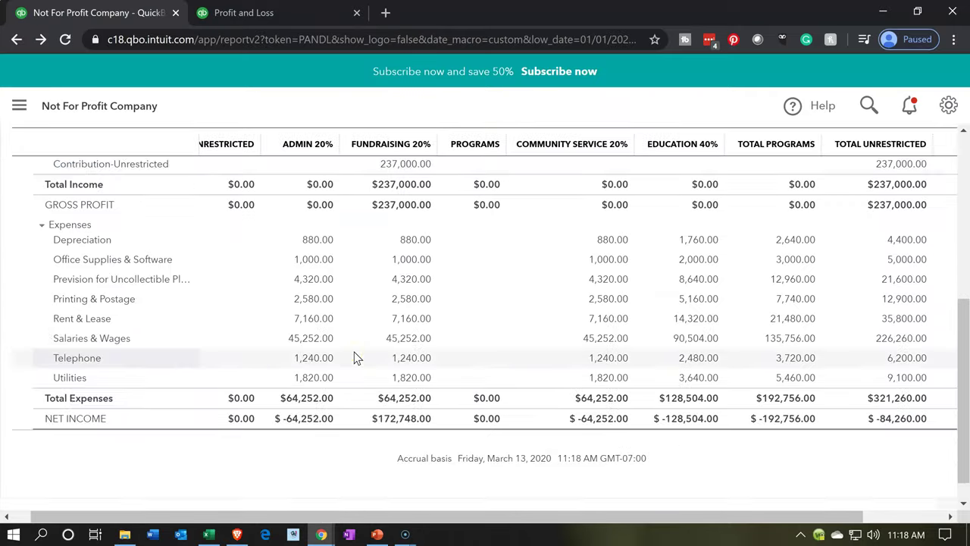
# Step: Compare the report's total expenses per class with the totals in row 26 of the Excel worksheet, then return to the report
pyautogui.click(291, 398)
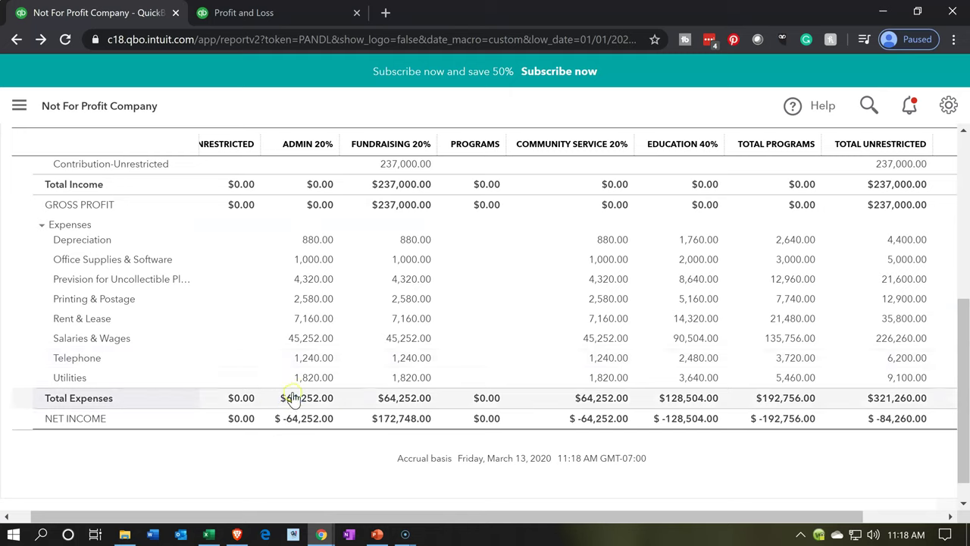
pyautogui.click(213, 532)
pyautogui.click(213, 533)
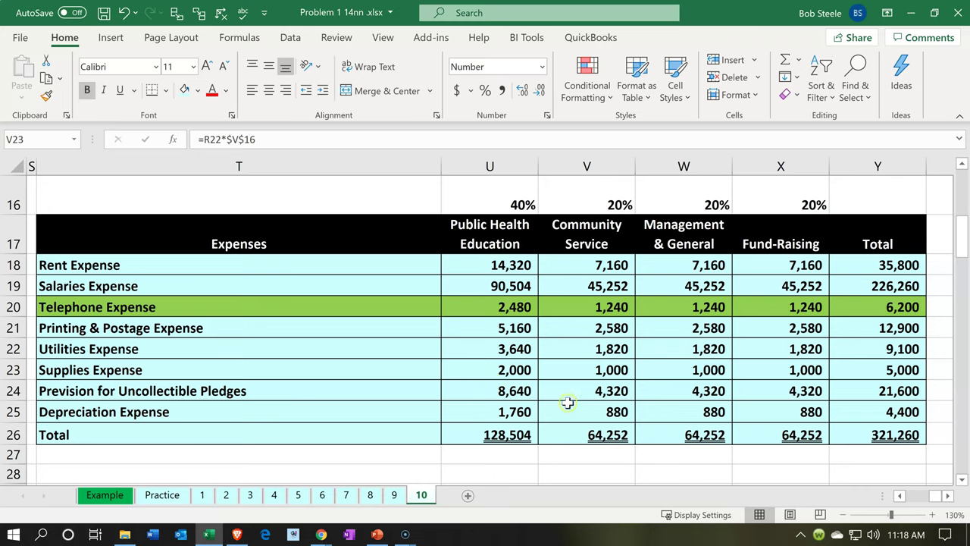
pyautogui.click(528, 434)
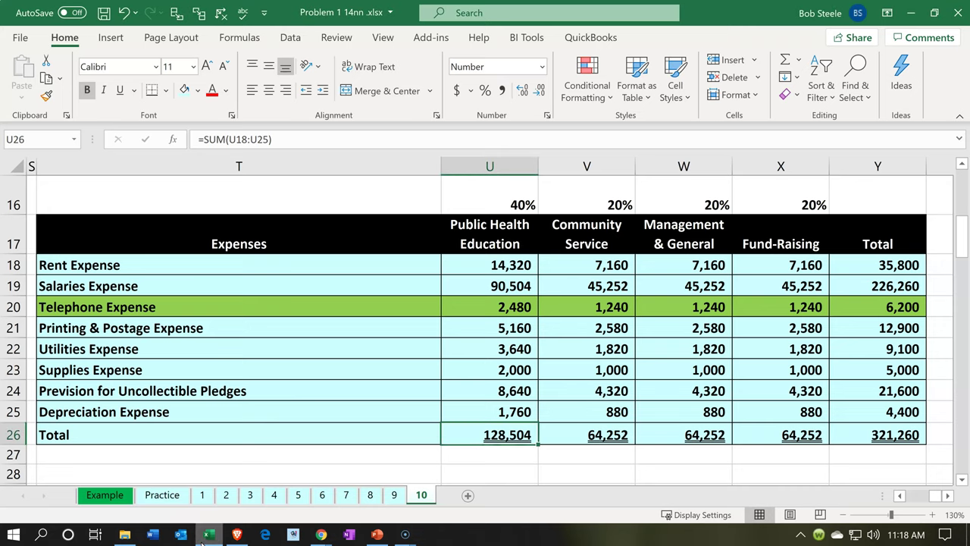
pyautogui.click(207, 534)
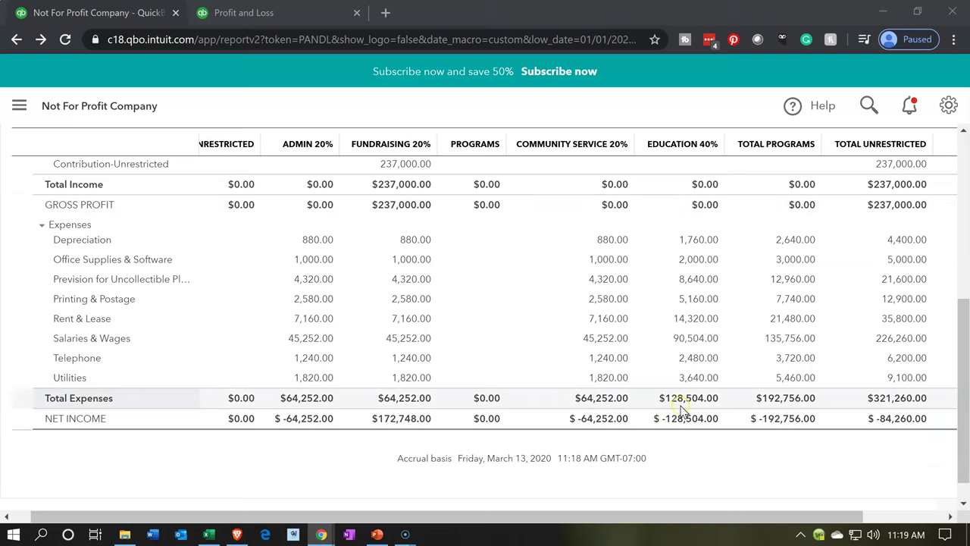
pyautogui.click(208, 534)
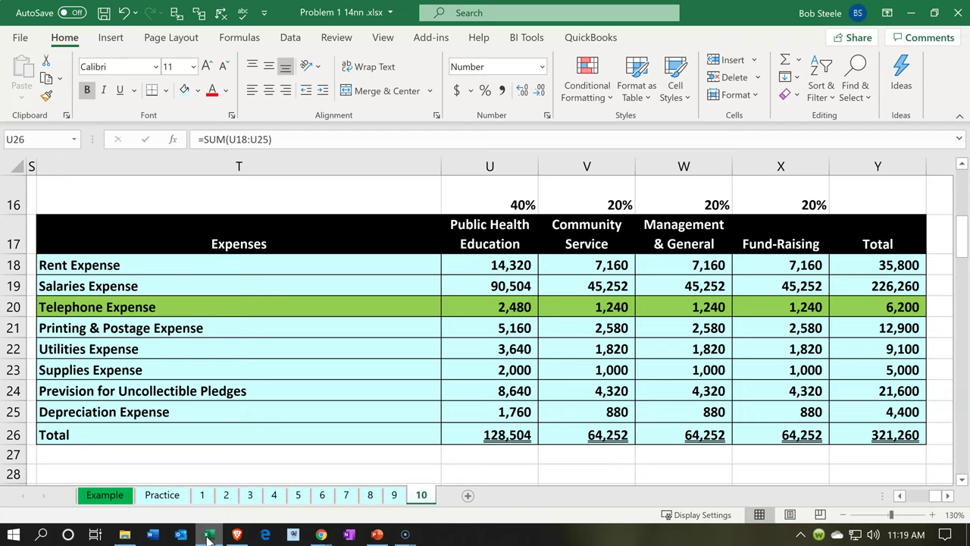
pyautogui.click(582, 434)
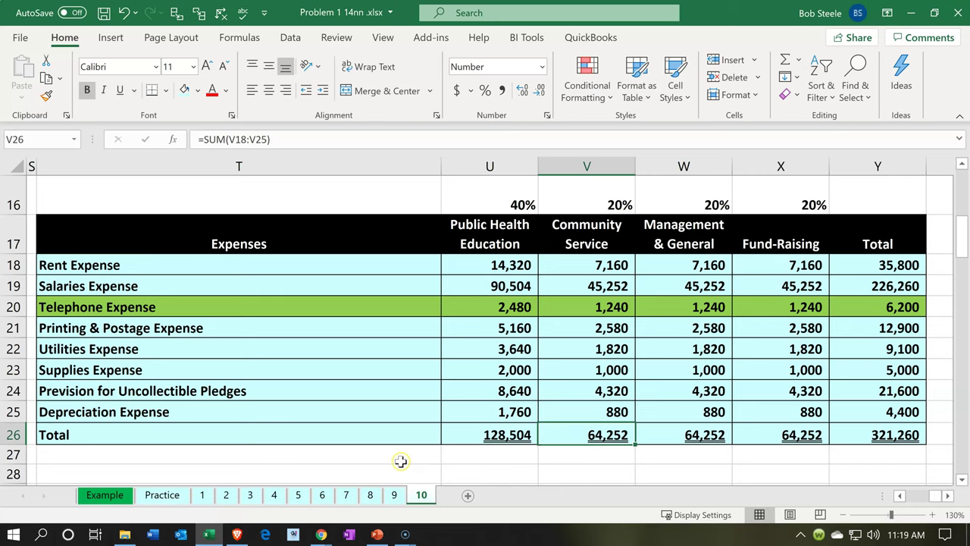
pyautogui.click(900, 13)
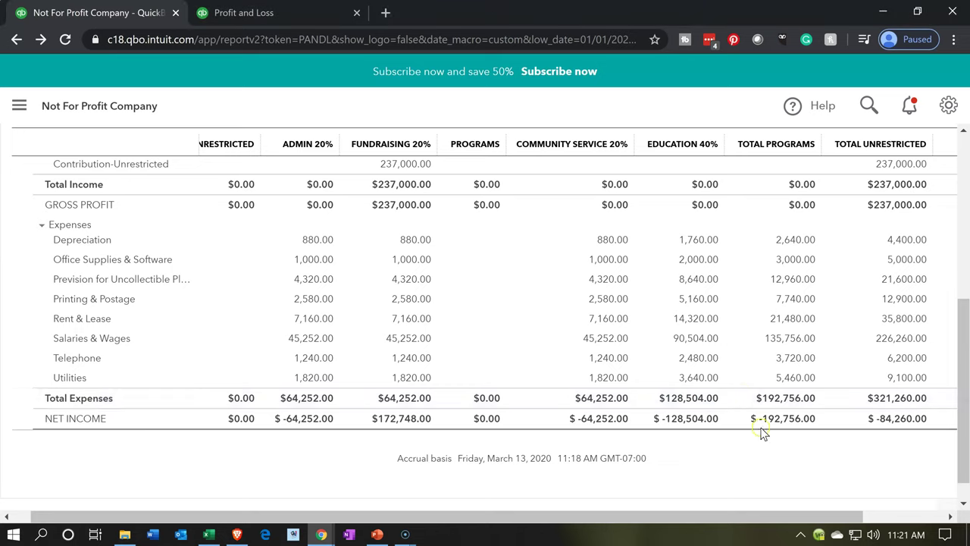
# Step: Compare the report's unrestricted total expenses with the overall total in cell Y26 of the Excel worksheet, then return to the report
pyautogui.click(767, 398)
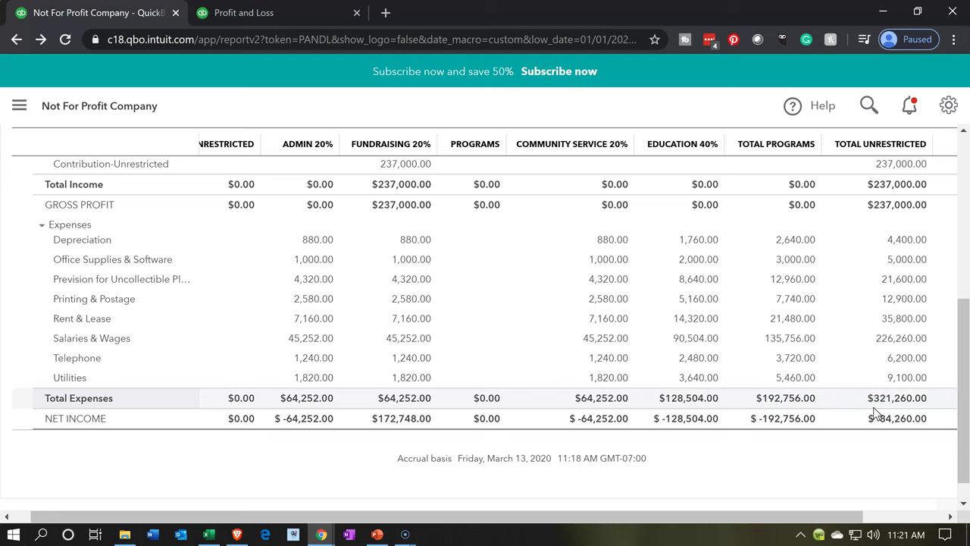
pyautogui.click(210, 535)
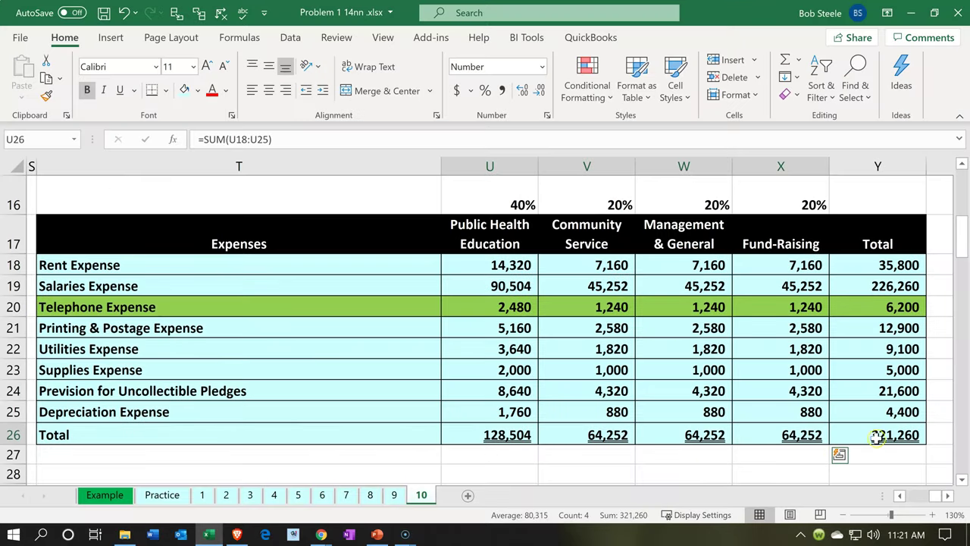
pyautogui.click(878, 437)
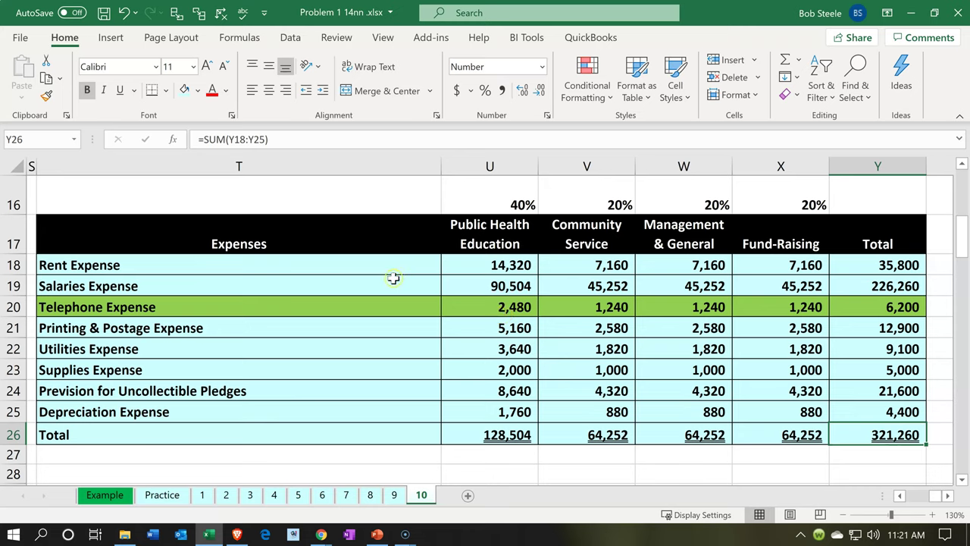
pyautogui.moveTo(381, 270); pyautogui.dragTo(380, 469)
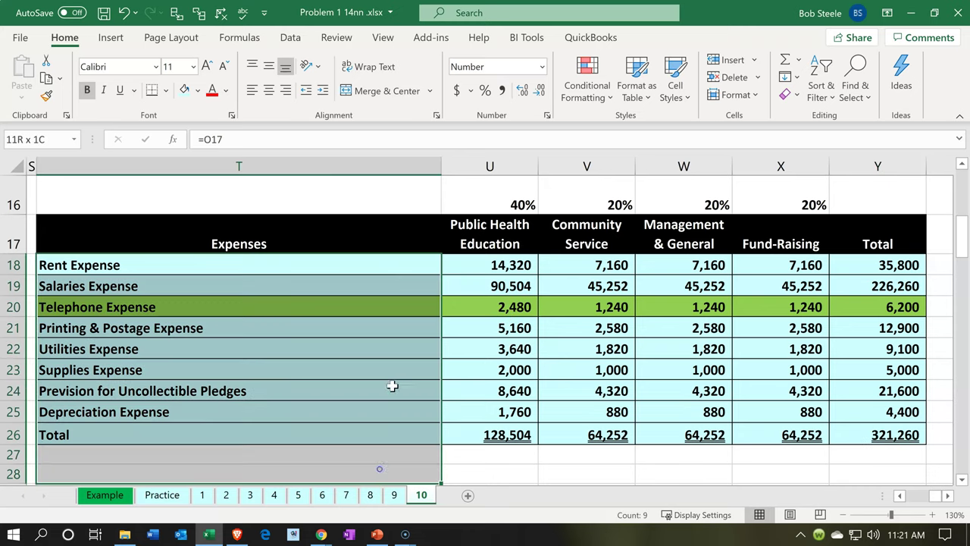
pyautogui.click(212, 534)
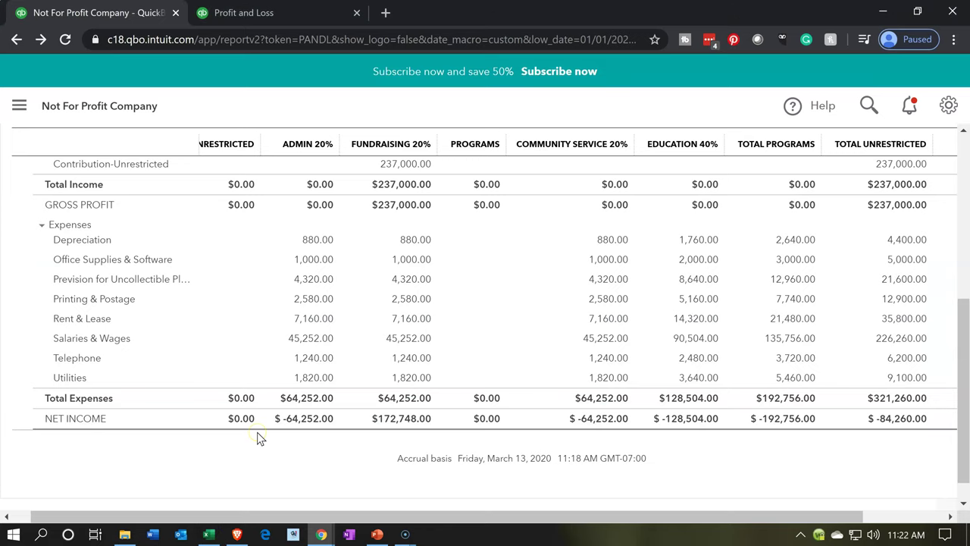
pyautogui.scroll(3, 257, 432)
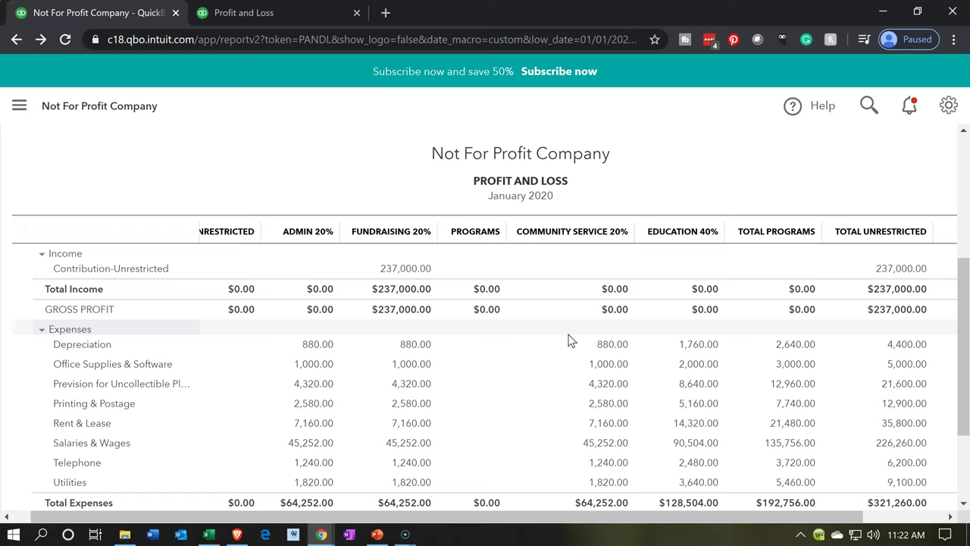
# Step: Review the with and without donor restrictions columns of the Statement of Activities in the Excel worksheet, then return to the report
pyautogui.click(209, 535)
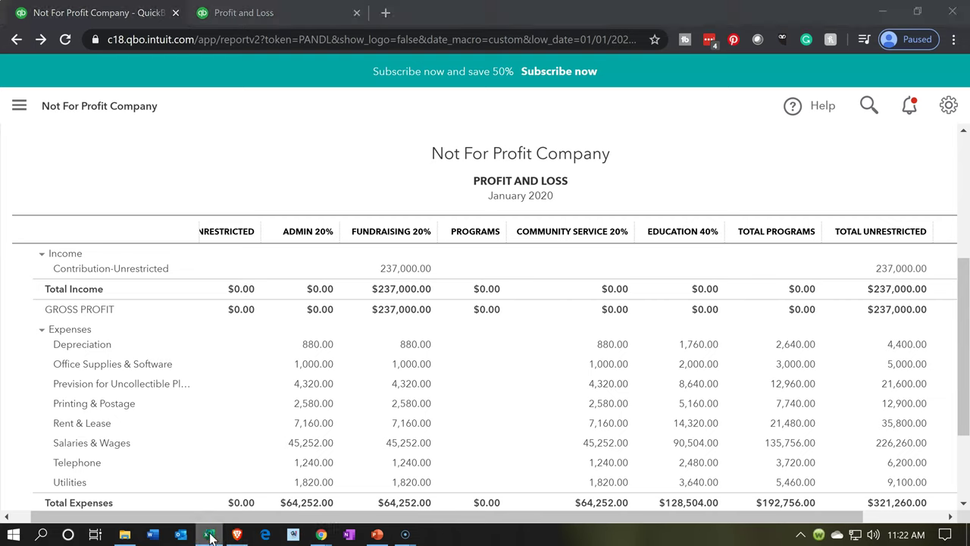
pyautogui.click(427, 398)
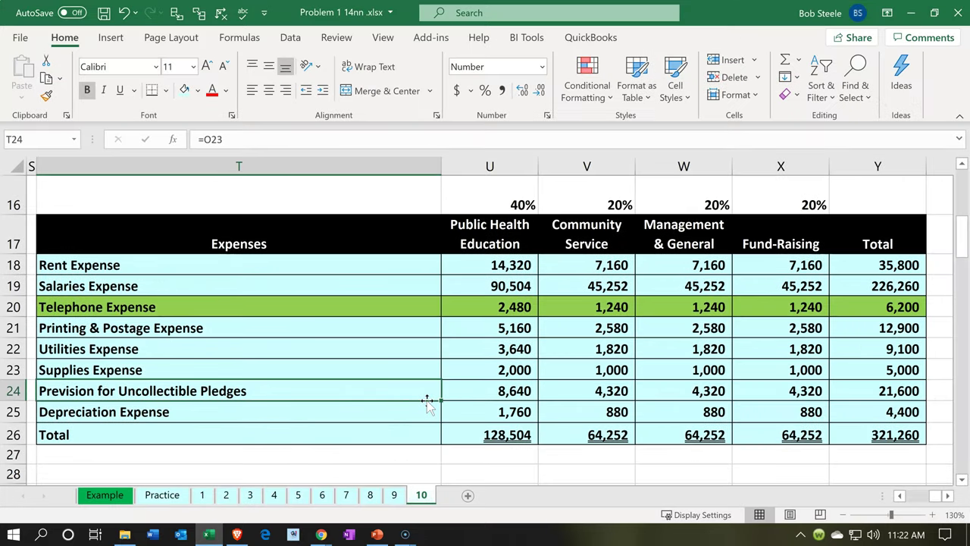
pyautogui.scroll(-4, 427, 401)
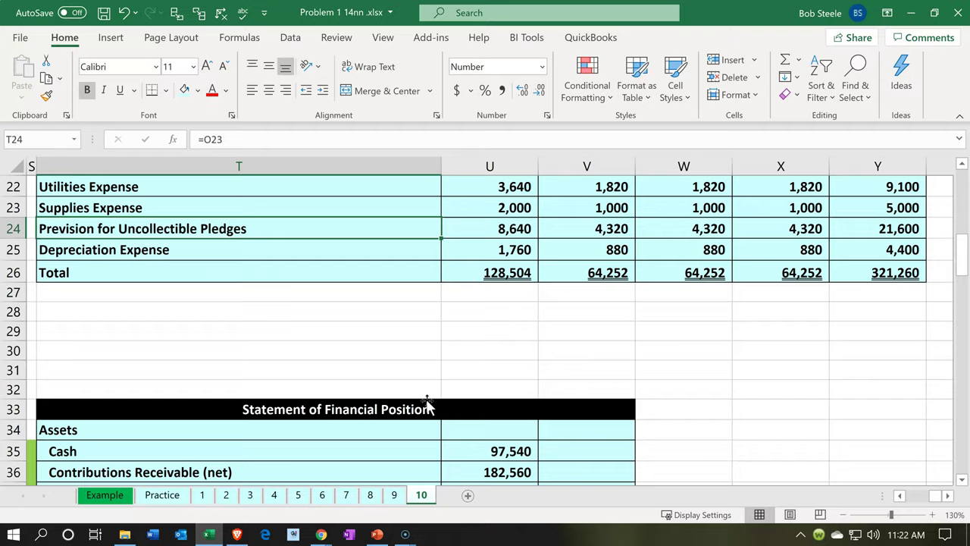
pyautogui.scroll(-6, 426, 402)
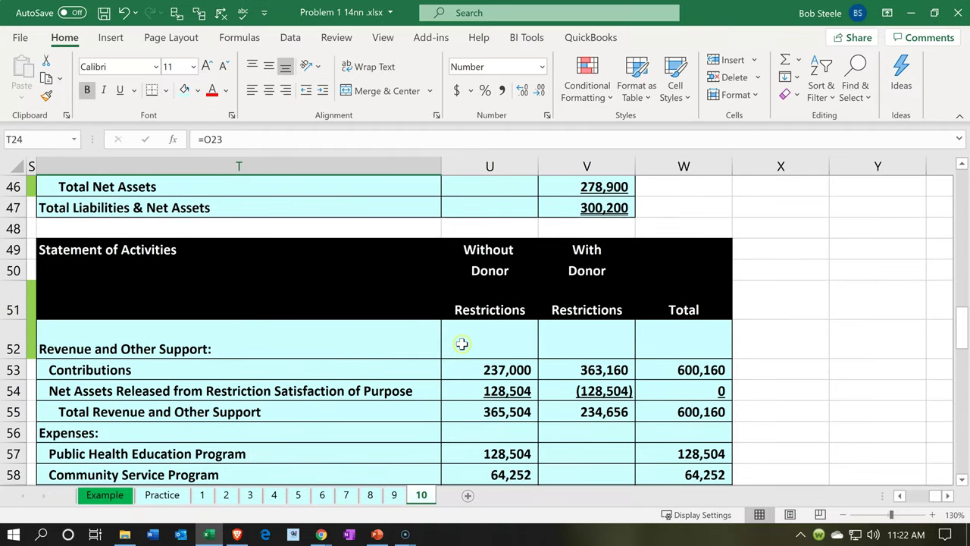
pyautogui.click(490, 324)
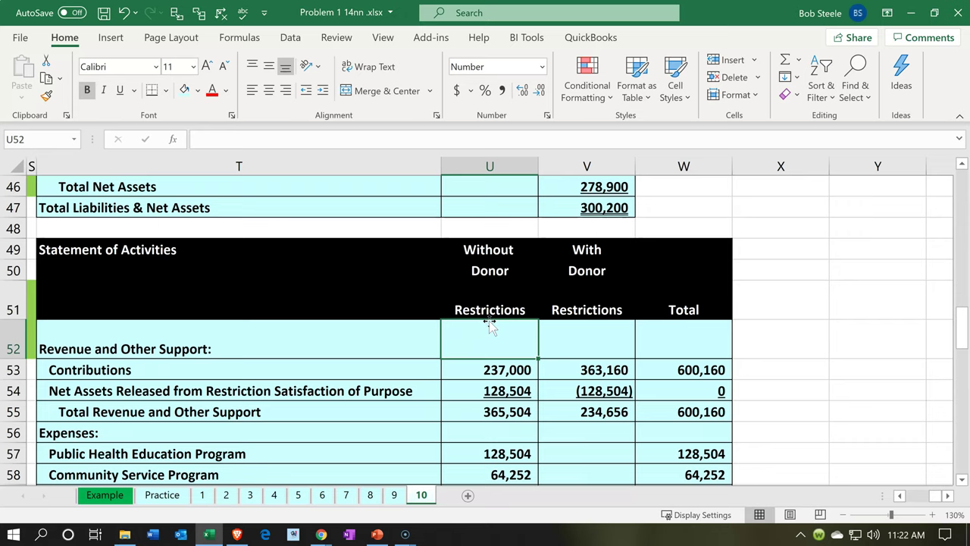
pyautogui.press('Right')
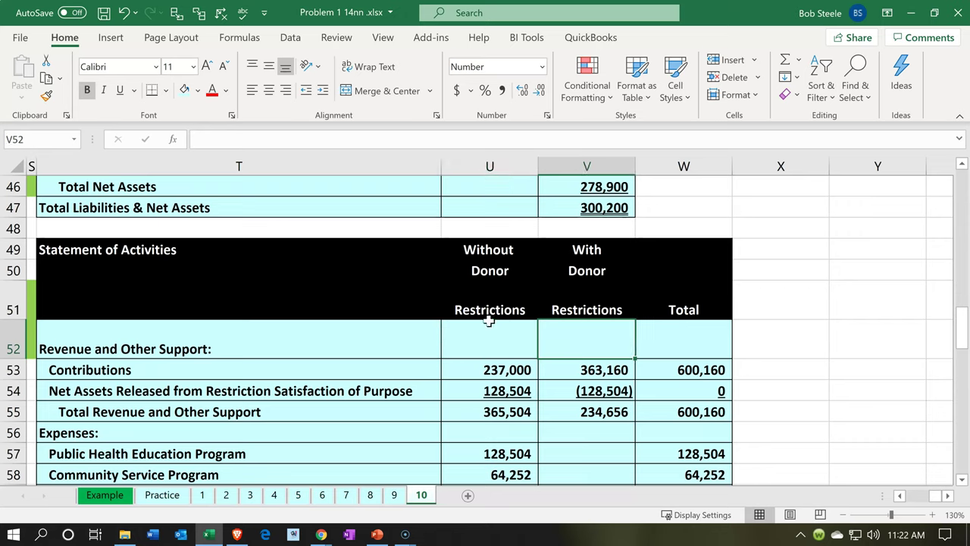
pyautogui.click(209, 524)
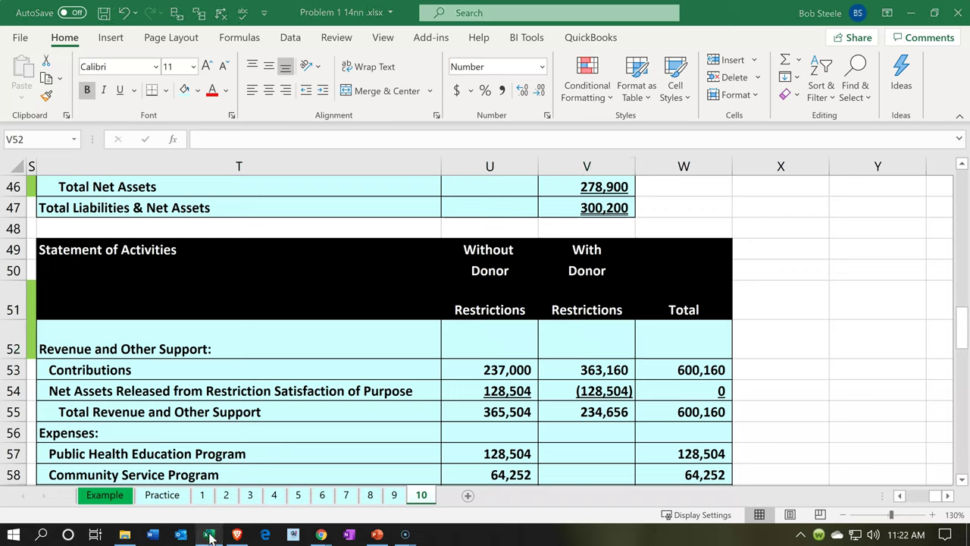
pyautogui.click(210, 536)
pyautogui.click(210, 535)
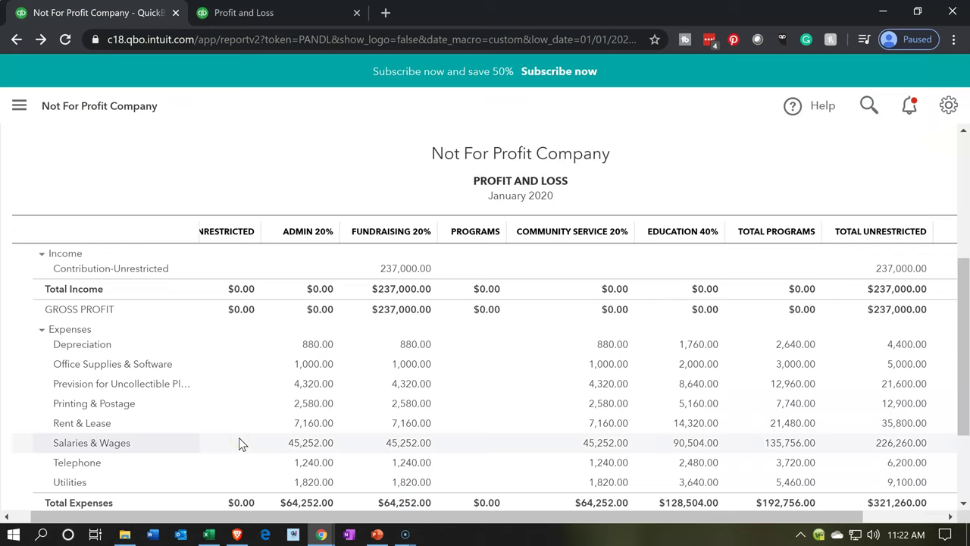
# Step: Remove the Class filter from the January 2020 Profit and Loss report and rerun it
pyautogui.scroll(4, 238, 437)
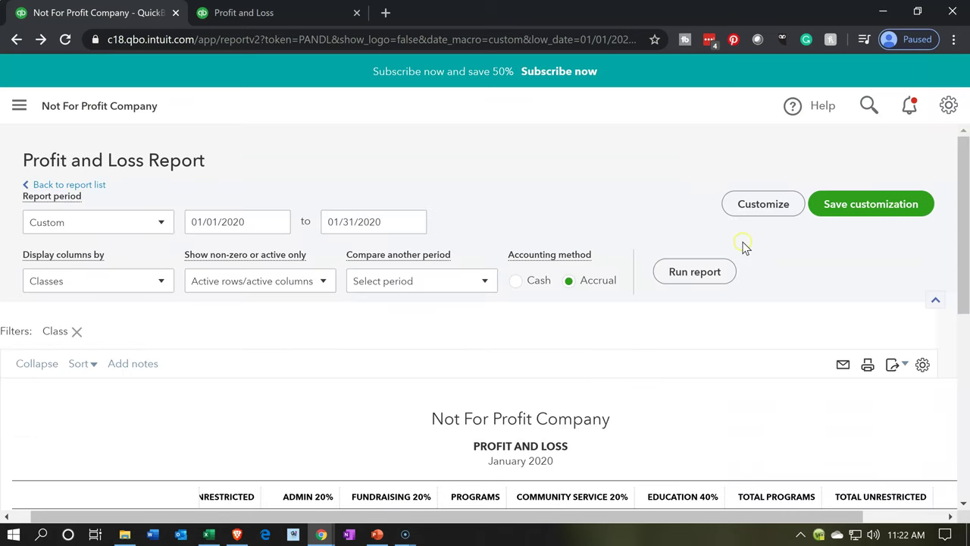
pyautogui.click(758, 214)
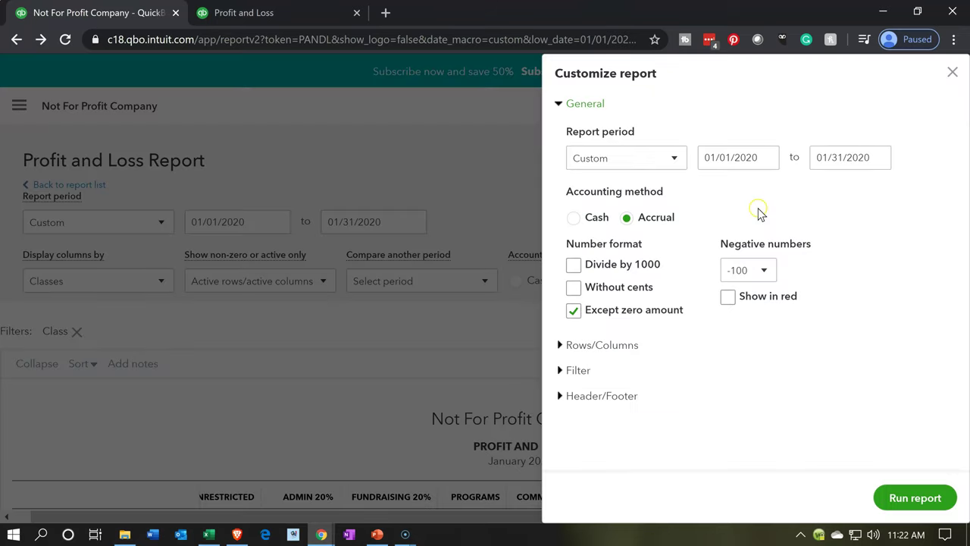
pyautogui.click(577, 370)
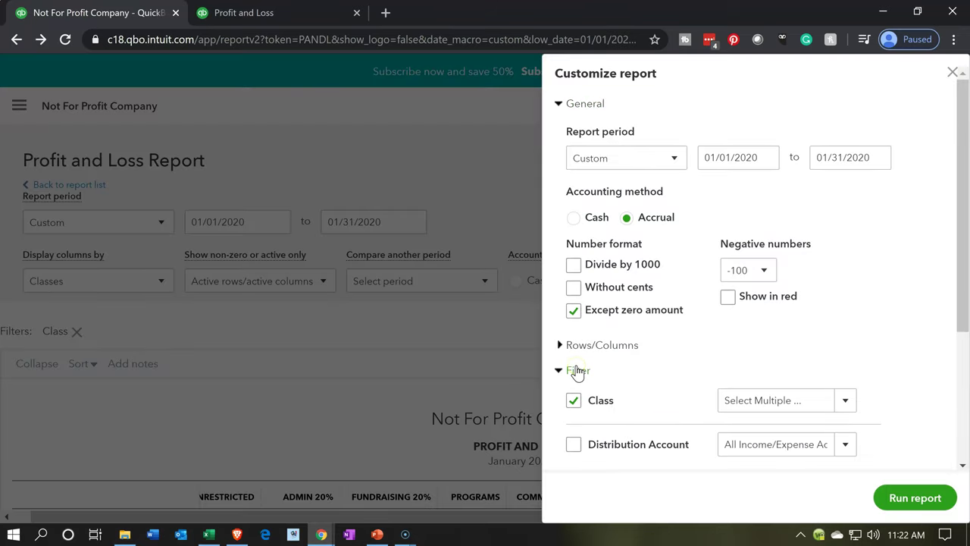
pyautogui.click(574, 402)
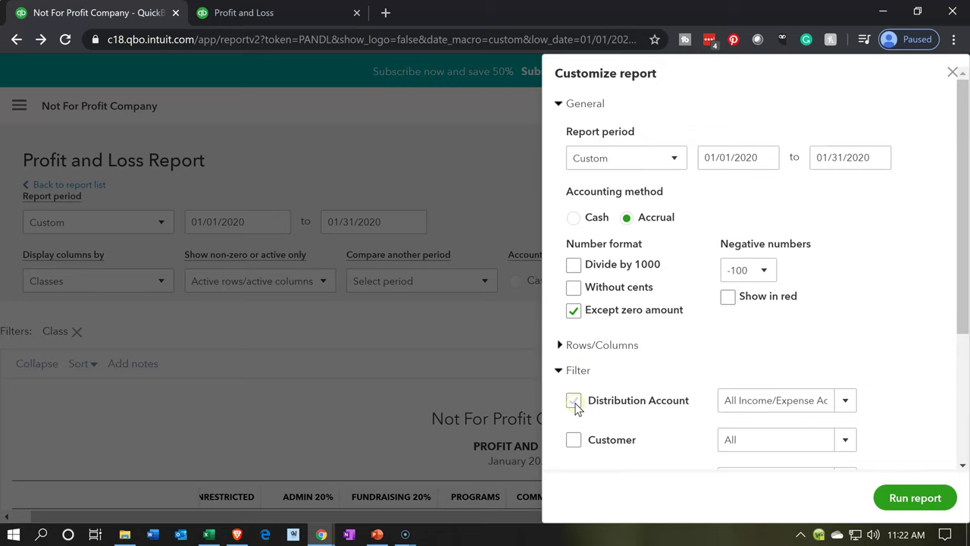
pyautogui.click(911, 504)
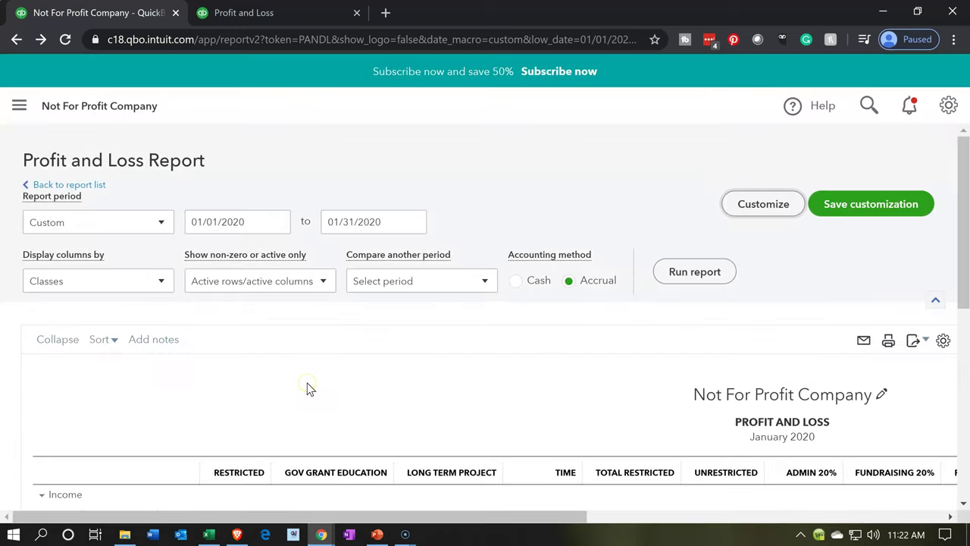
# Step: Examine income and expenses across the restricted, unrestricted and total columns of the Profit and Loss by class
pyautogui.scroll(-2, 307, 389)
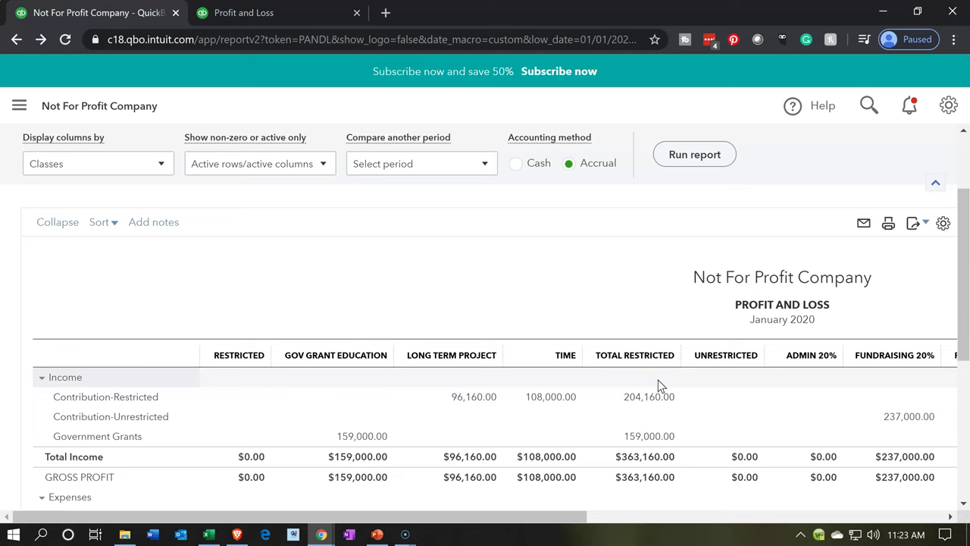
pyautogui.click(640, 365)
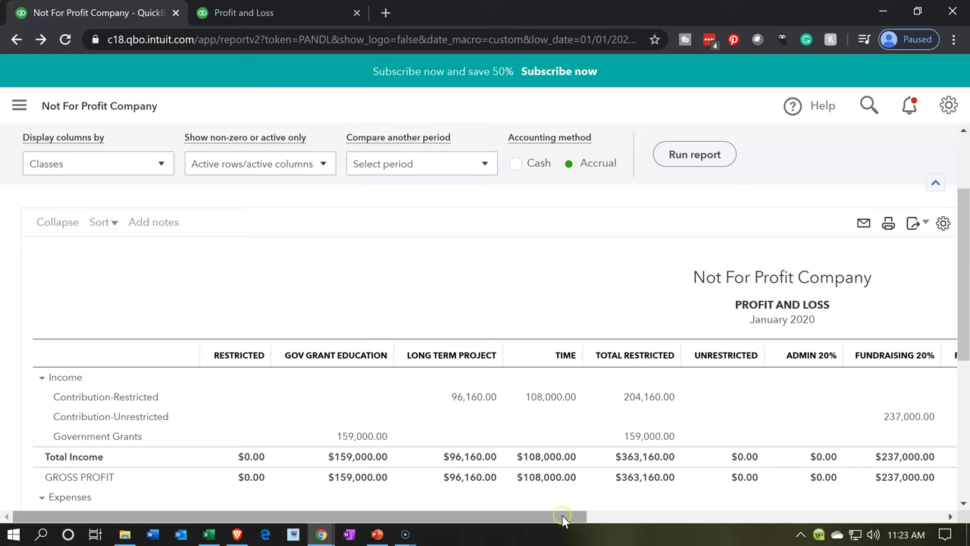
pyautogui.click(813, 517)
pyautogui.click(813, 517)
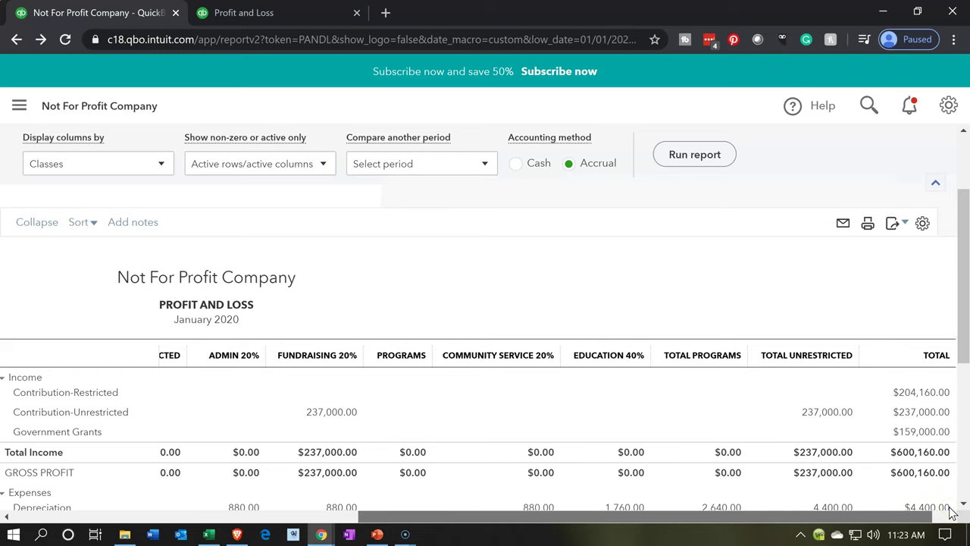
pyautogui.moveTo(909, 517); pyautogui.dragTo(544, 525)
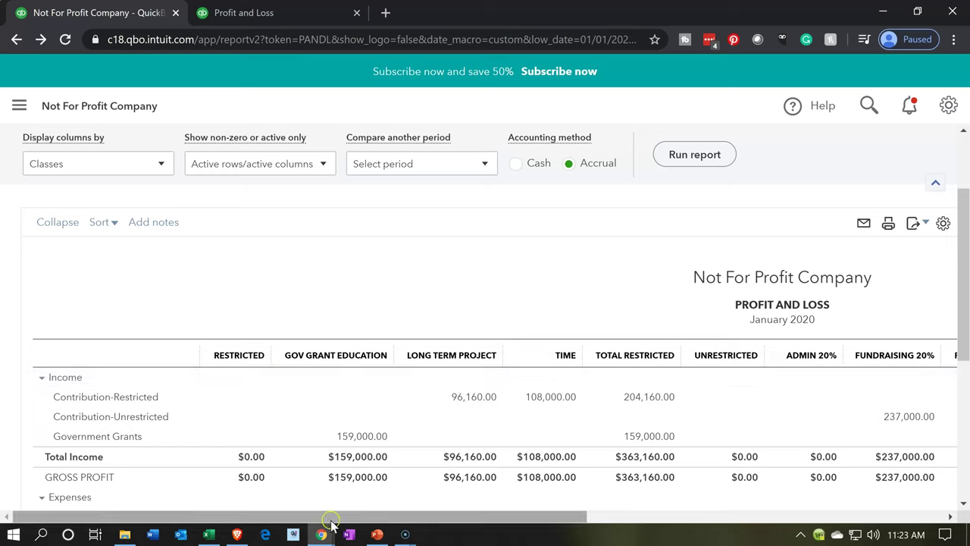
pyautogui.moveTo(331, 517); pyautogui.dragTo(629, 518)
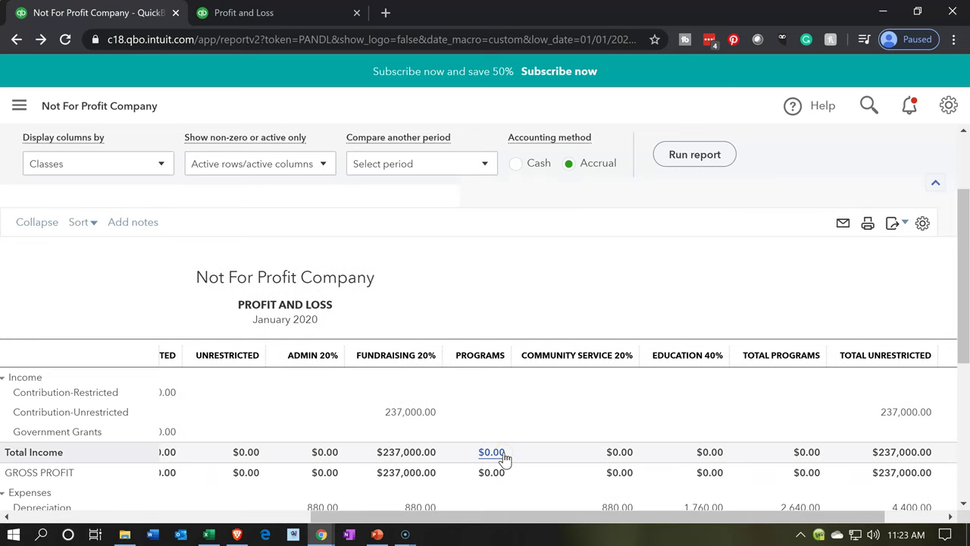
pyautogui.scroll(-2, 504, 458)
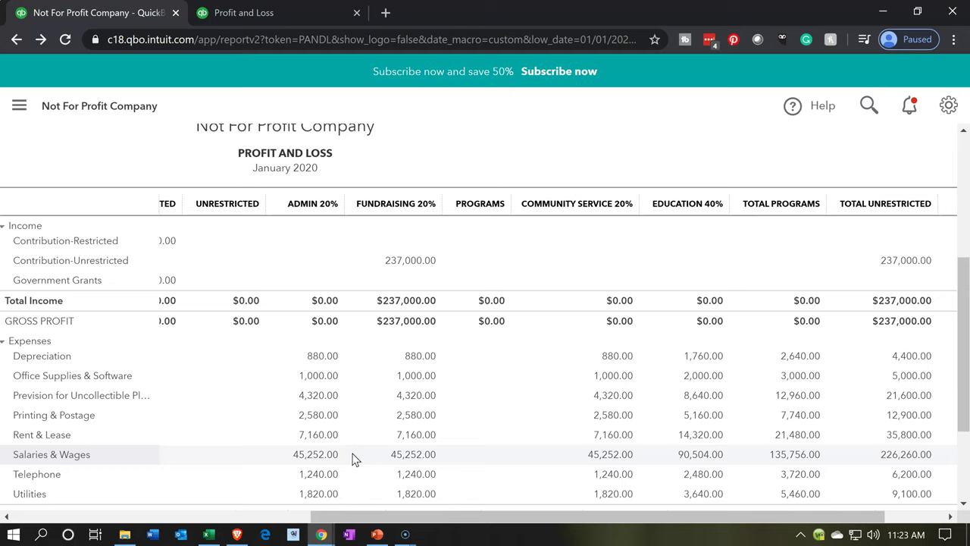
# Step: Check the Excel worksheet briefly, then review the restricted classes' income and expense rows in the Profit and Loss report
pyautogui.click(206, 535)
pyautogui.click(319, 533)
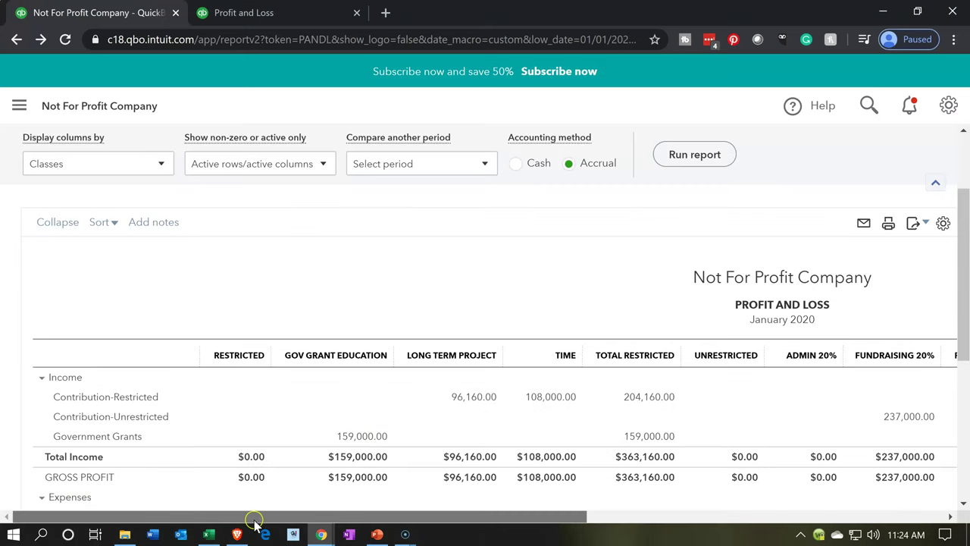
pyautogui.scroll(-2, 298, 440)
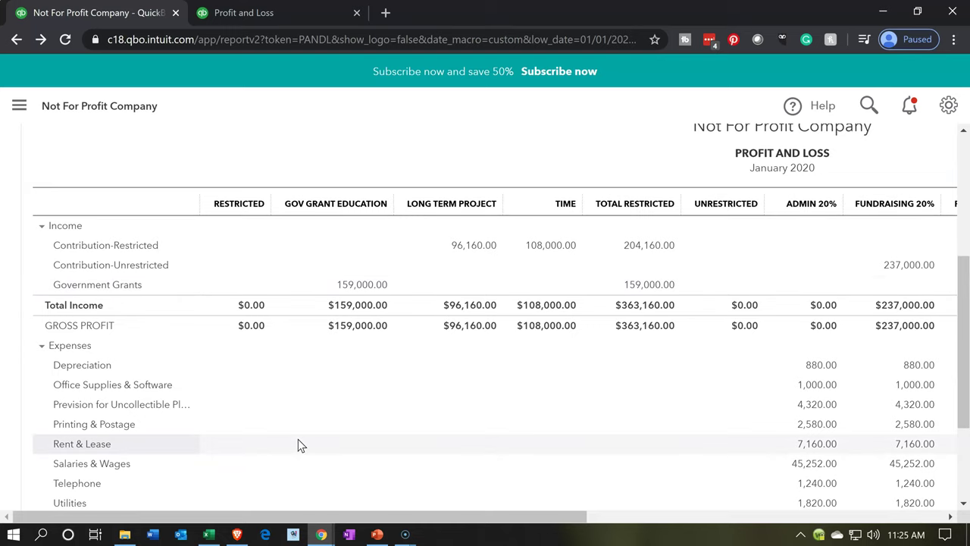
pyautogui.scroll(3, 298, 439)
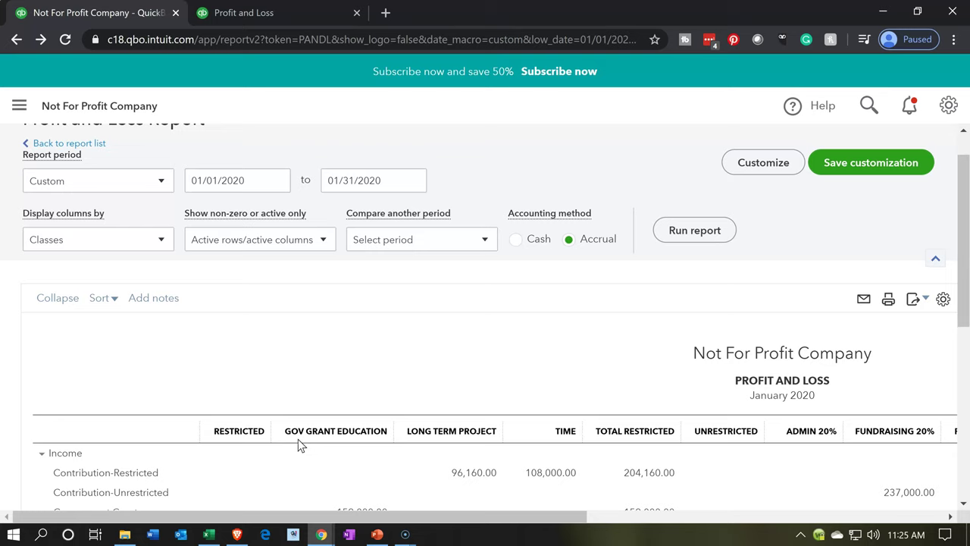
pyautogui.scroll(-1, 298, 439)
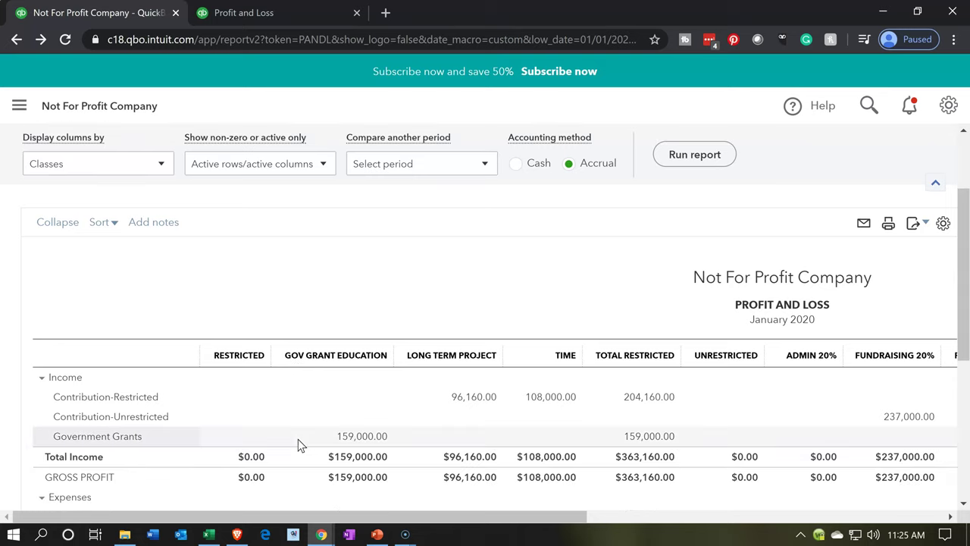